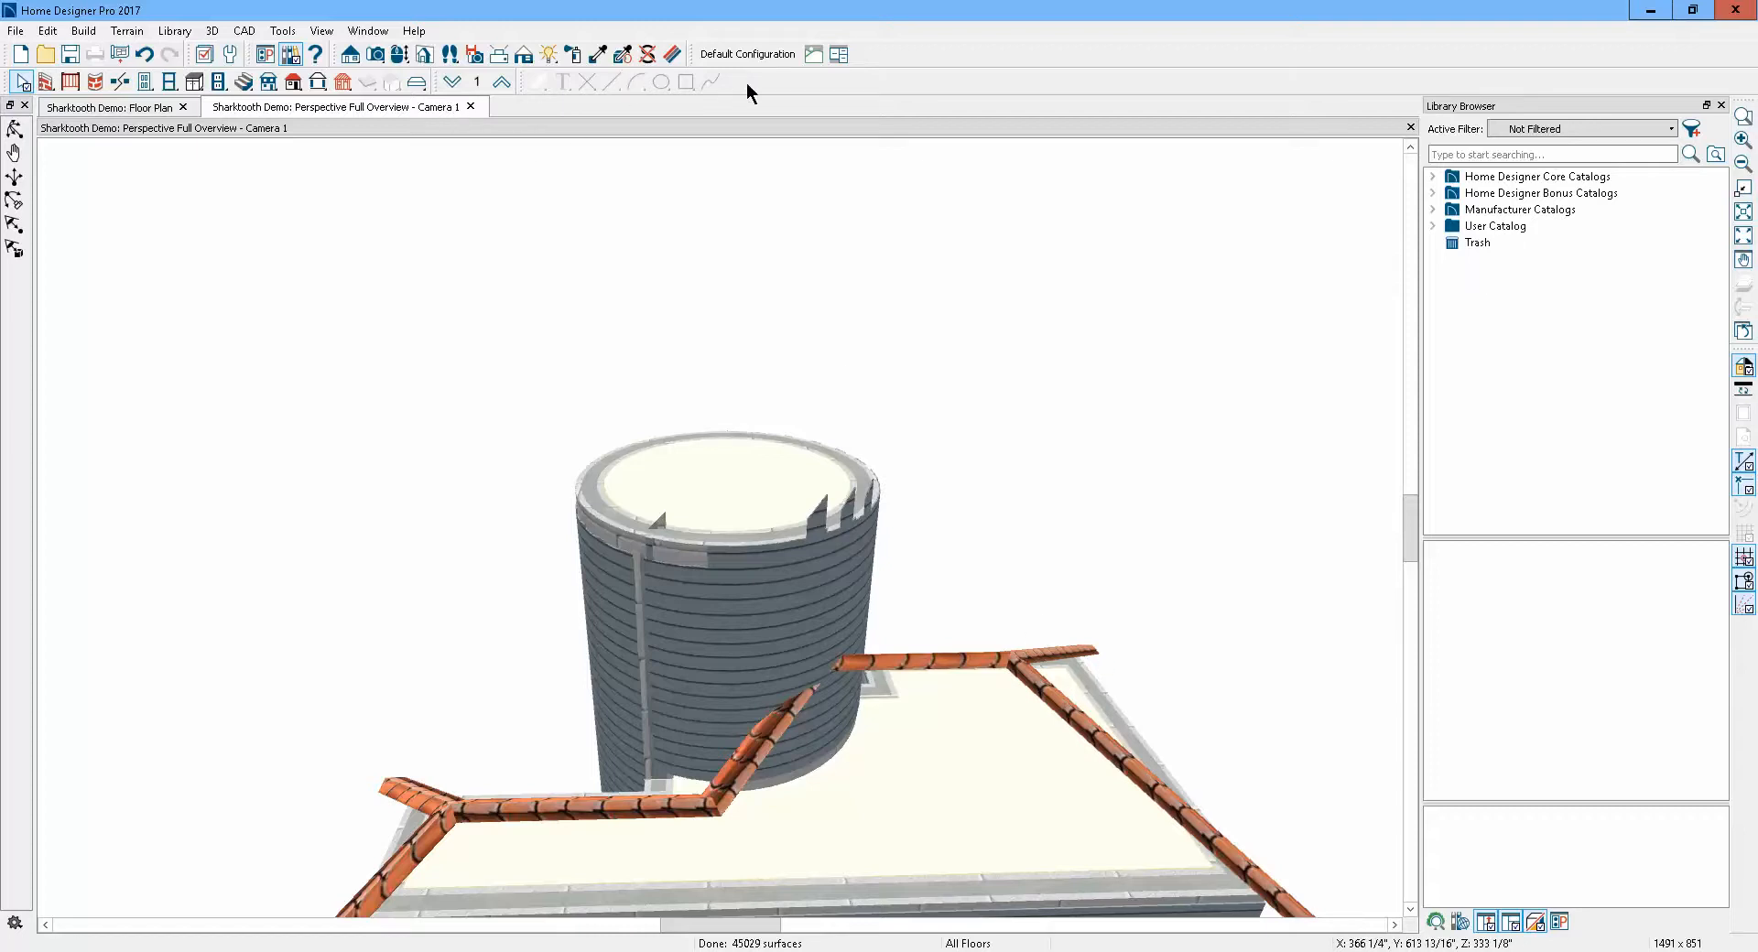
Turn off display of the Roofs, Trim layer in the camera view's layer display options
click(203, 55)
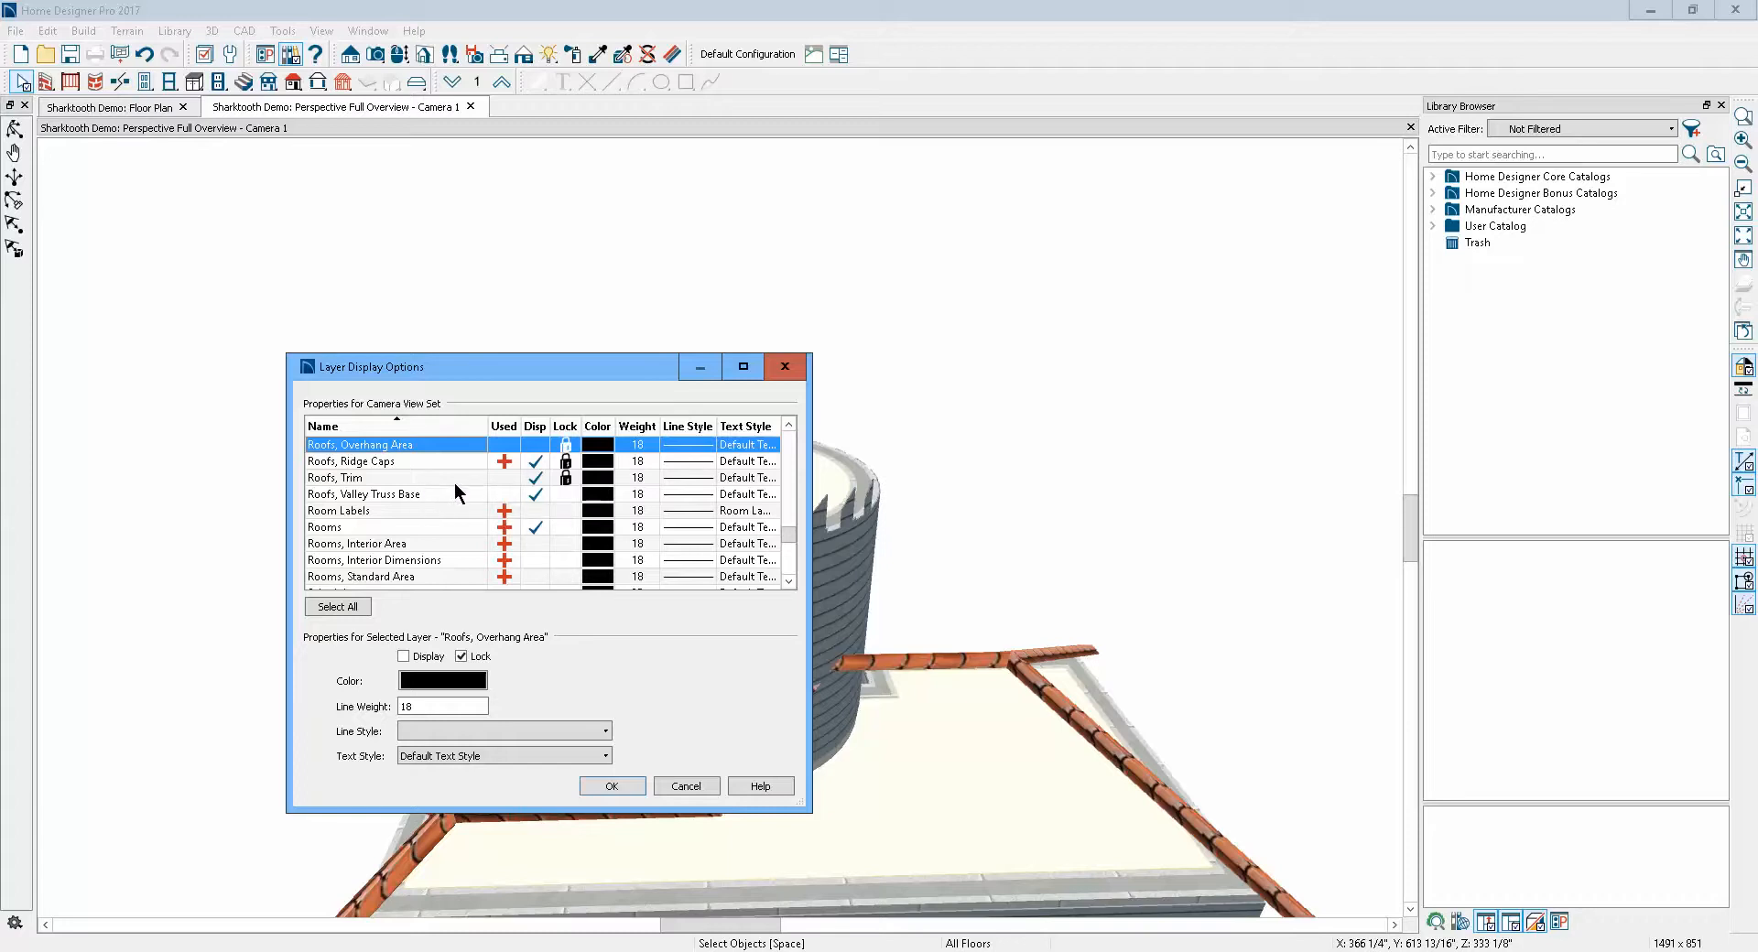
click(539, 477)
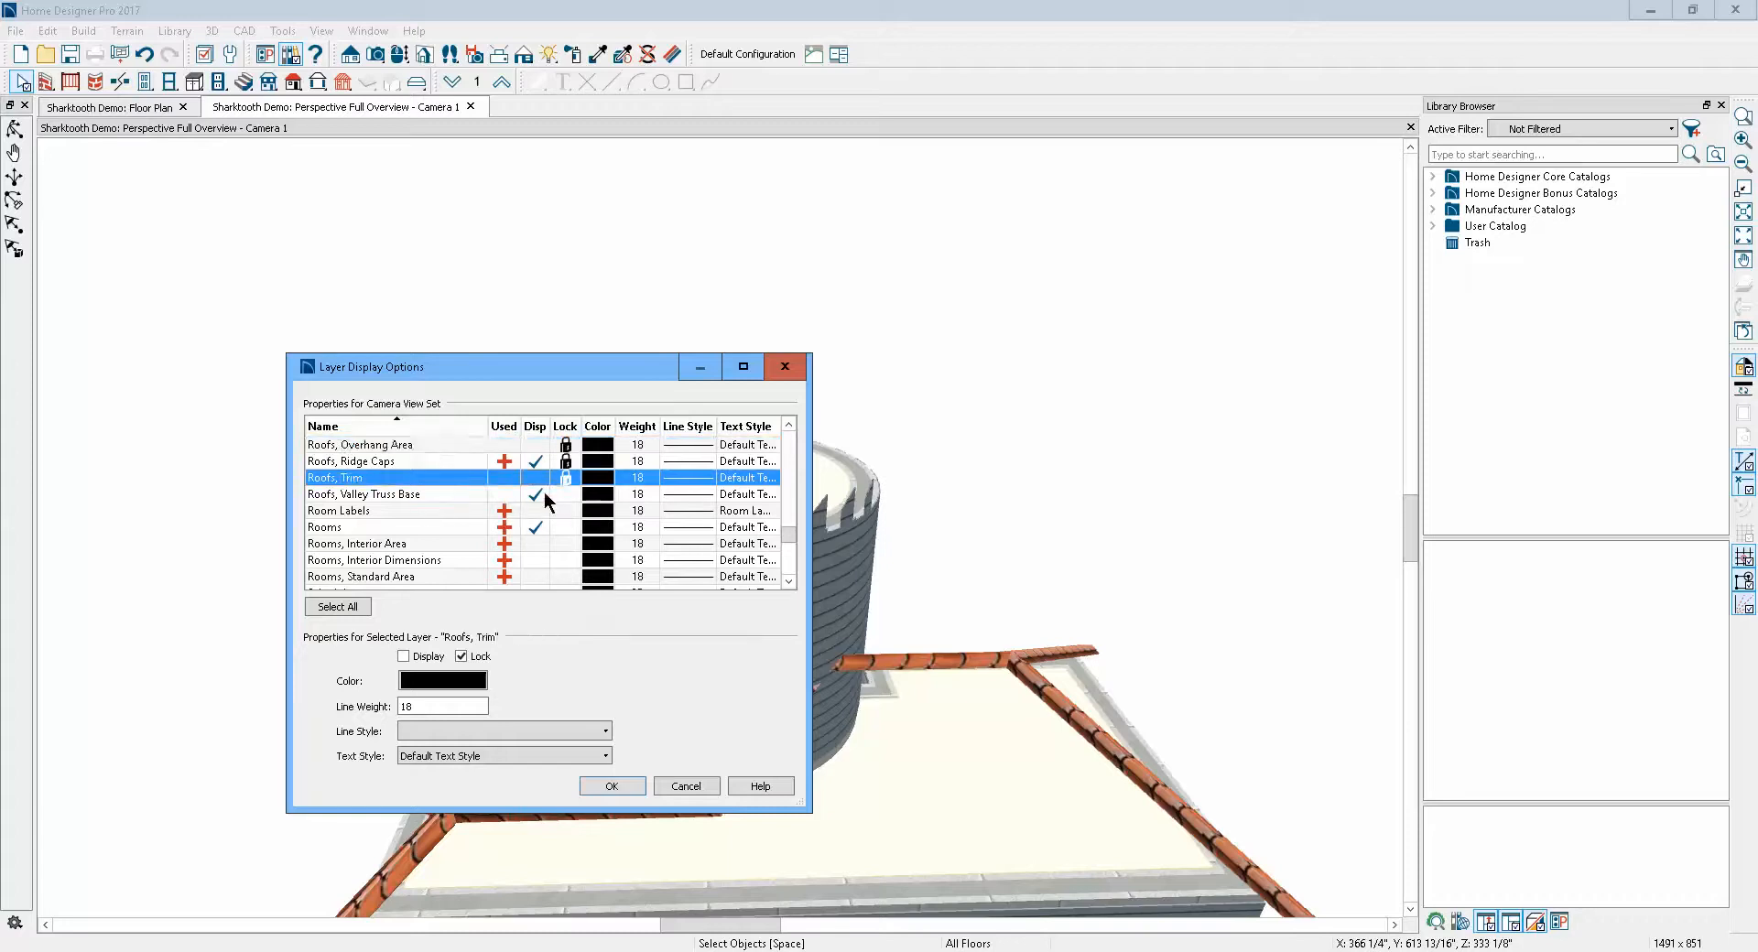
click(612, 785)
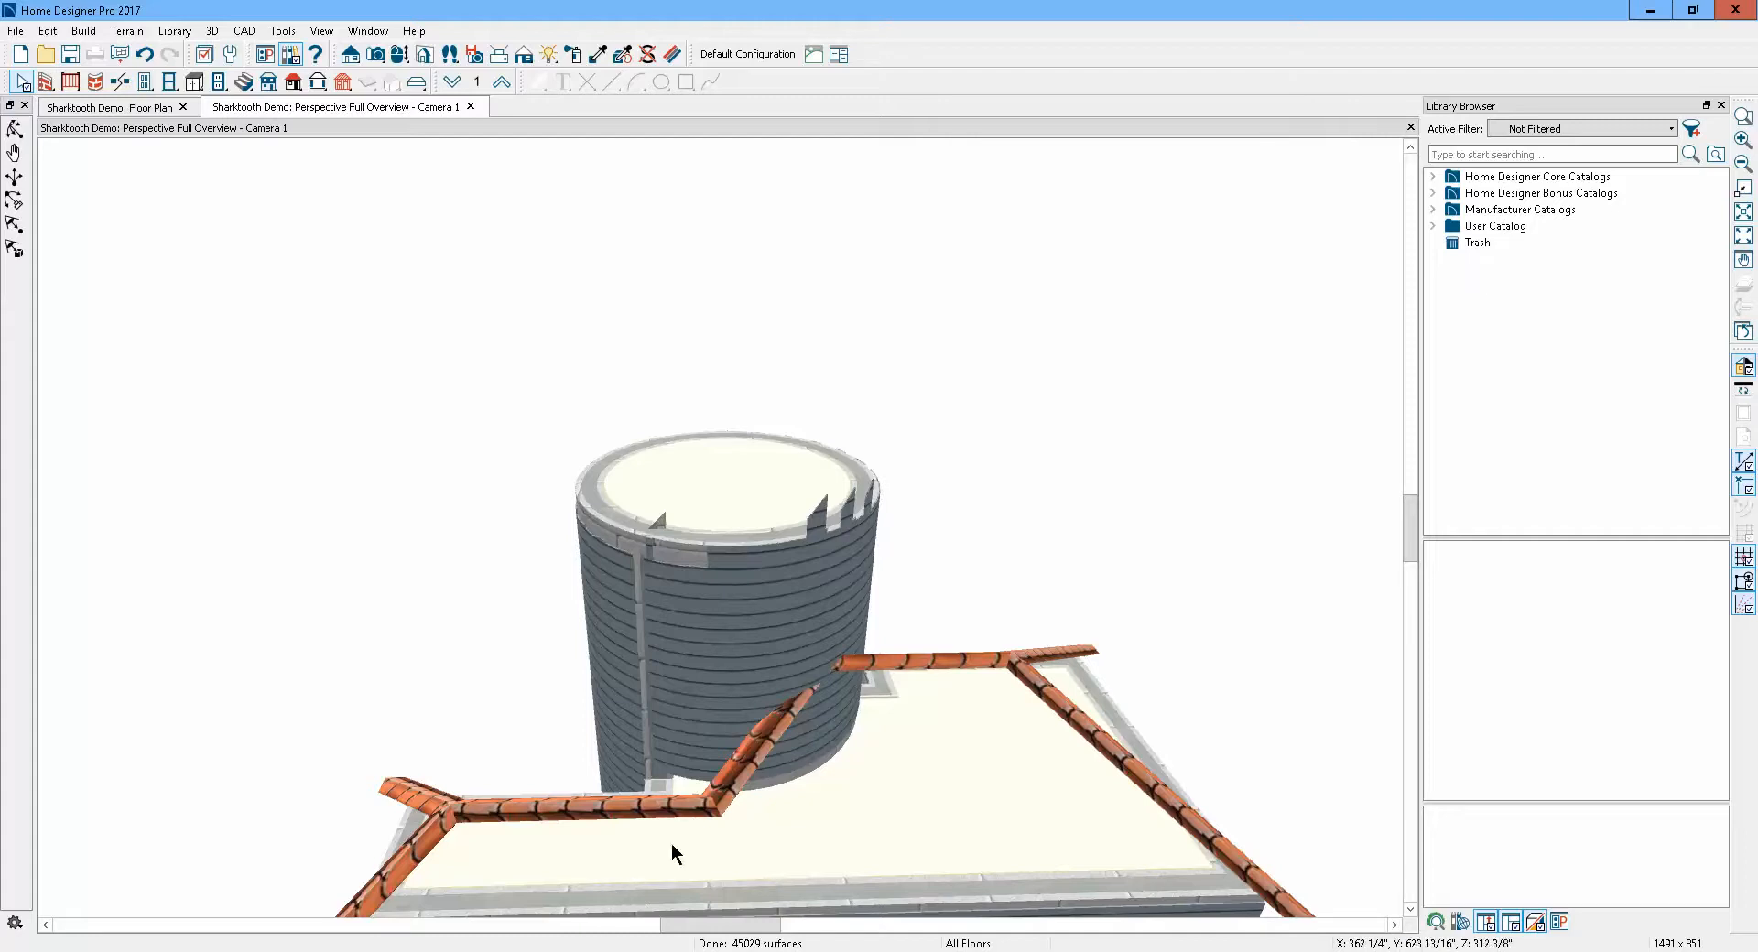
Turn off display of the Roofs, Valley Truss Base and Roofs, Ridge Caps layers for the camera view
click(205, 55)
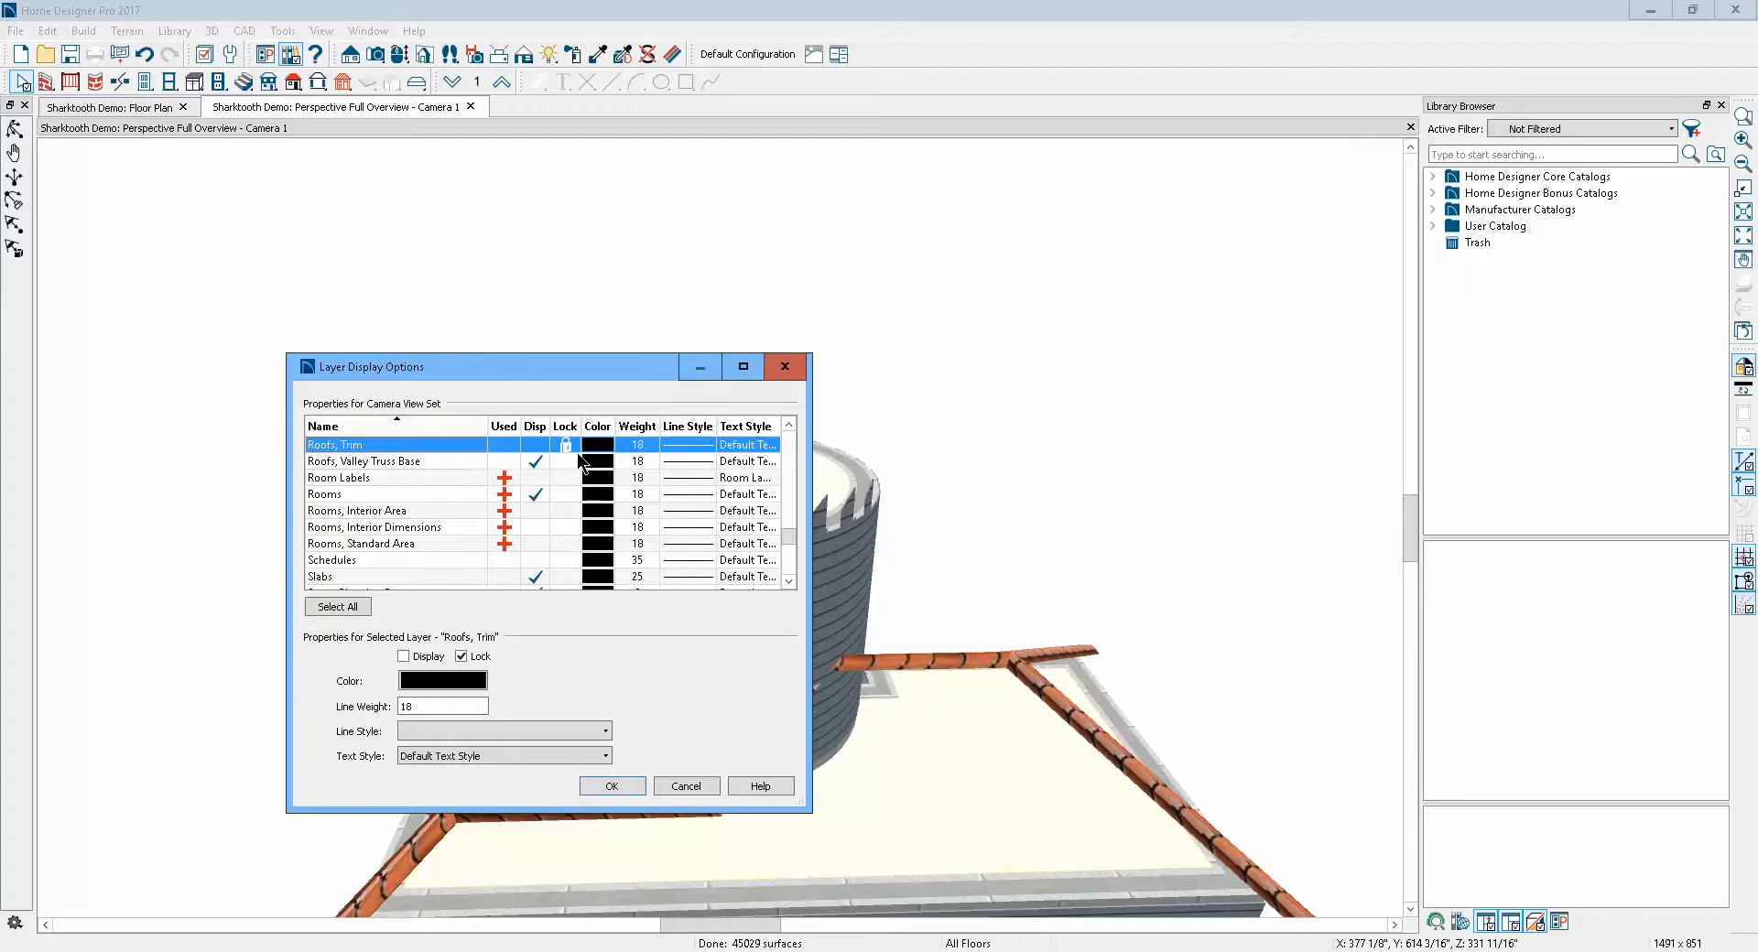
click(537, 462)
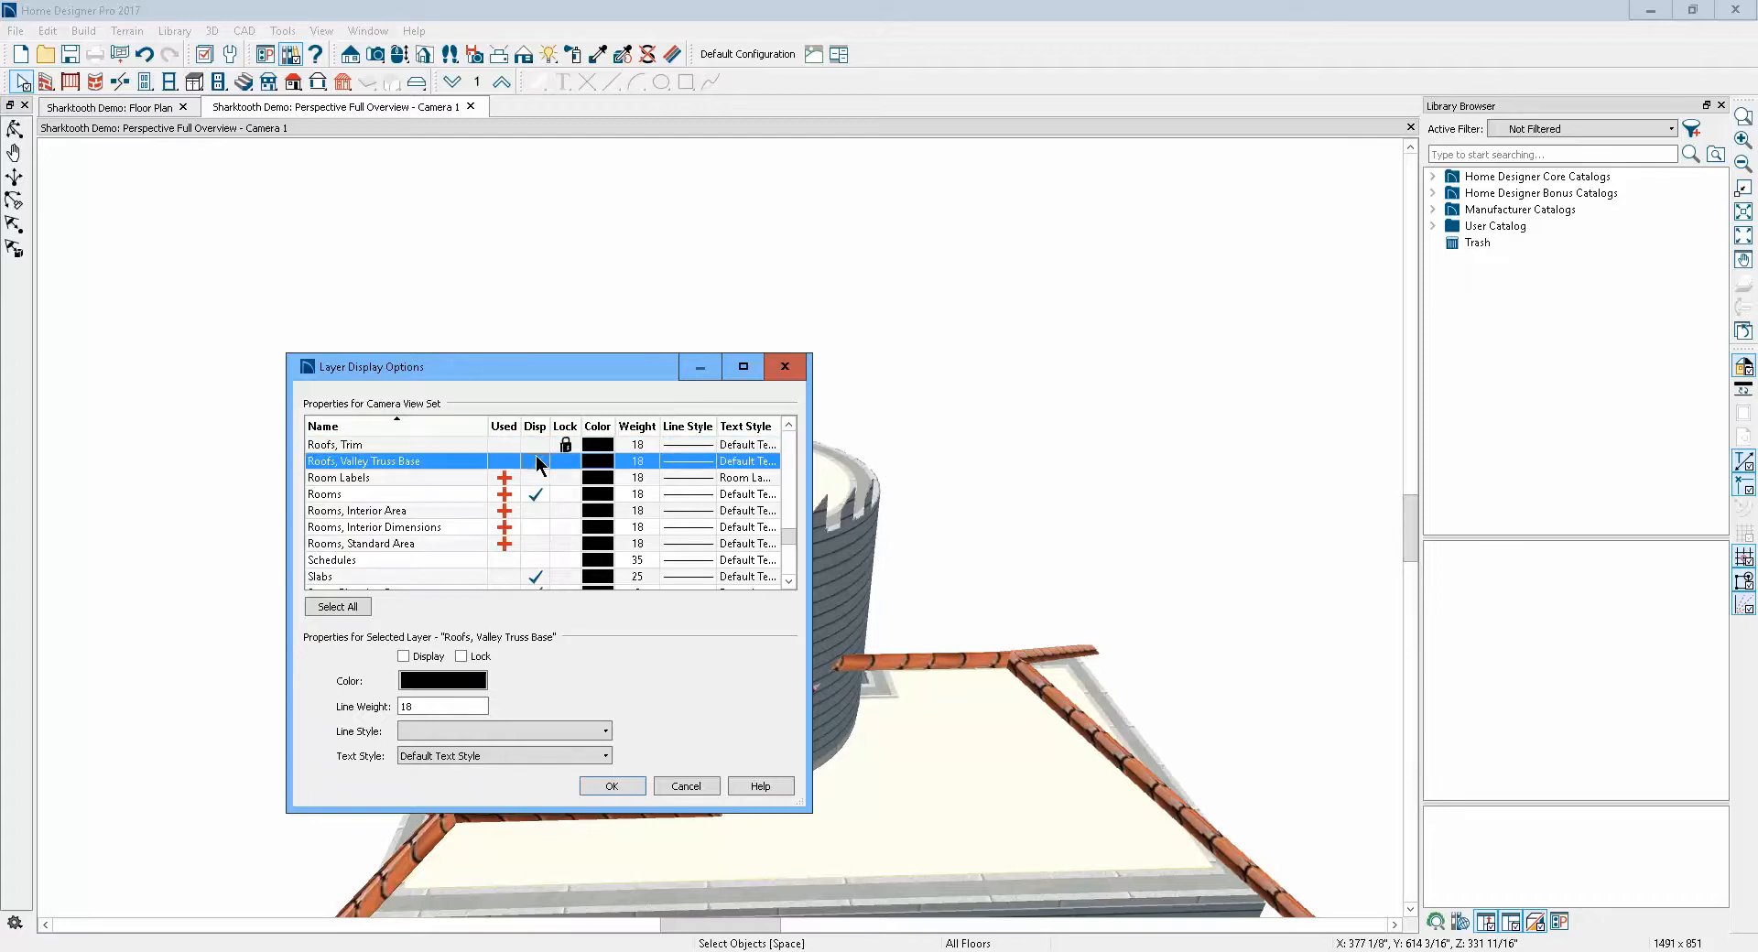
scroll(538, 471, up, 1)
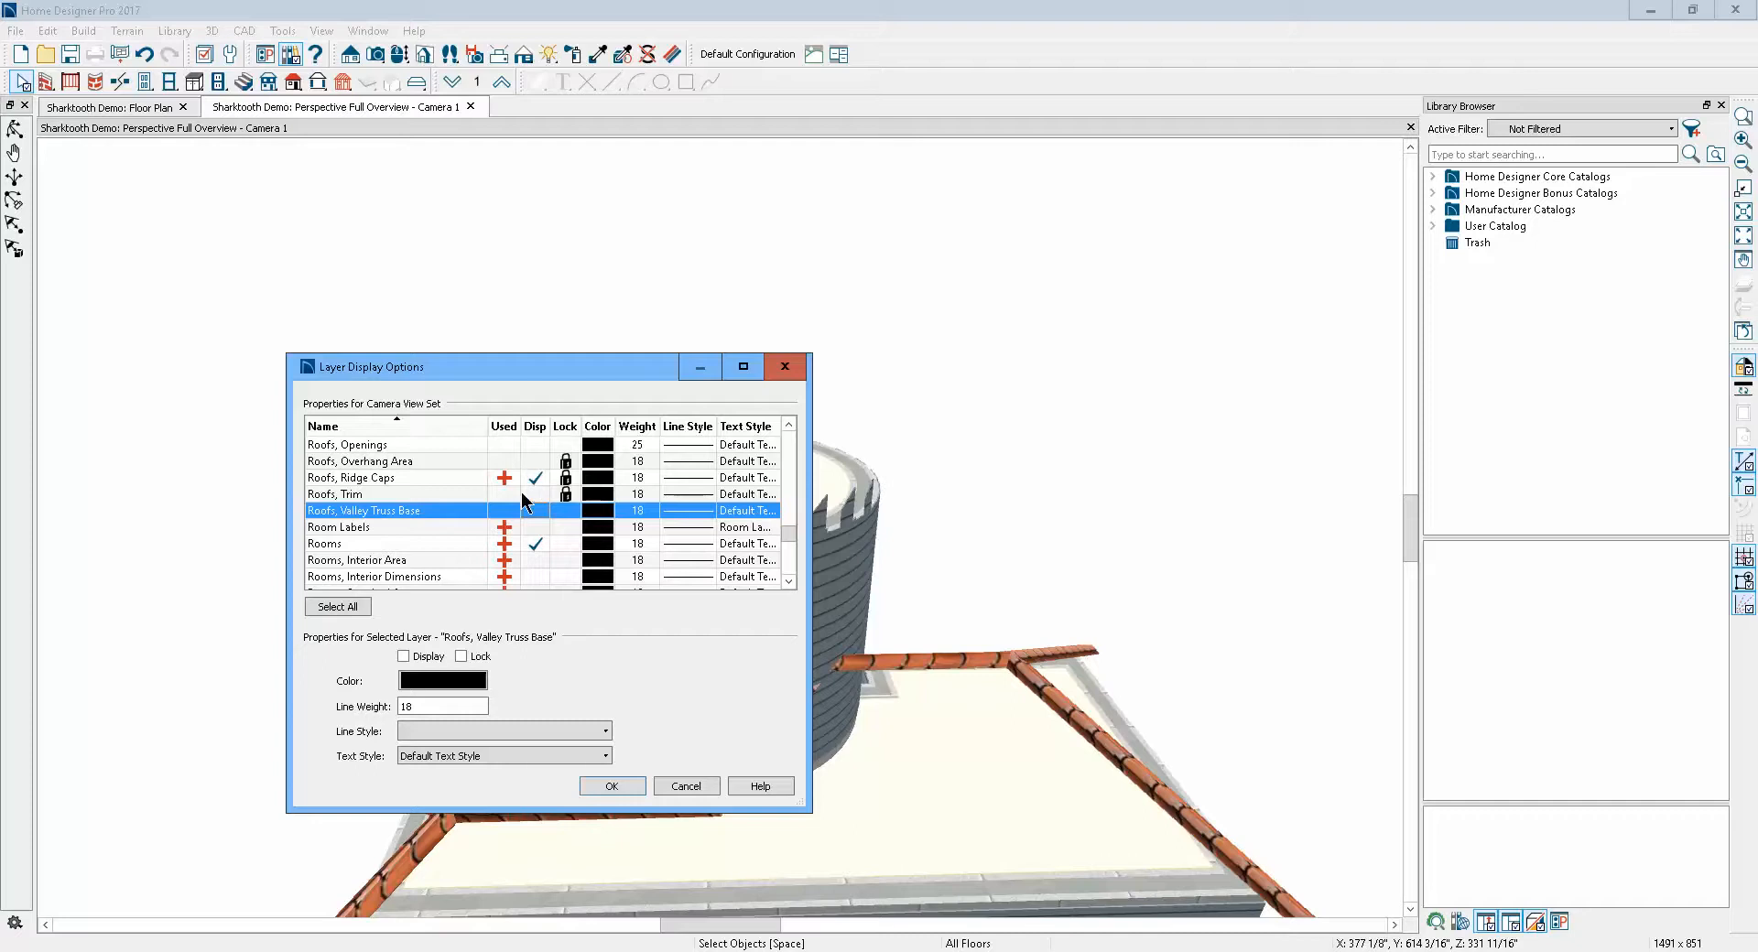
click(535, 479)
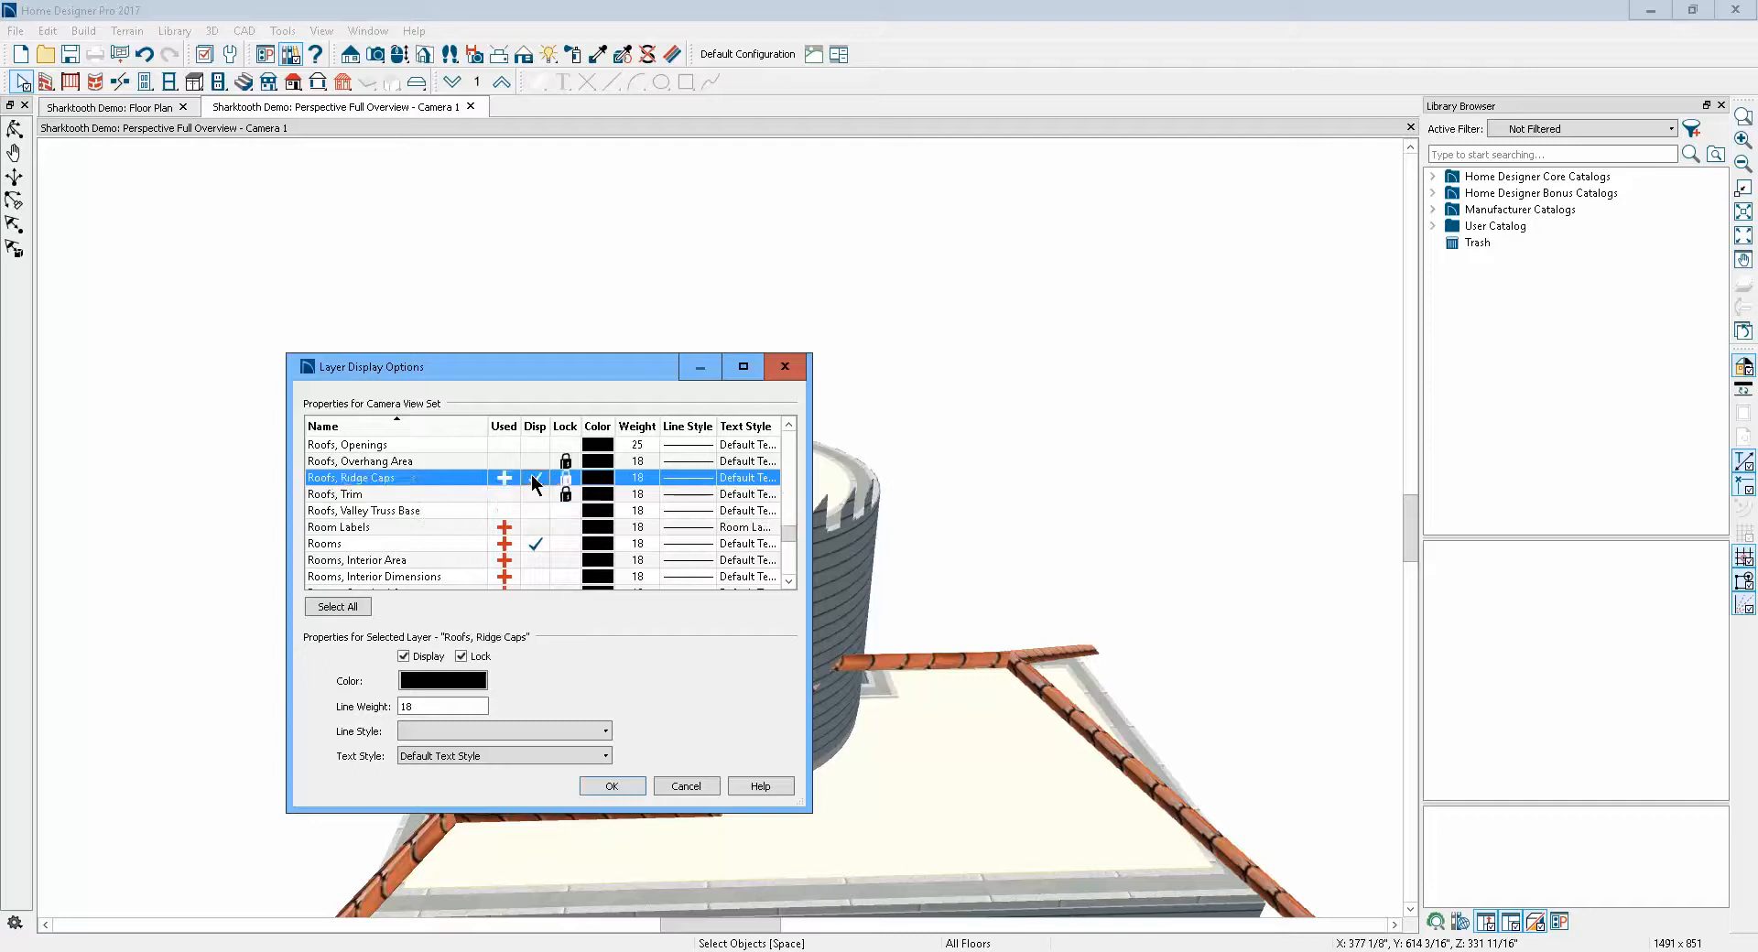
click(639, 785)
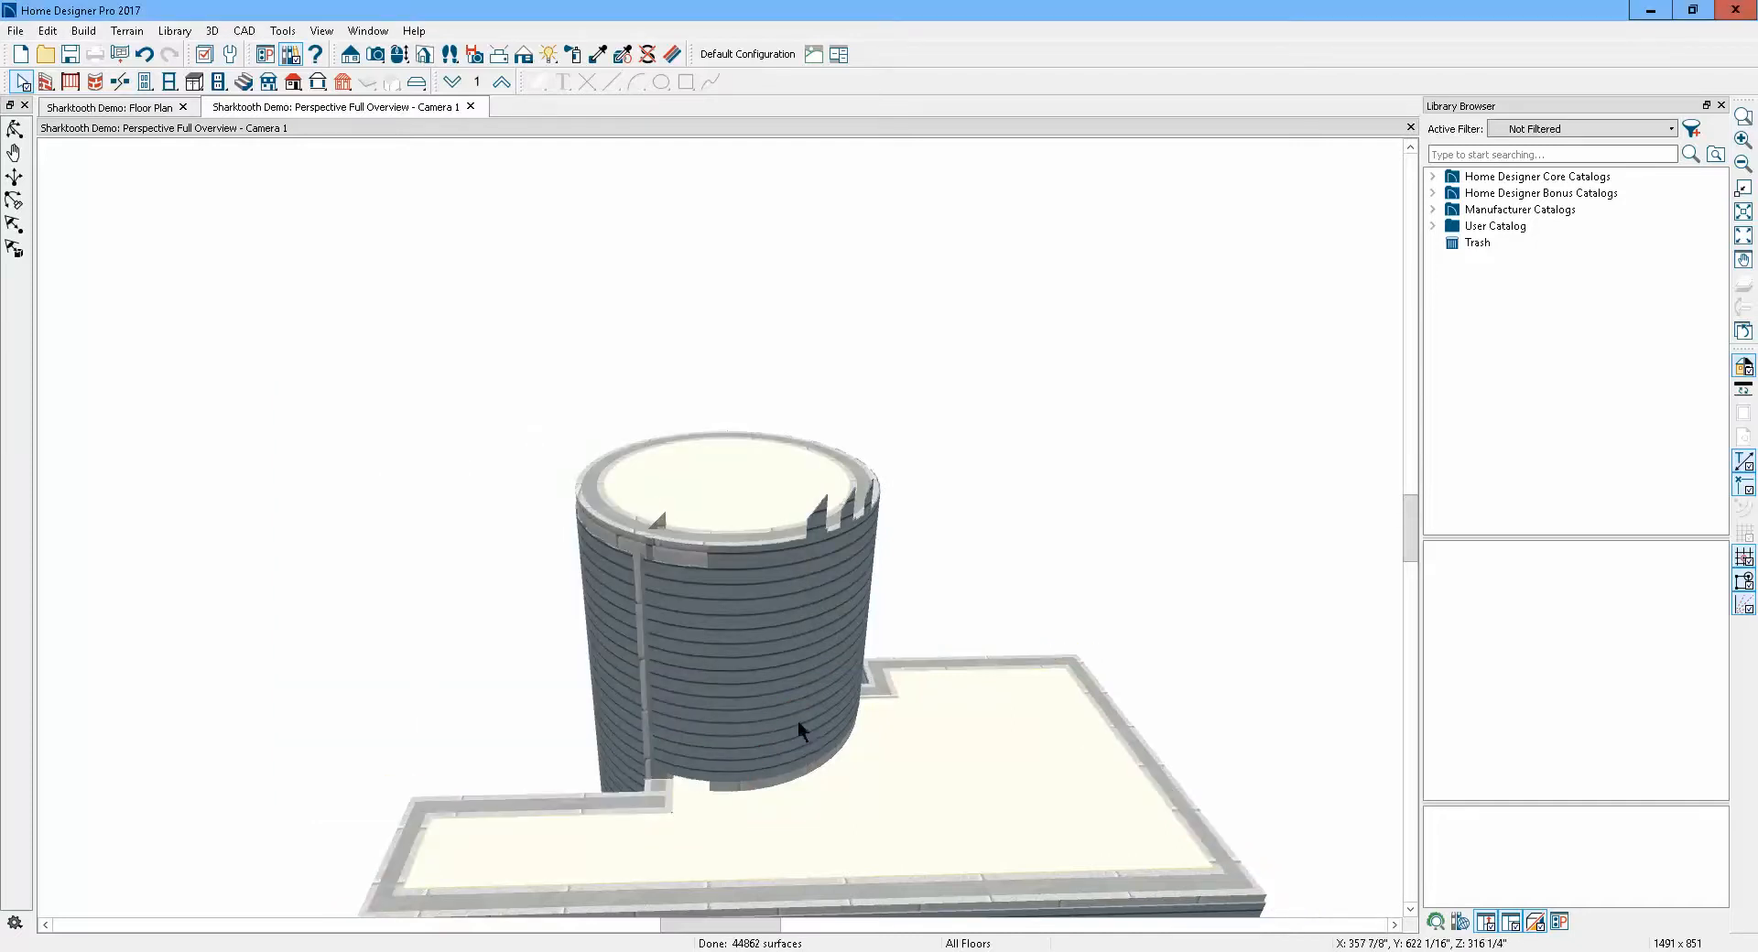
Select the curved turret wall and try reshaping its top edge by dragging points of its wall polyline
scroll(815, 645, up, 3)
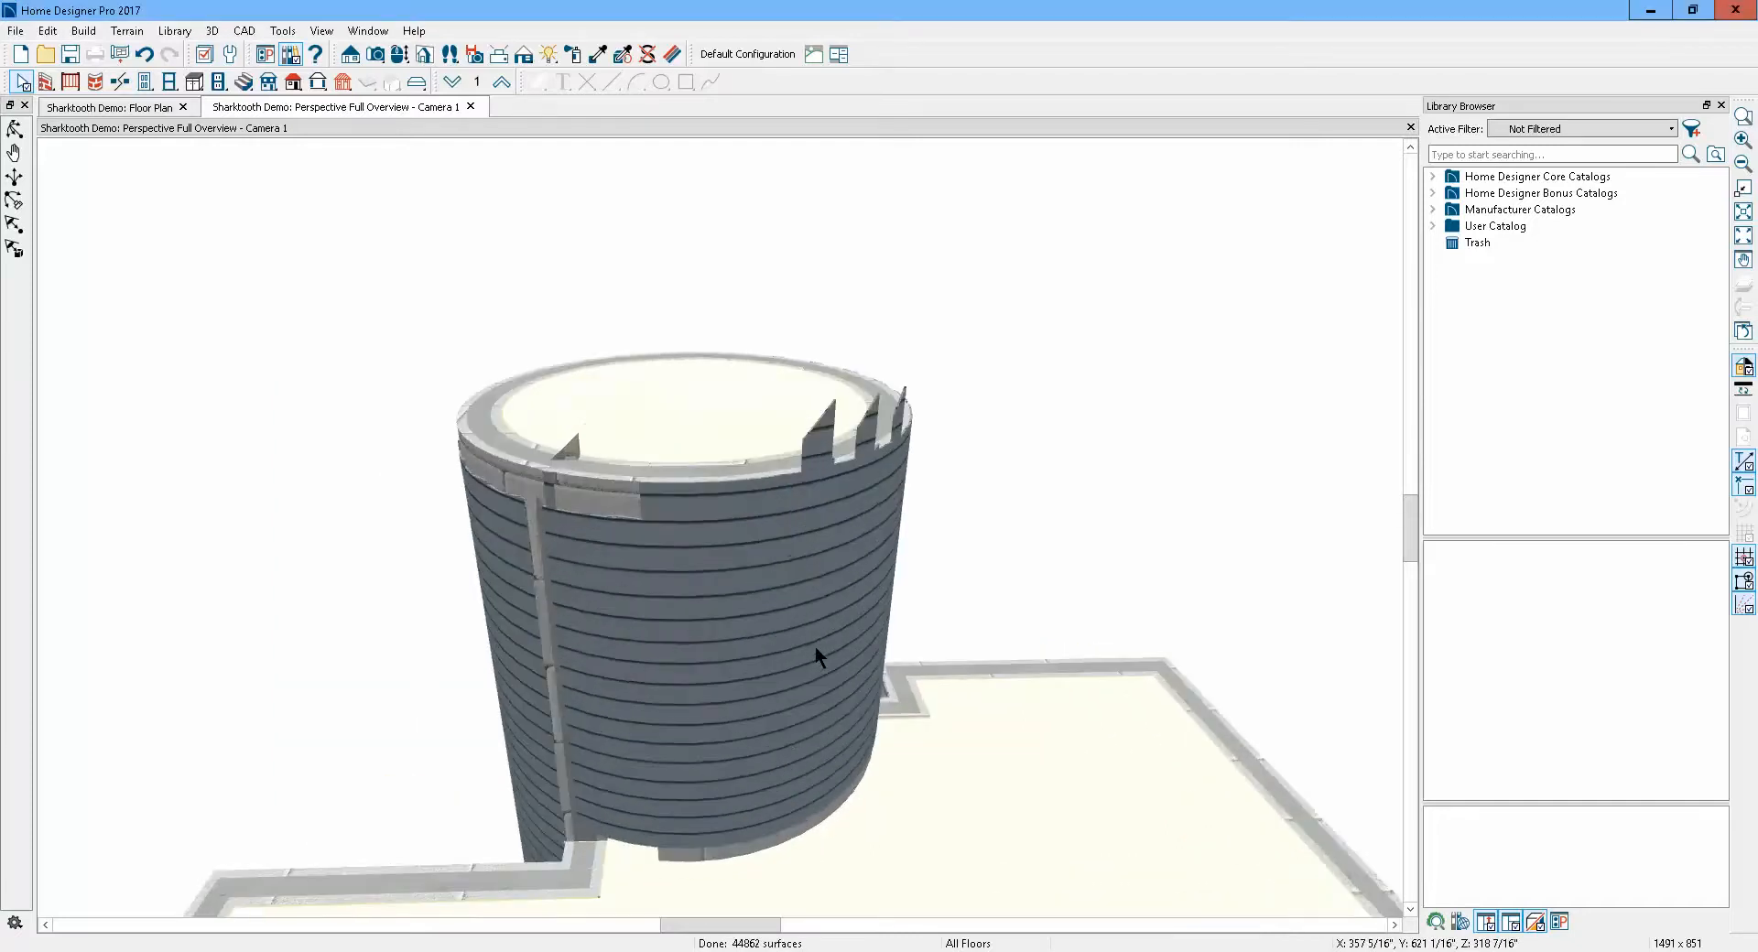
click(774, 508)
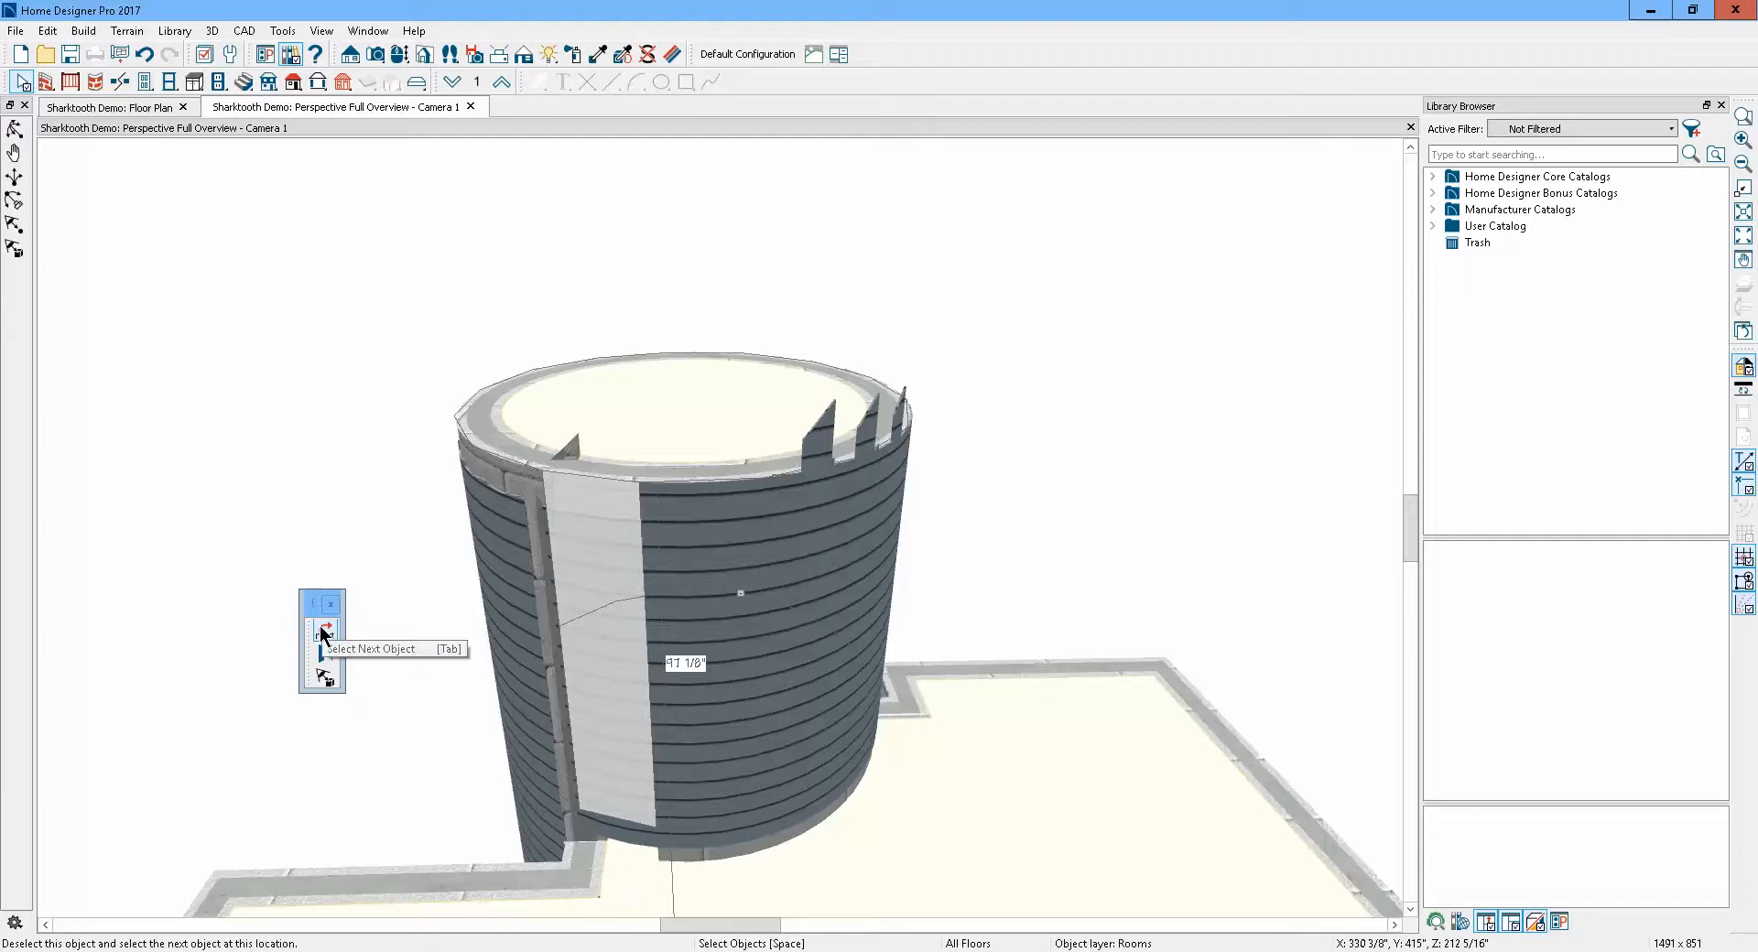
click(724, 554)
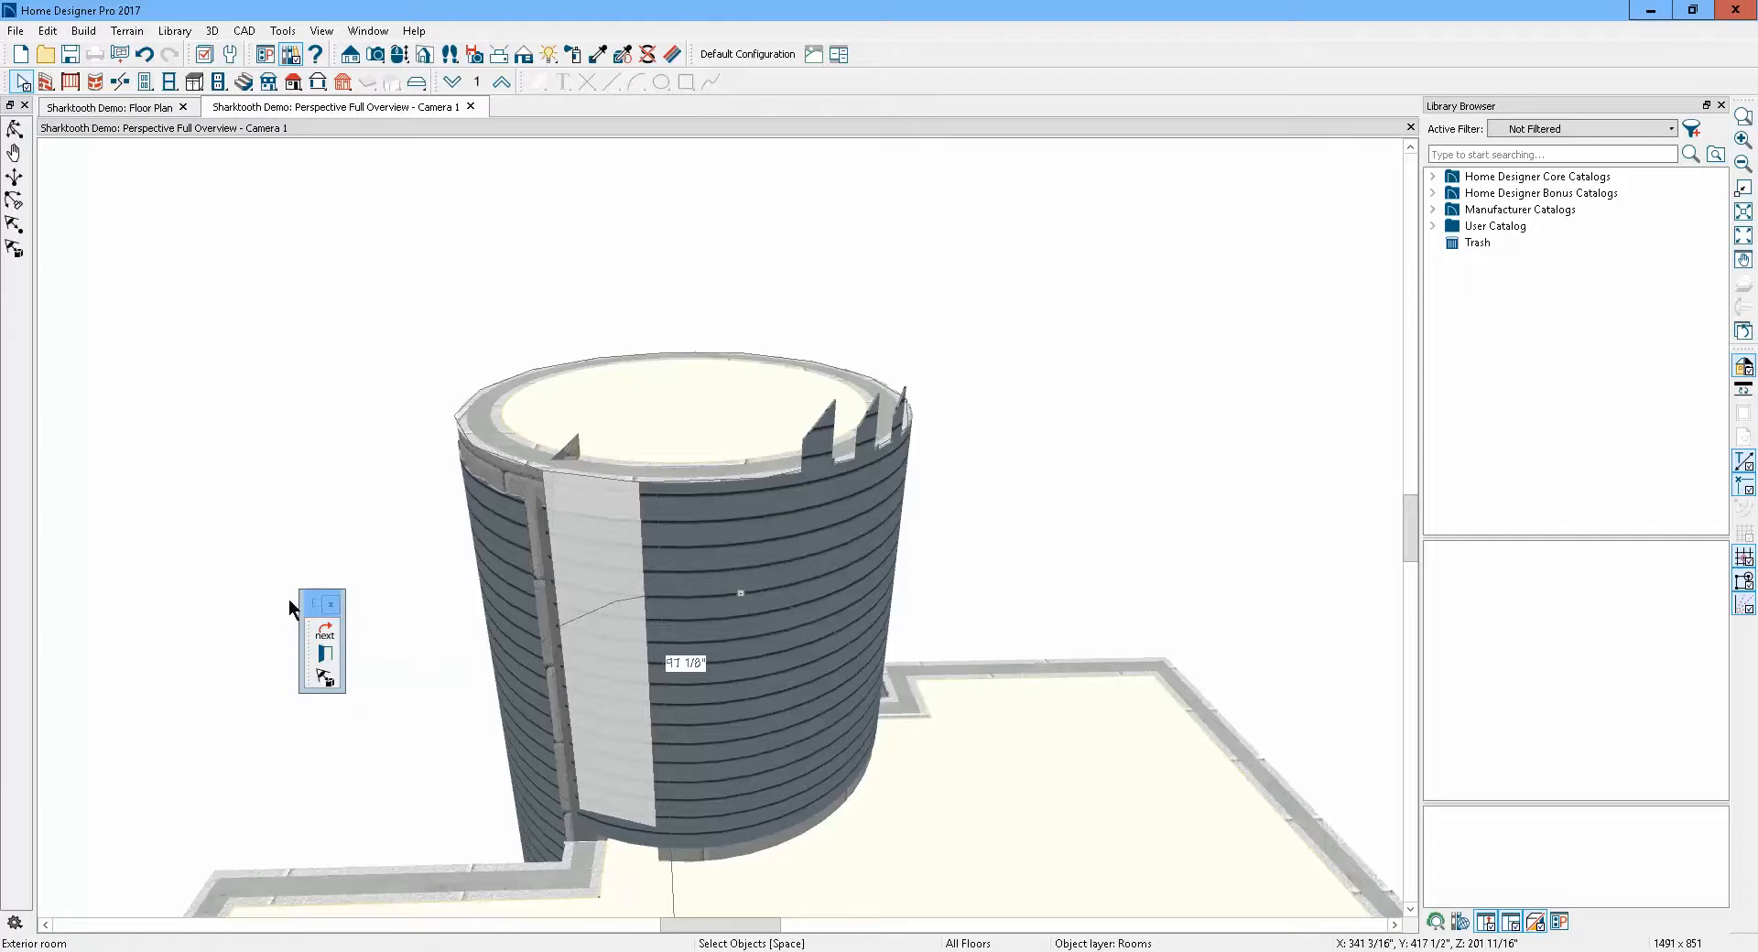
click(331, 629)
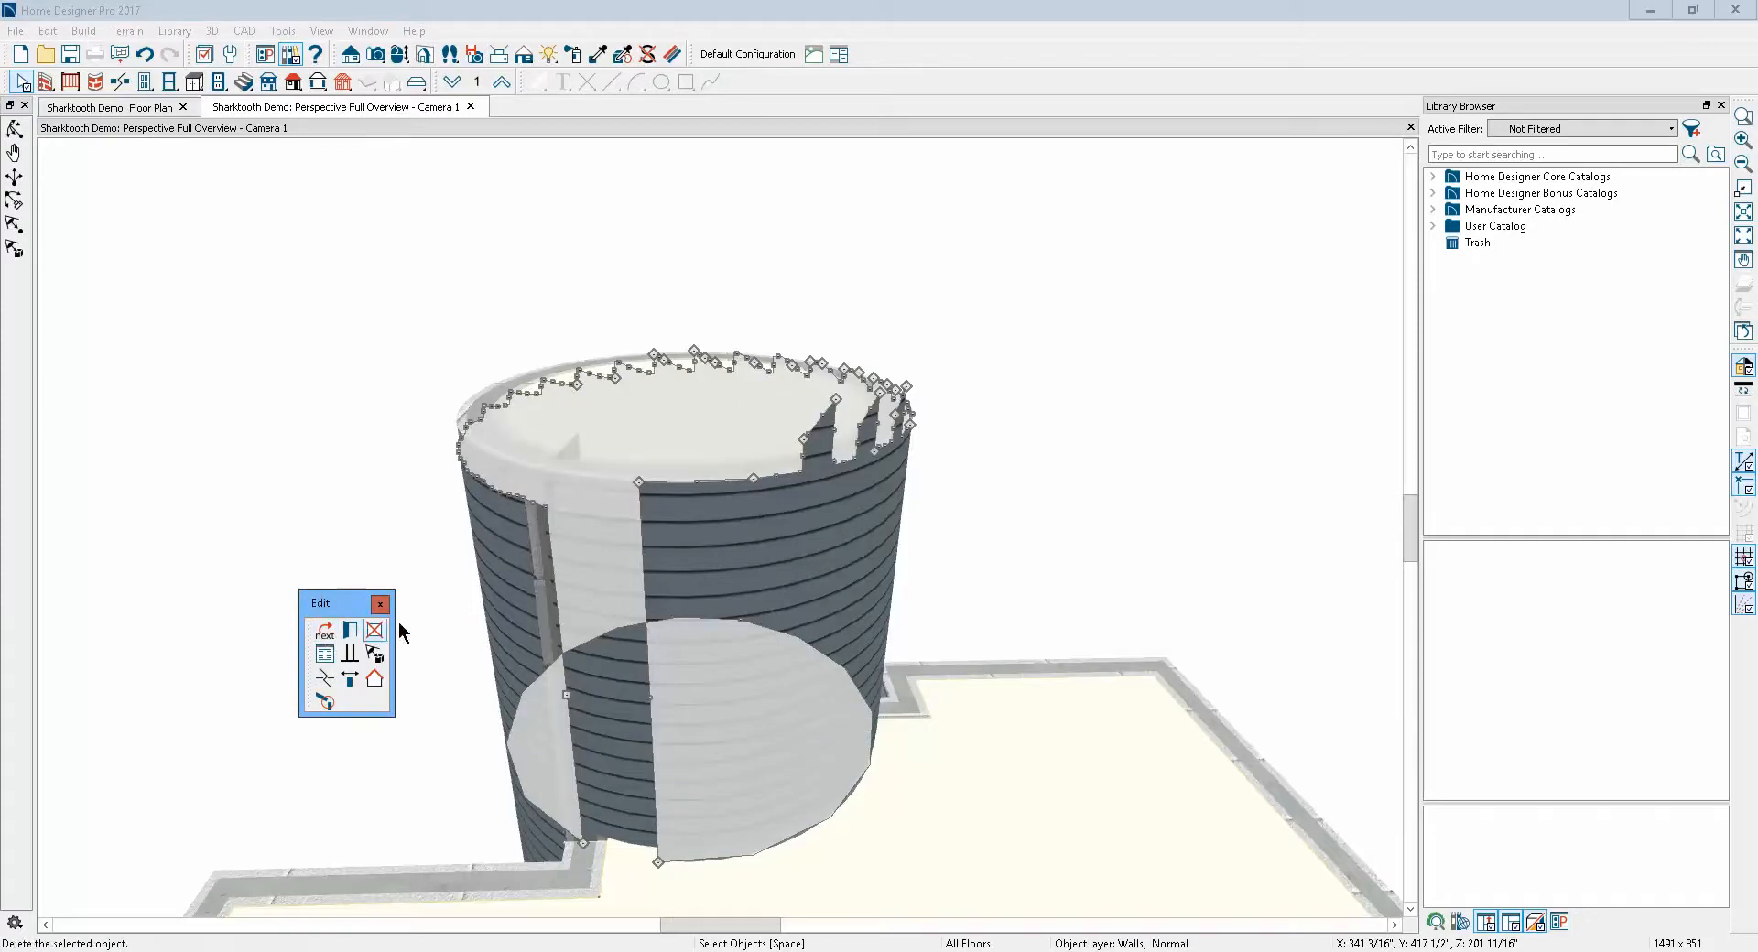
scroll(753, 438, up, 6)
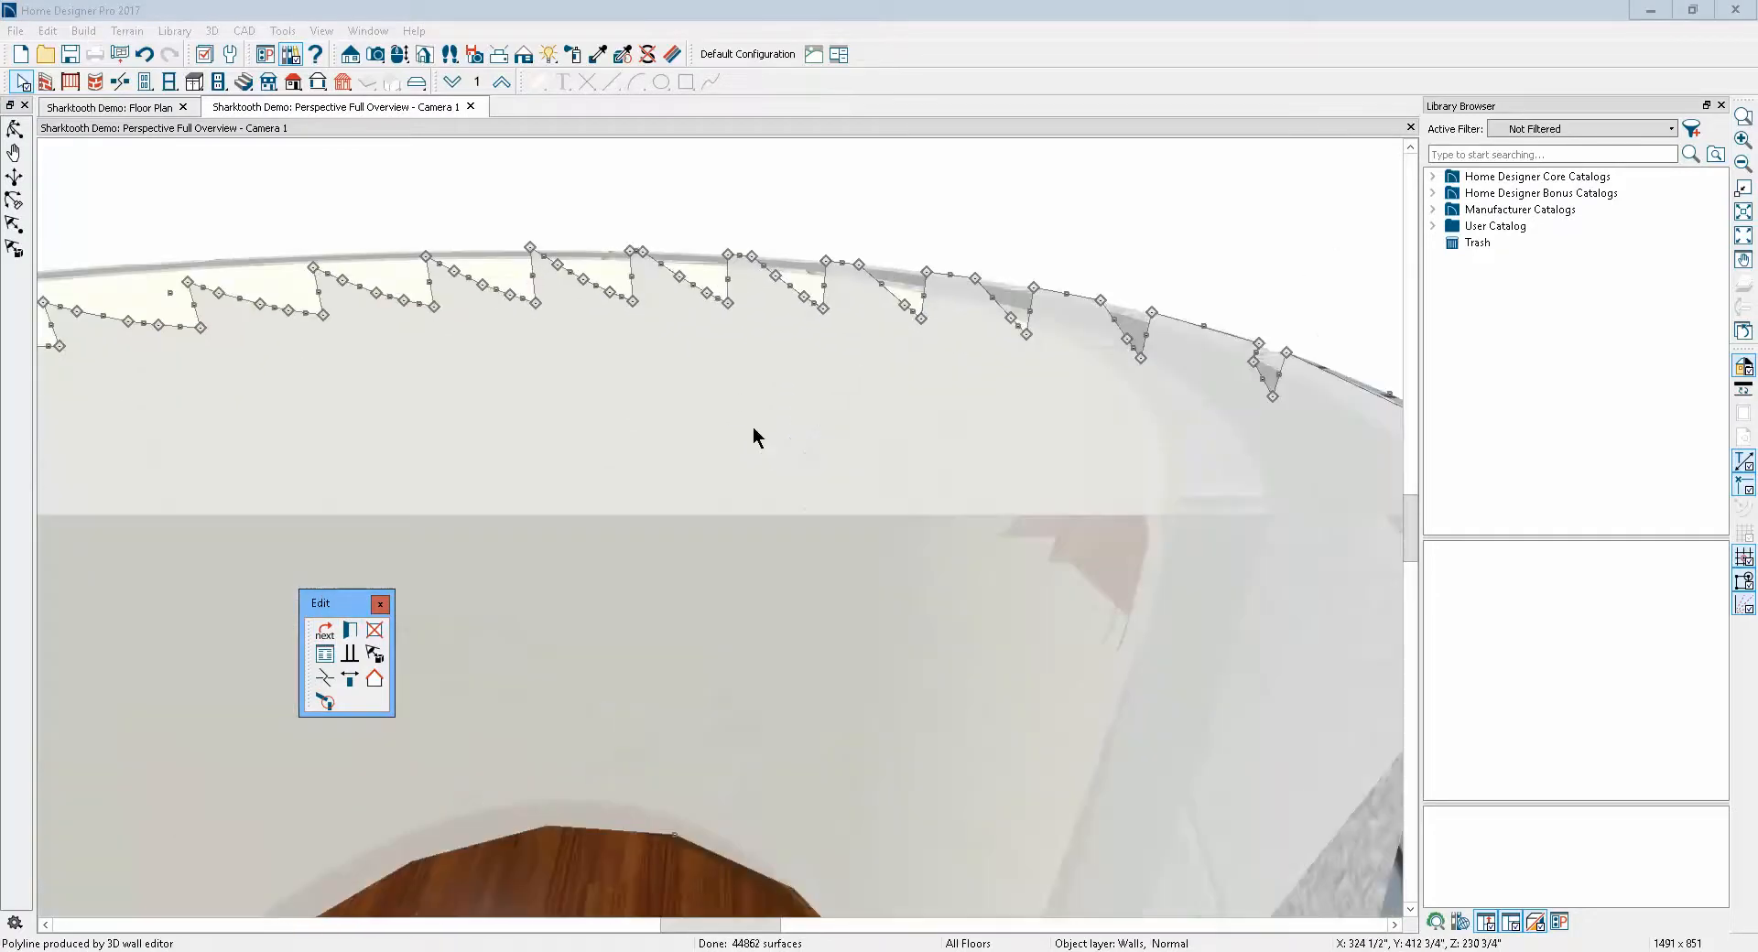
scroll(754, 428, down, 3)
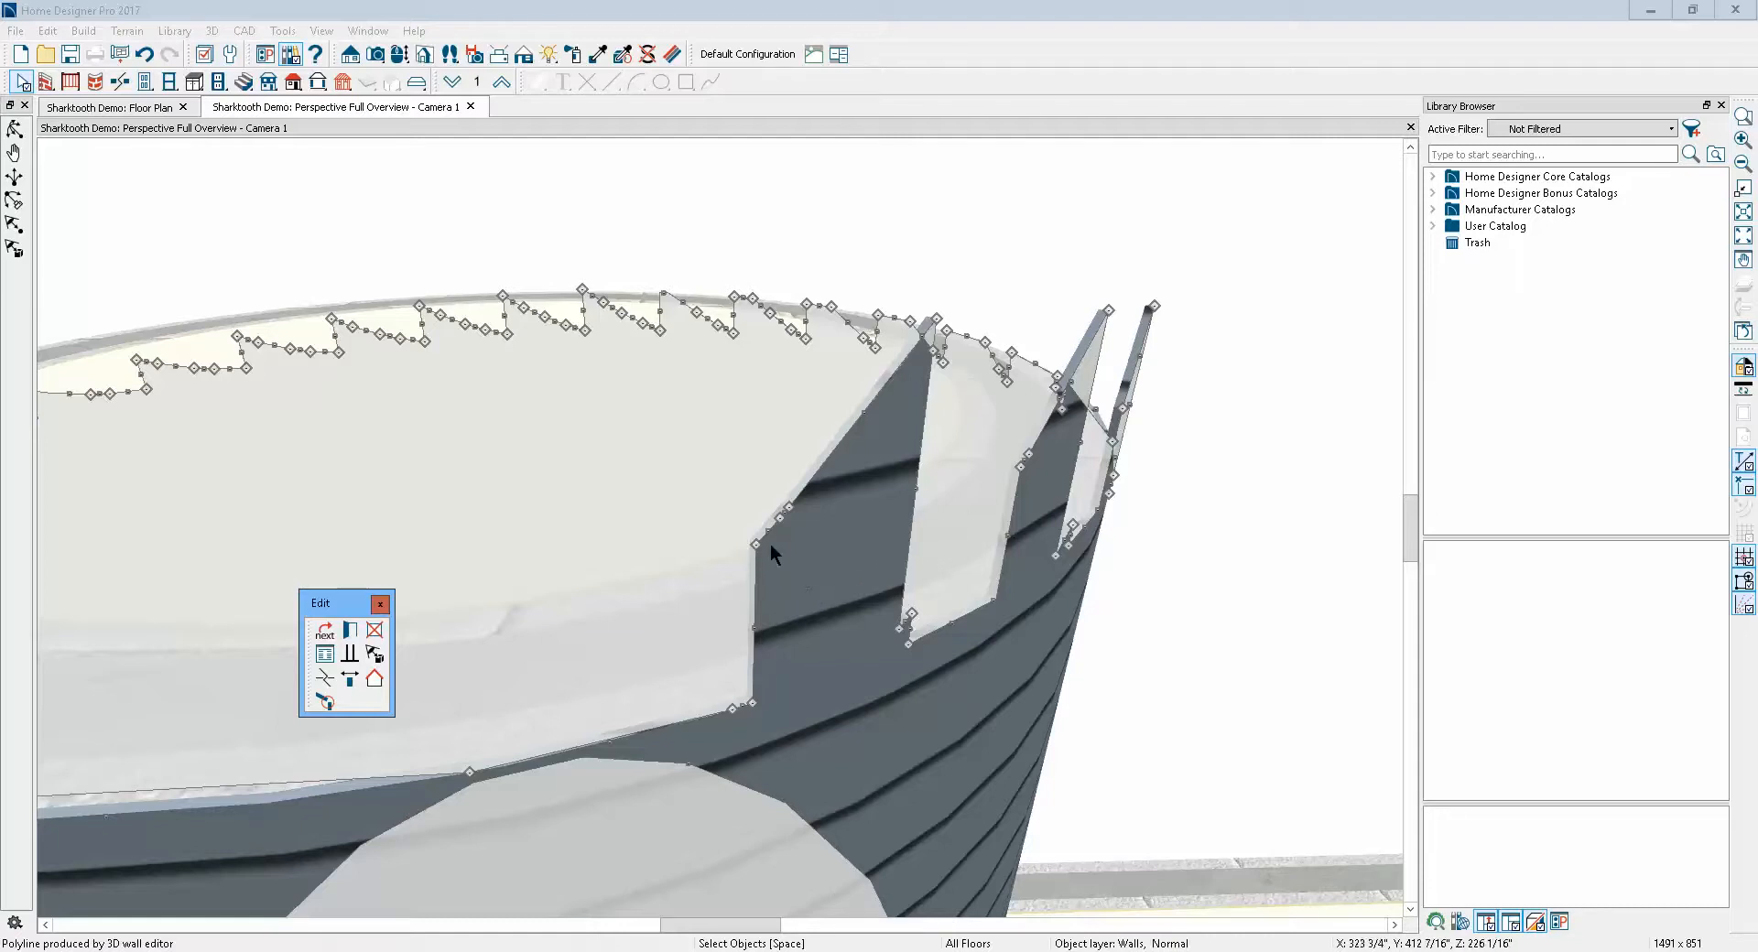
drag(758, 542, 786, 678)
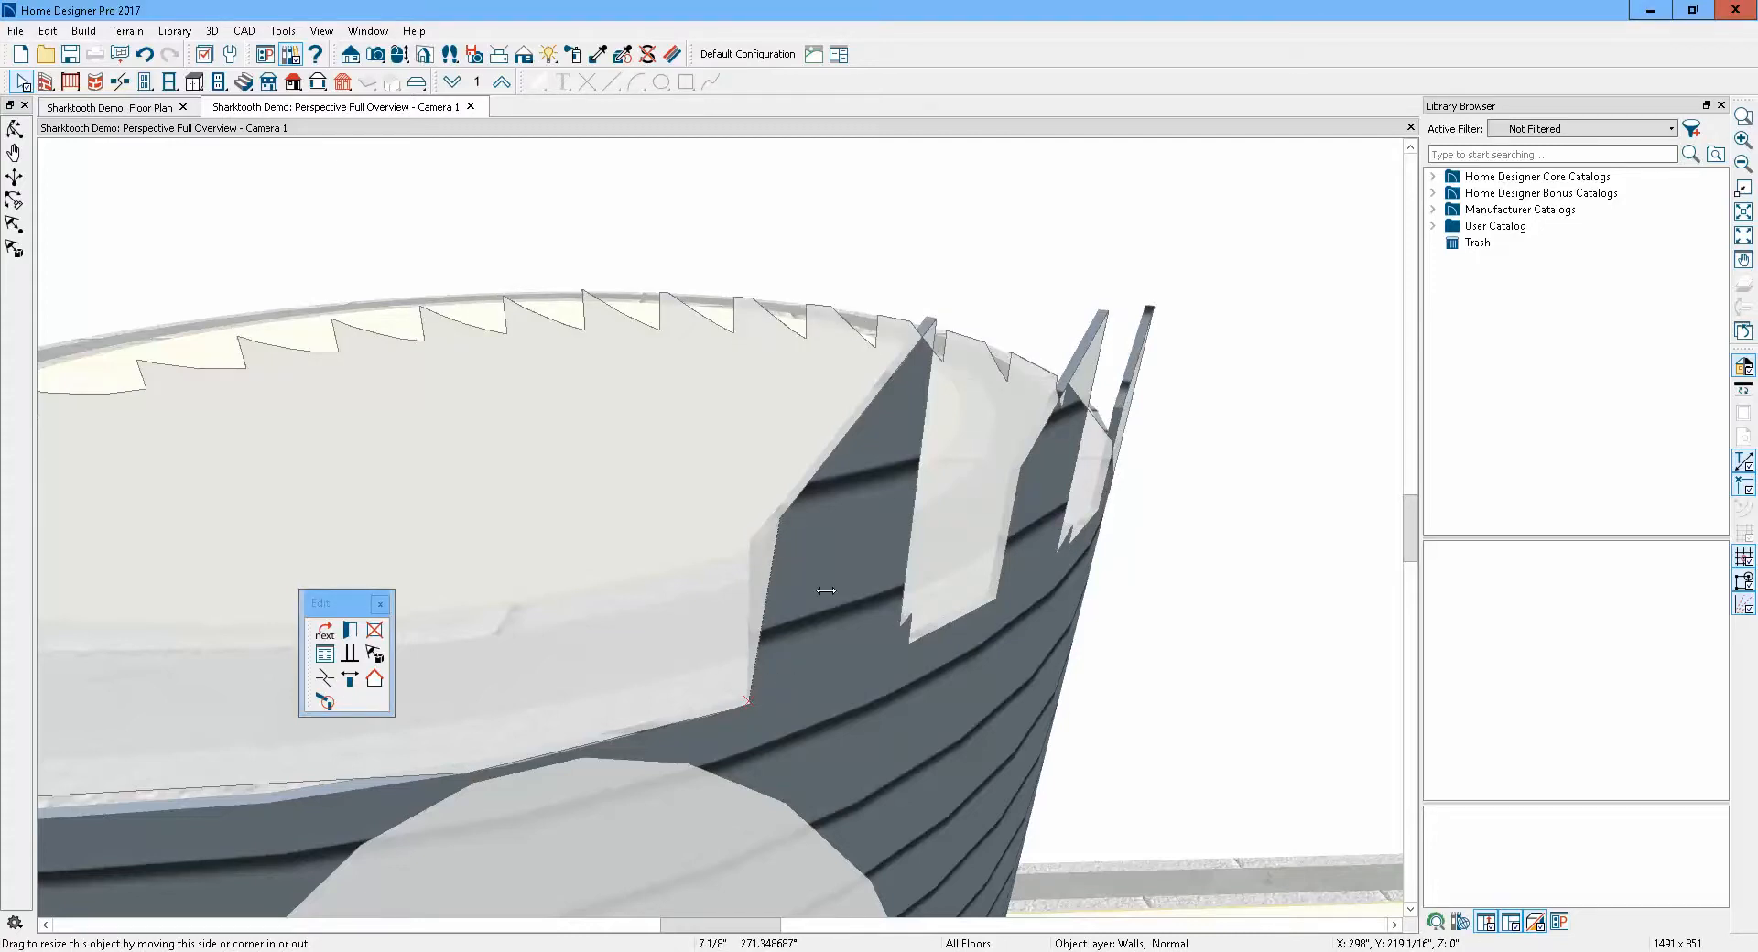
drag(826, 590, 828, 600)
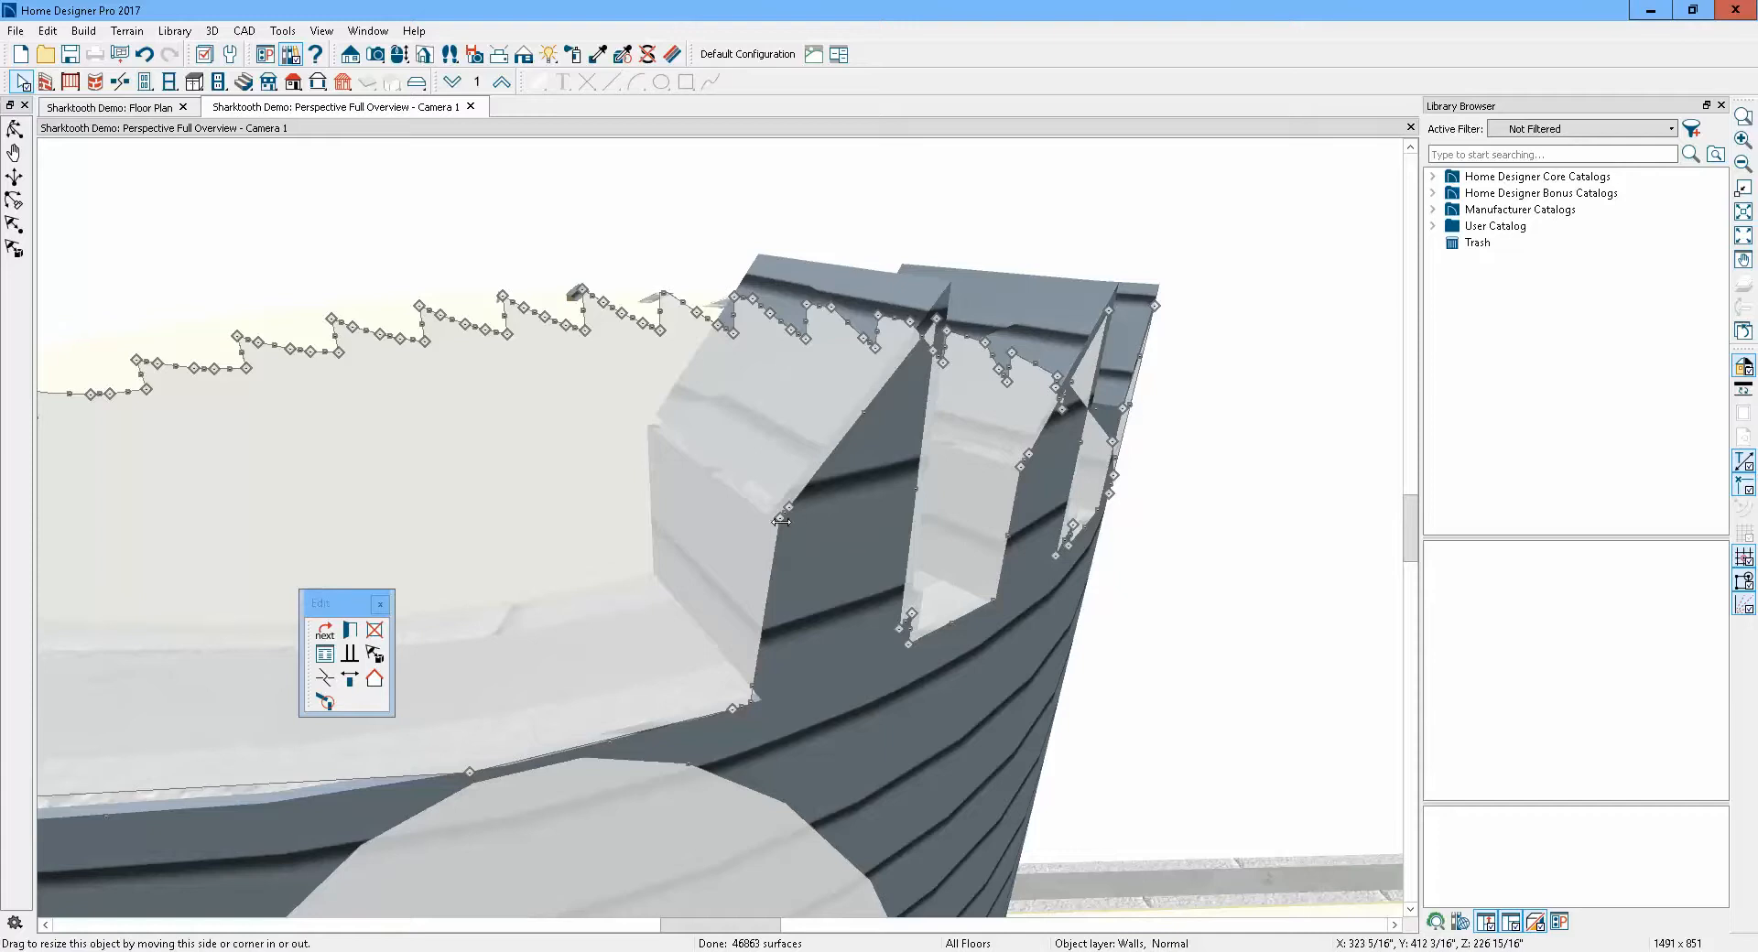
drag(781, 520, 753, 705)
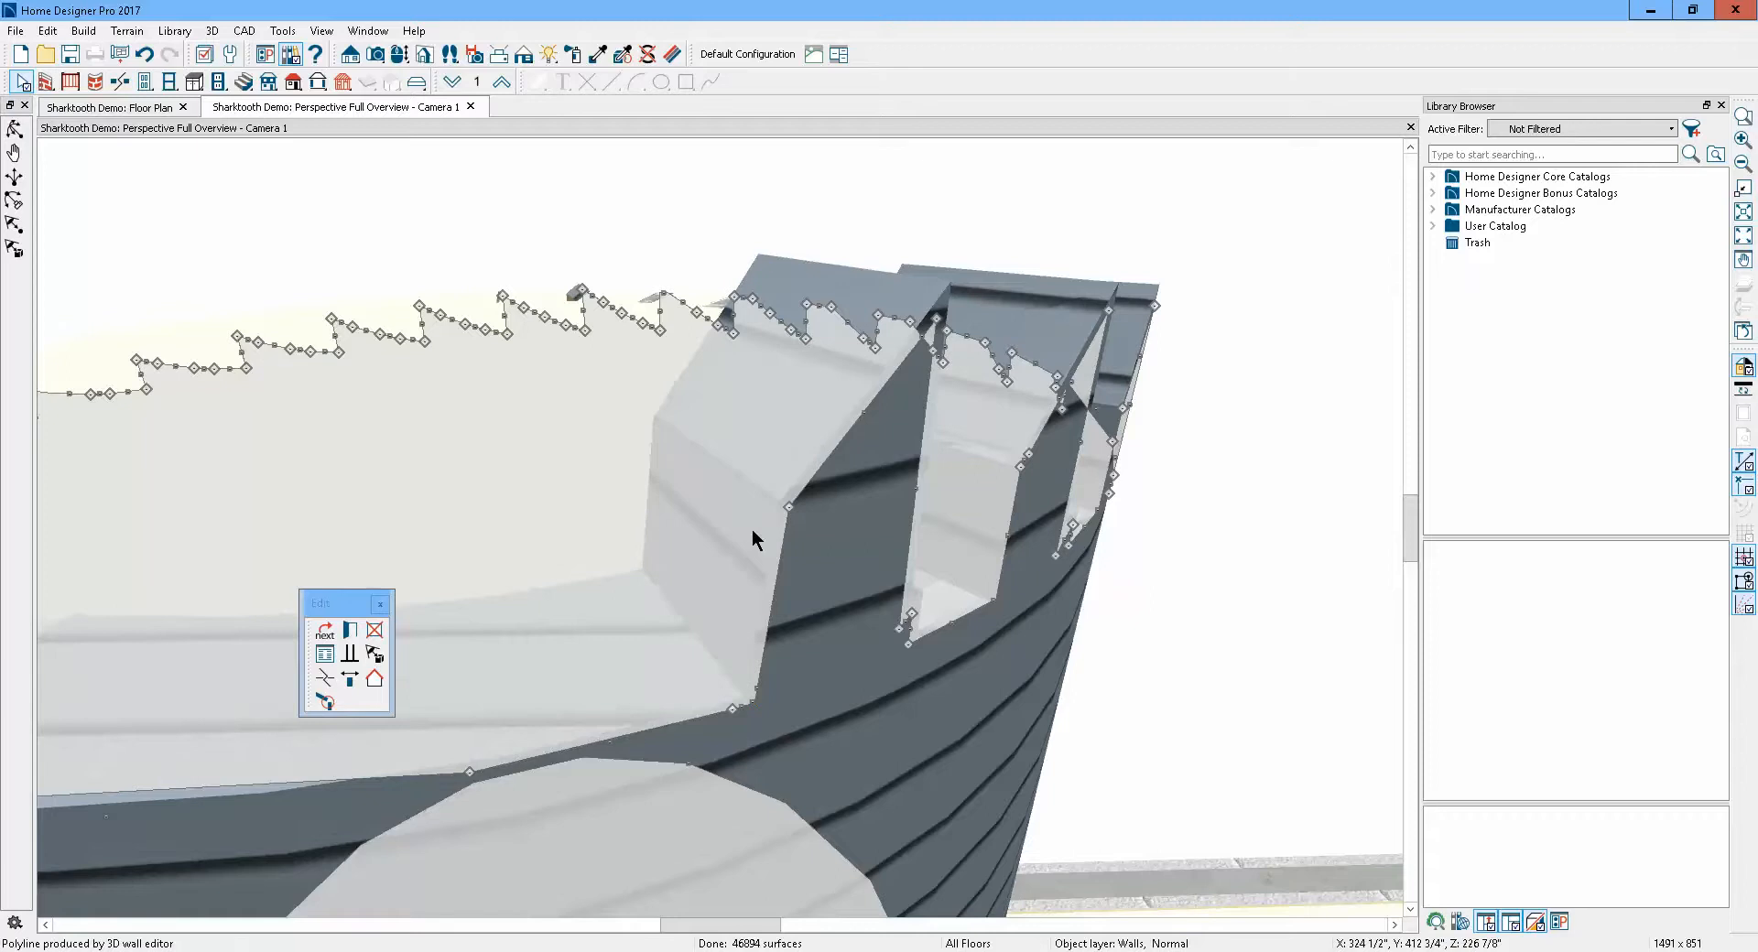
scroll(1118, 256, down, 3)
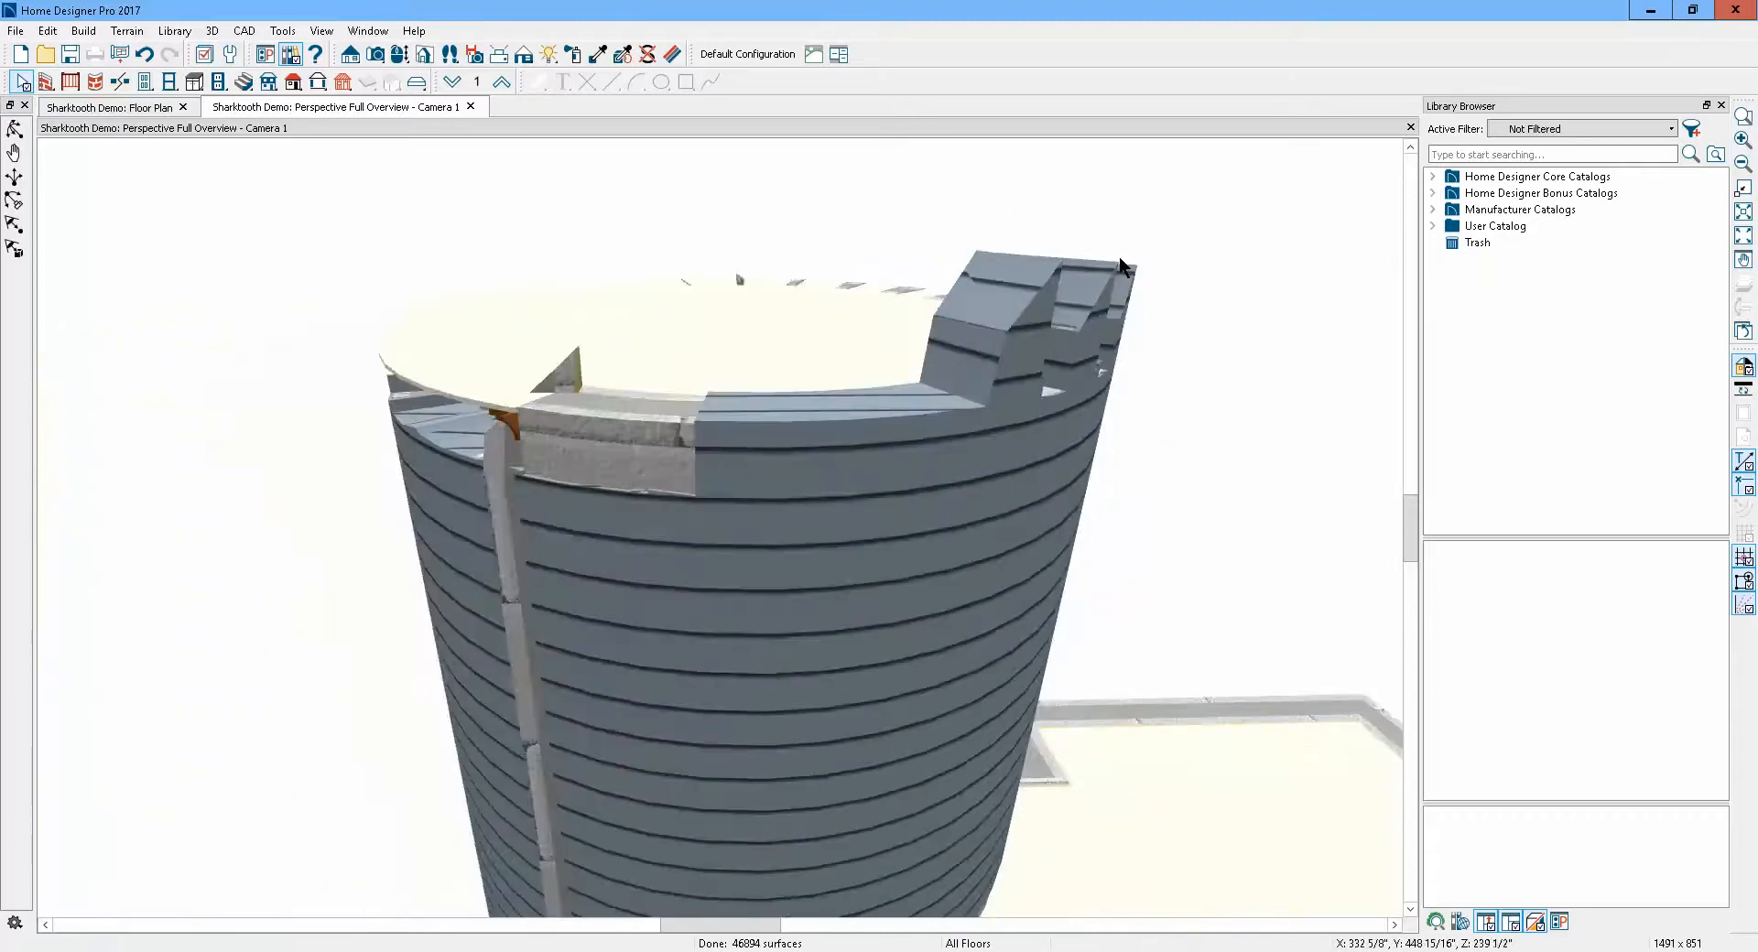
scroll(1083, 300, down, 2)
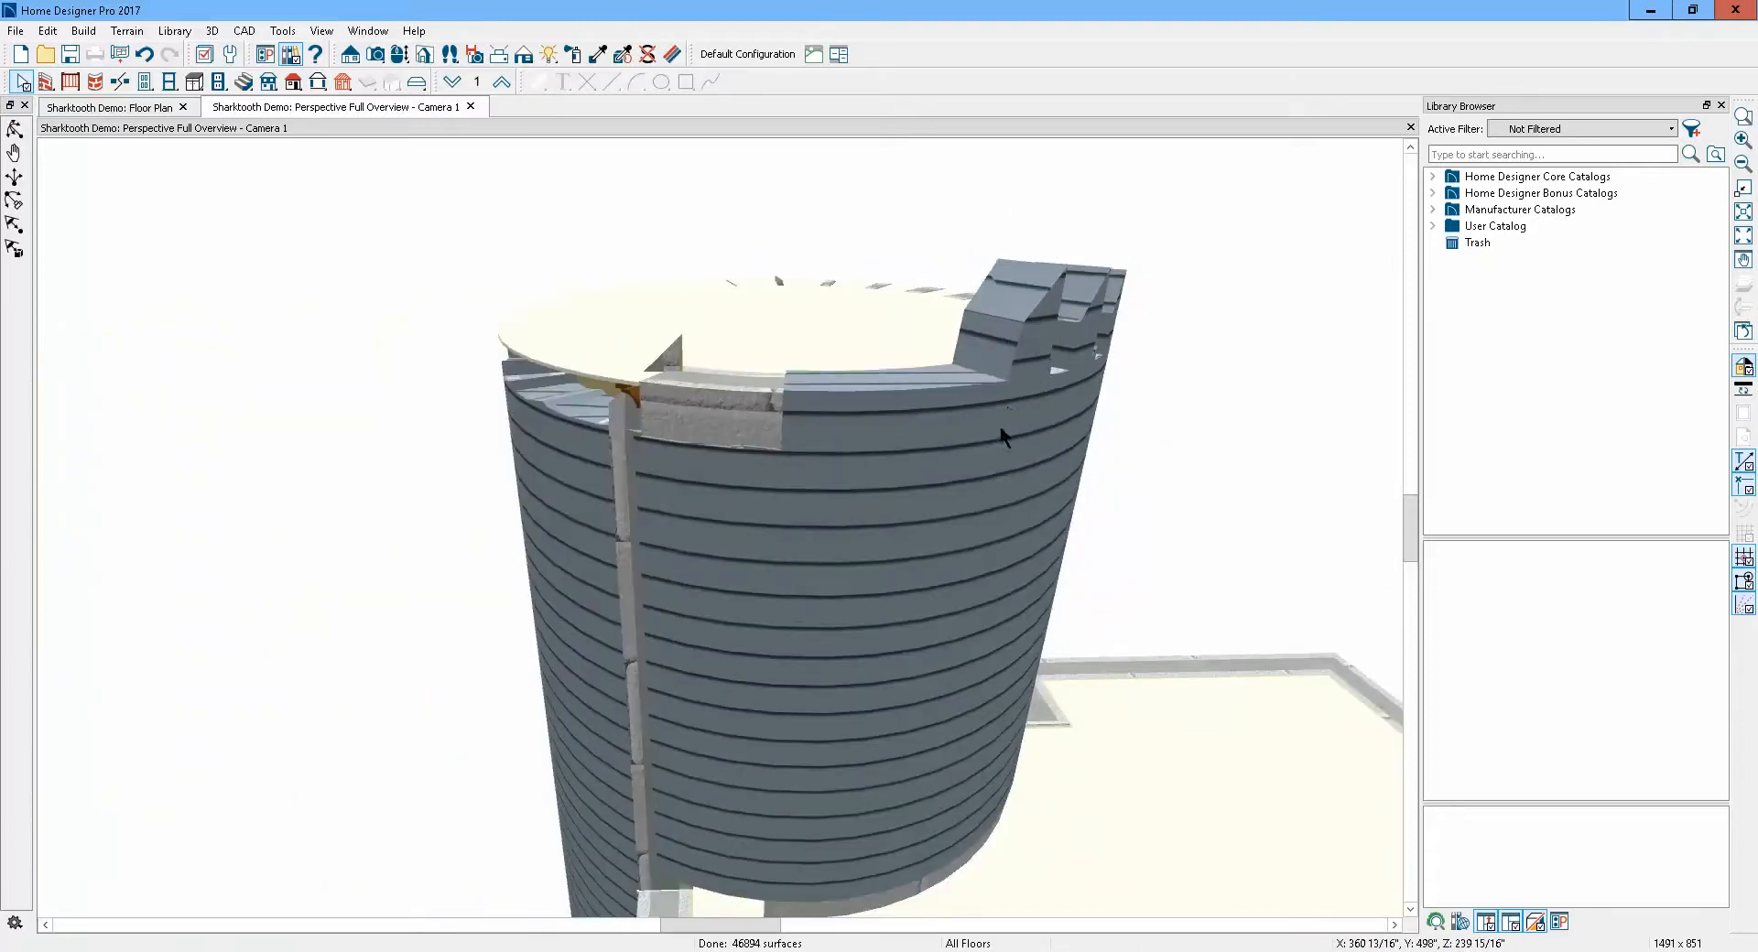
click(1000, 426)
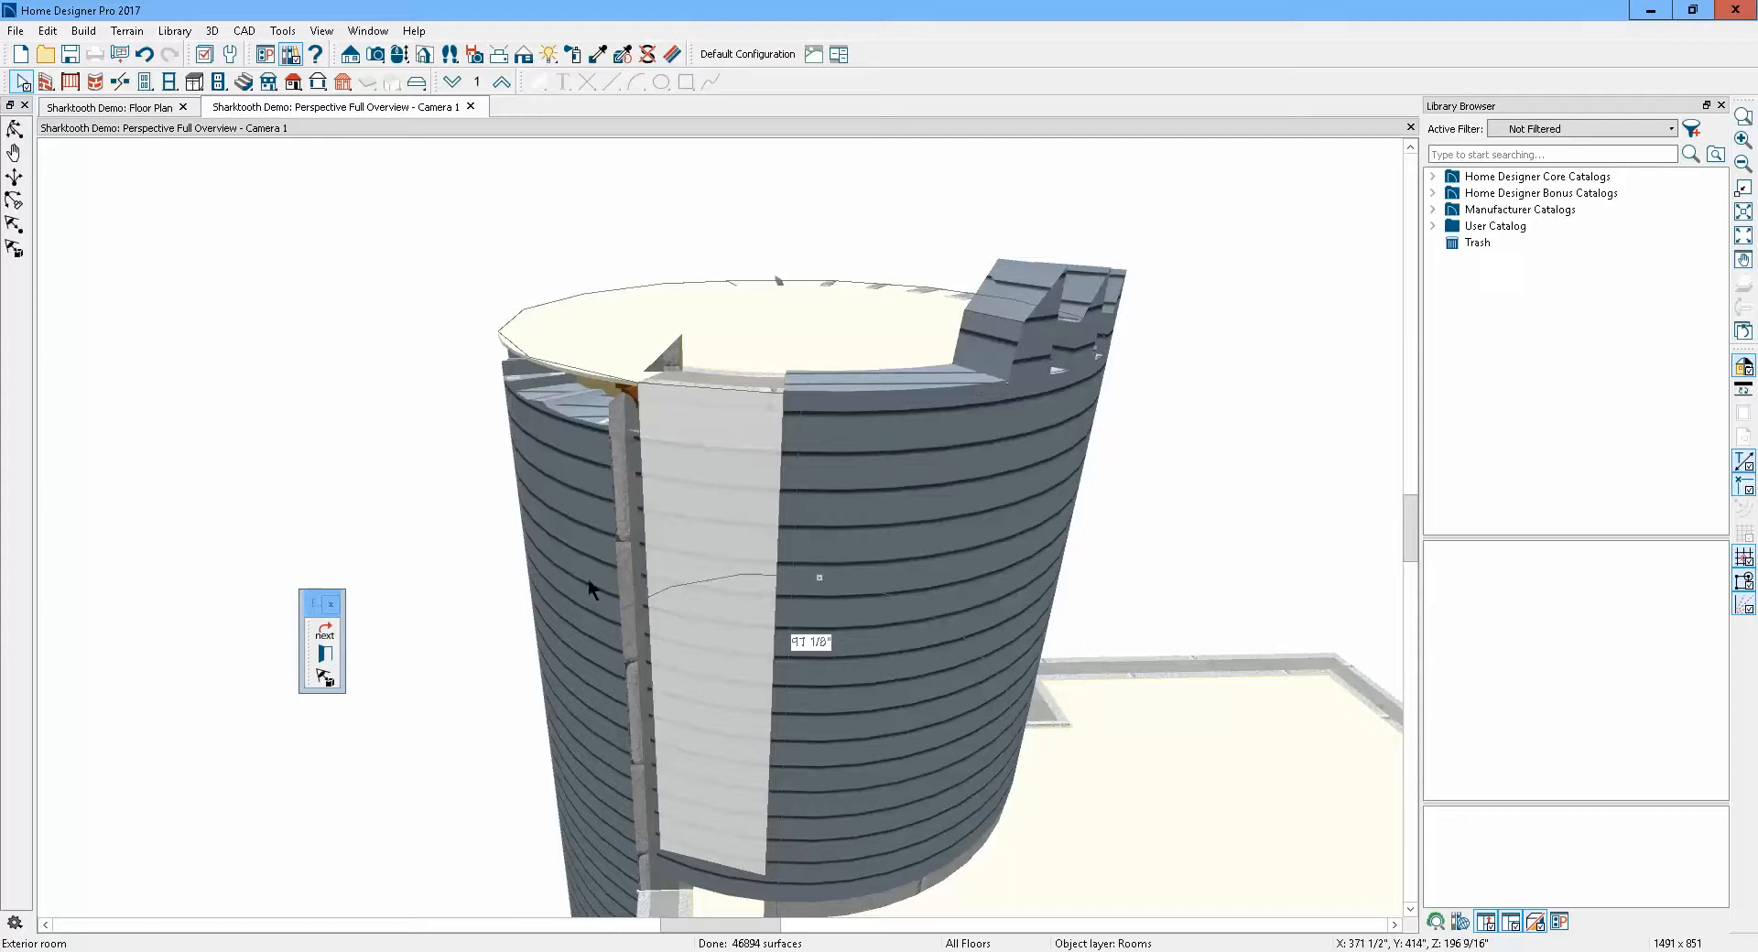
click(325, 653)
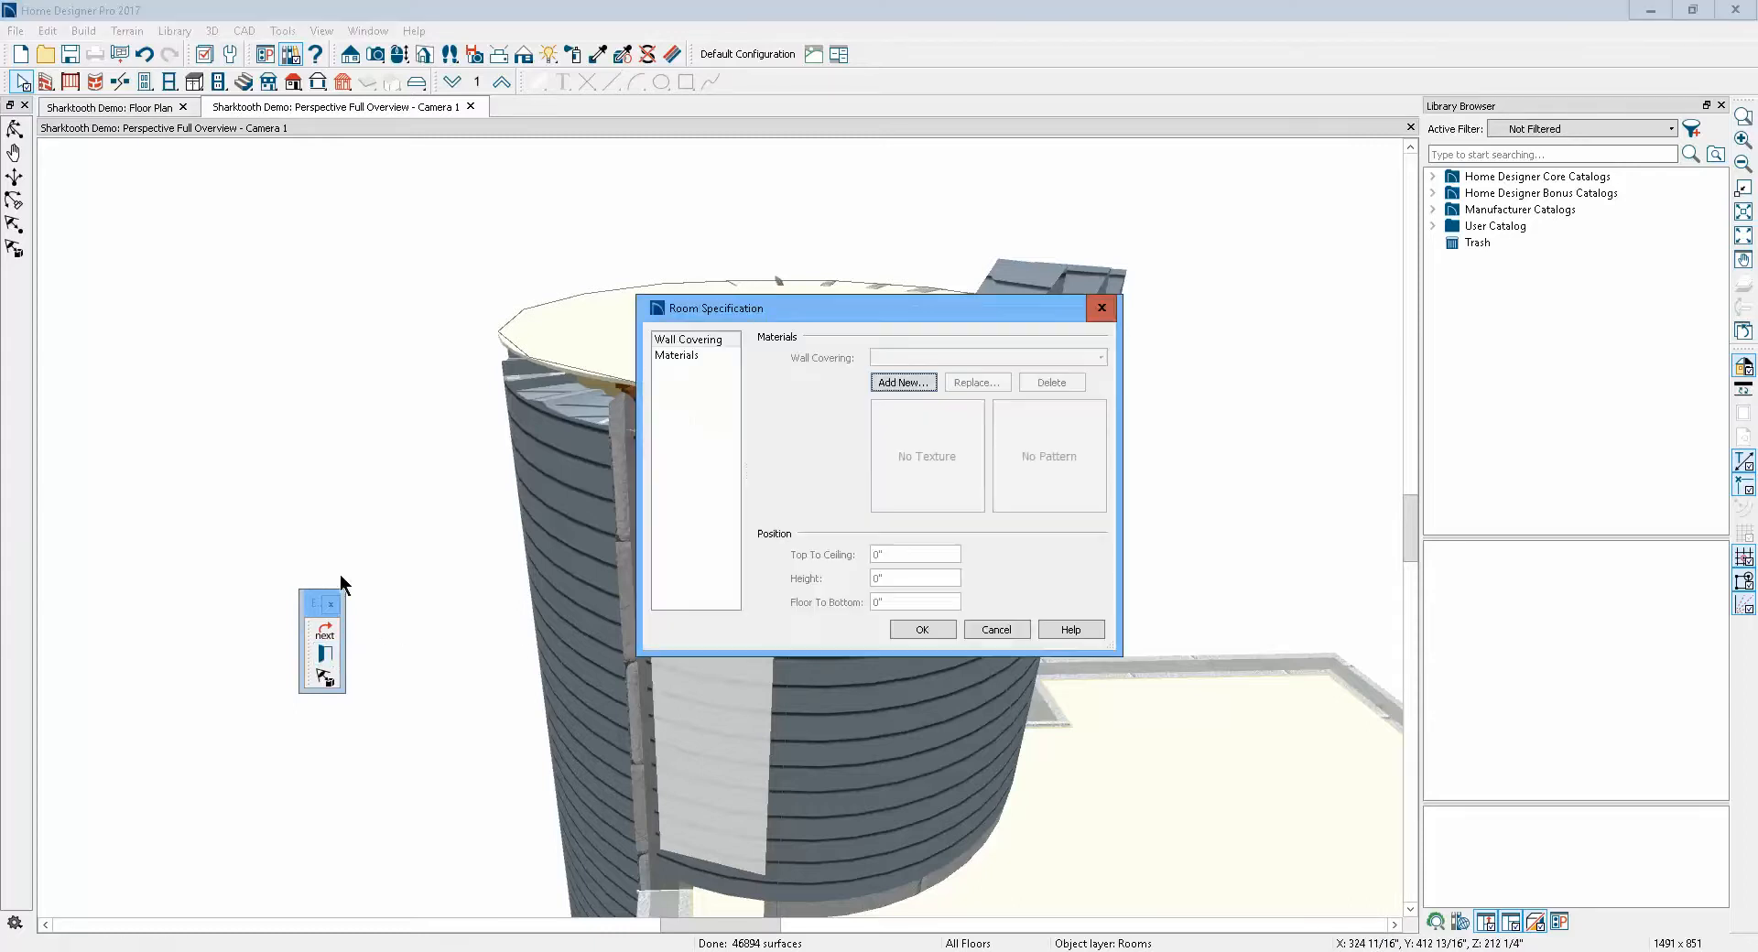
click(996, 629)
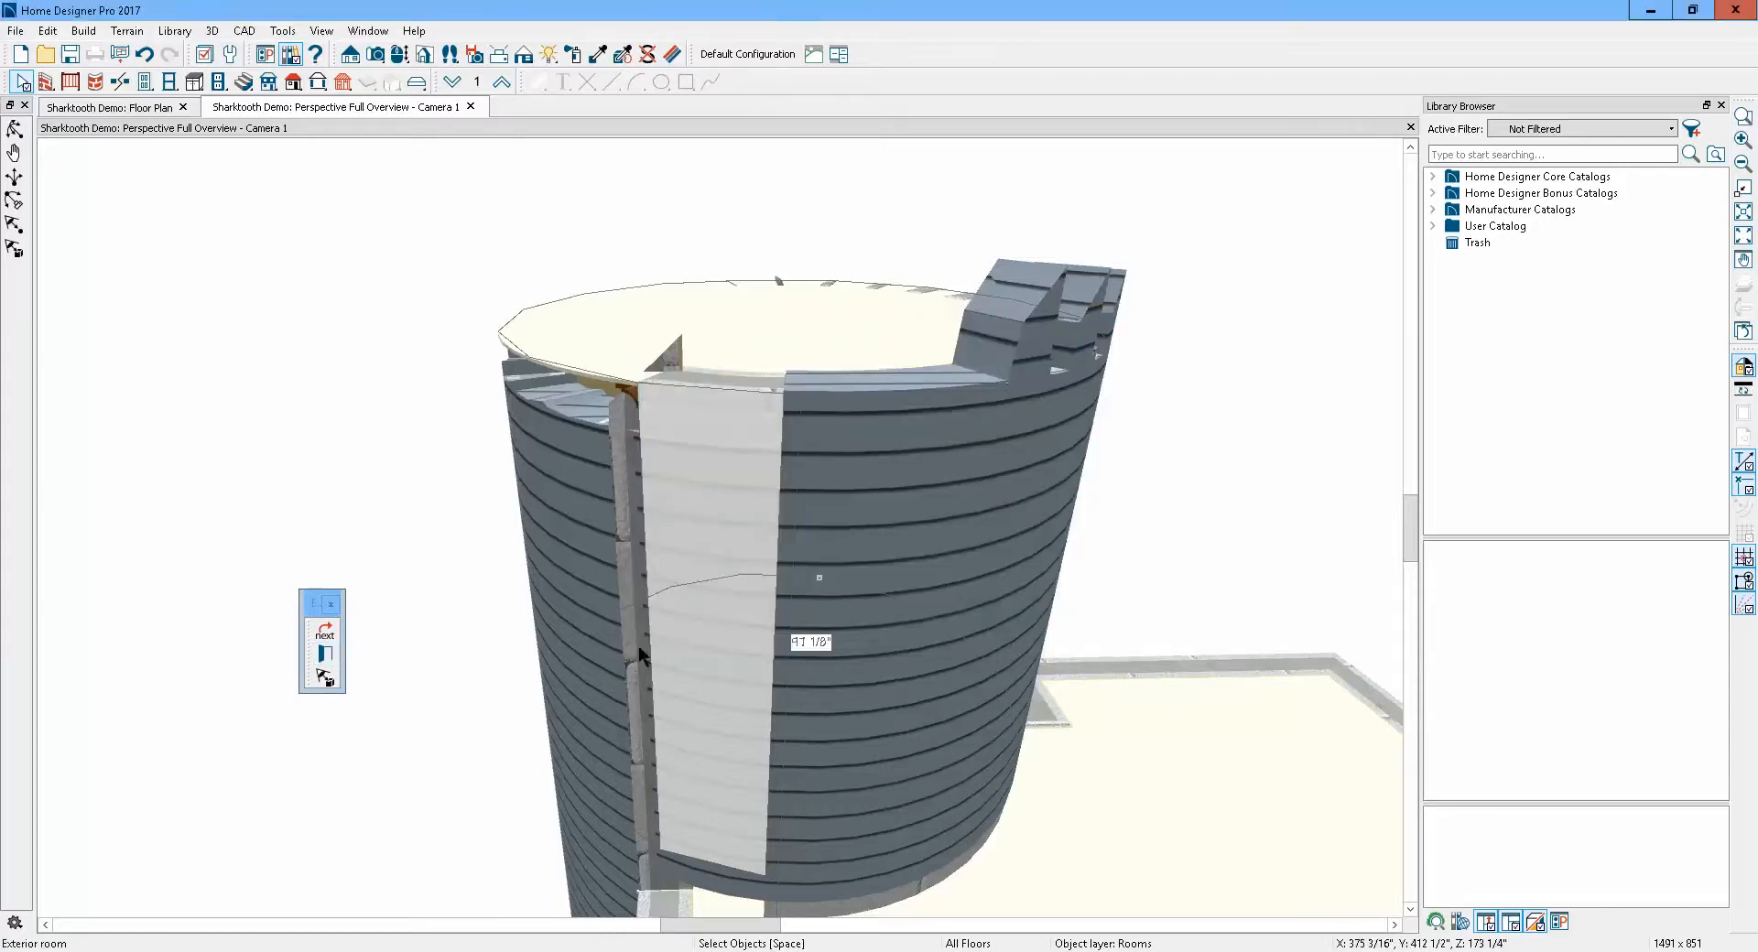
Select the curved wall and enable Default Wall Top Height in its wall specification structure settings
click(326, 633)
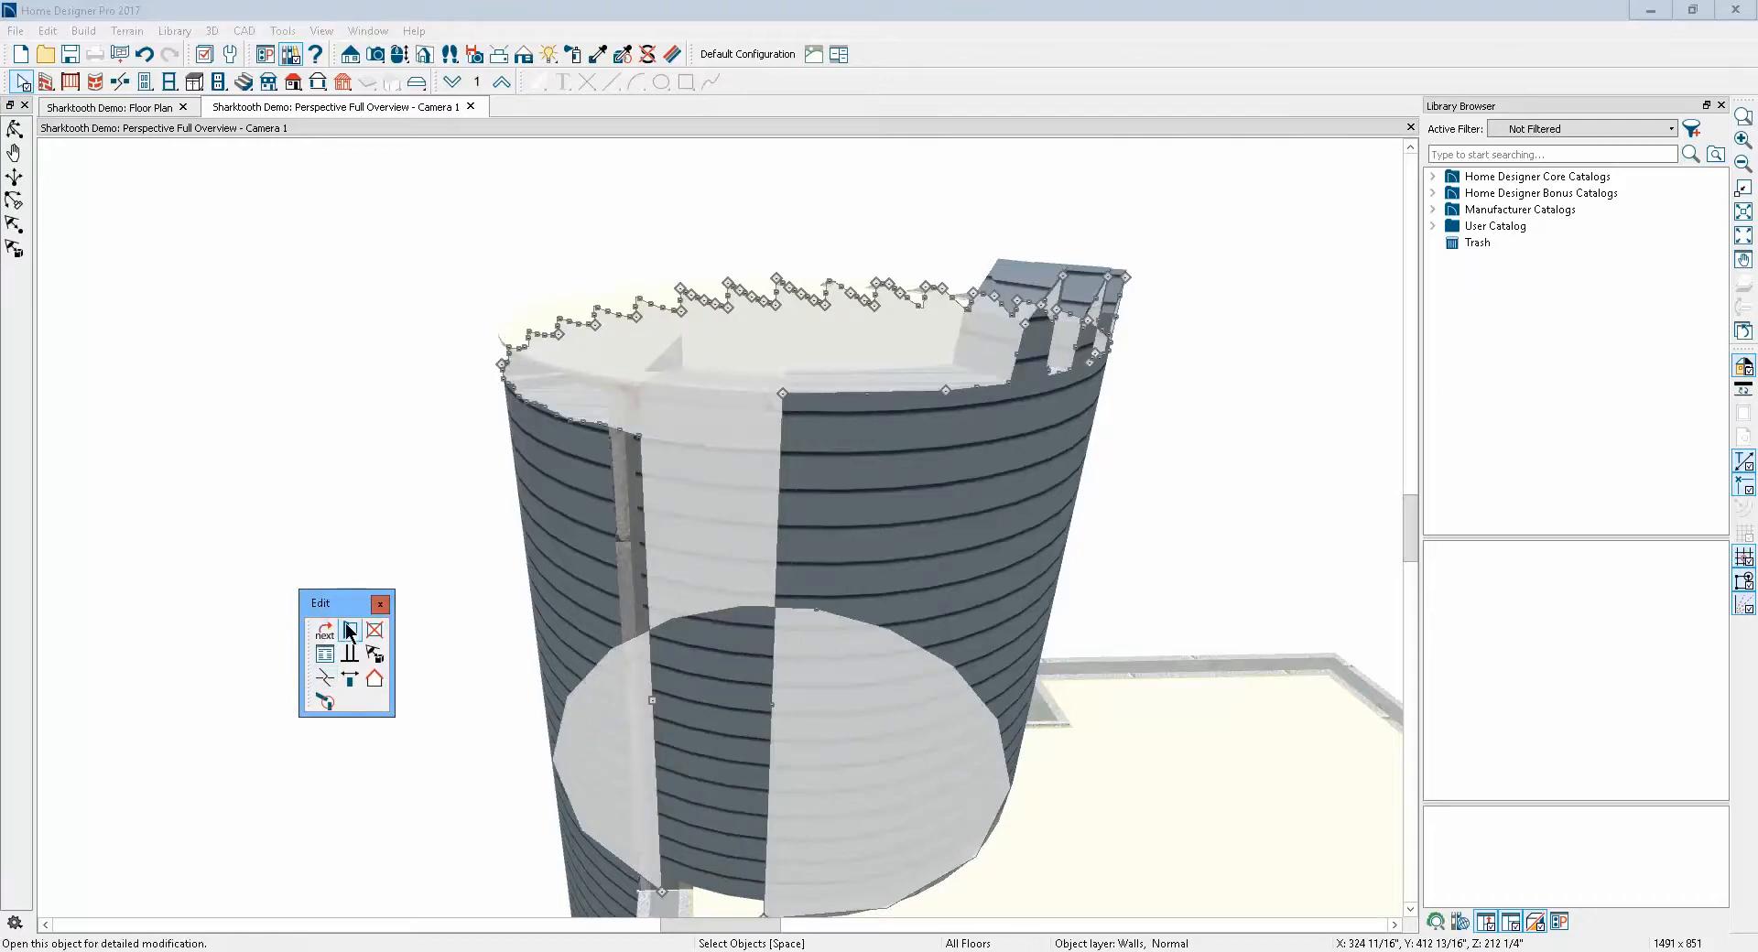
double_click(541, 446)
click(544, 262)
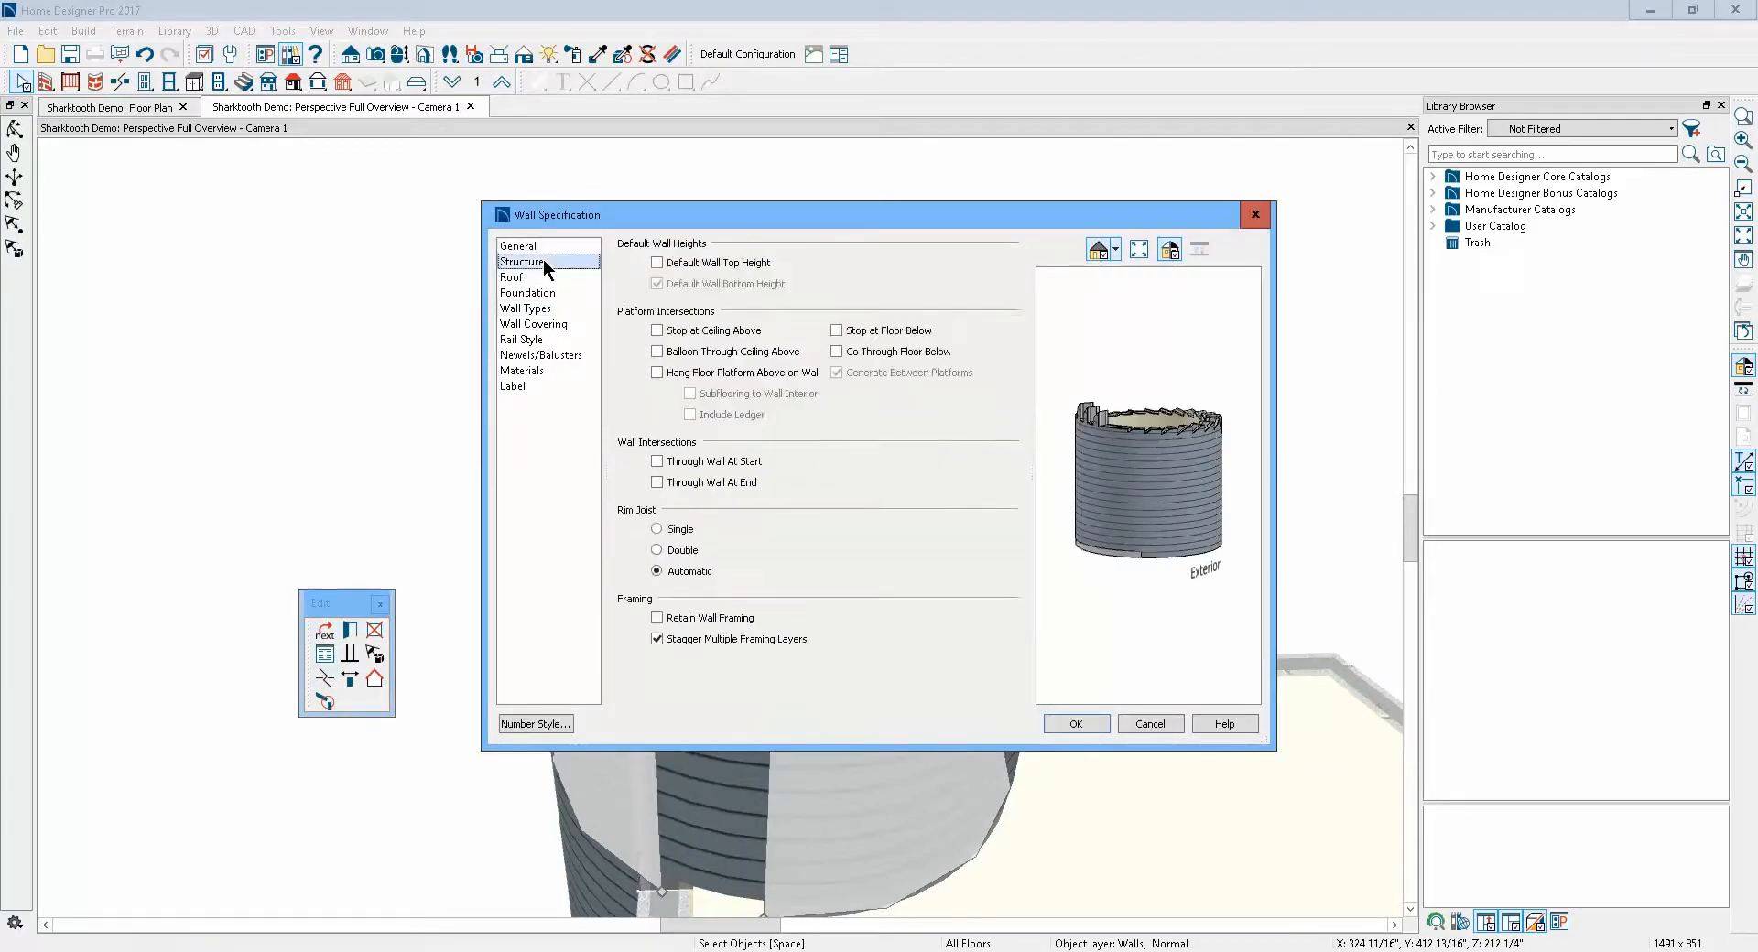
click(657, 263)
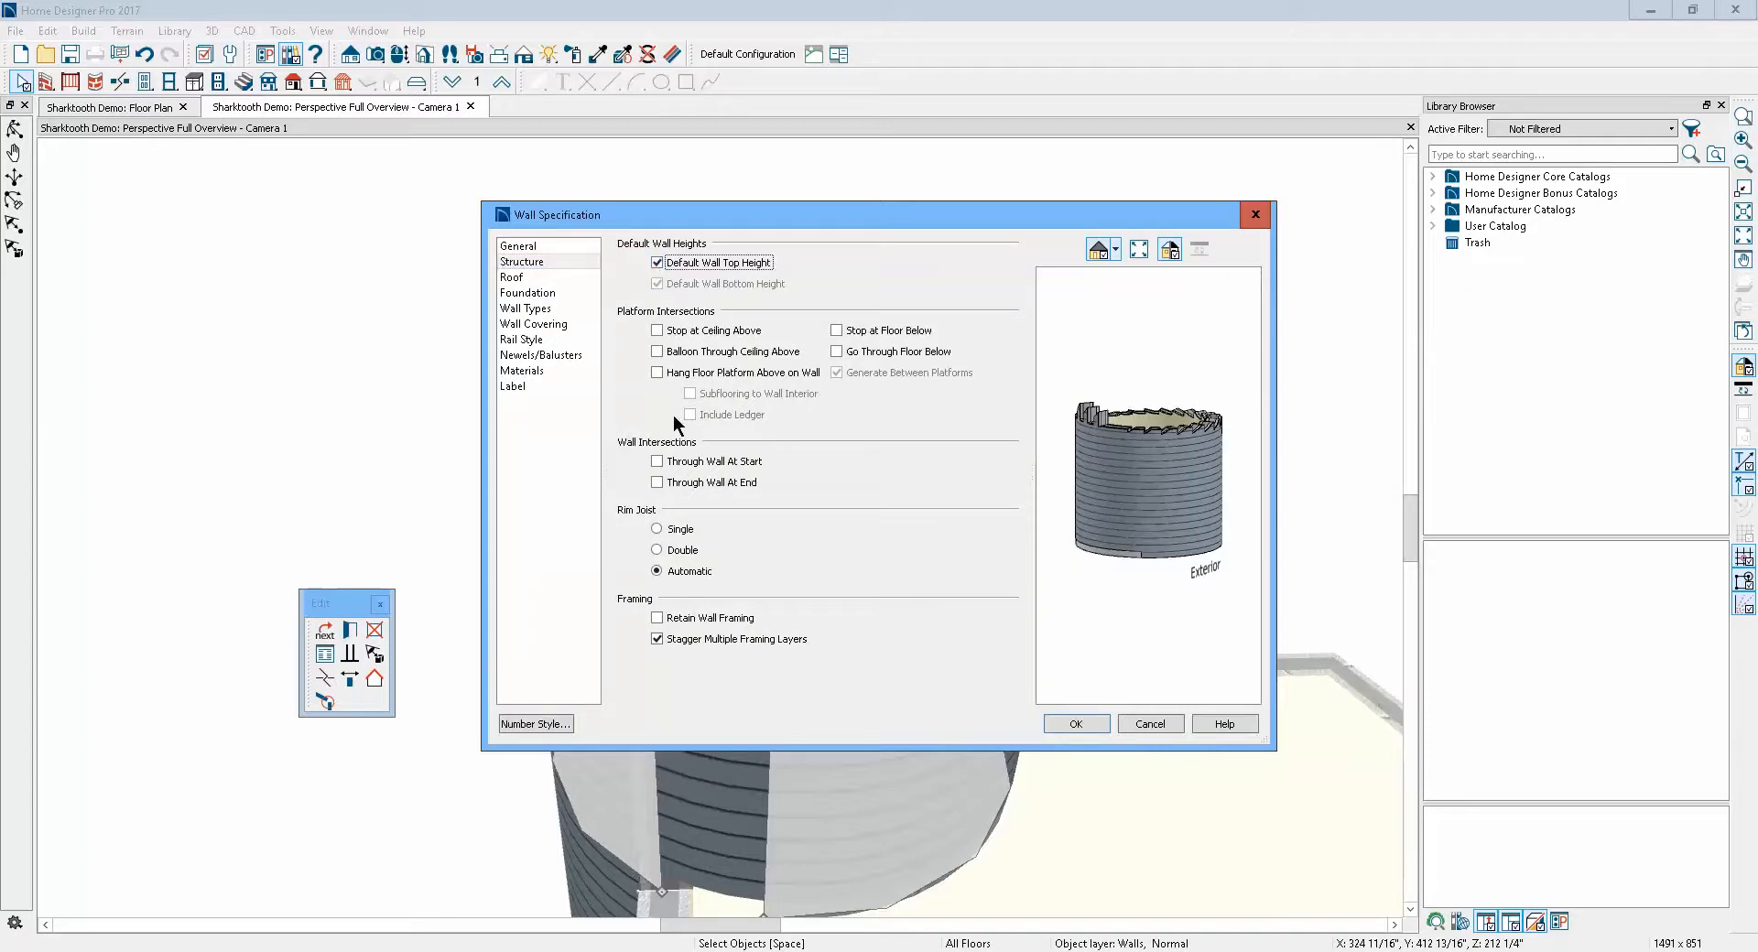
click(1077, 723)
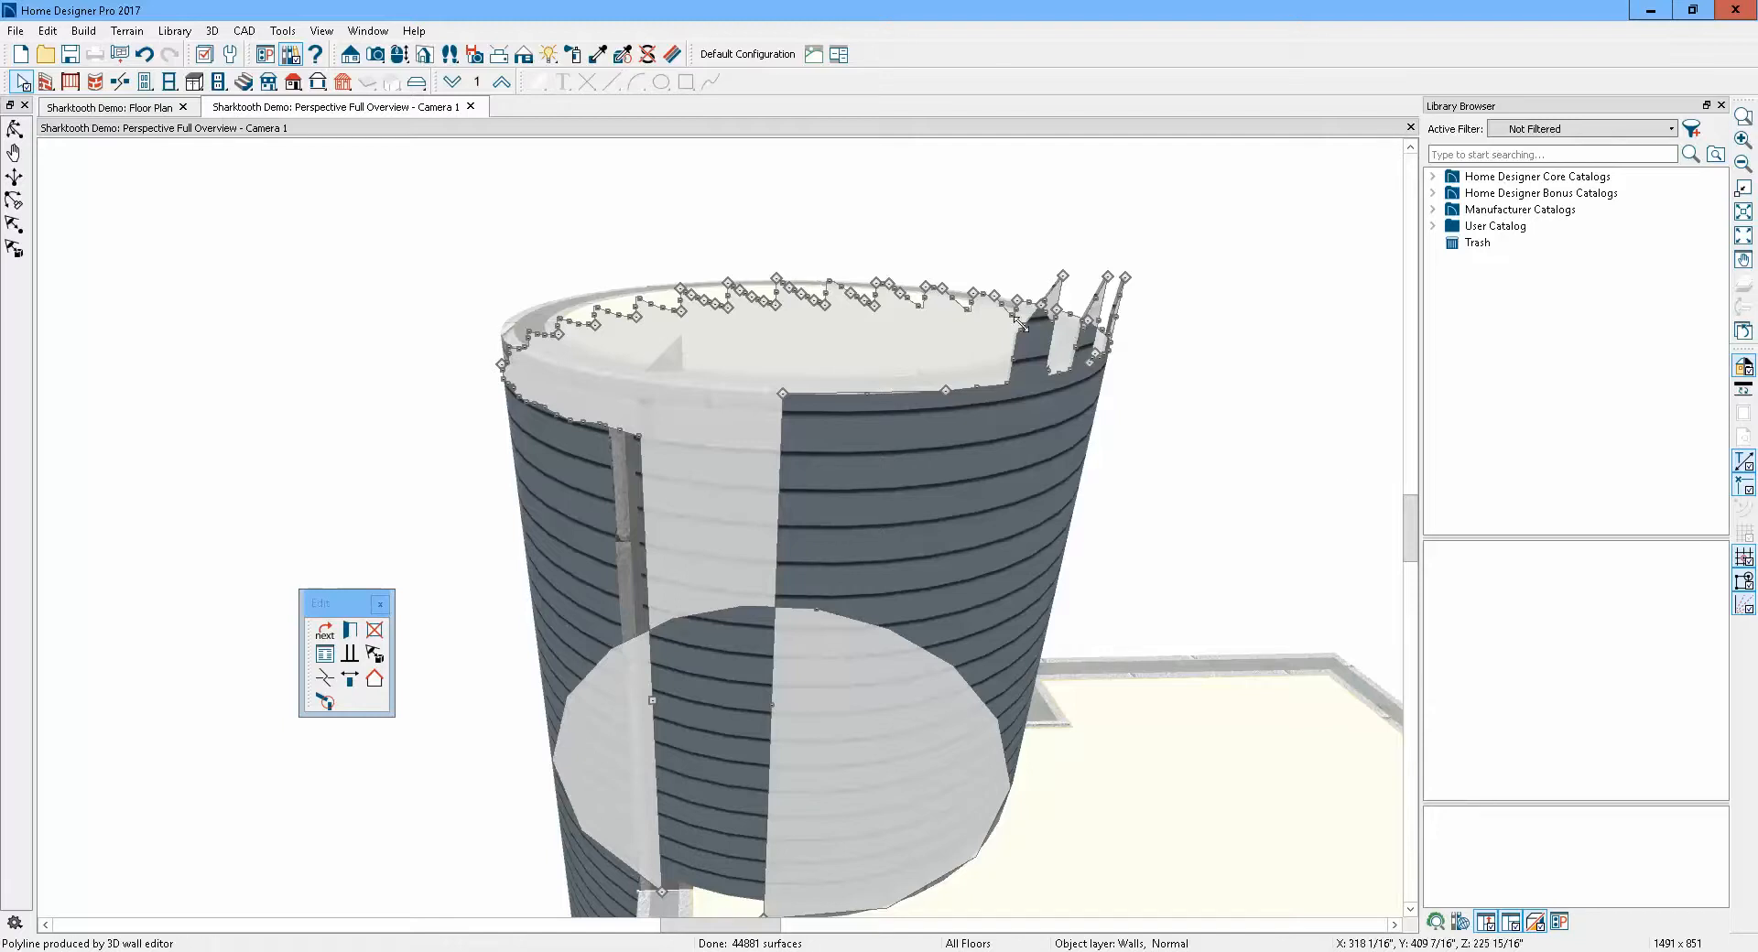
click(1232, 434)
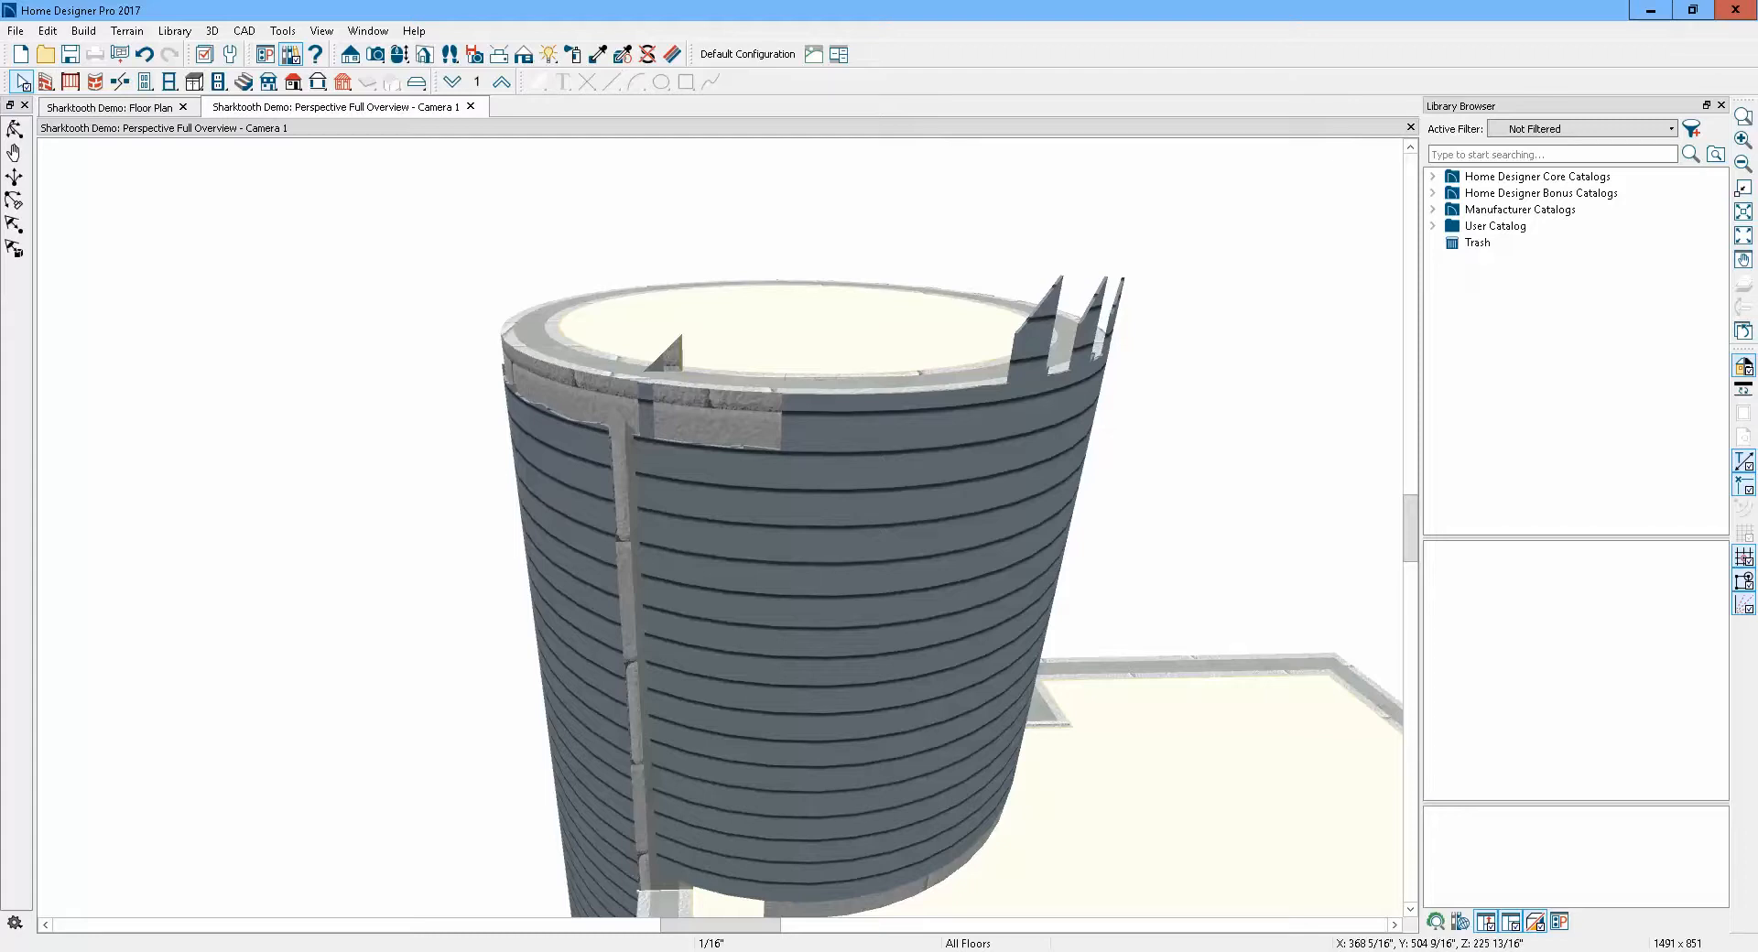
click(645, 817)
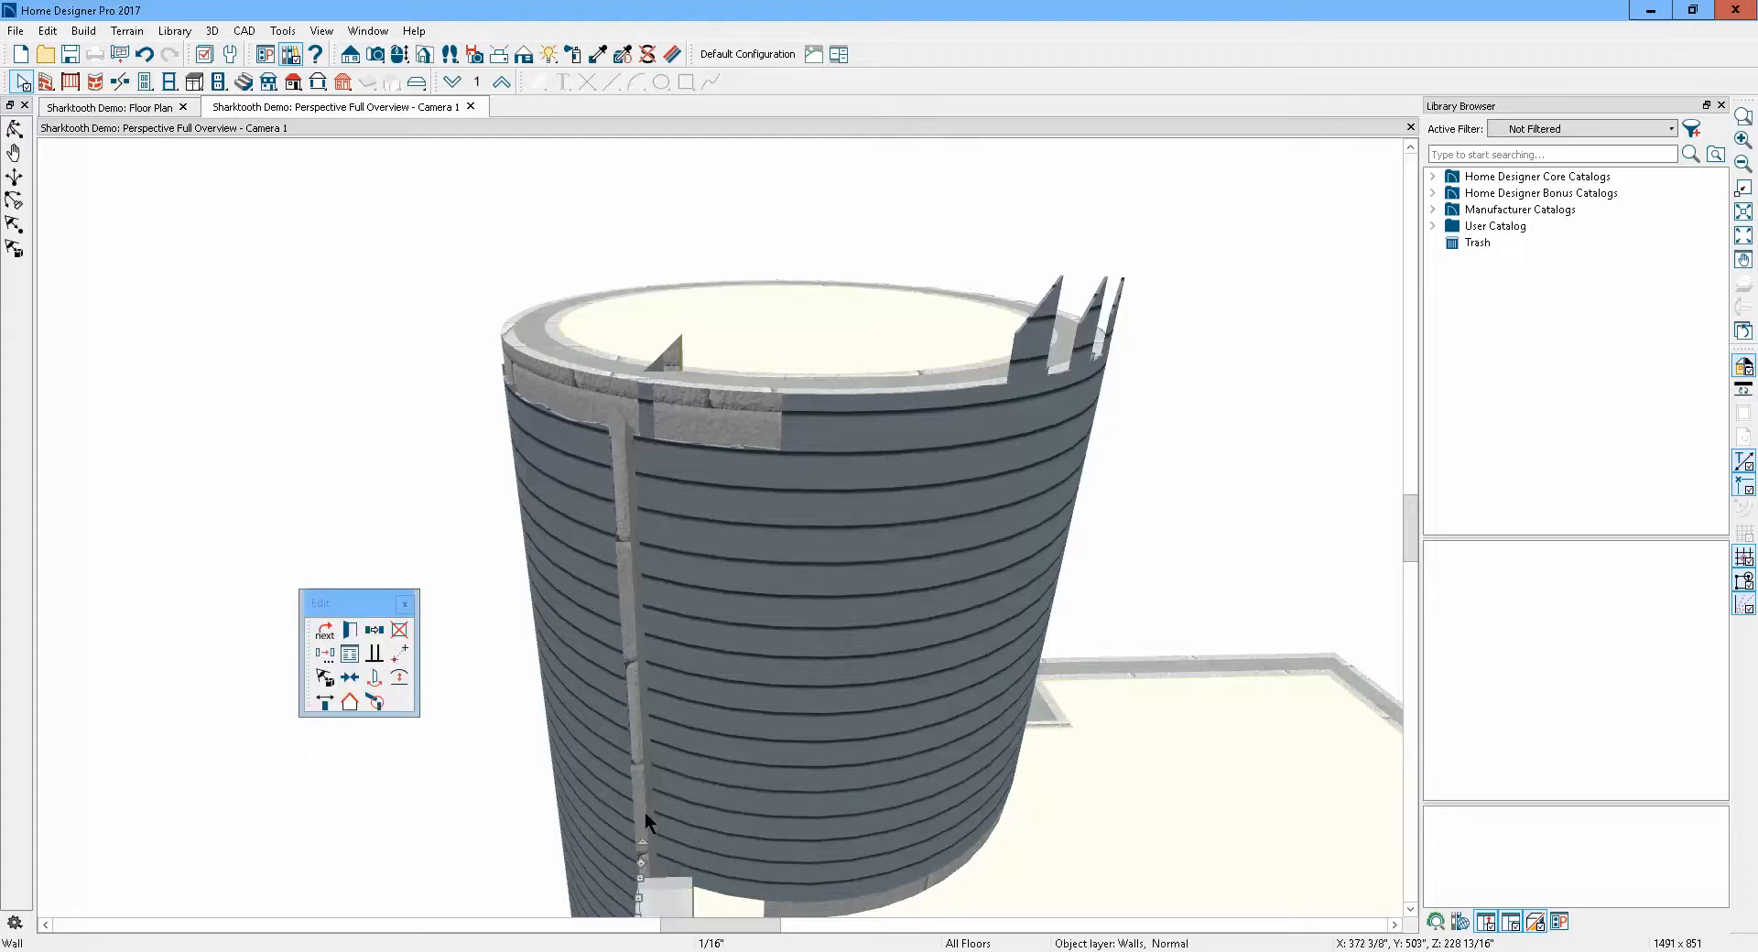
click(325, 630)
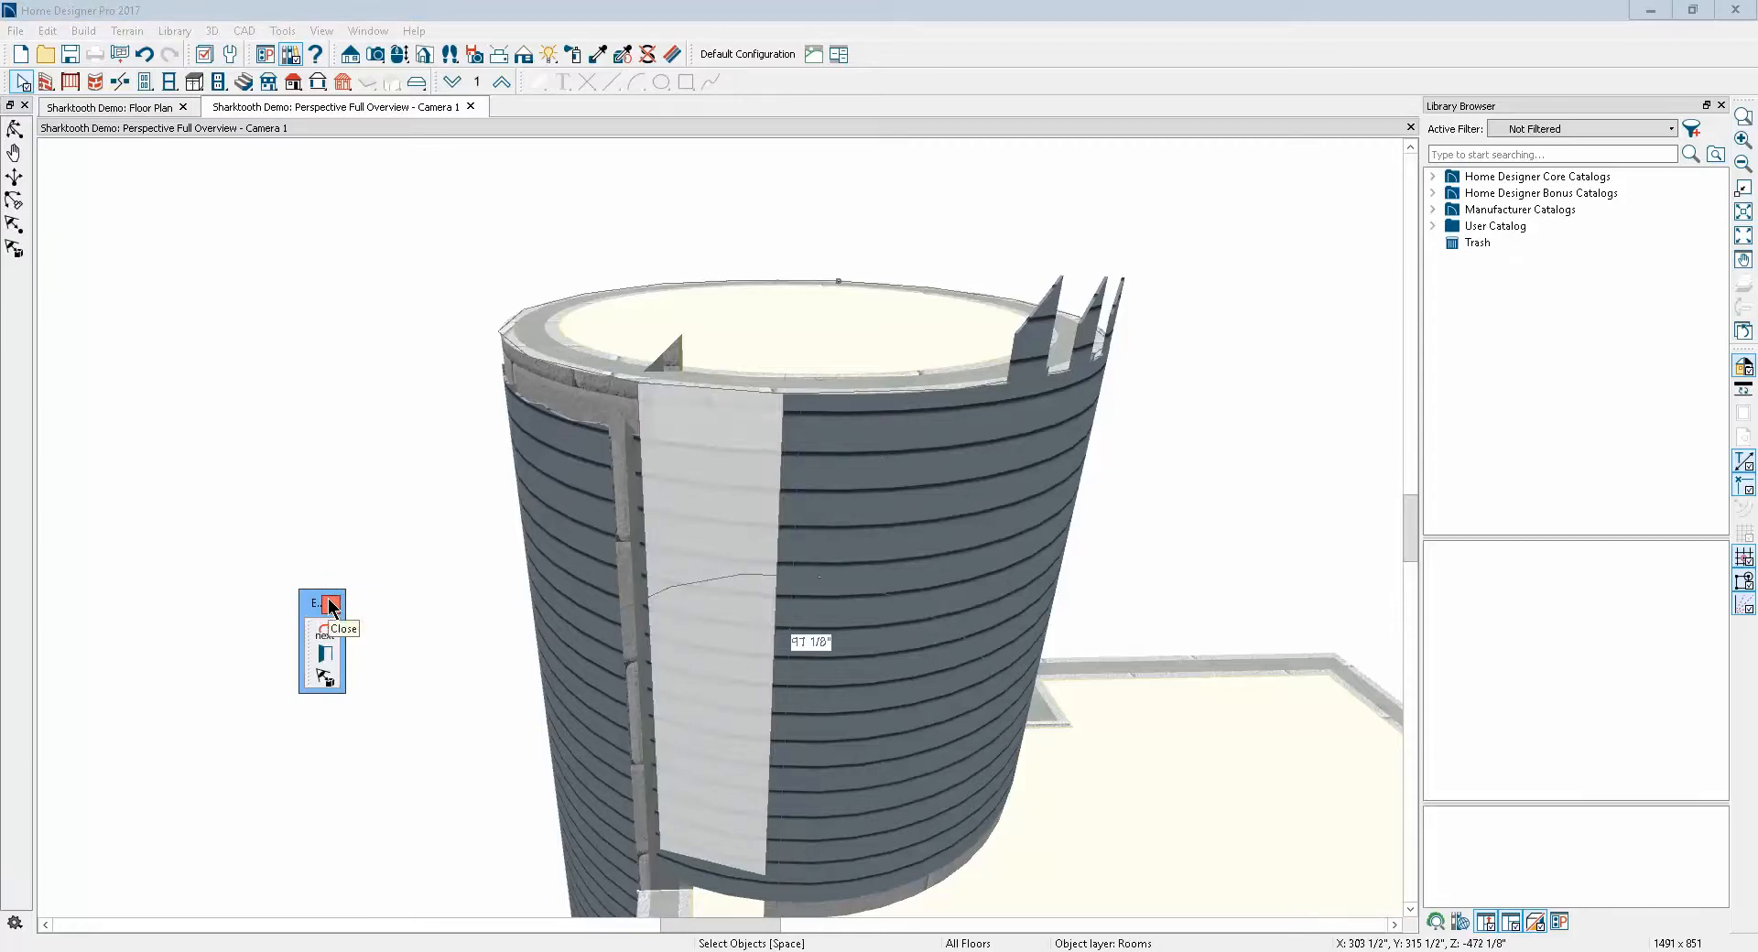
click(327, 632)
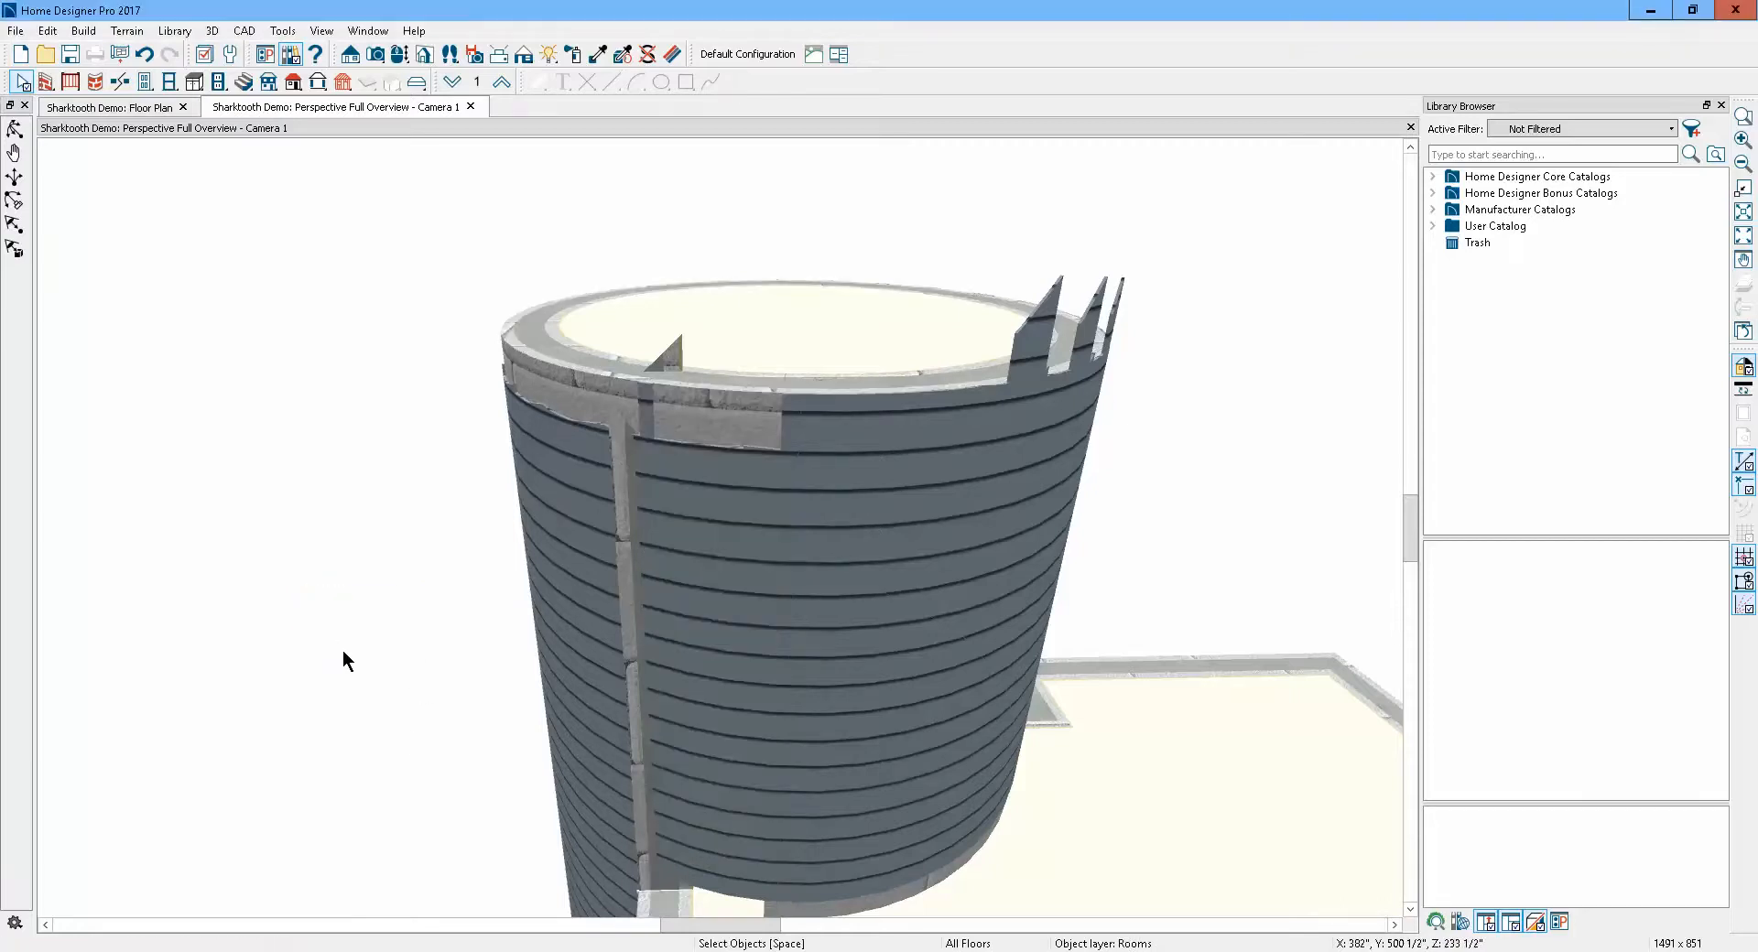
scroll(372, 459, down, 1)
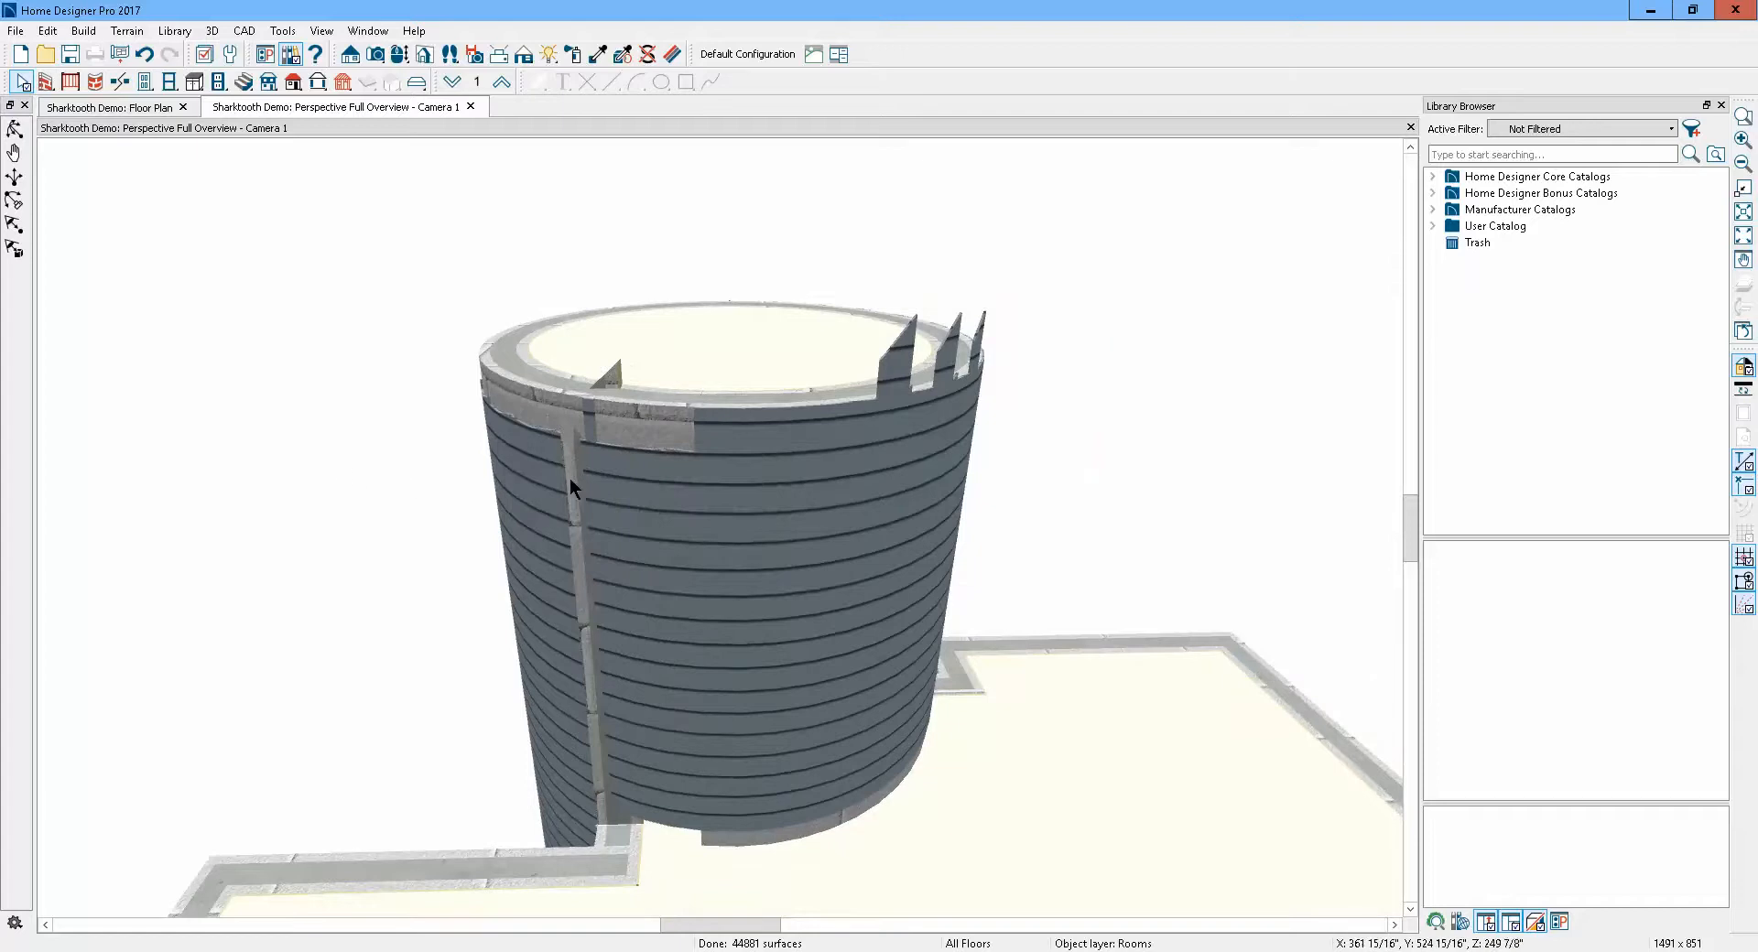
Switch to the web browser and view the forum post's attached screenshots one after another
click(564, 951)
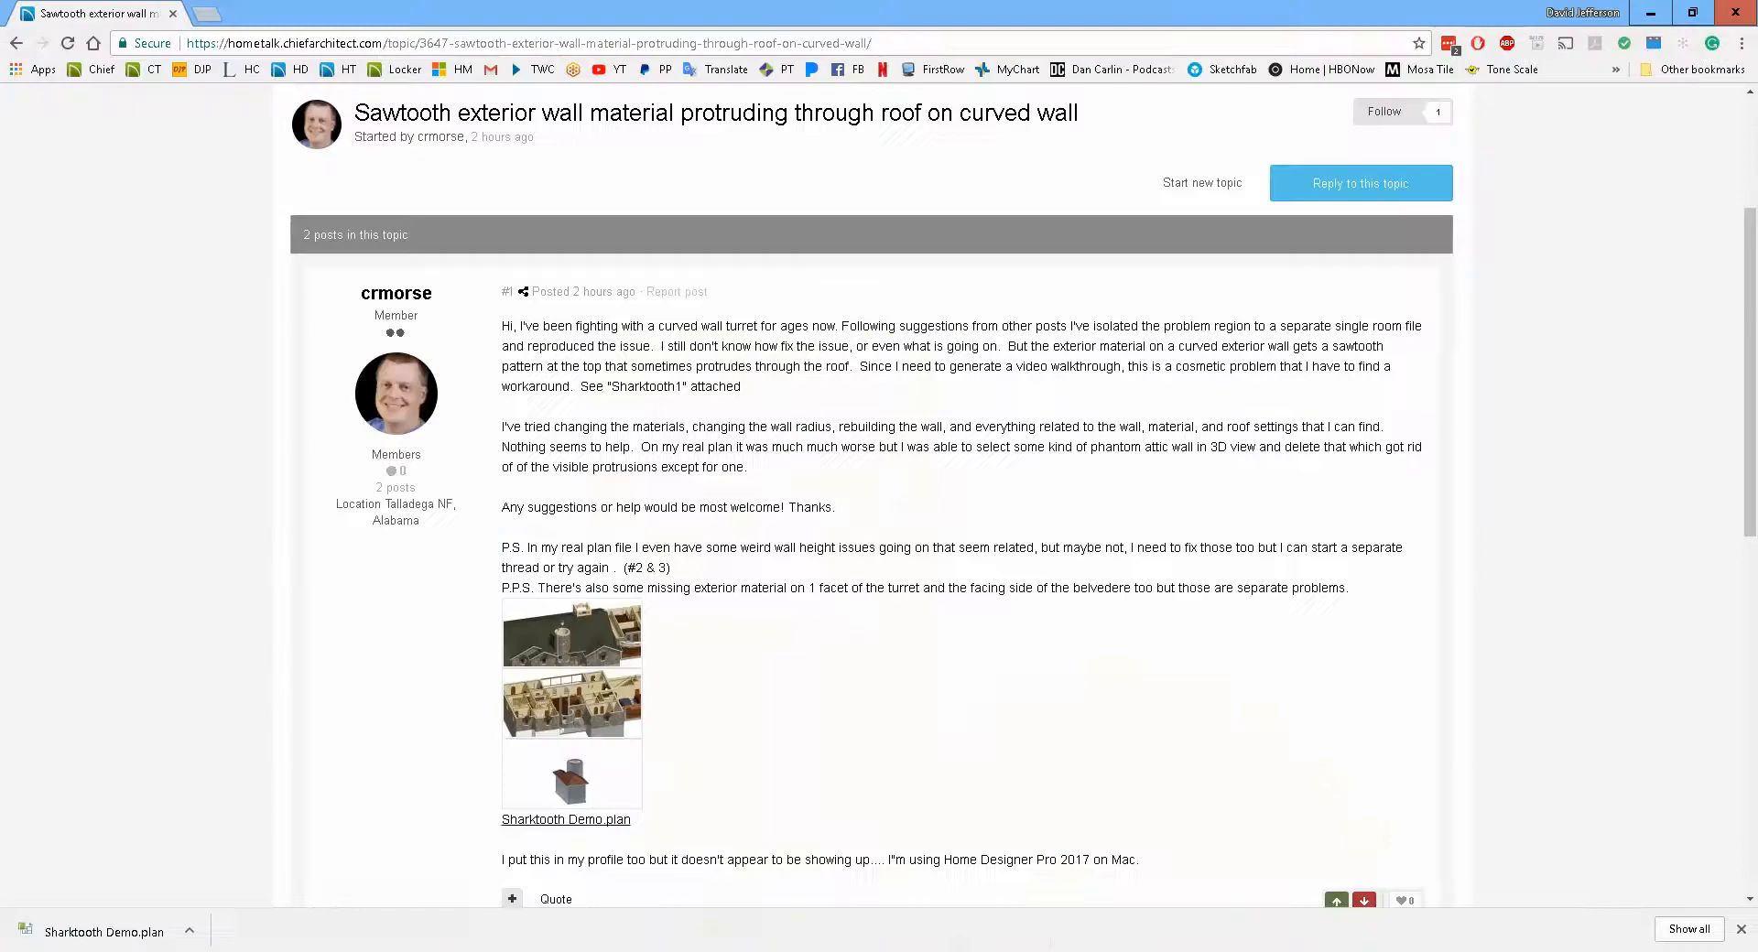
click(589, 643)
scroll(817, 547, up, 2)
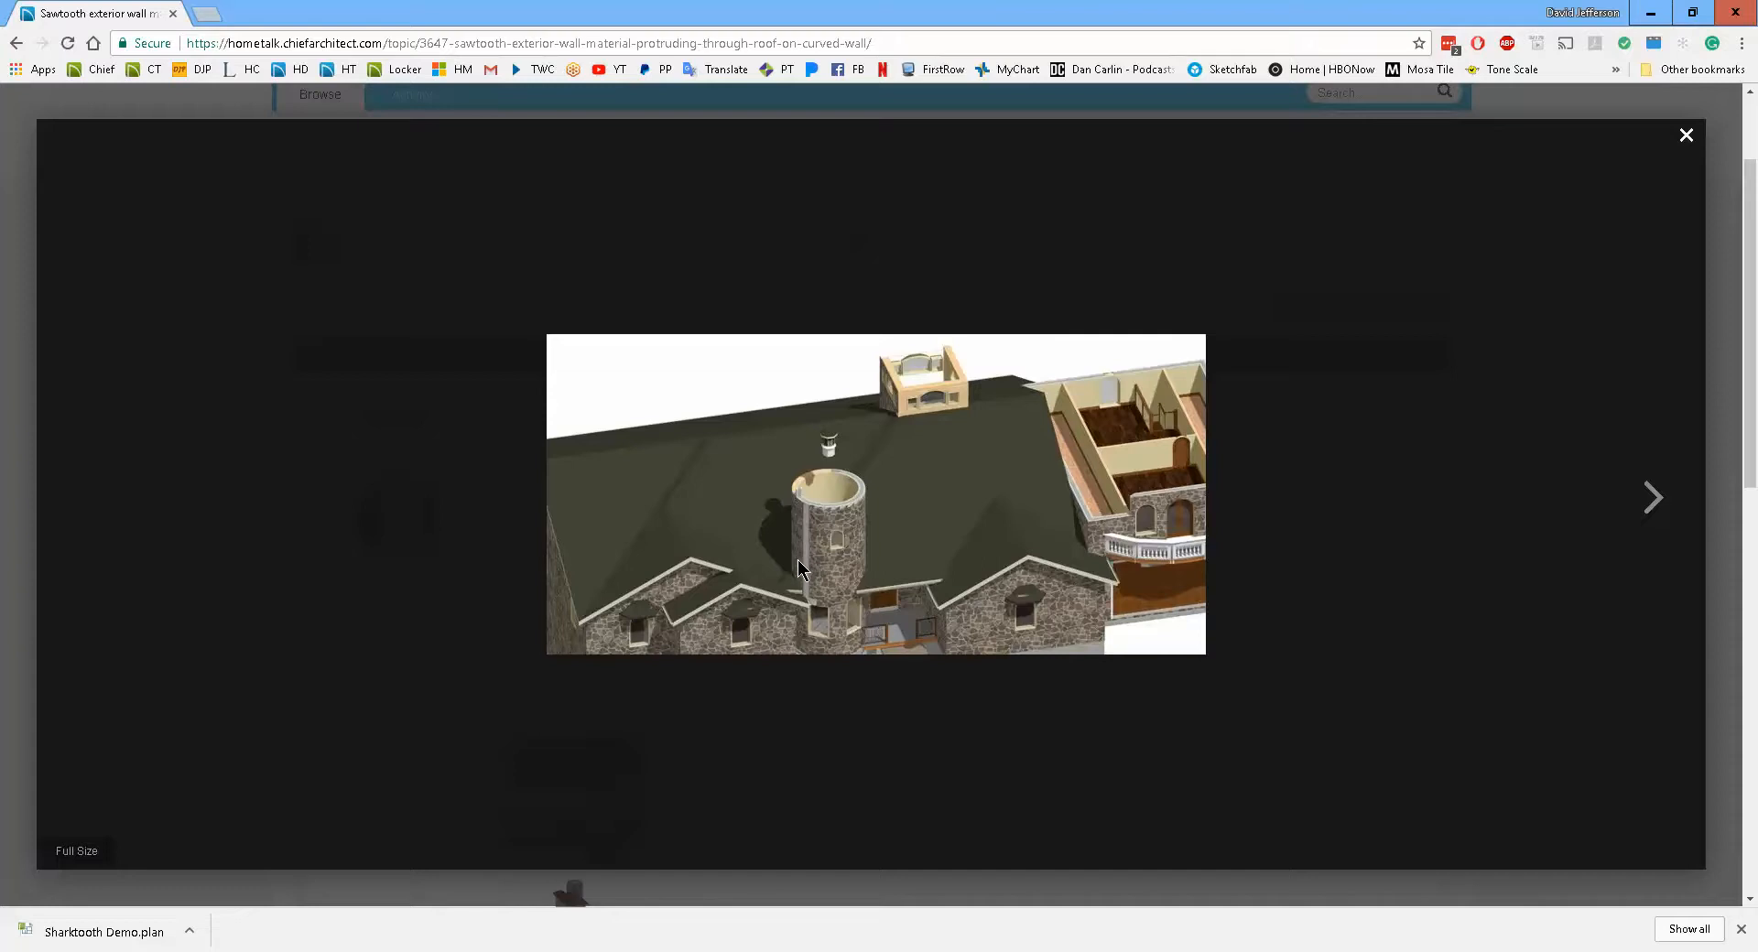
scroll(835, 554, up, 3)
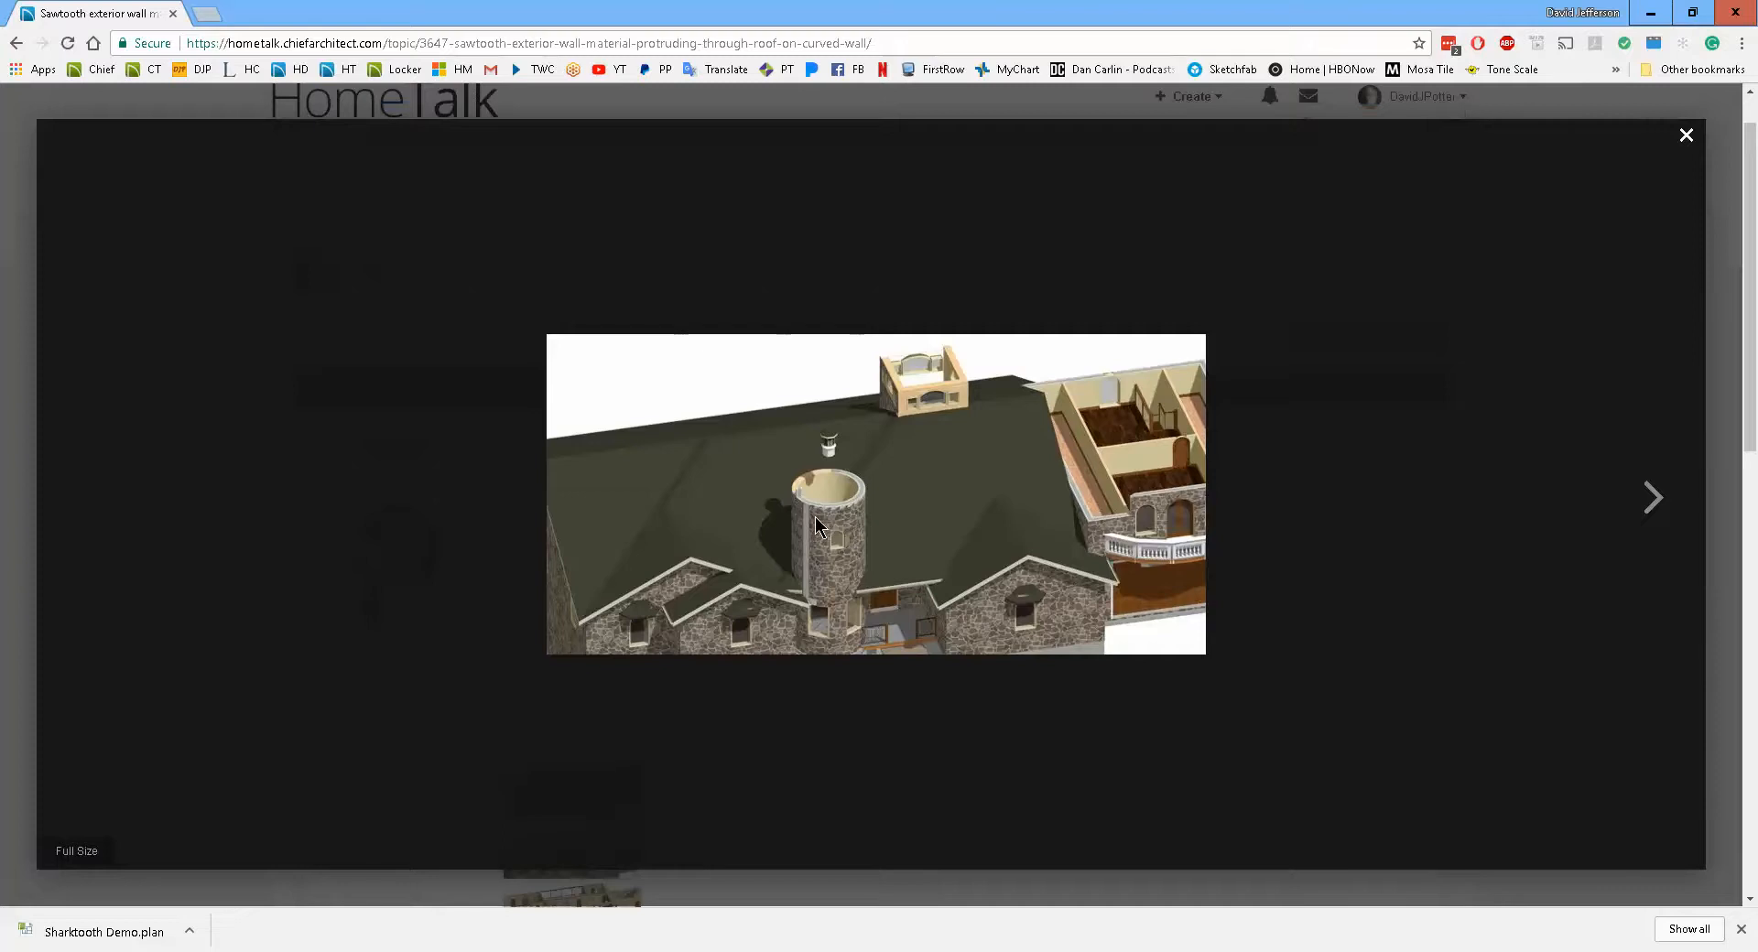
click(1653, 499)
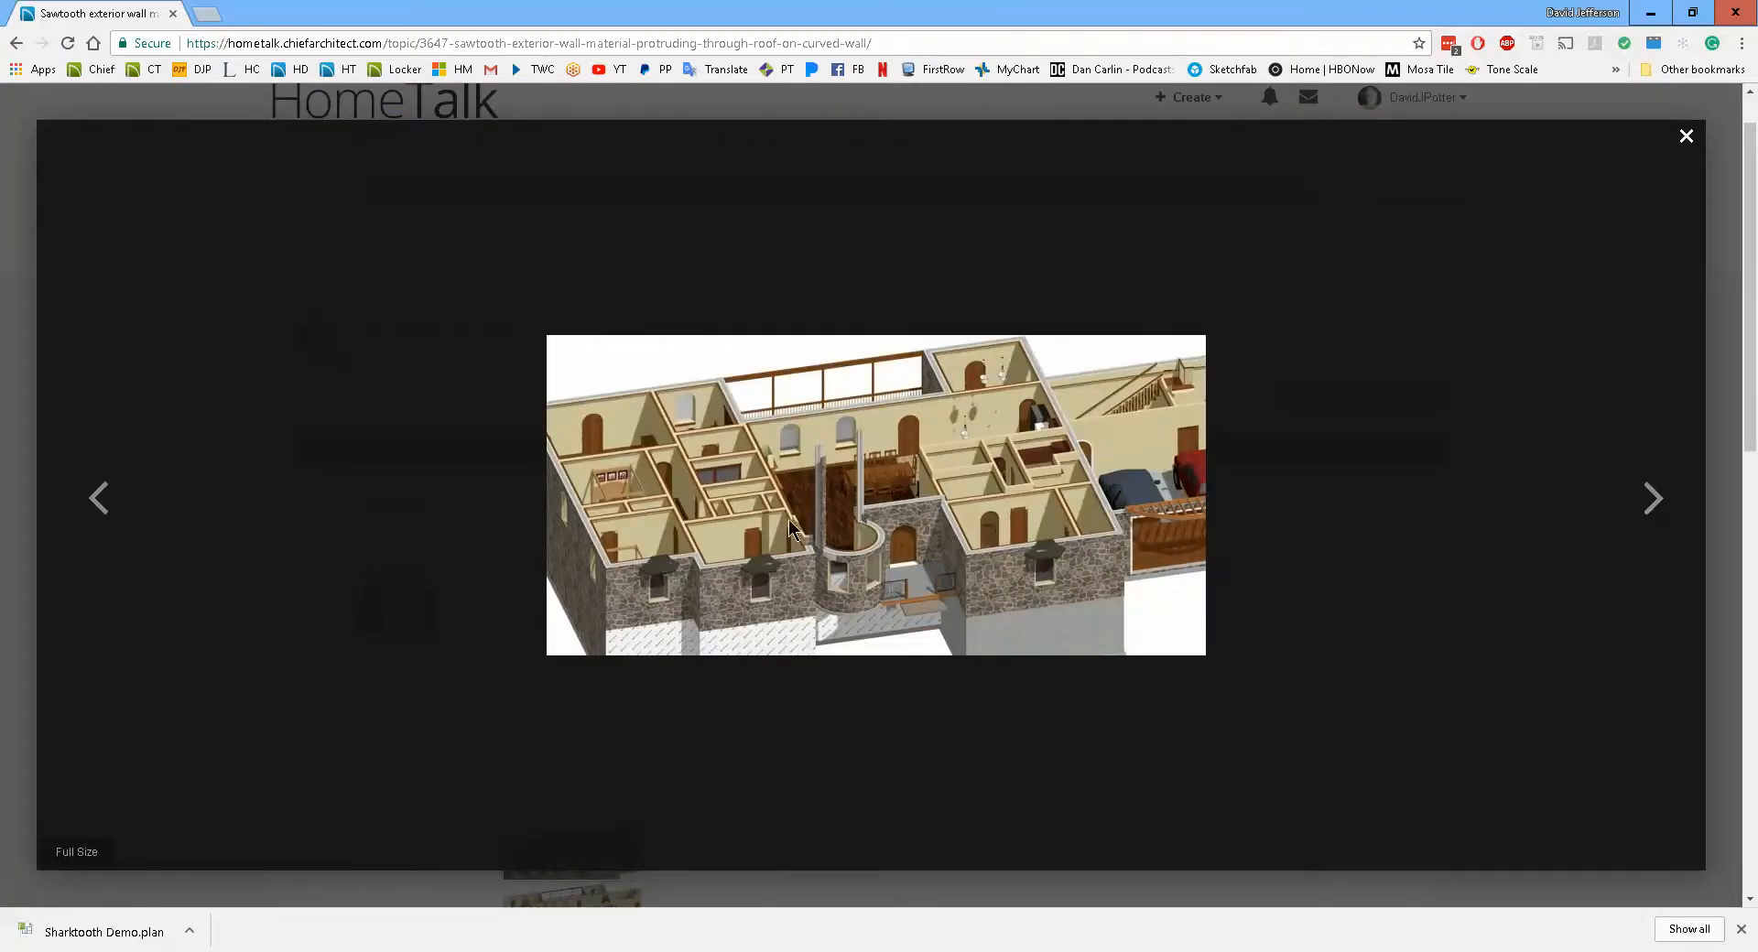
Review the forum post's earlier screenshot, close the image viewer and switch back to Home Designer
scroll(831, 504, up, 1)
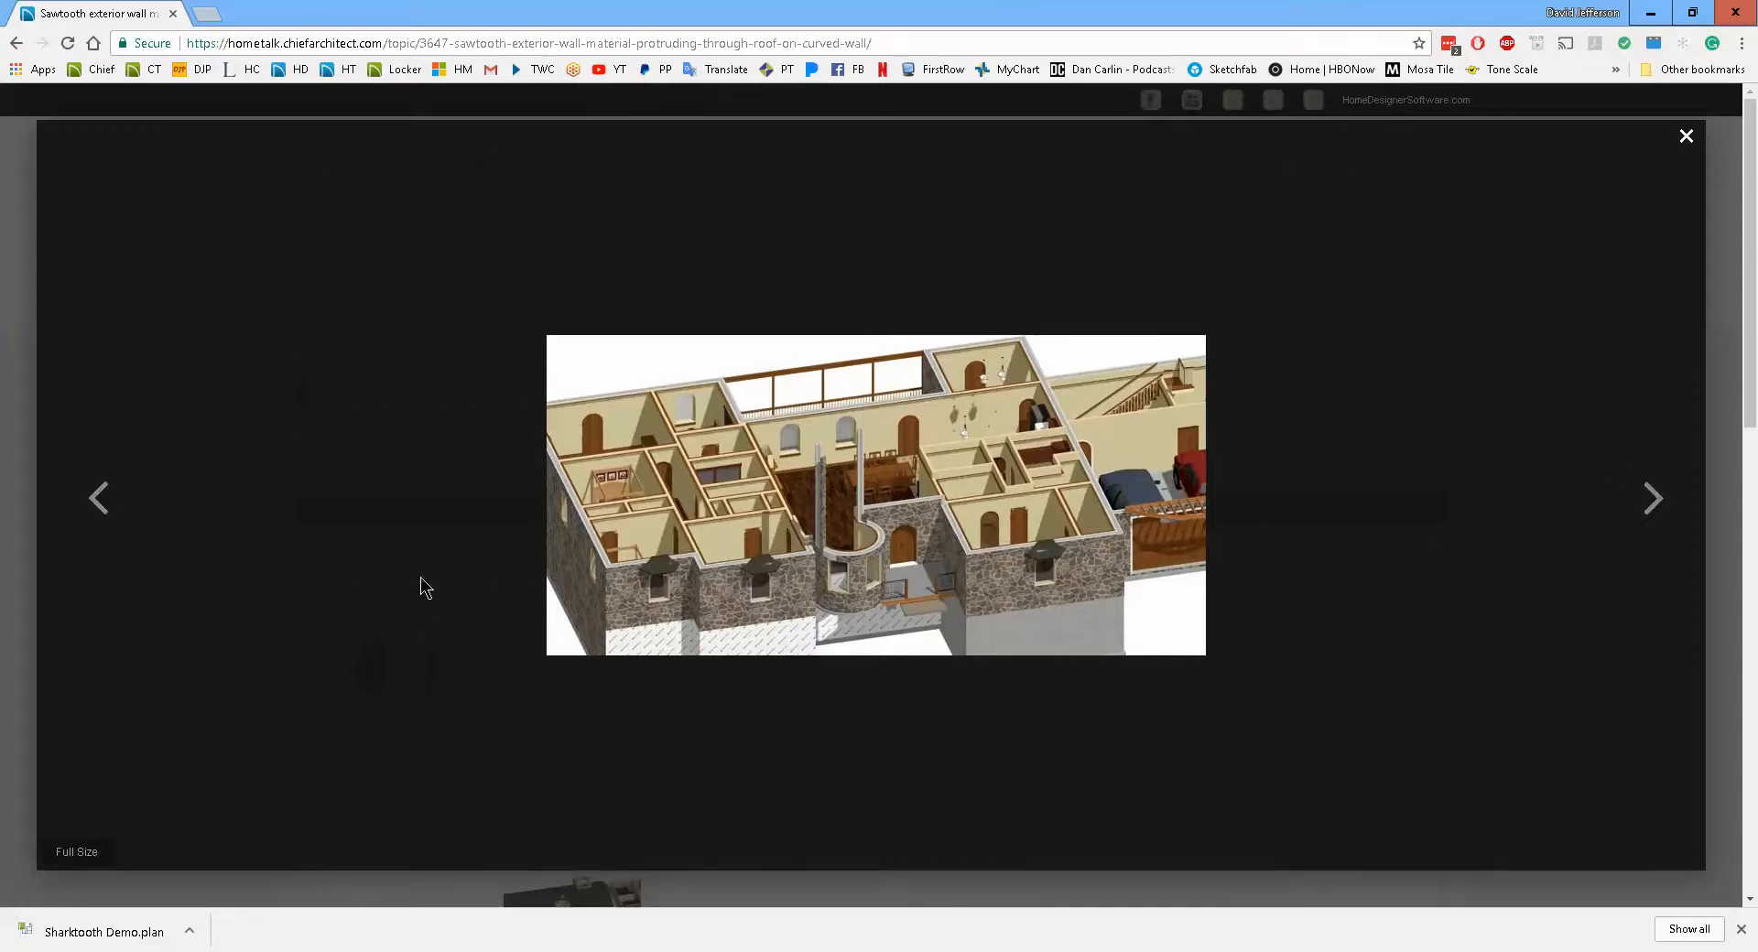
click(101, 509)
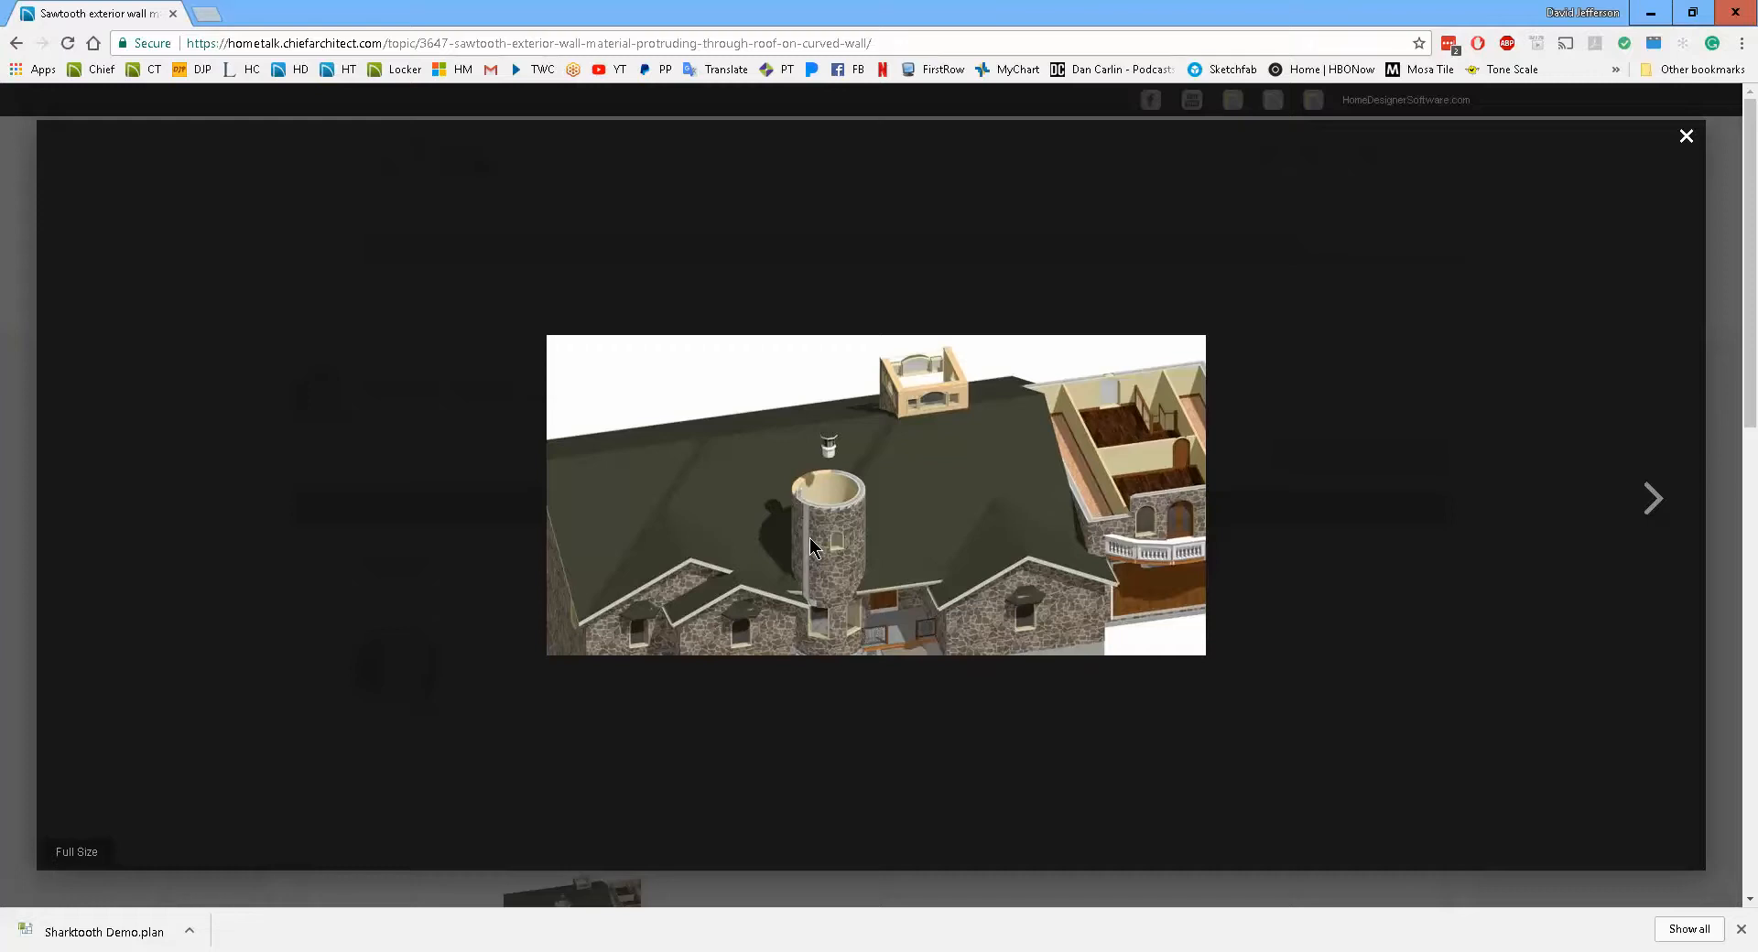
click(1686, 138)
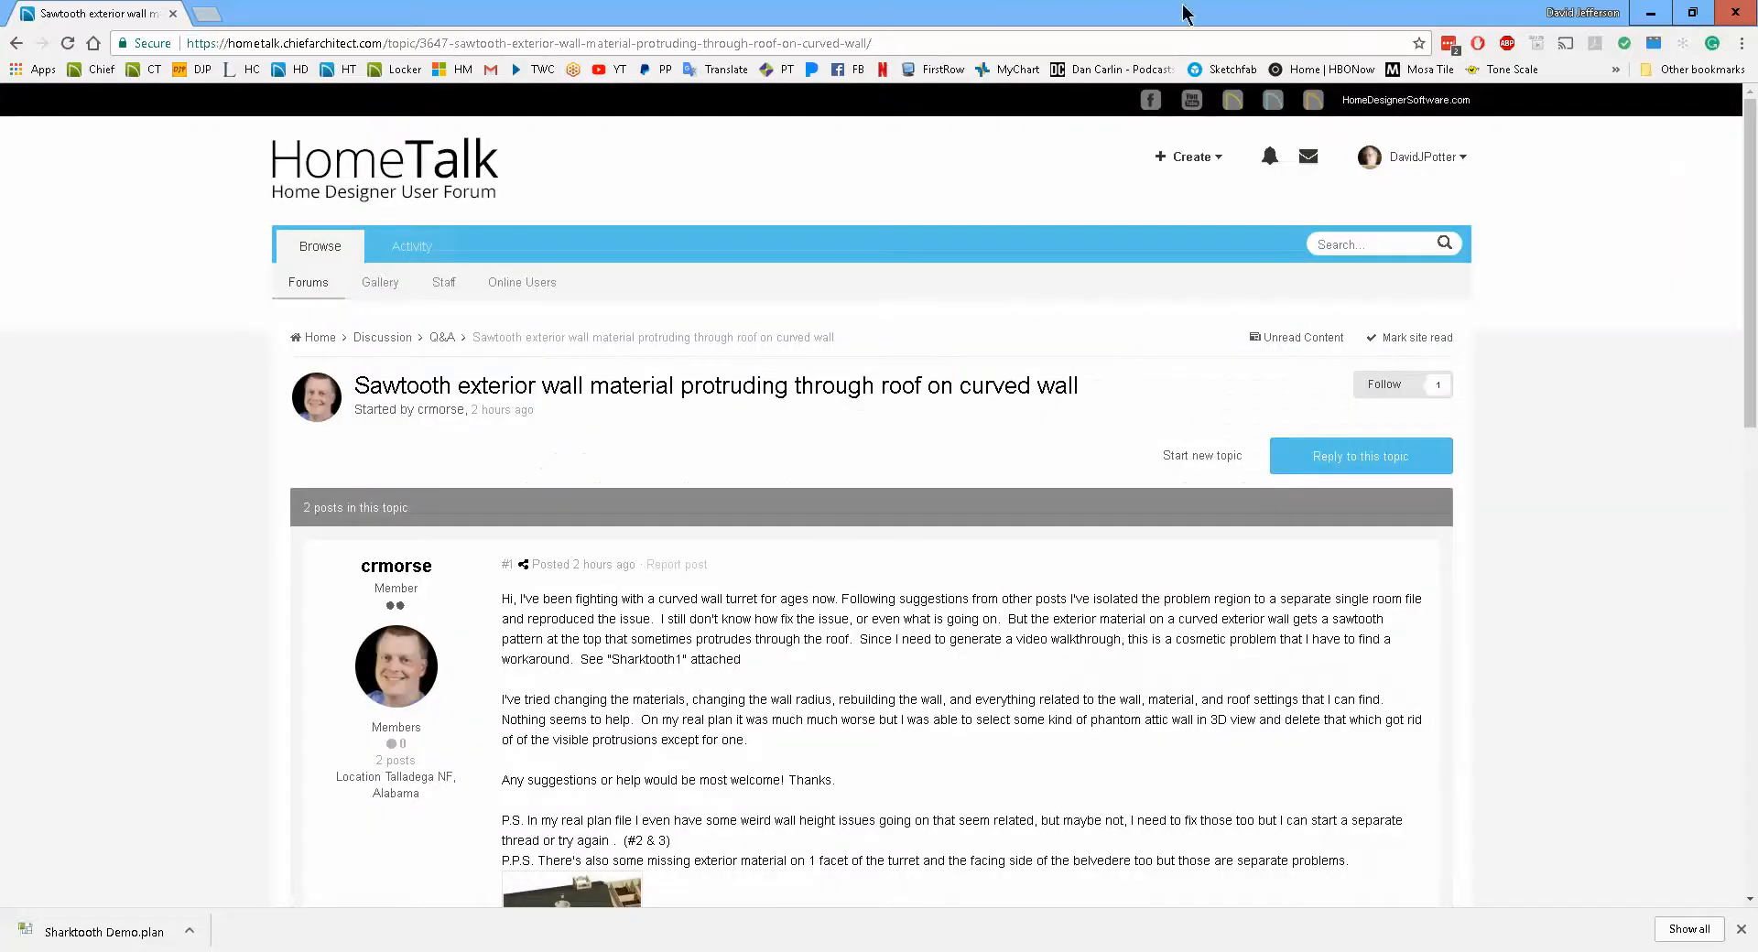
click(1649, 13)
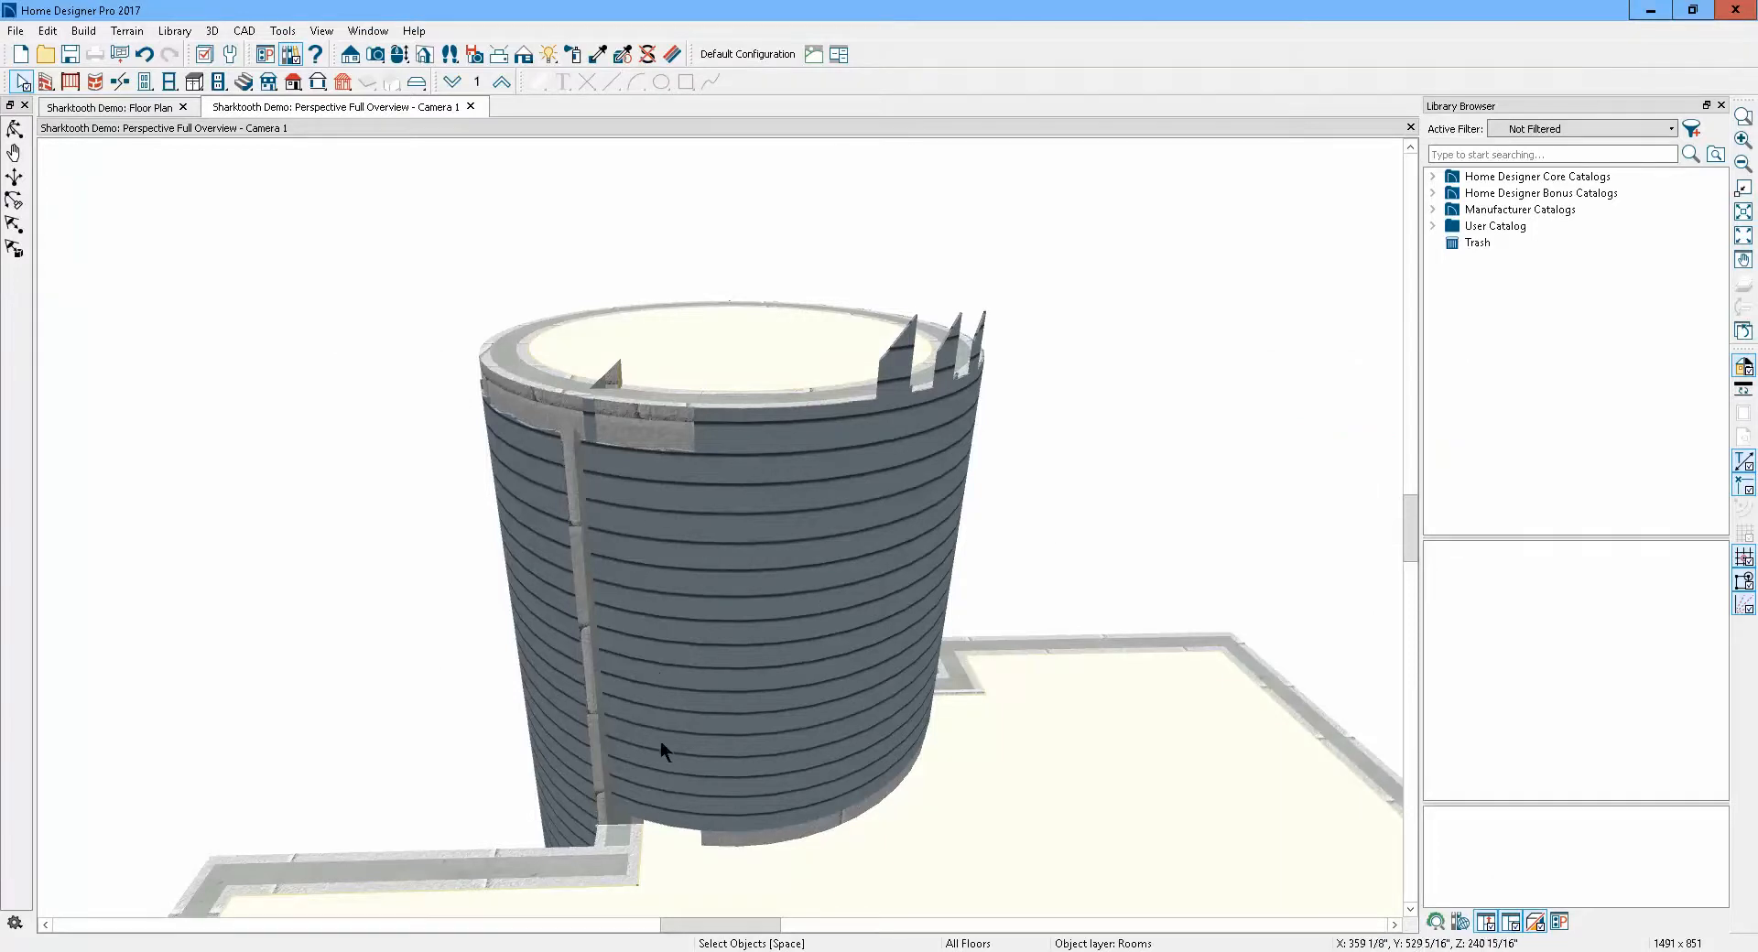
Turn display back on for the Roofs, Ridge Caps, Roof Planes, Roofs, Baselines and Roofs, Gutters layers in the camera view
scroll(770, 521, down, 4)
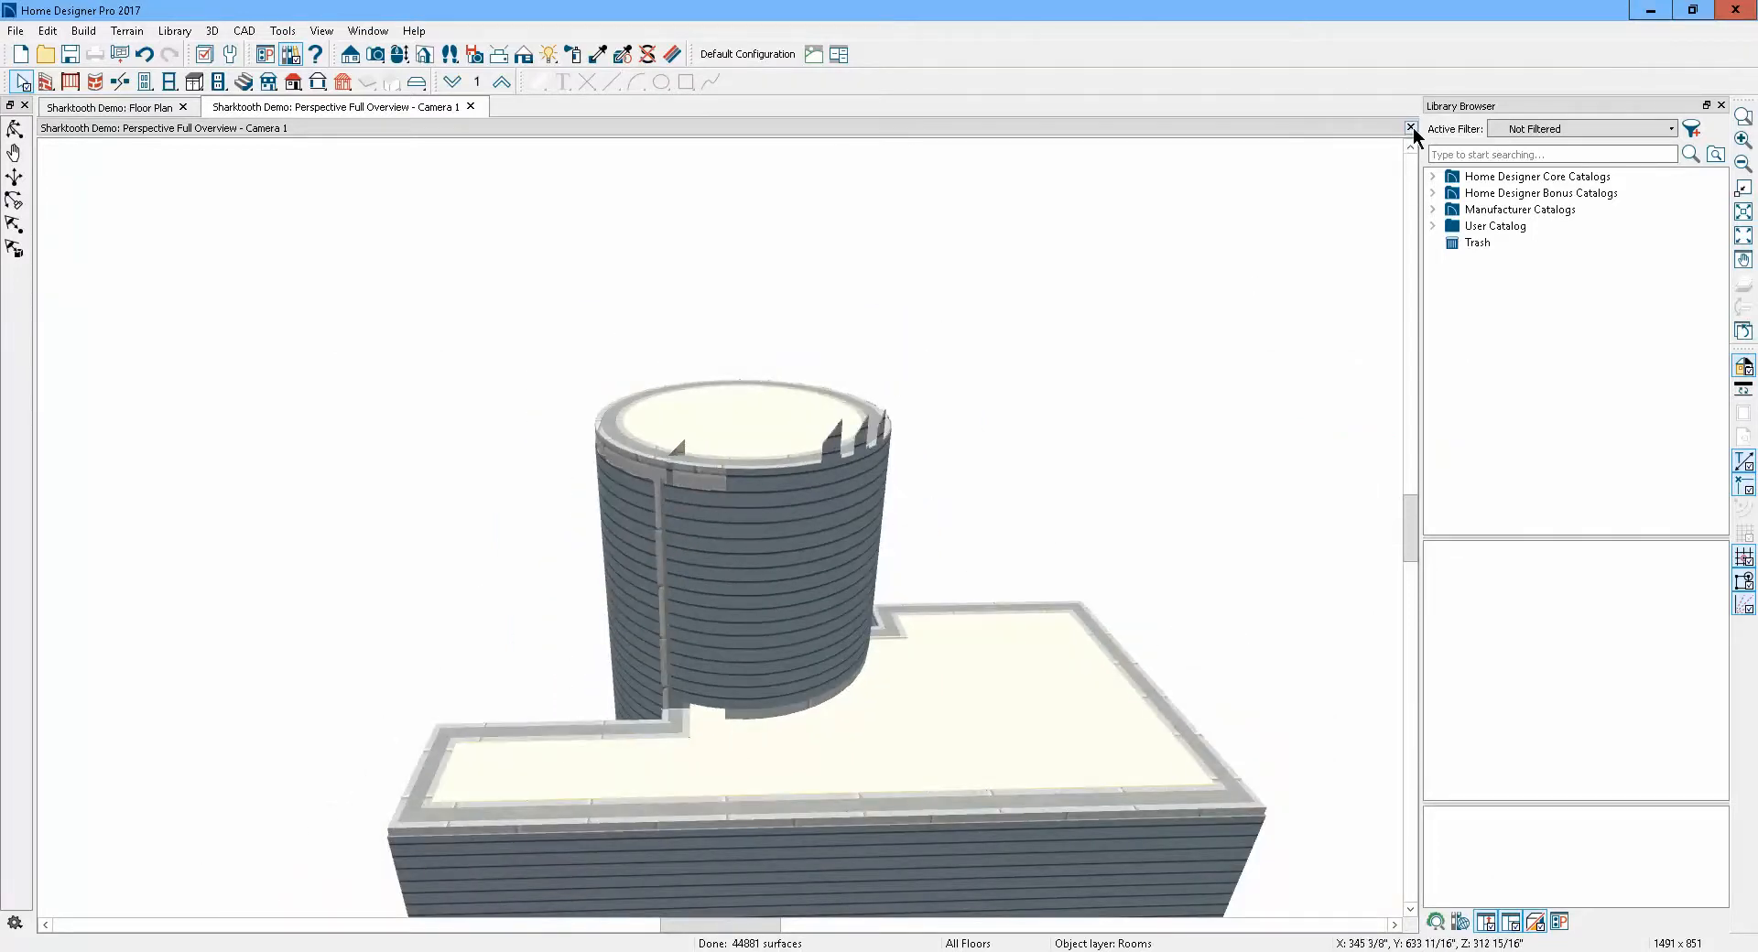
scroll(811, 240, down, 3)
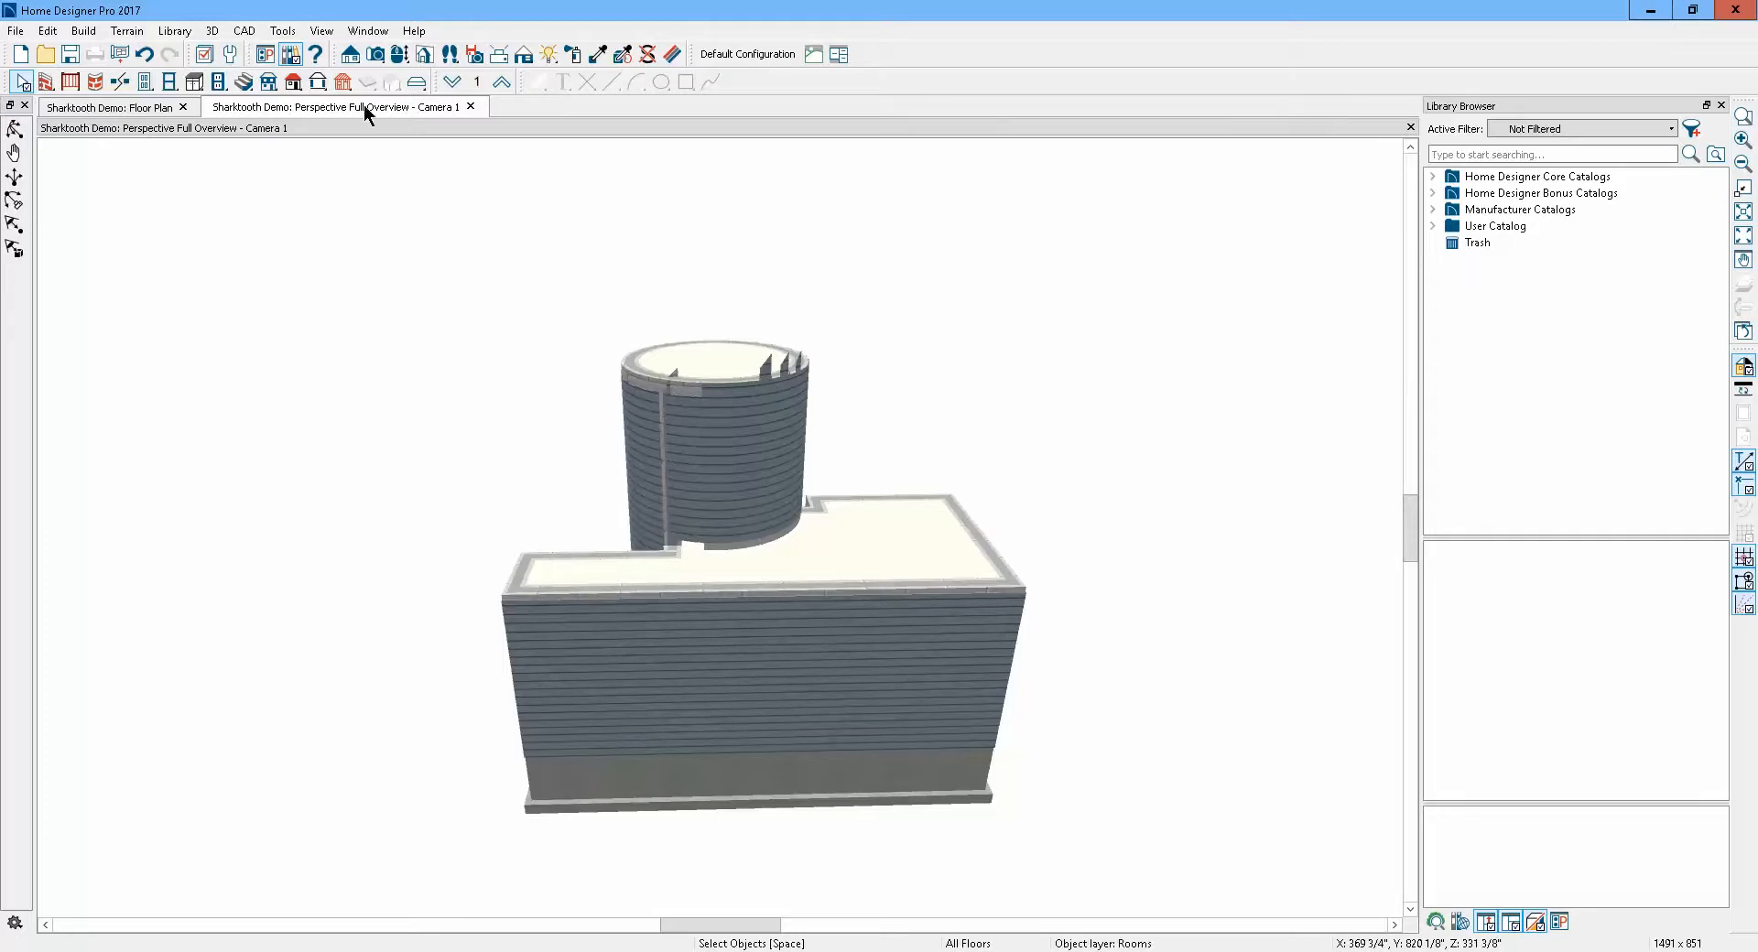
click(204, 54)
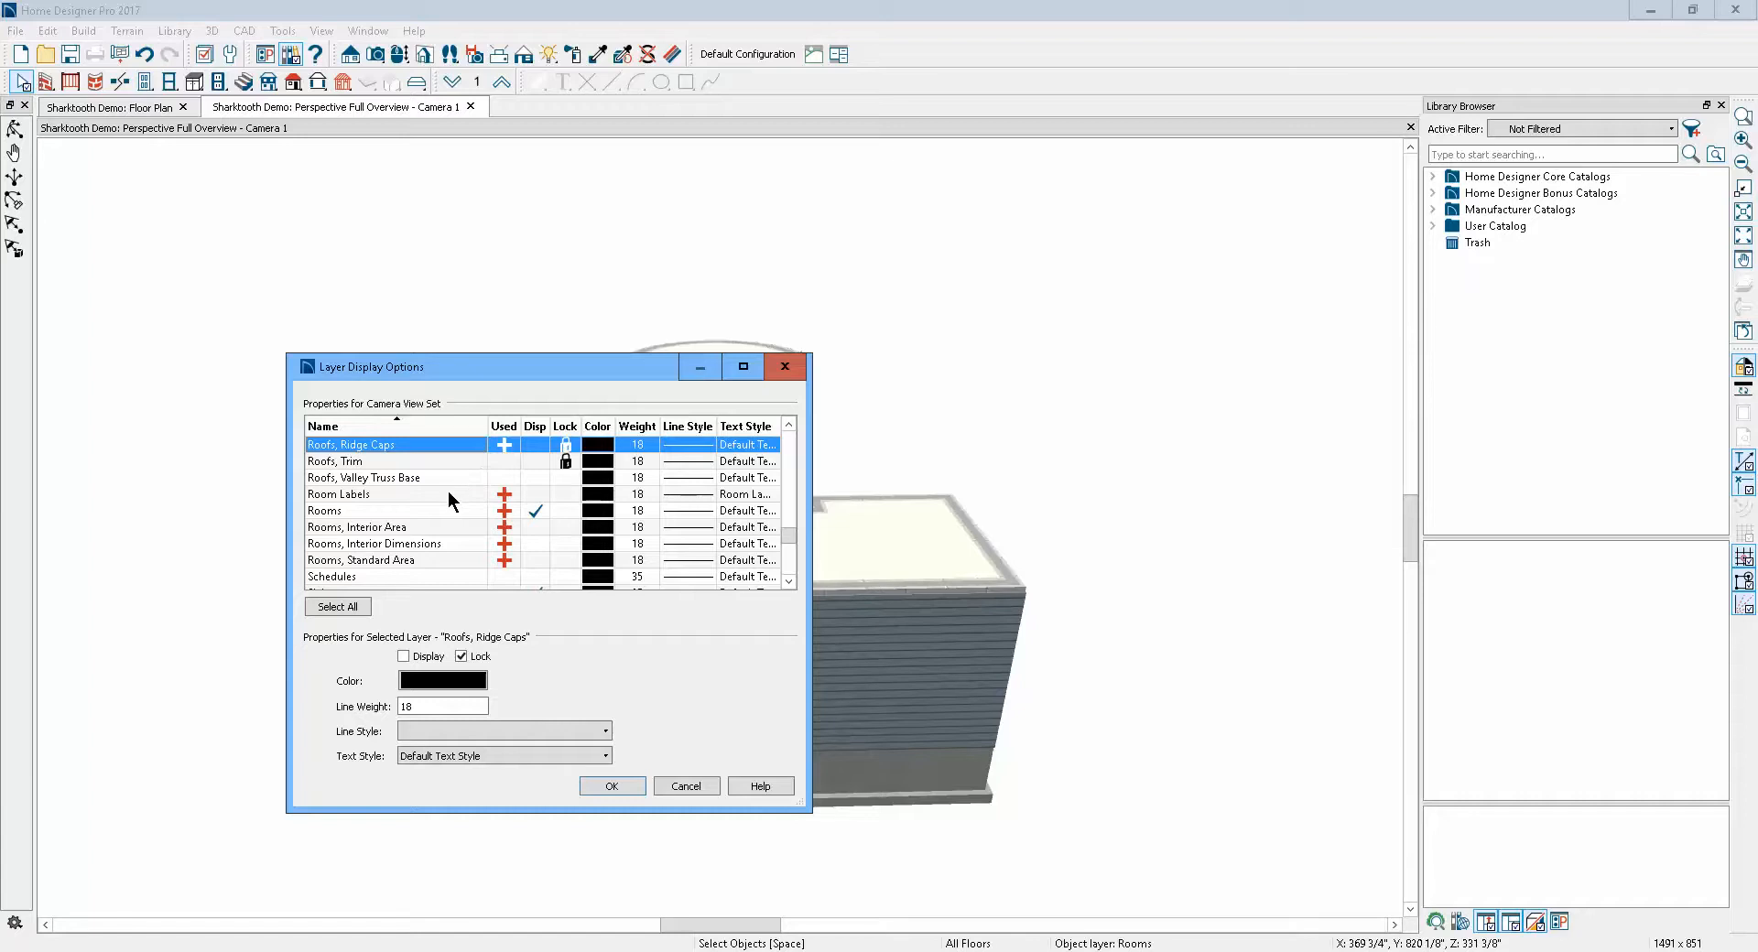
scroll(461, 487, up, 1)
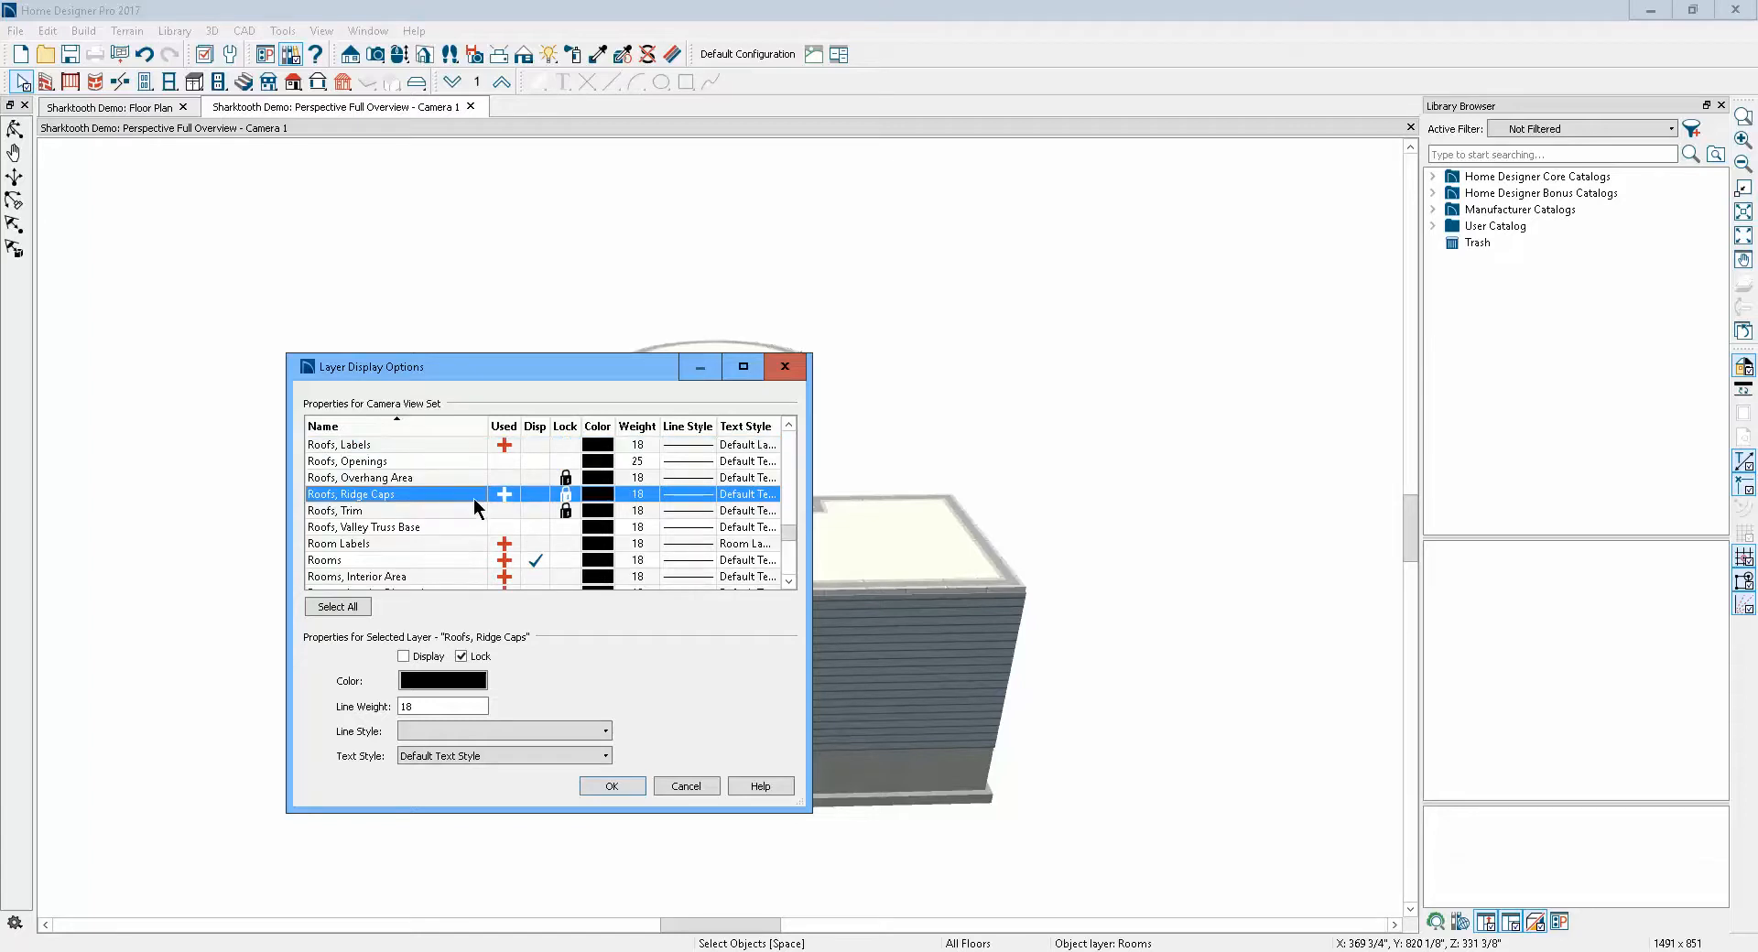
click(536, 495)
scroll(537, 482, up, 2)
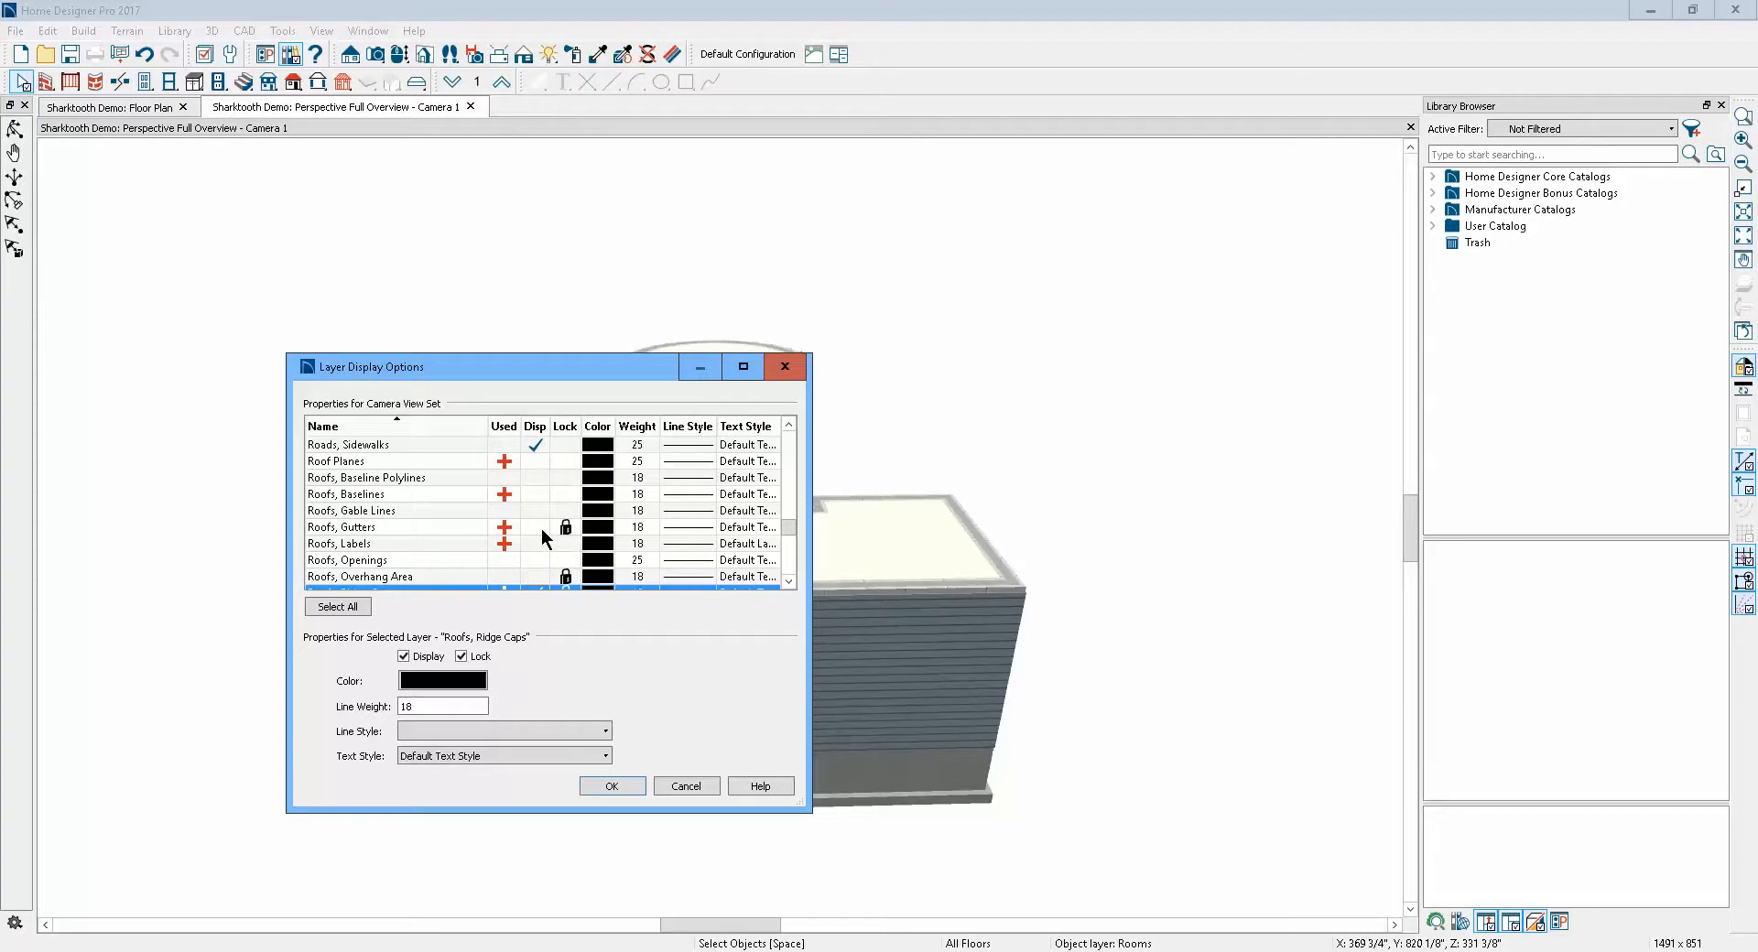
scroll(541, 536, up, 1)
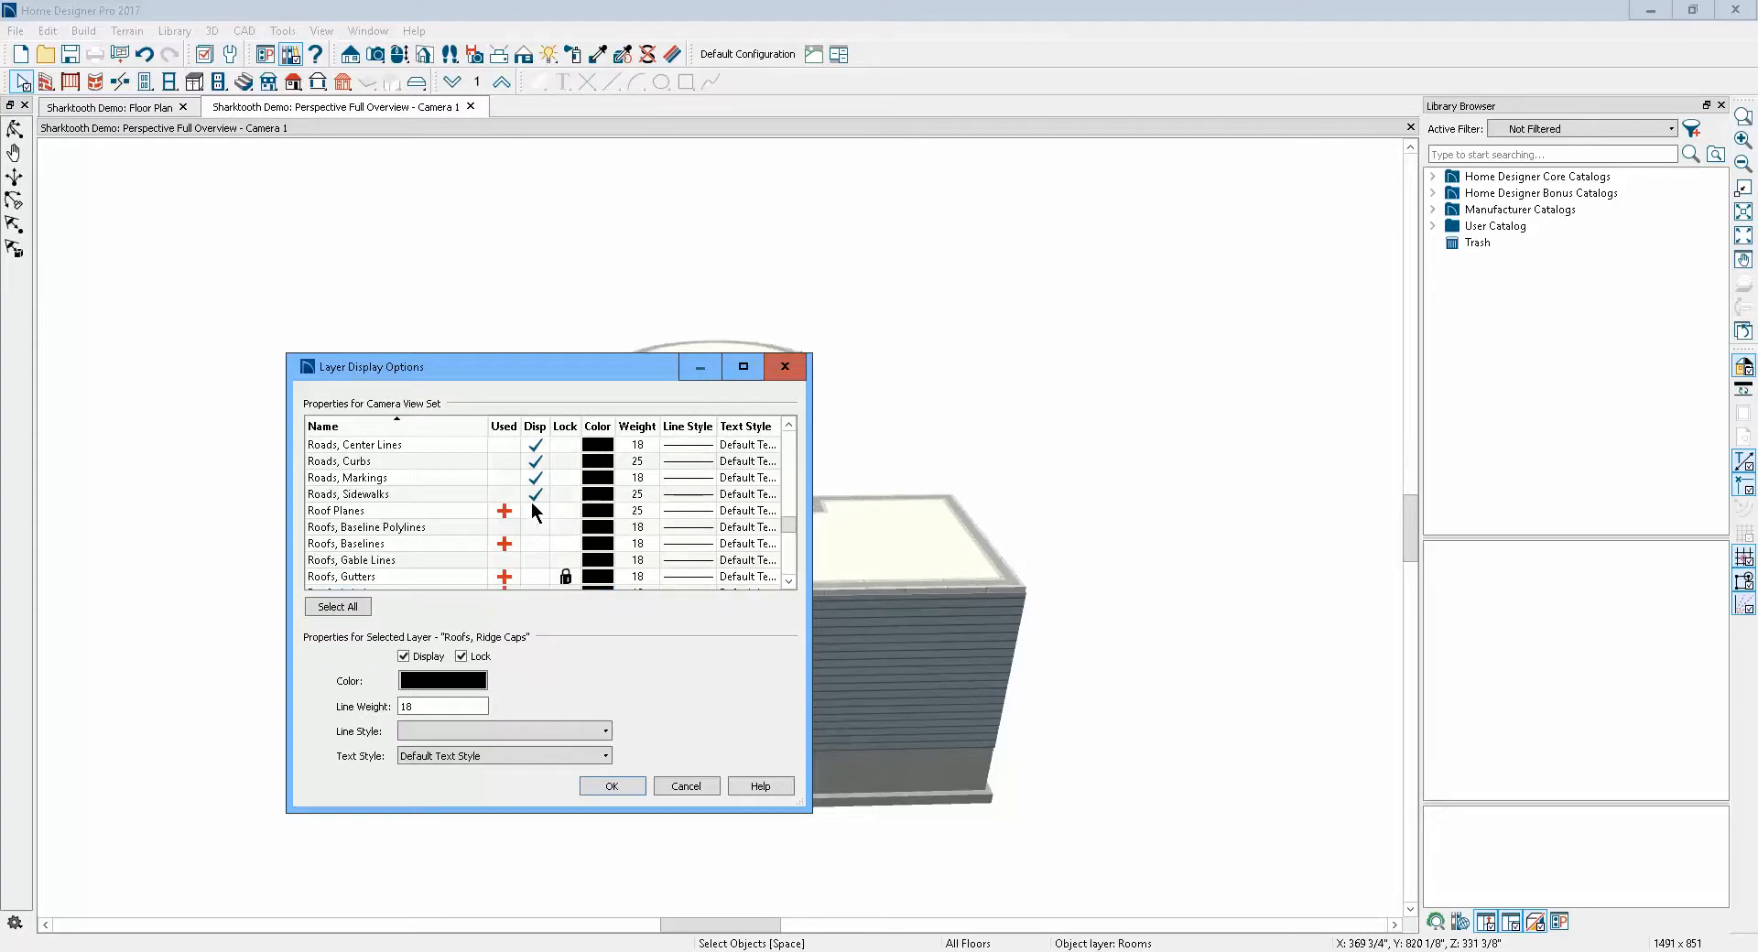
click(535, 511)
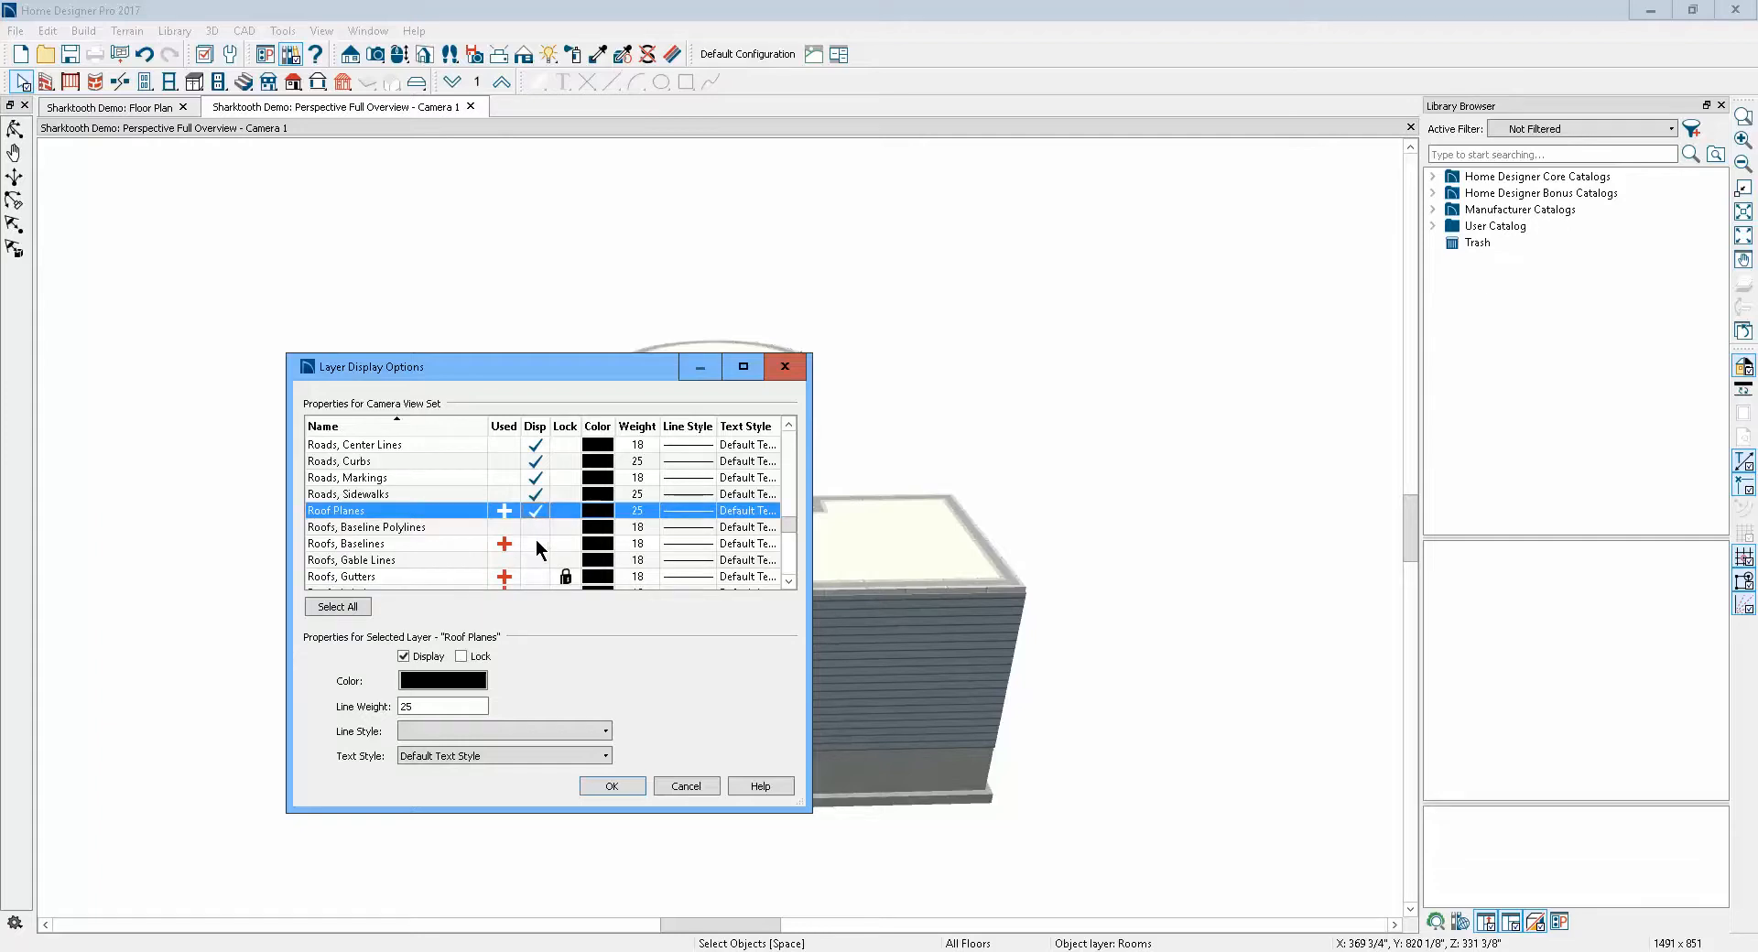
click(535, 542)
scroll(558, 502, down, 1)
scroll(557, 509, down, 1)
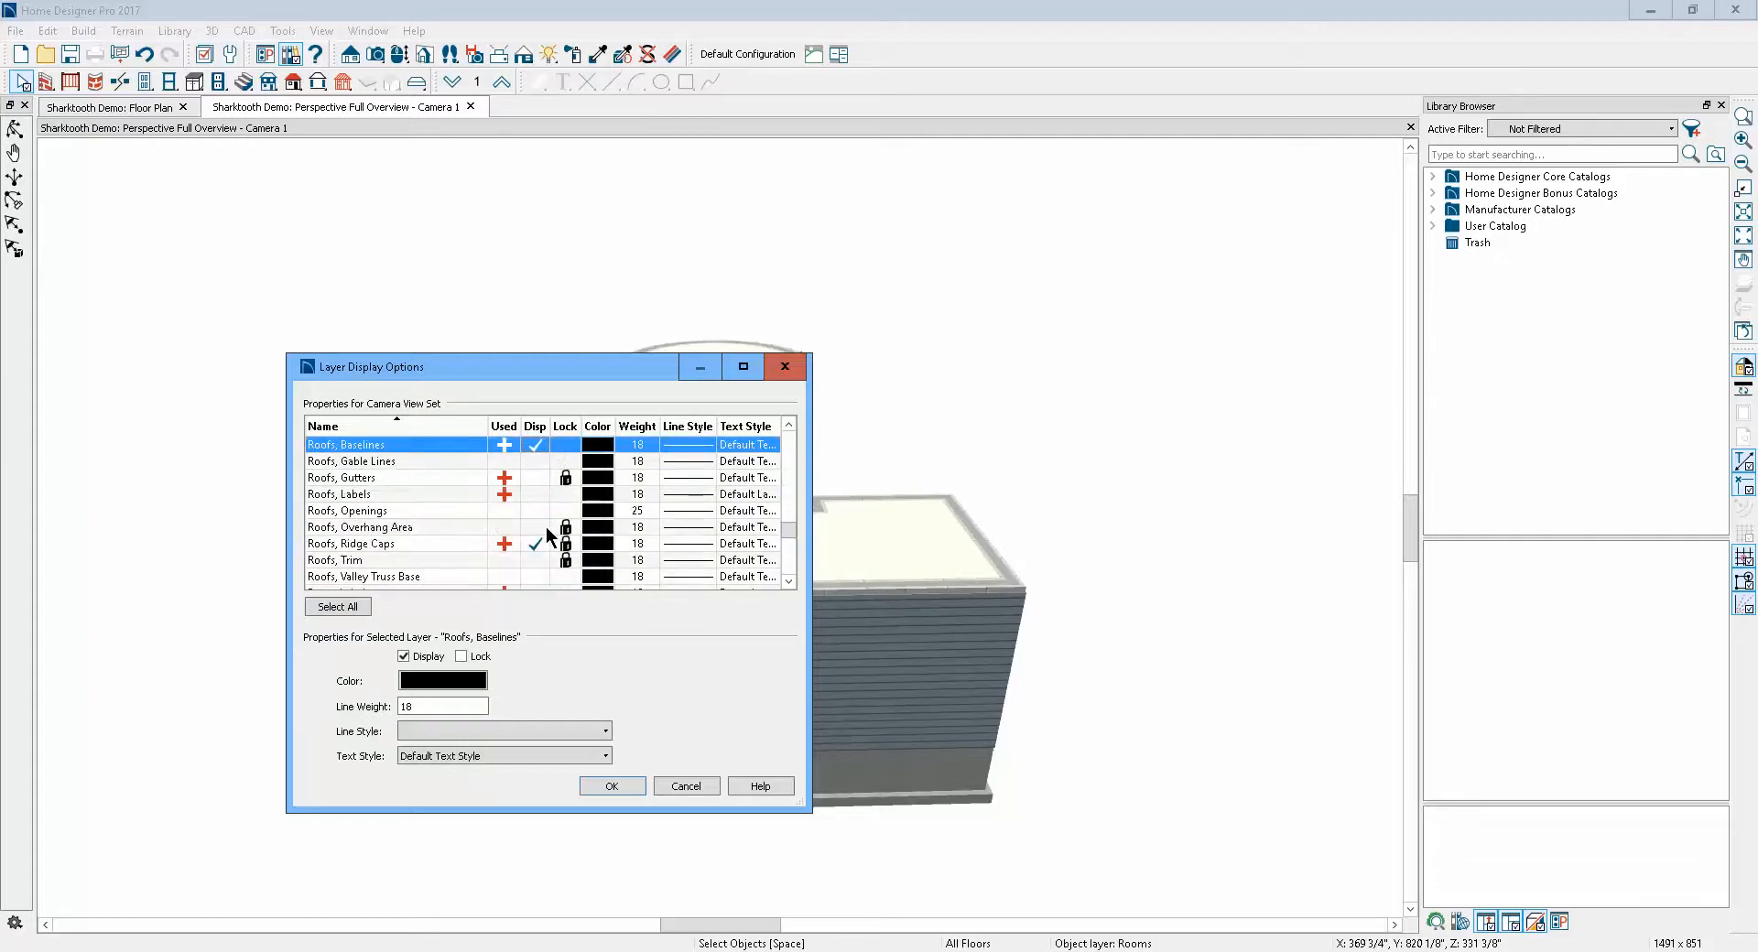
click(535, 477)
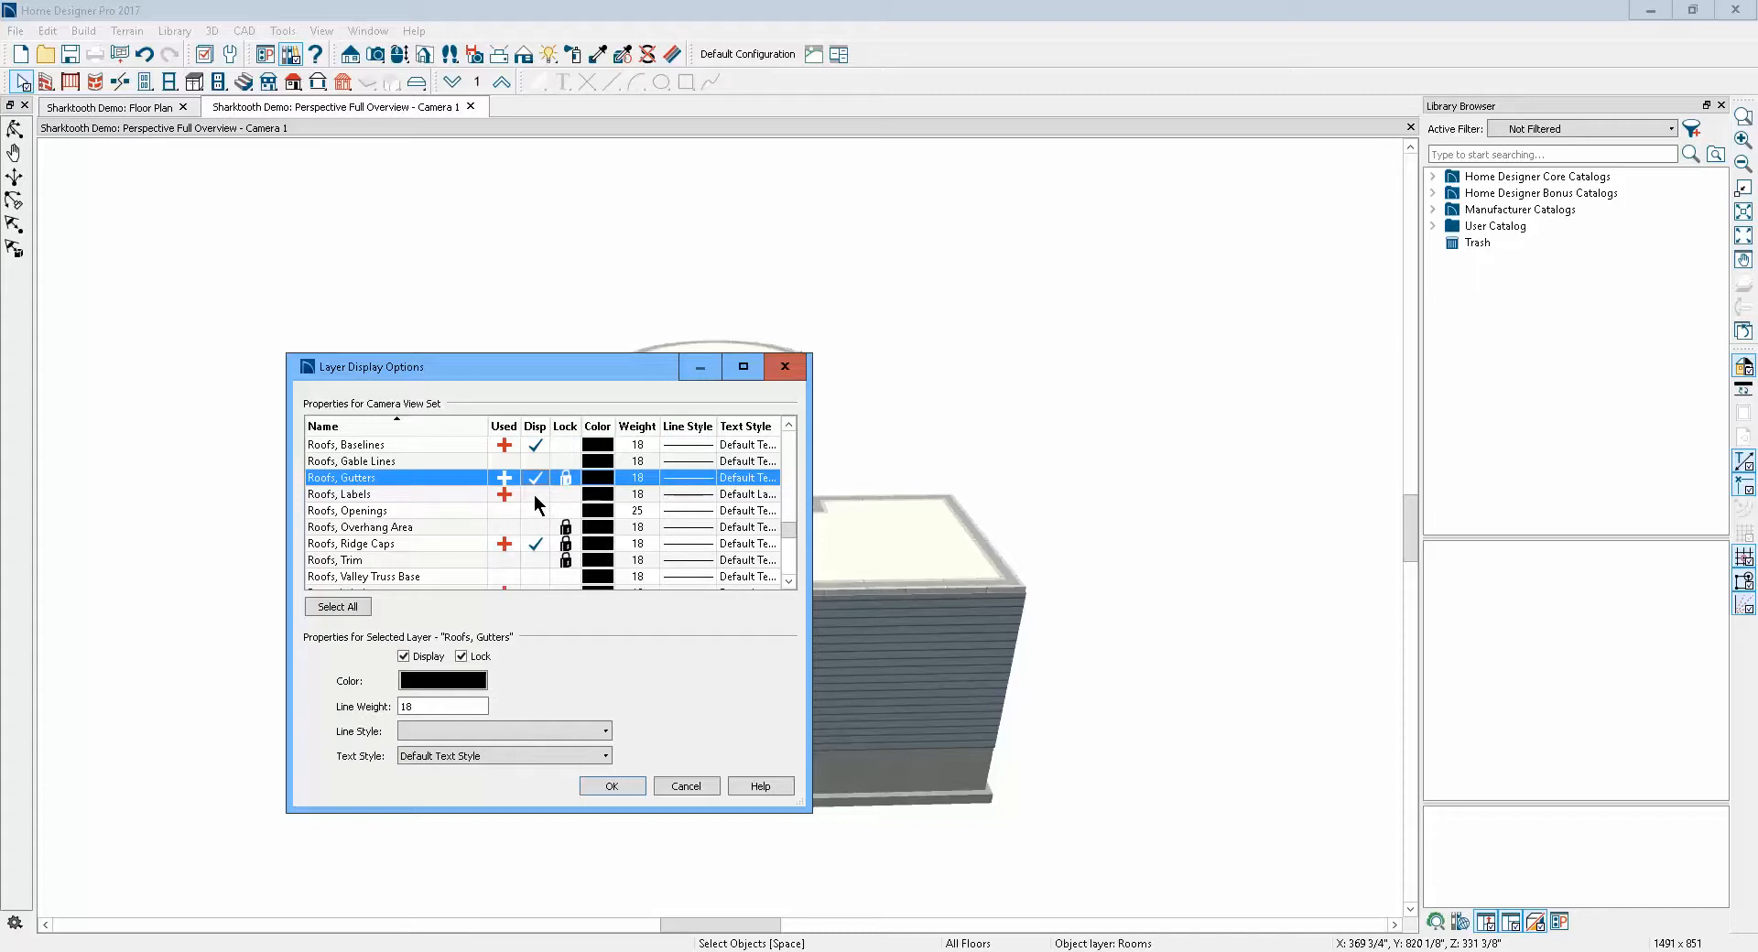
click(612, 785)
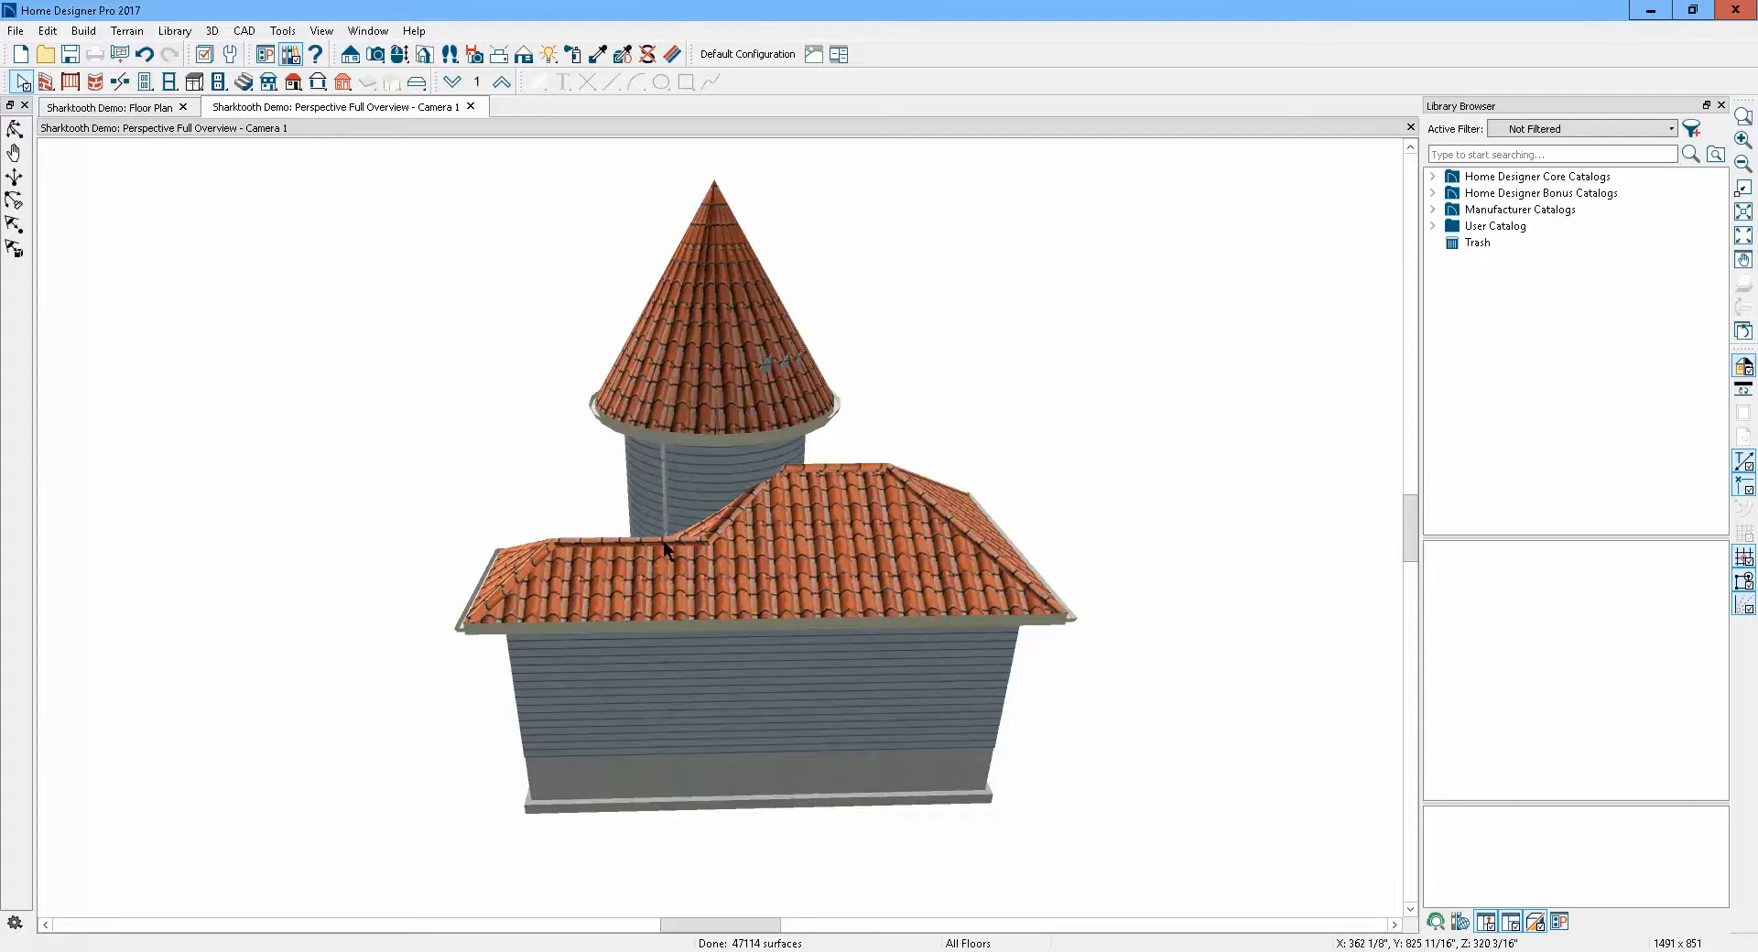
Select the short wall segment where the turret meets the roof and open its wall specification to inspect it
scroll(650, 479, up, 5)
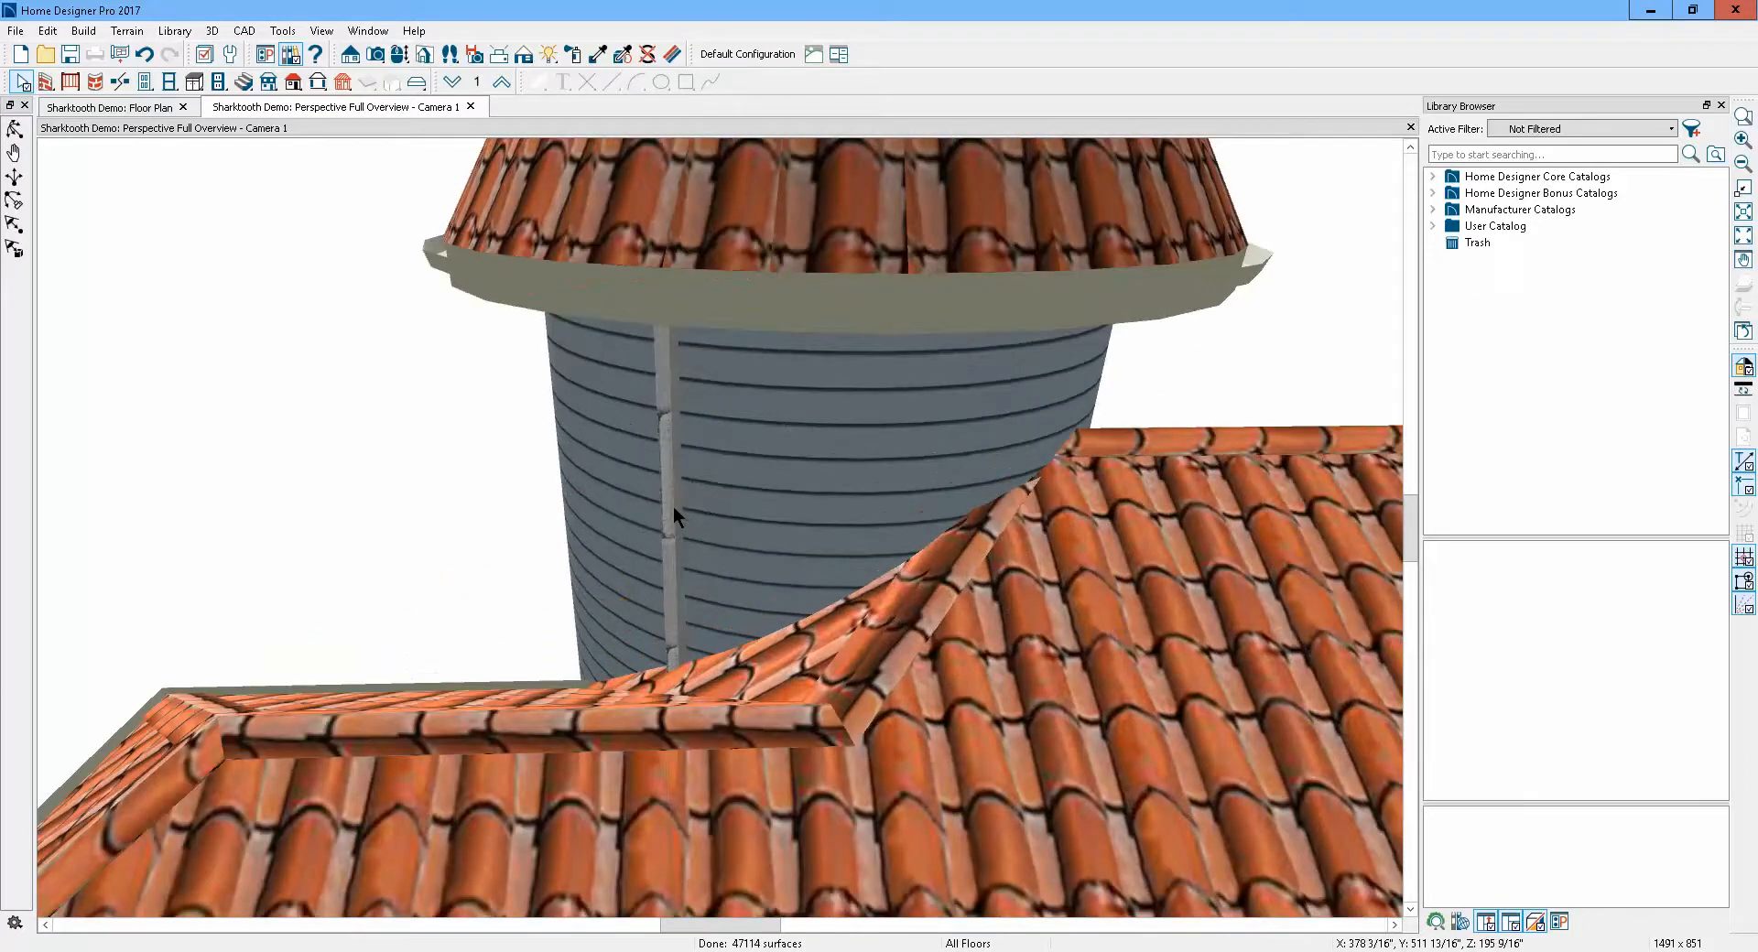
click(673, 506)
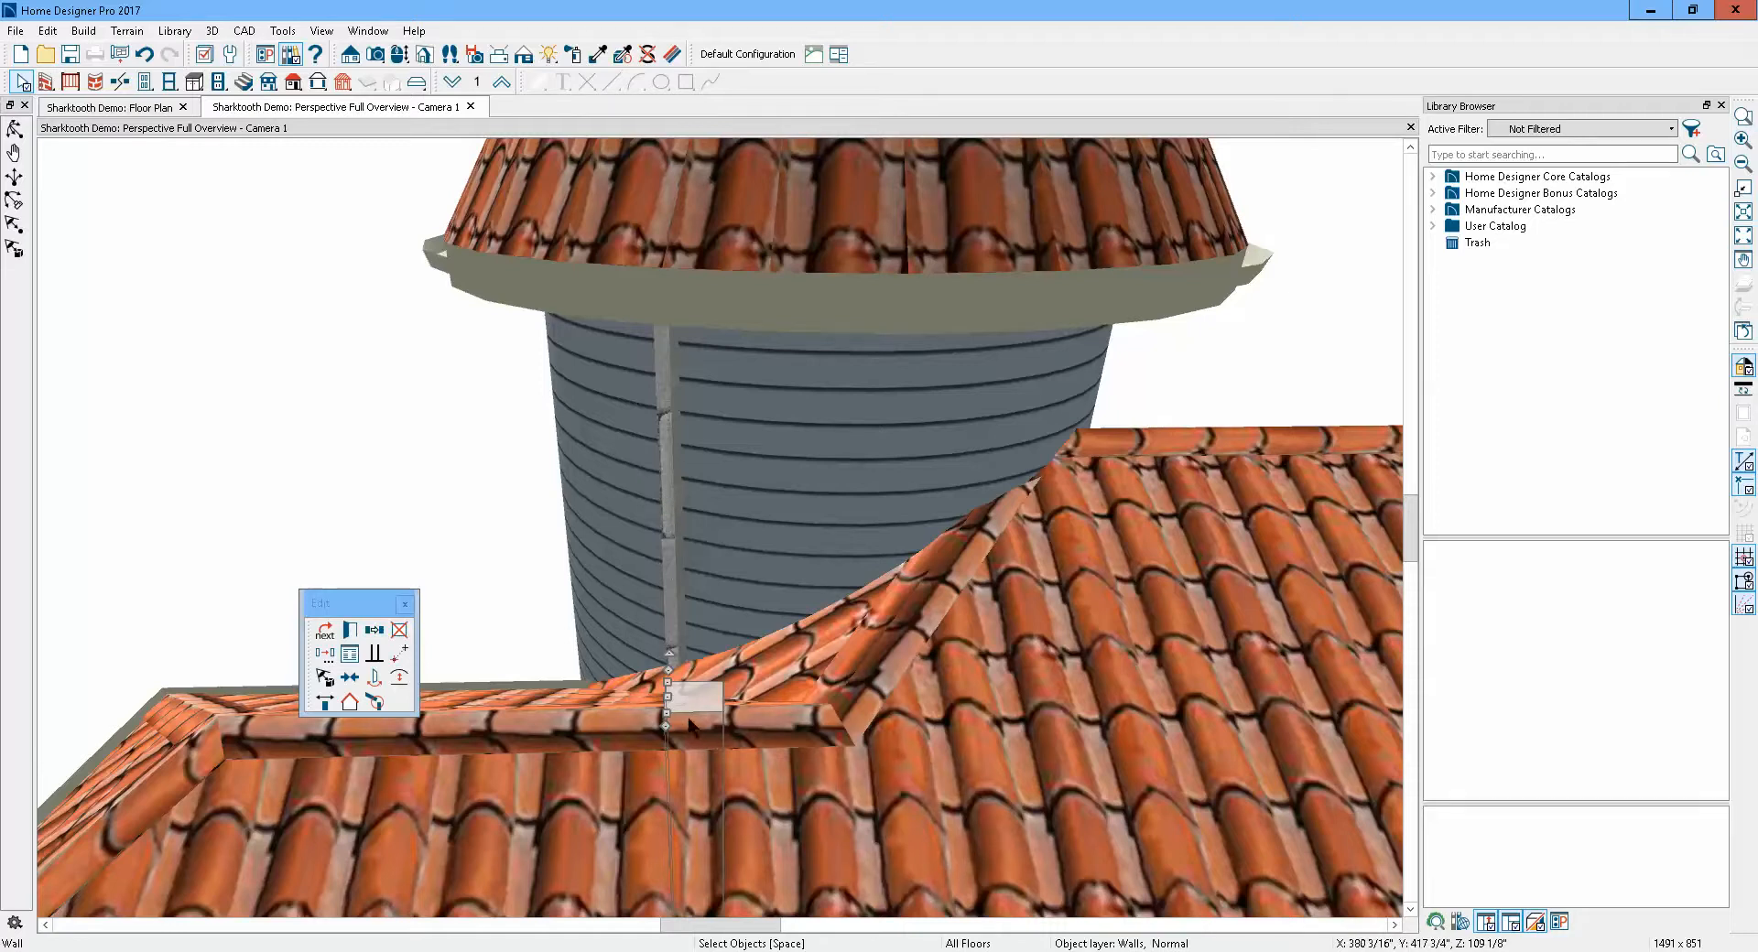
click(326, 633)
scroll(556, 665, down, 3)
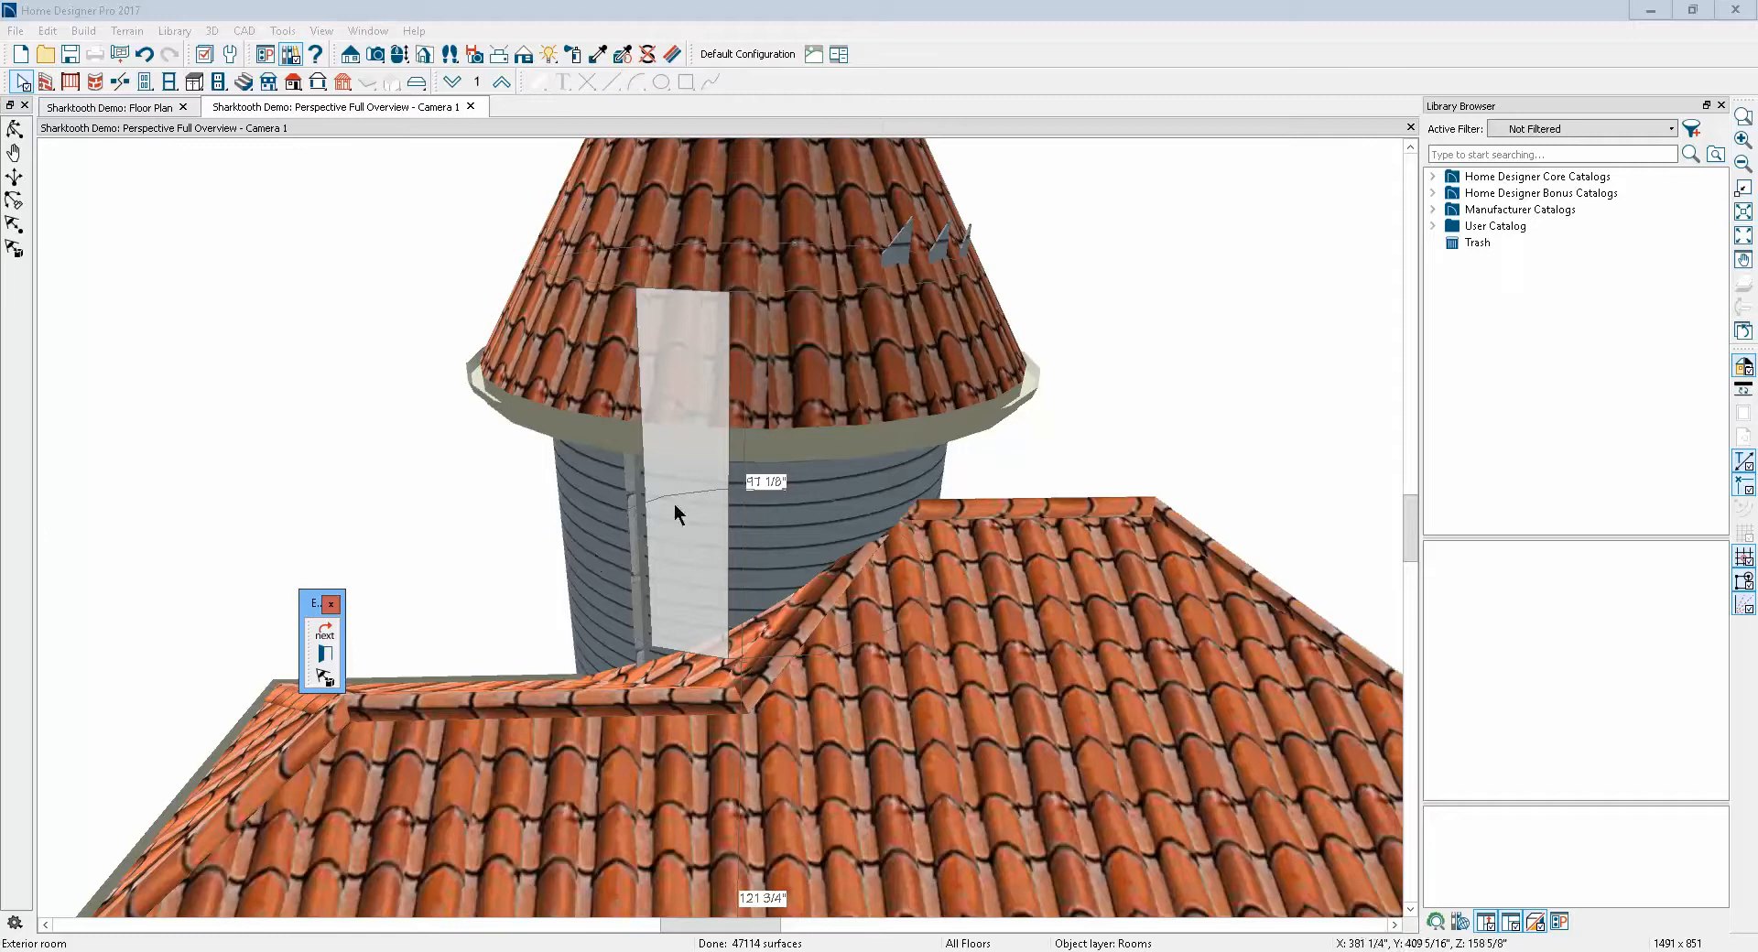
click(325, 639)
click(639, 618)
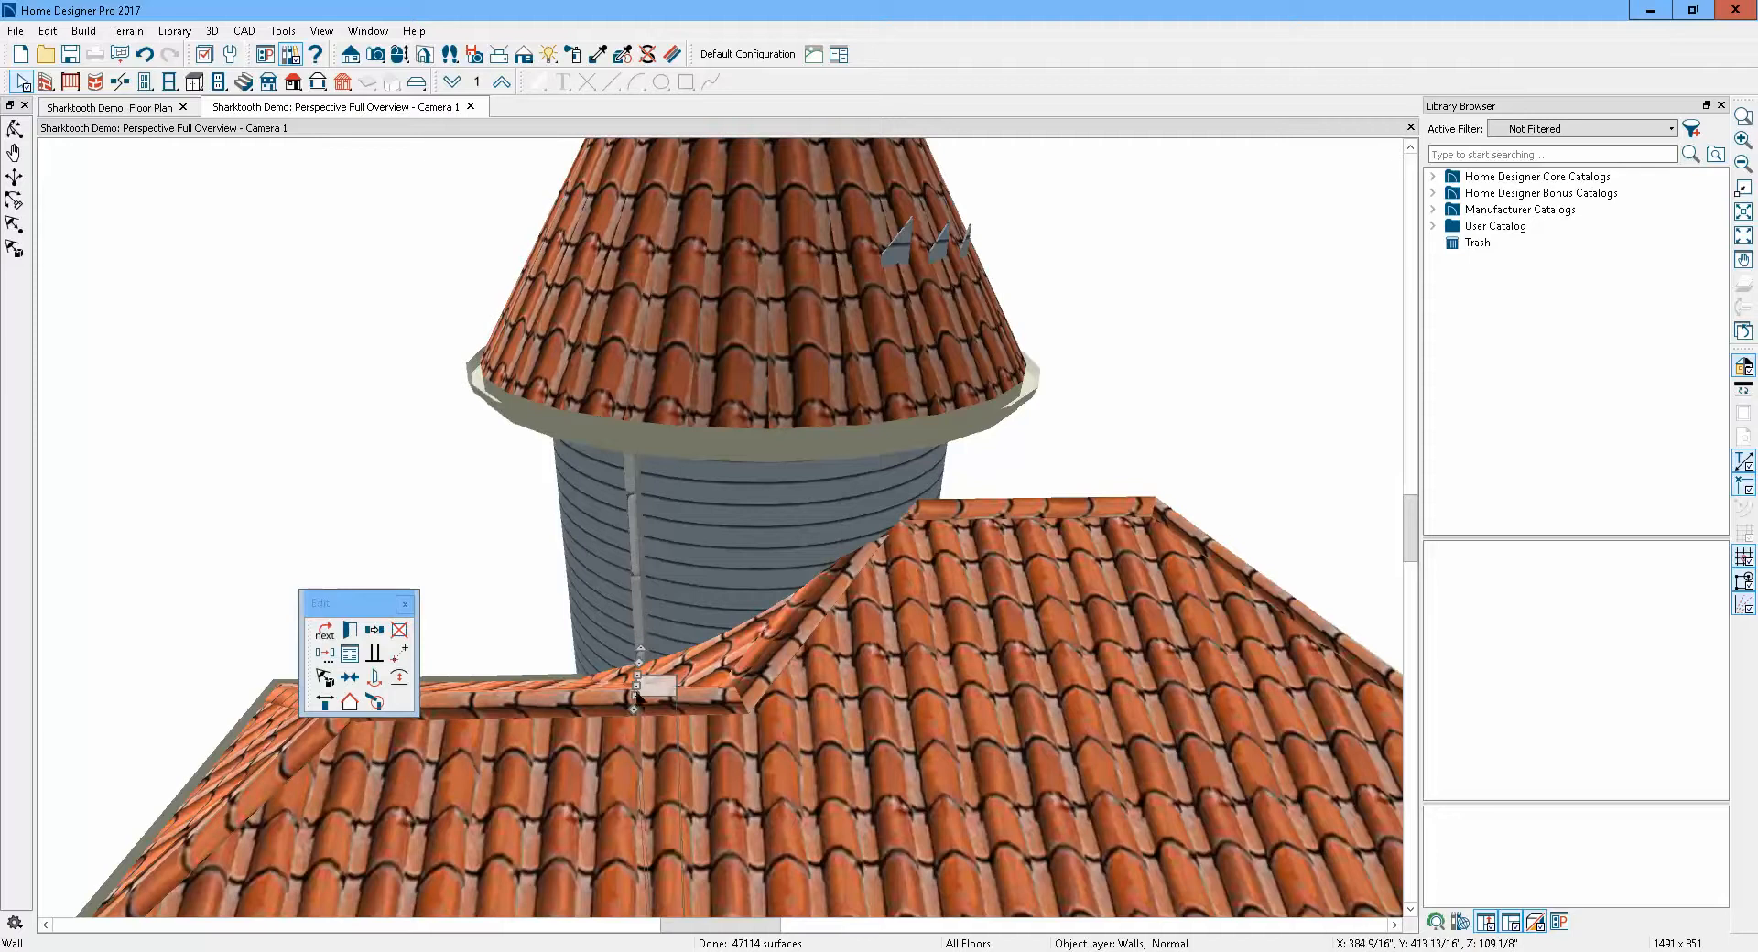
click(350, 630)
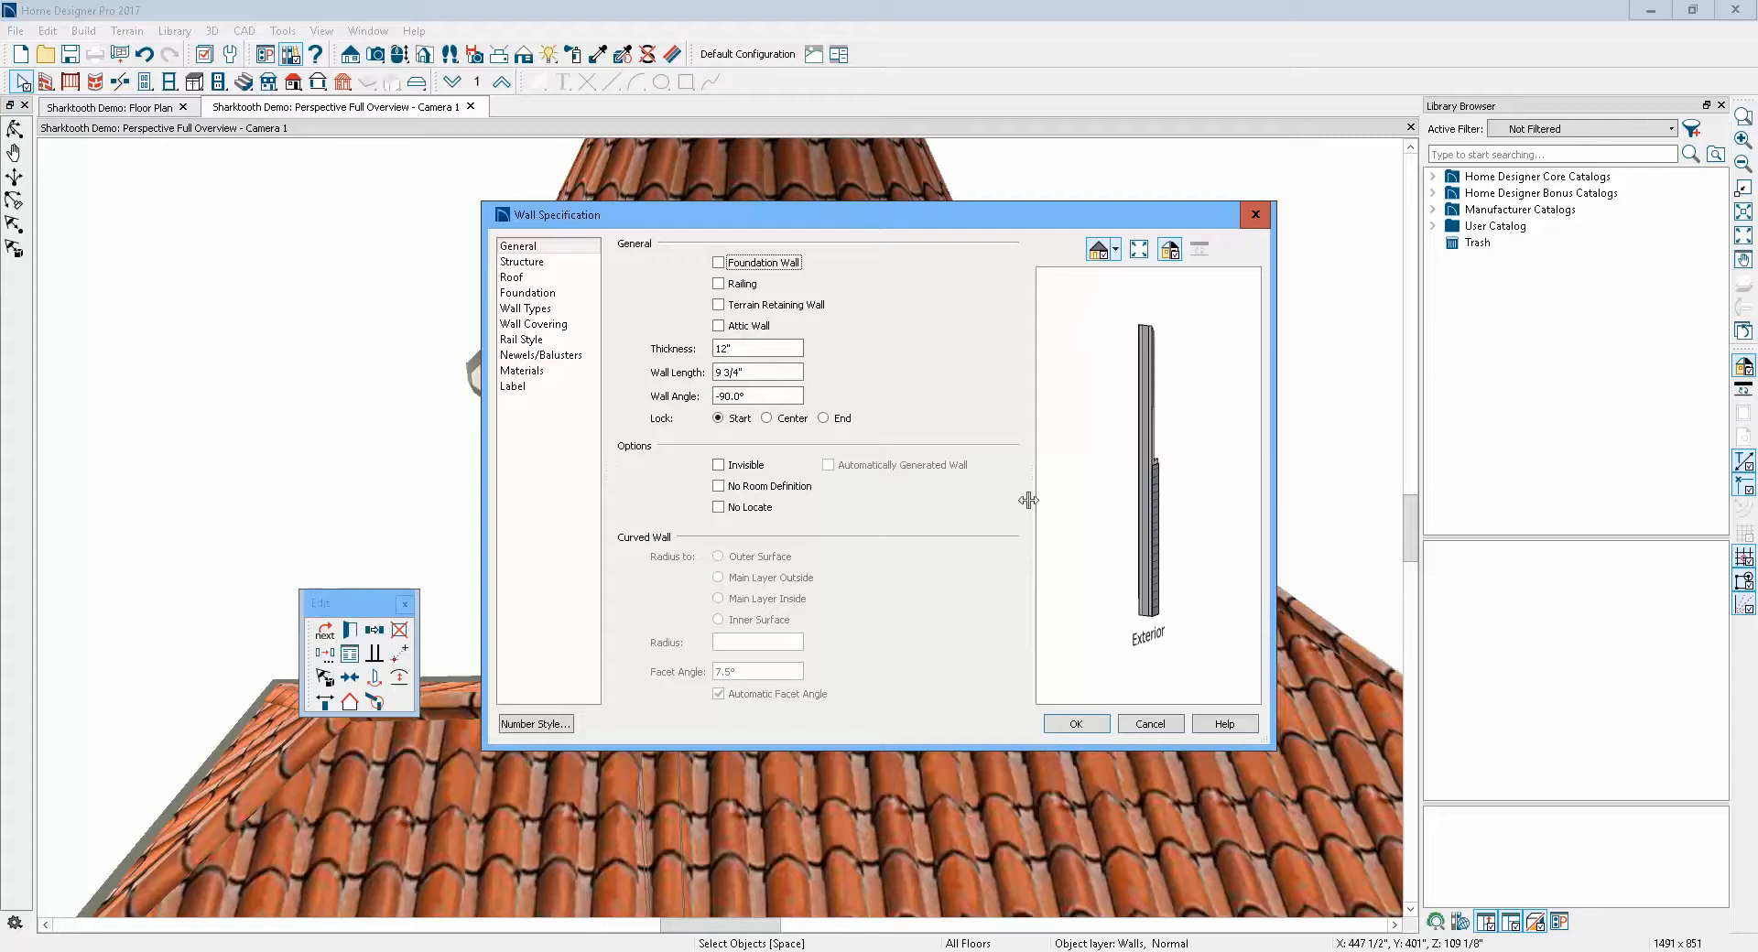
drag(1154, 546, 934, 572)
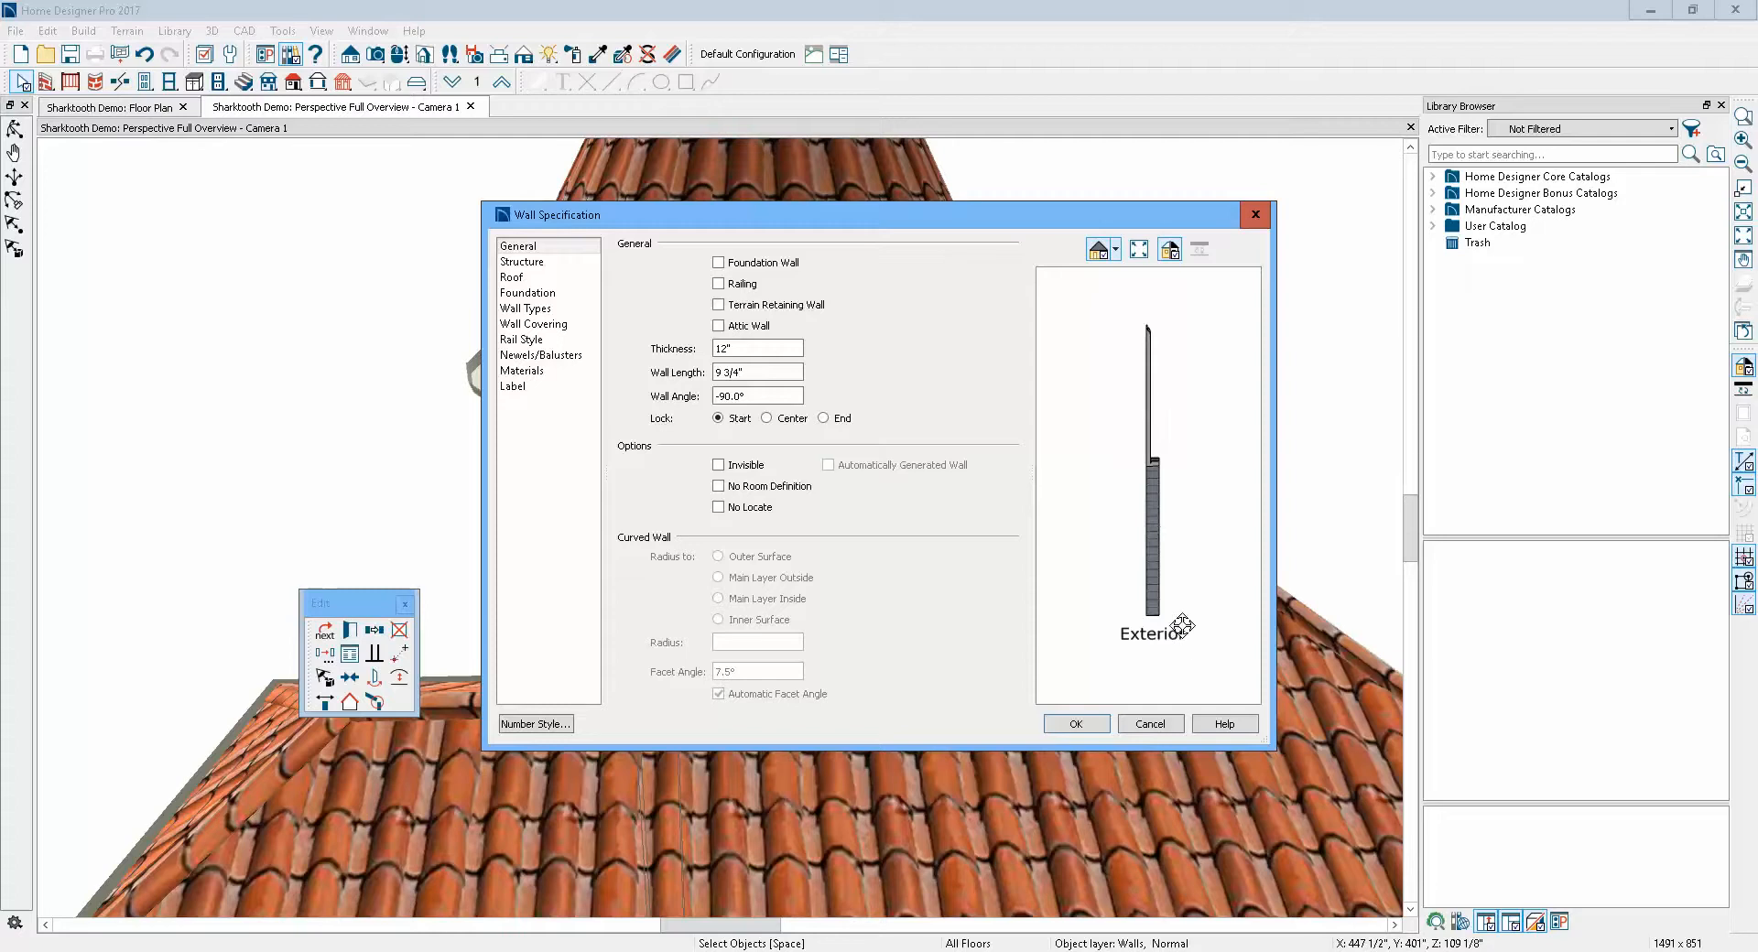
click(1154, 724)
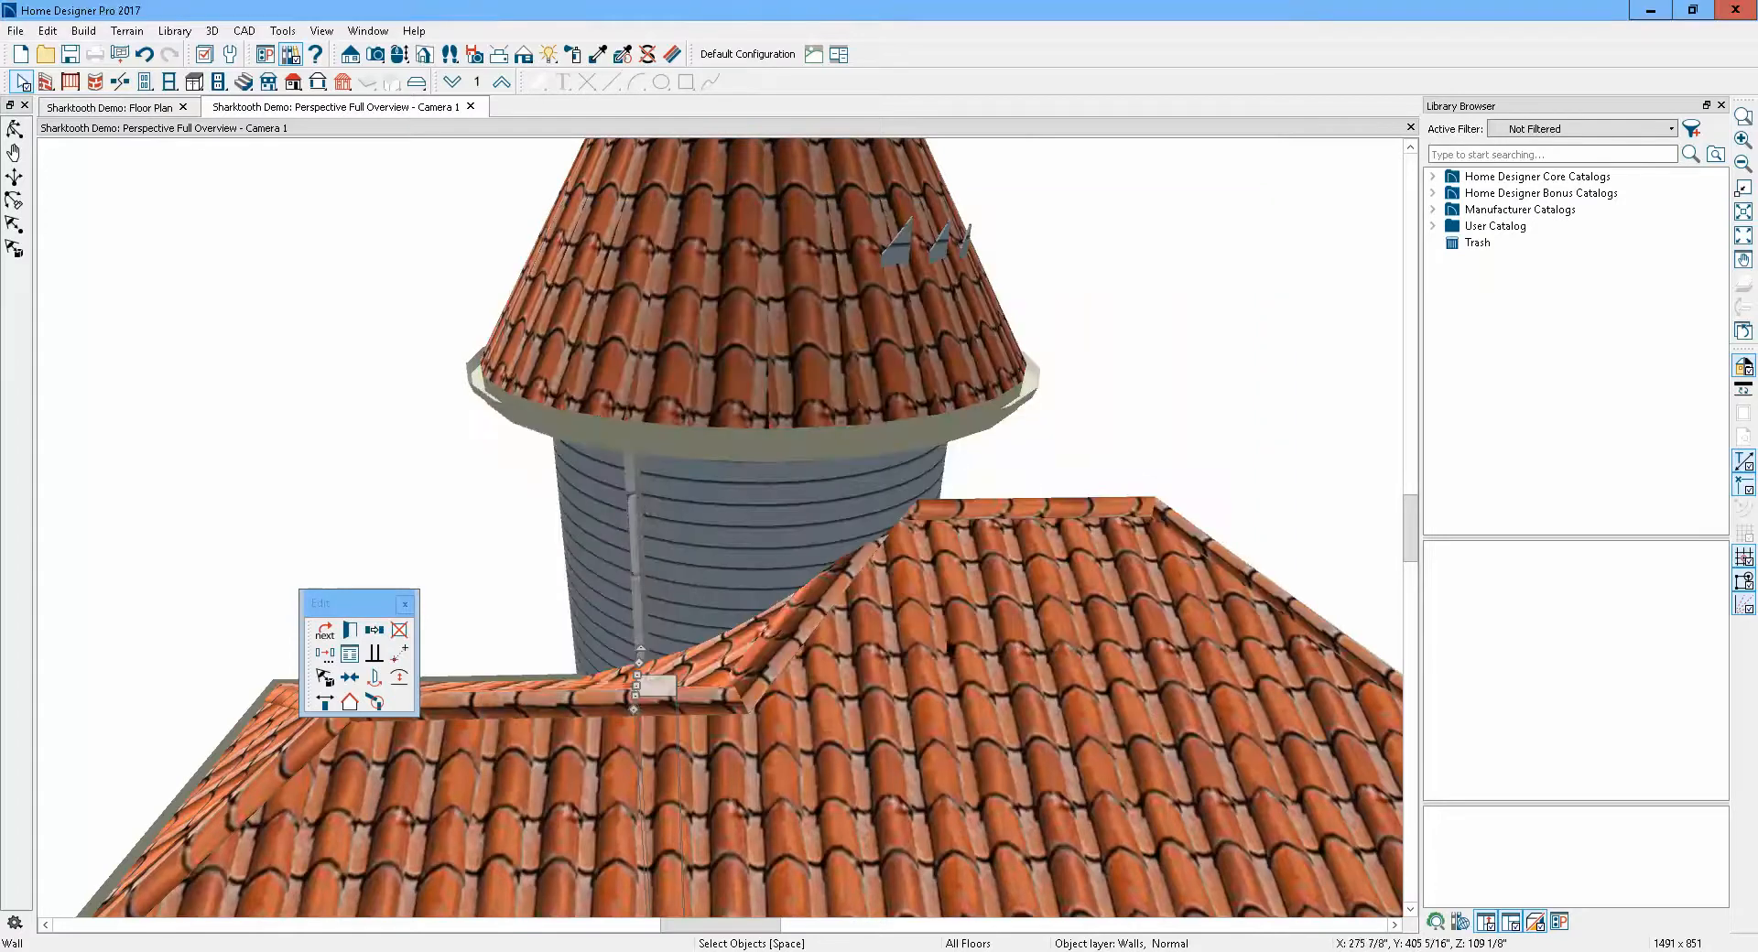
Orbit around the turret's side and open the exterior room's specification at the roof junction to inspect it
scroll(880, 617, up, 2)
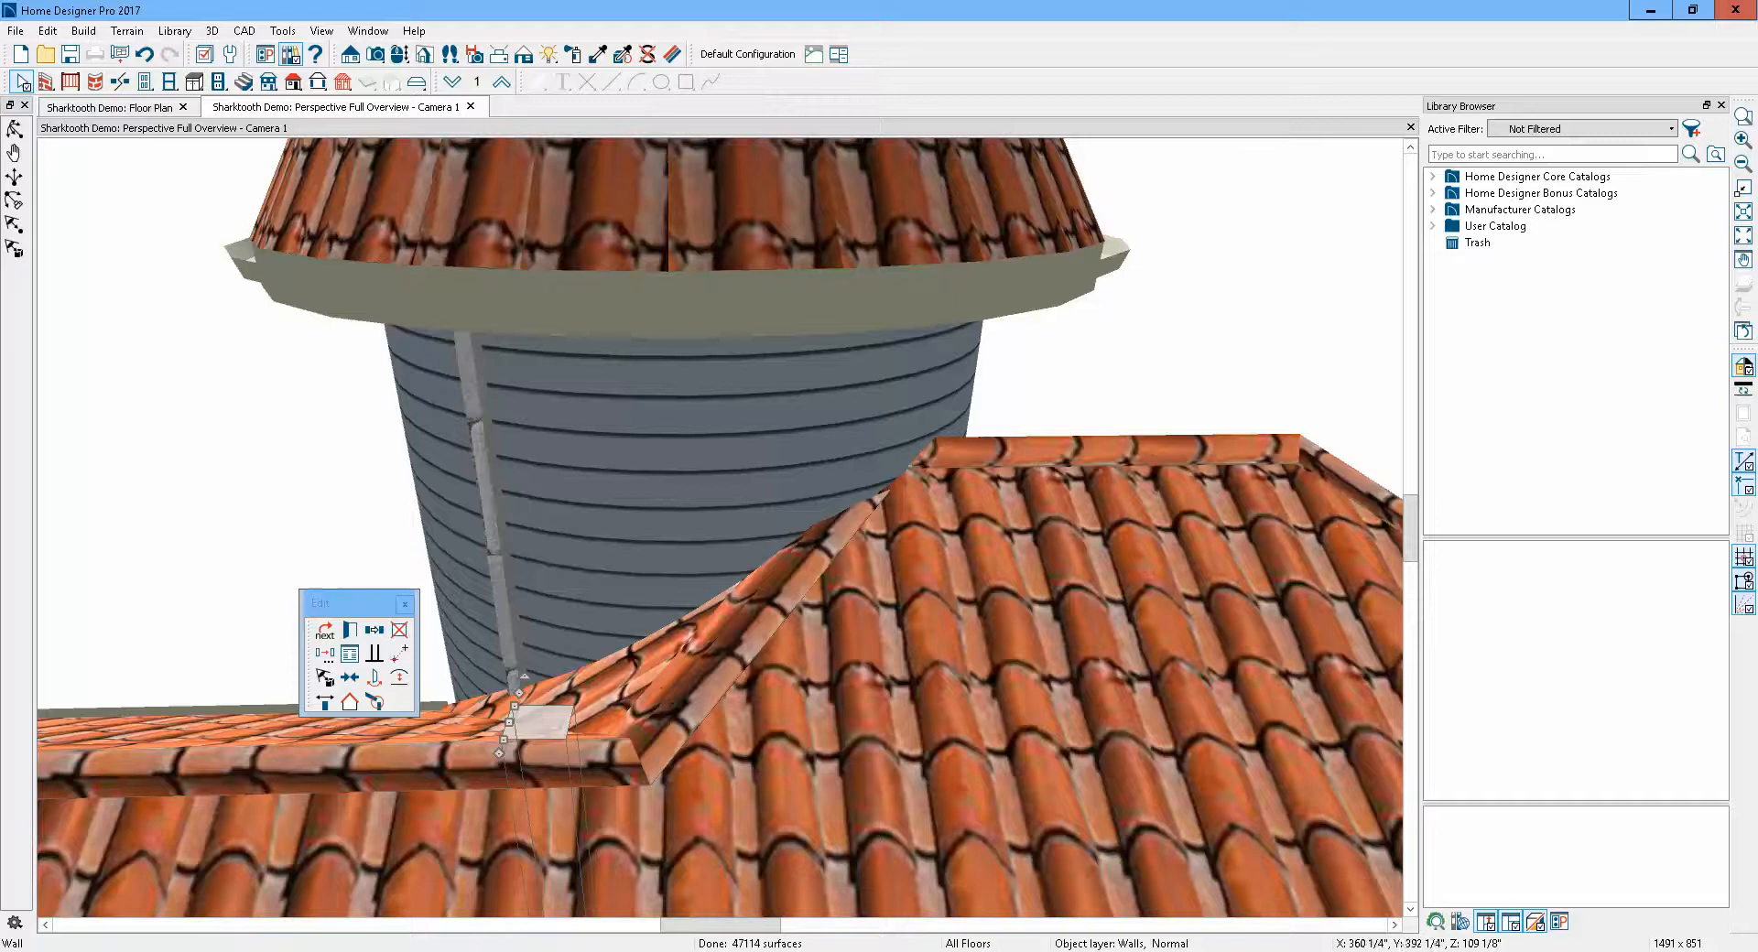
scroll(536, 752, up, 2)
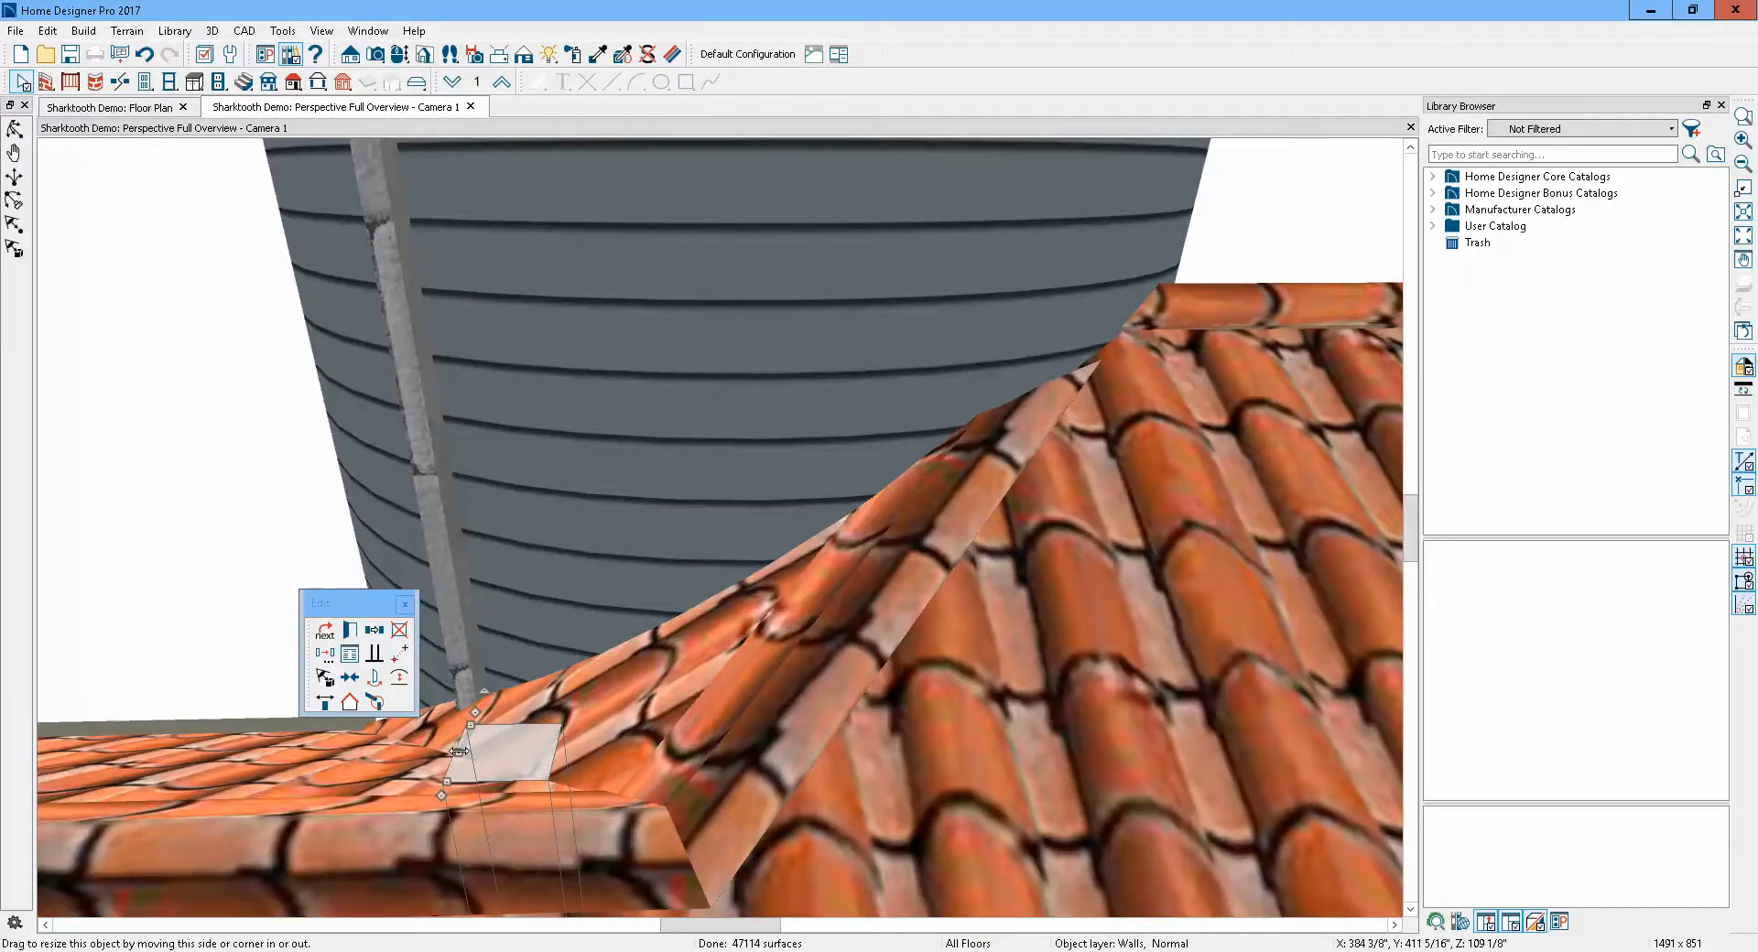
scroll(713, 524, down, 4)
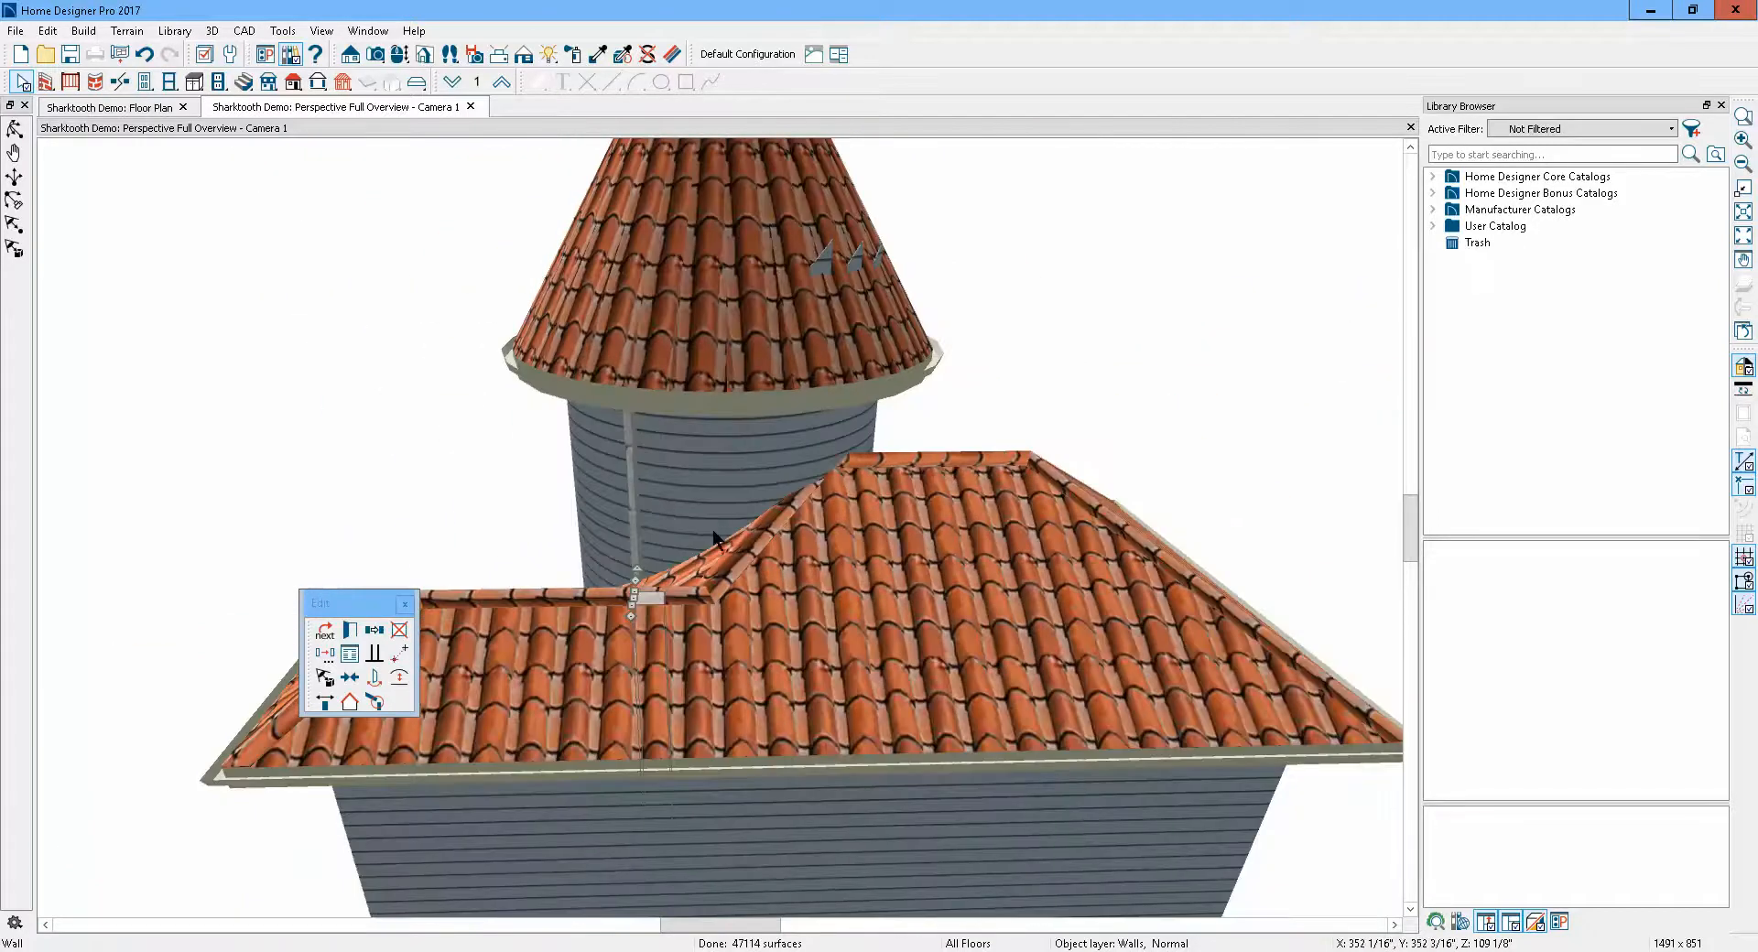
click(405, 463)
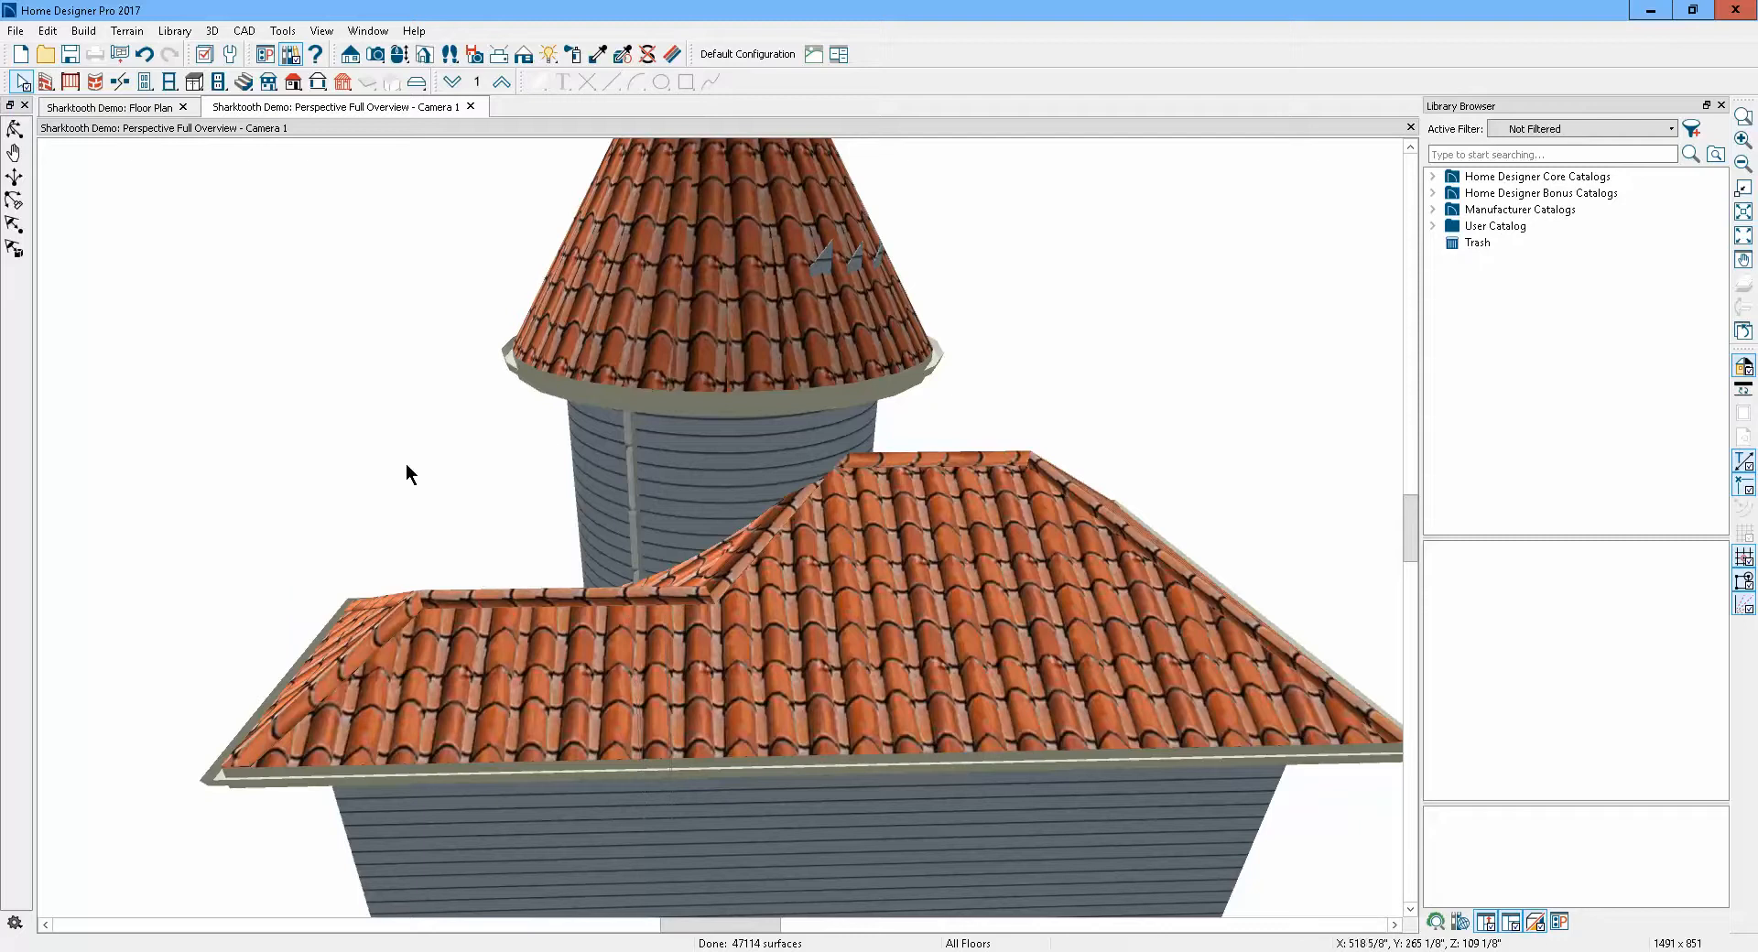
click(17, 131)
drag(534, 696, 758, 678)
scroll(849, 435, up, 2)
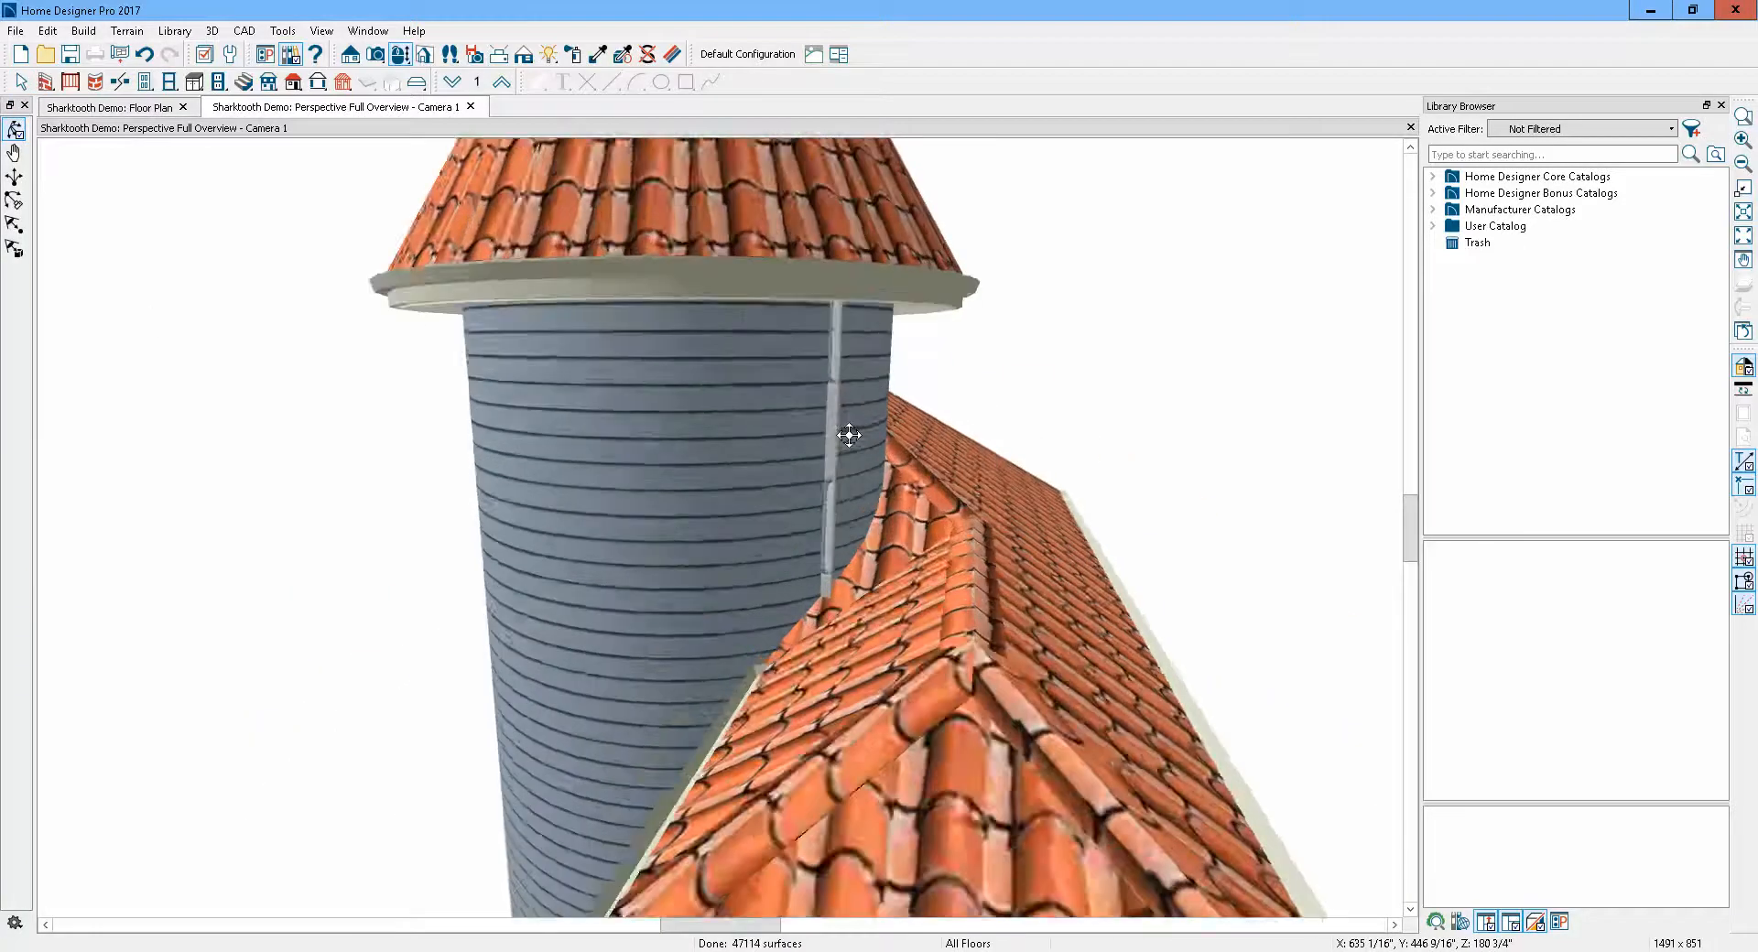
scroll(849, 434, up, 2)
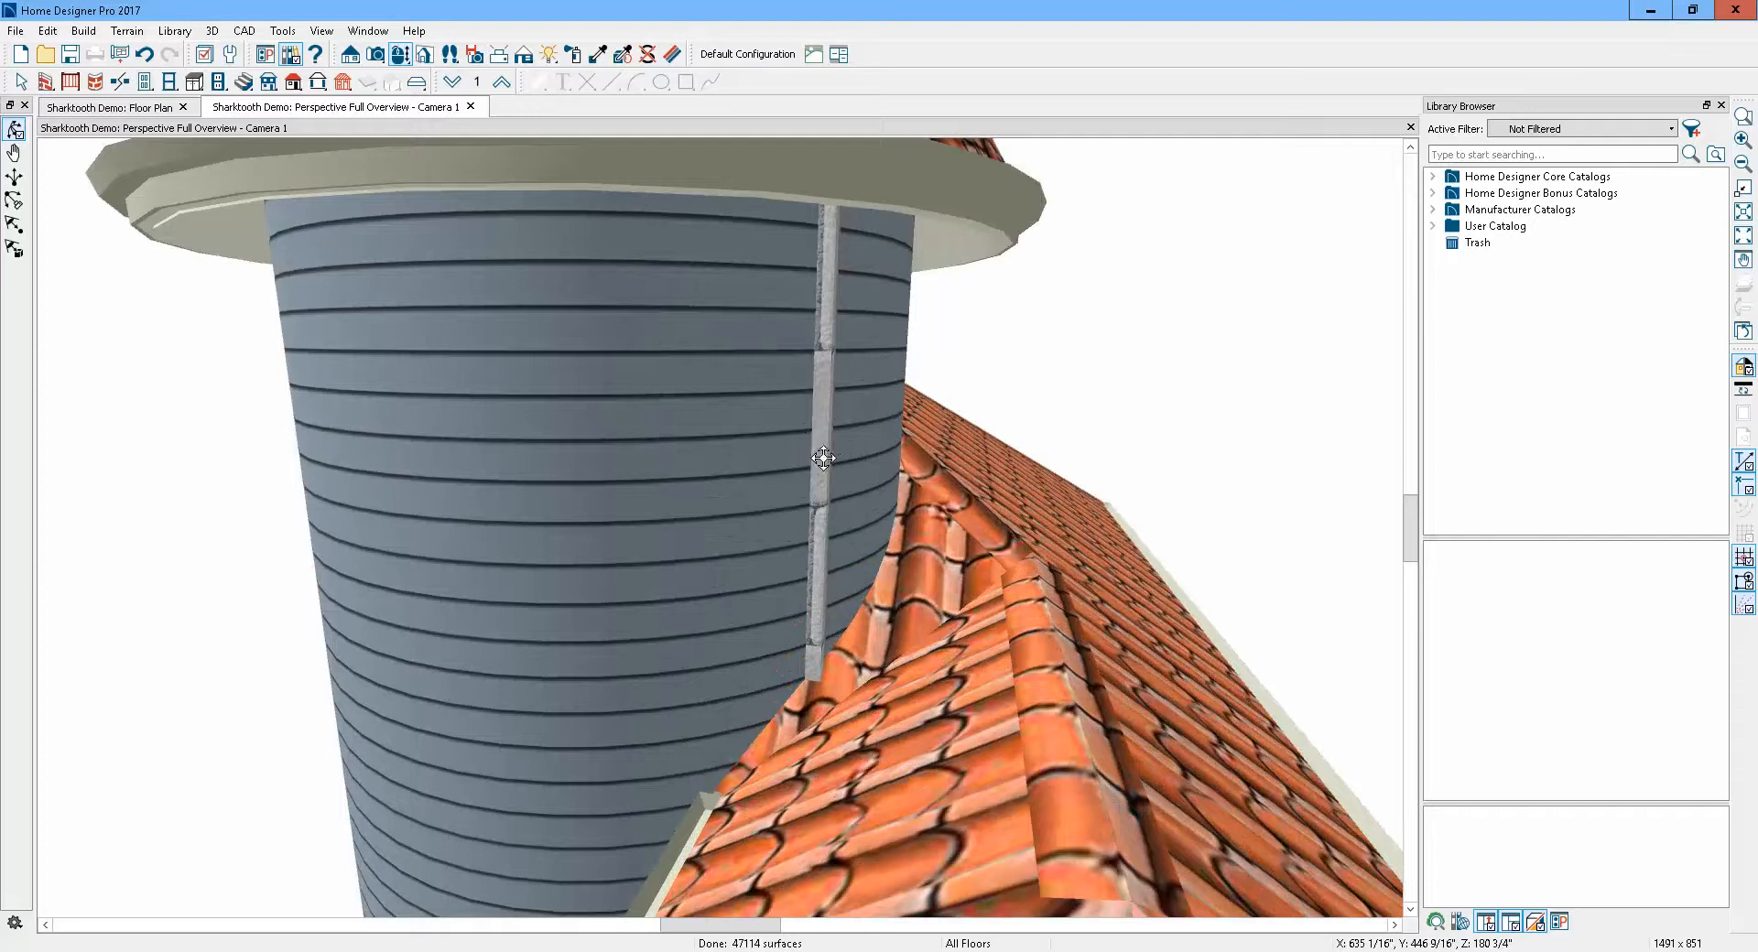
key(space)
click(824, 459)
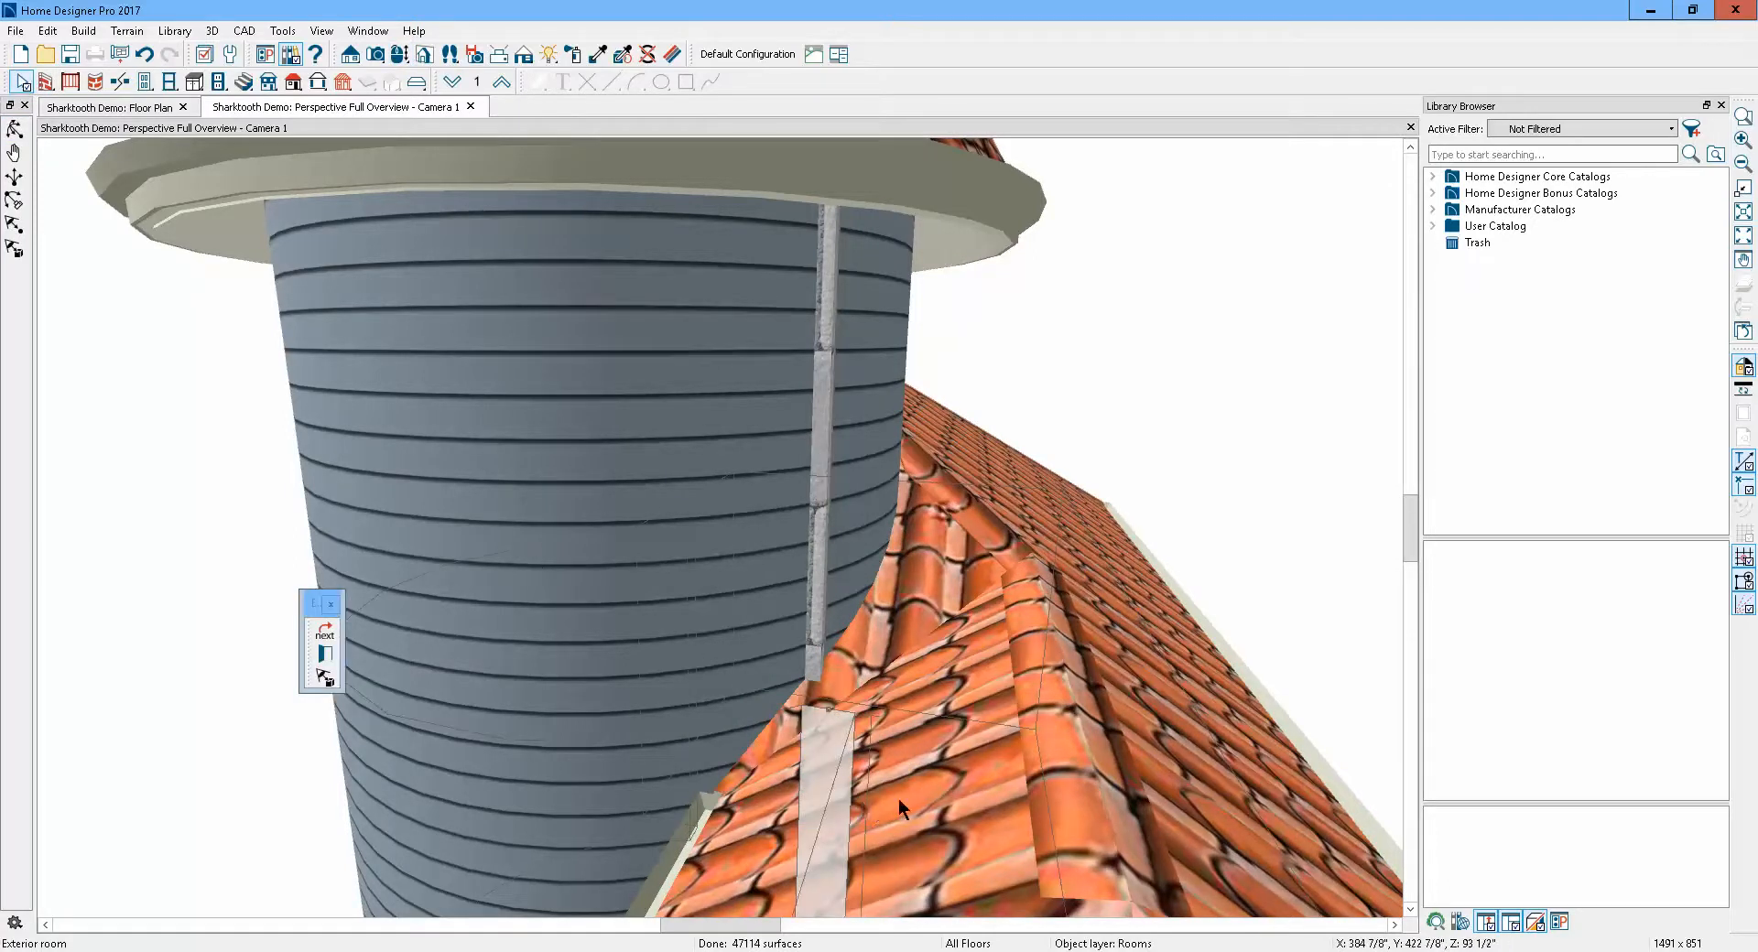
click(325, 654)
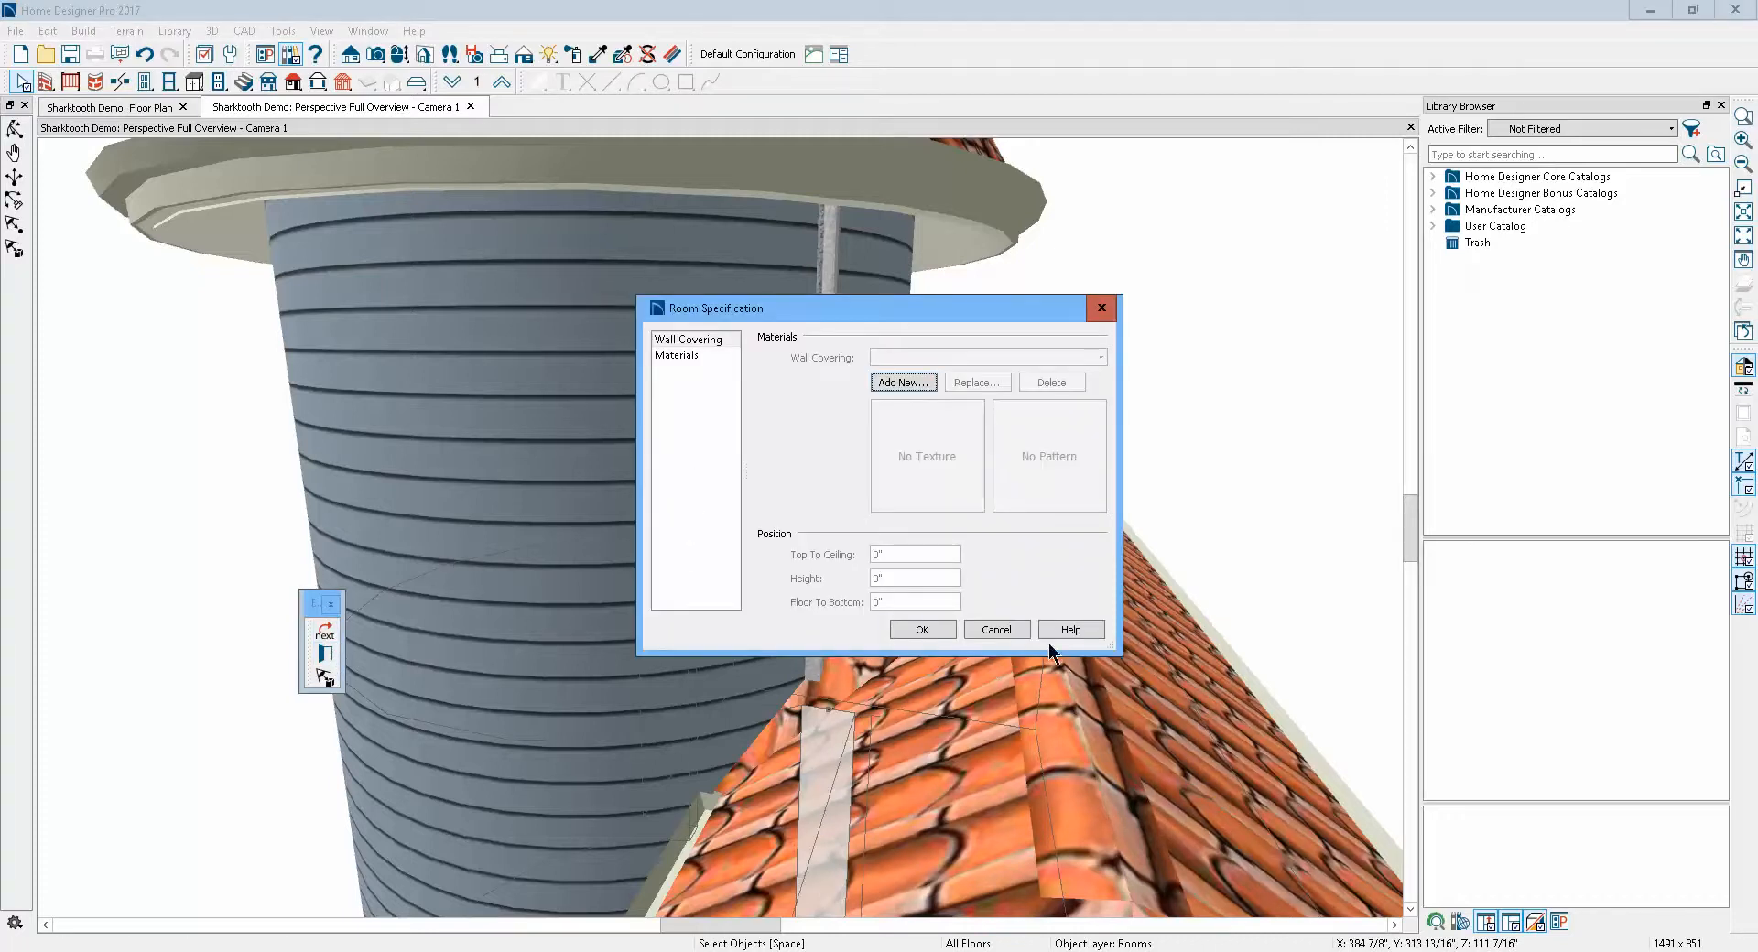
click(994, 629)
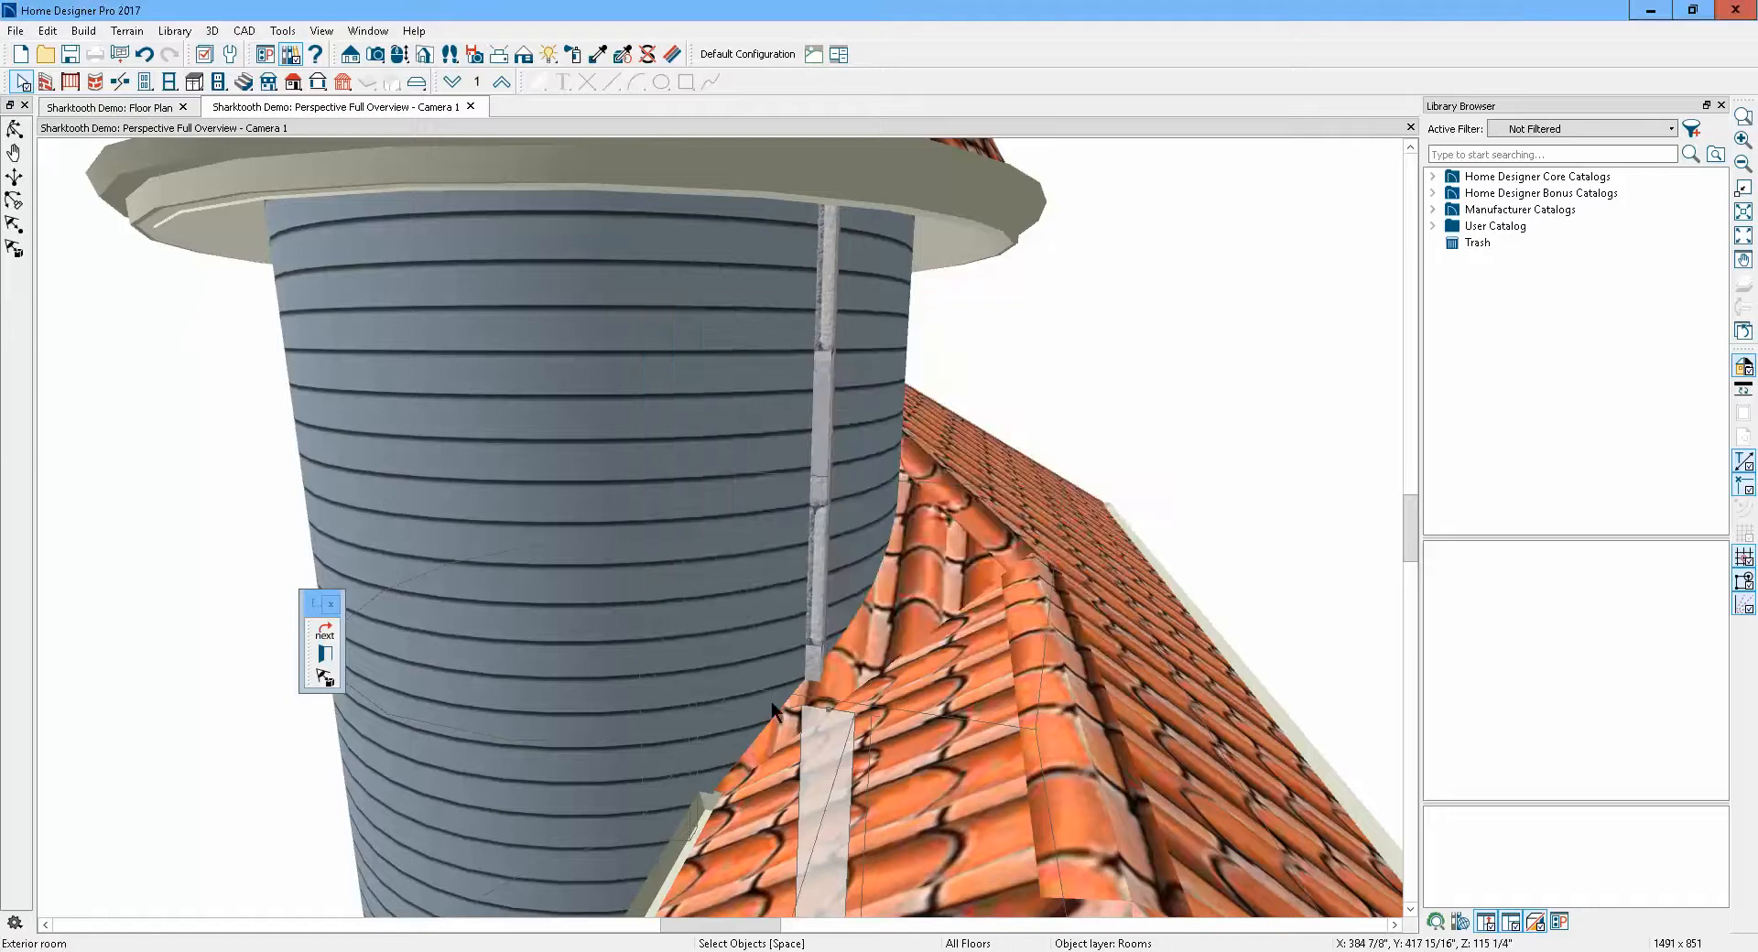
Select the 3D wall editor polyline at the junction and drag its top edge down about 10 1/2 inches
click(327, 630)
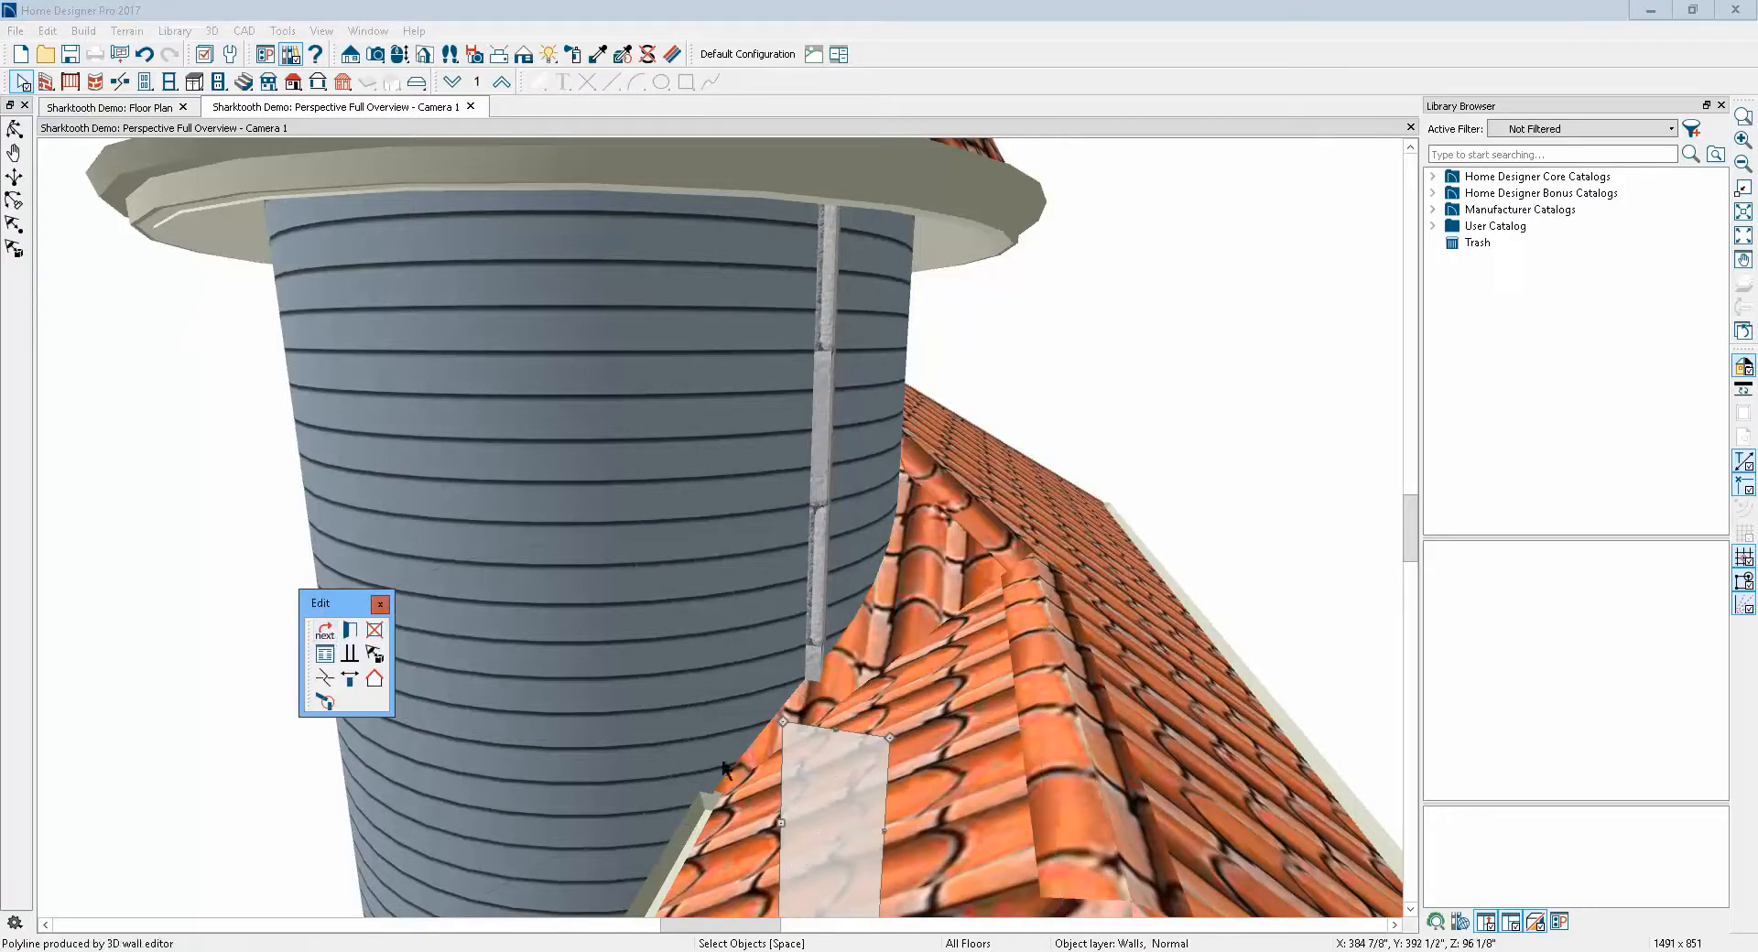
drag(785, 723, 784, 777)
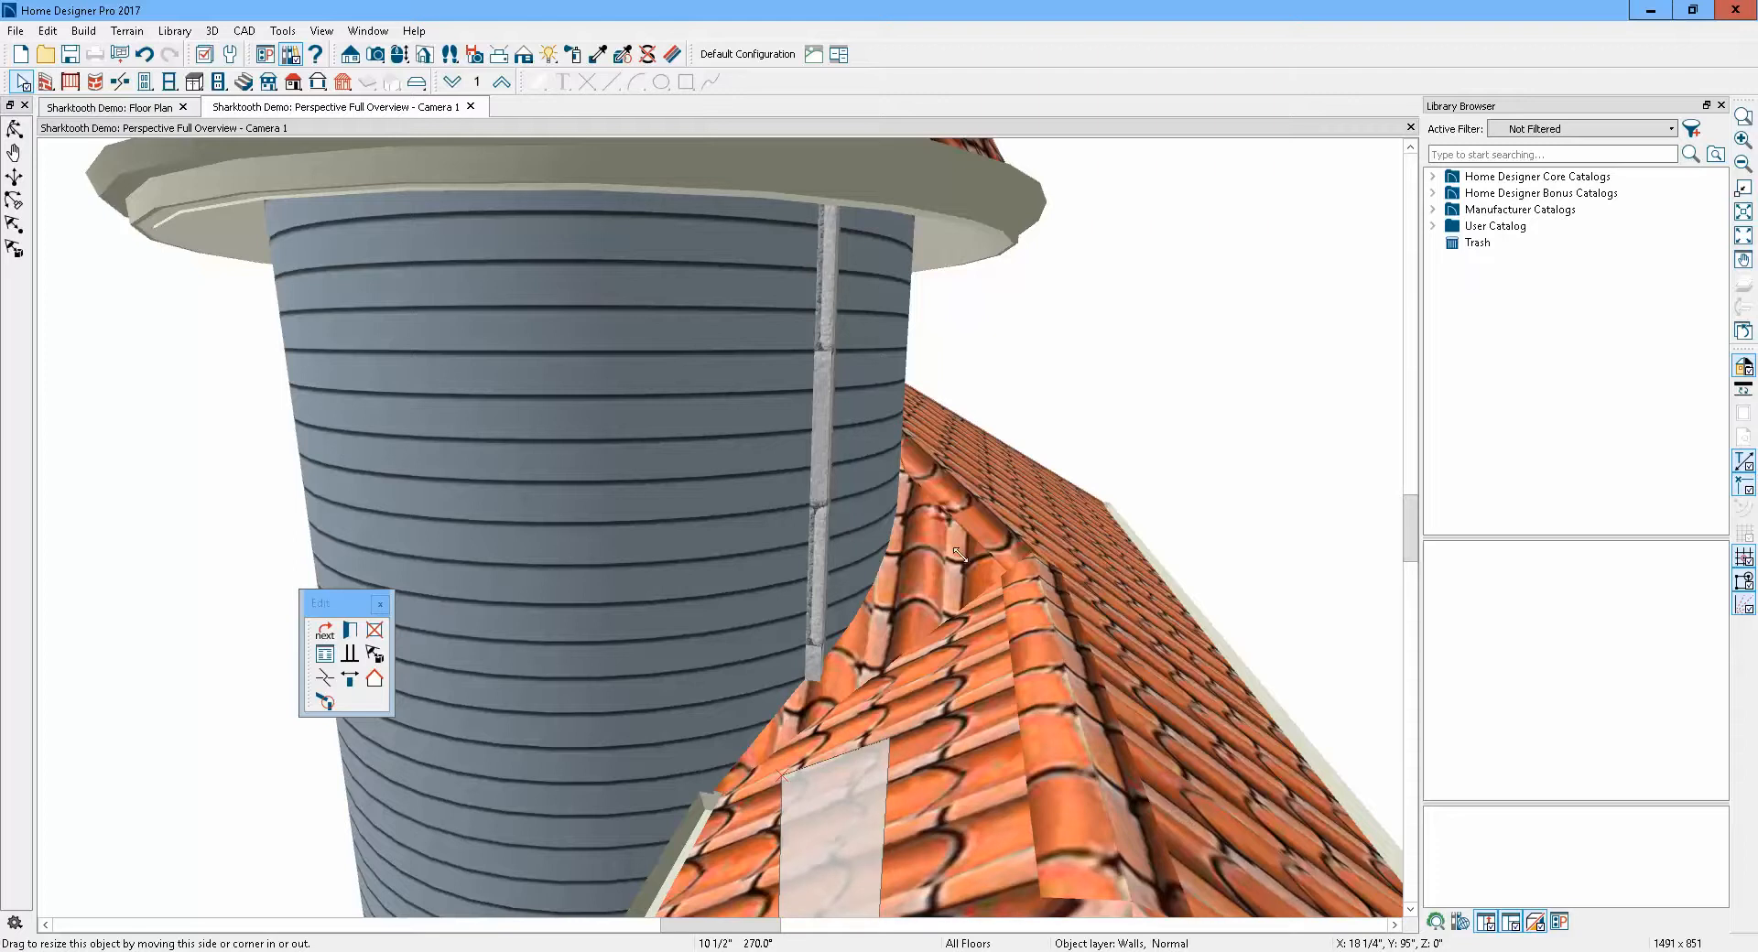
scroll(789, 399, down, 2)
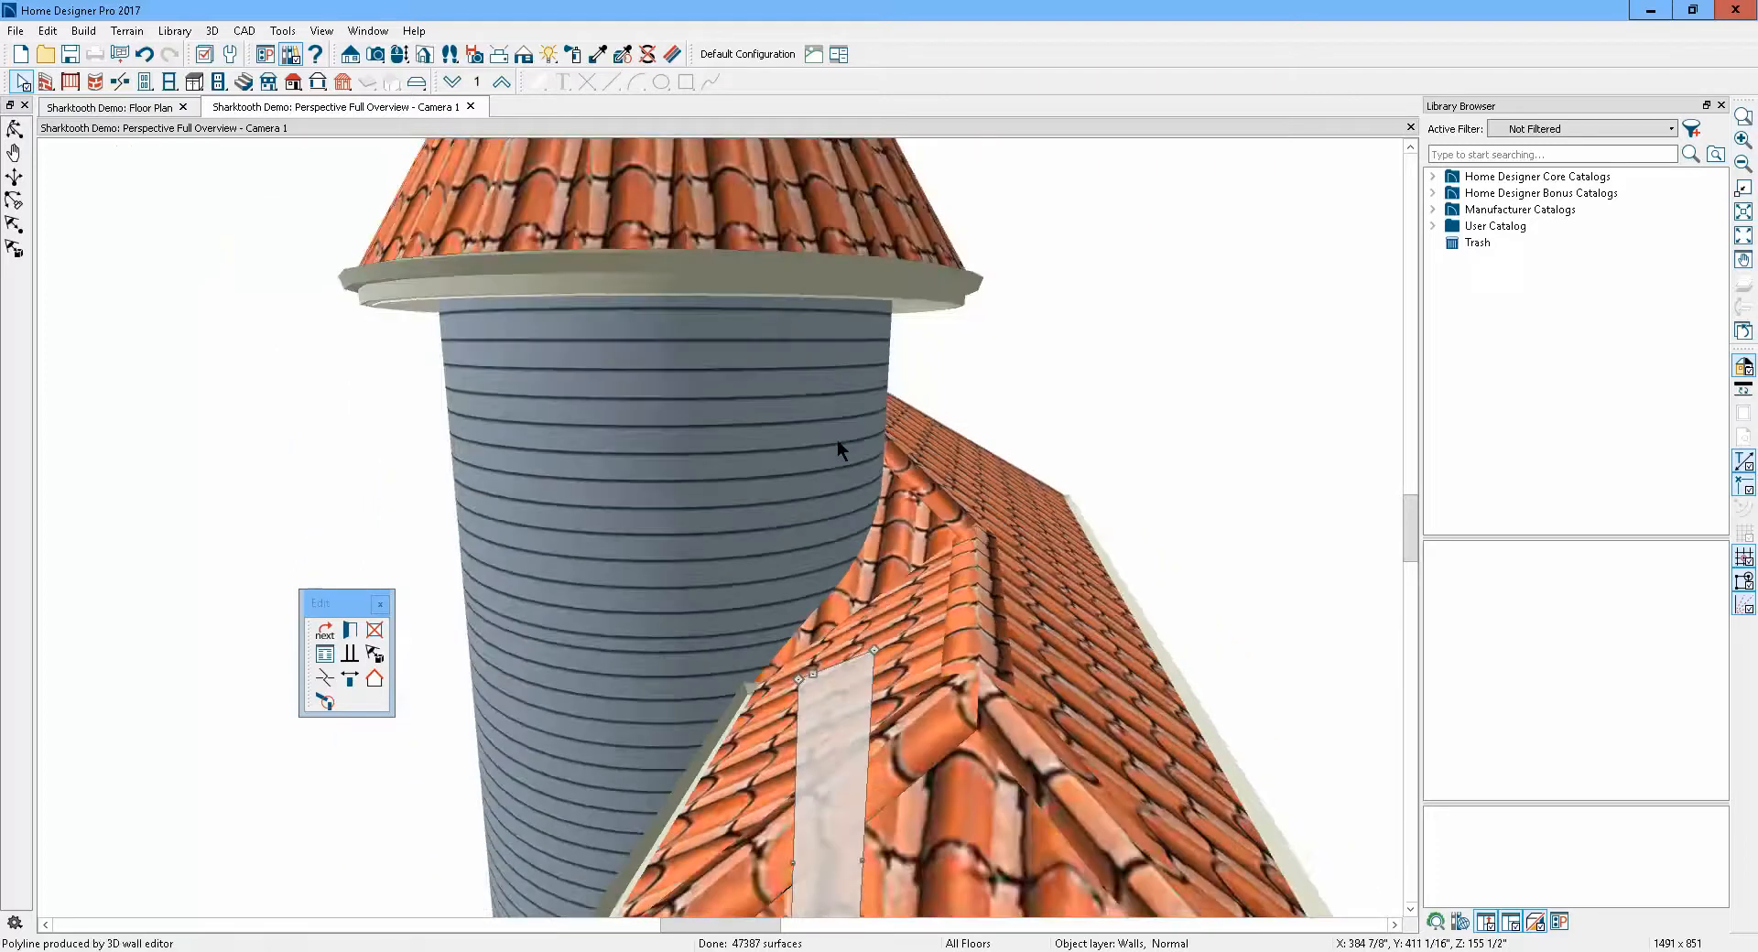
scroll(837, 440, down, 2)
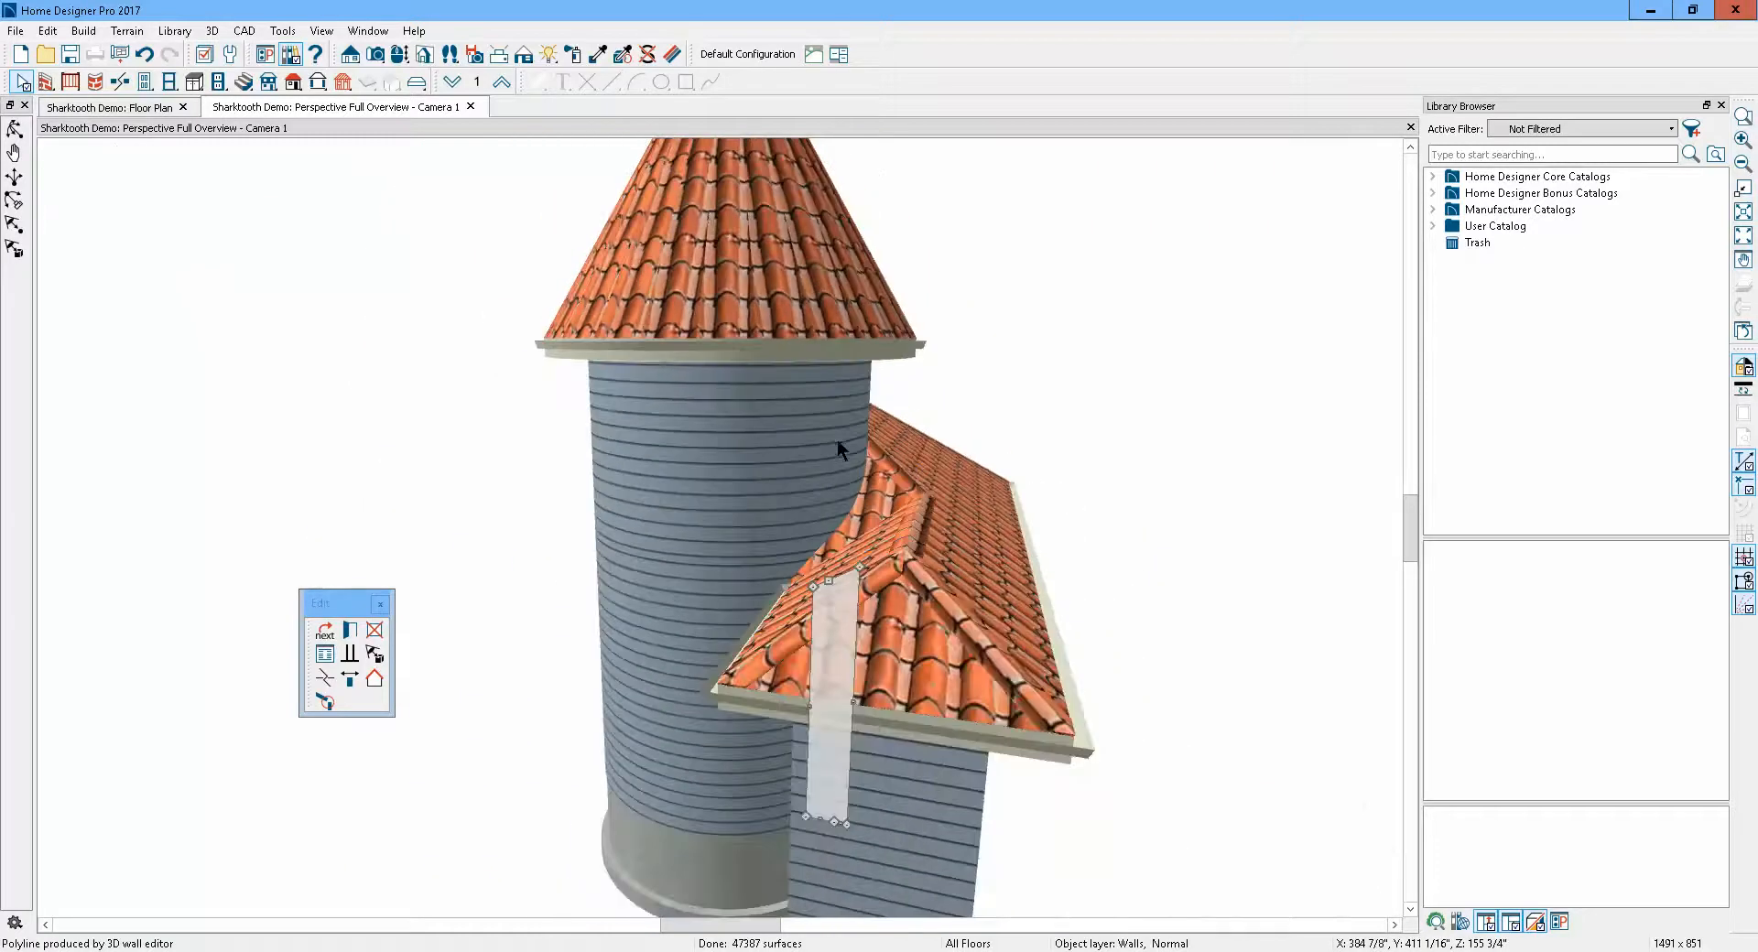
click(480, 434)
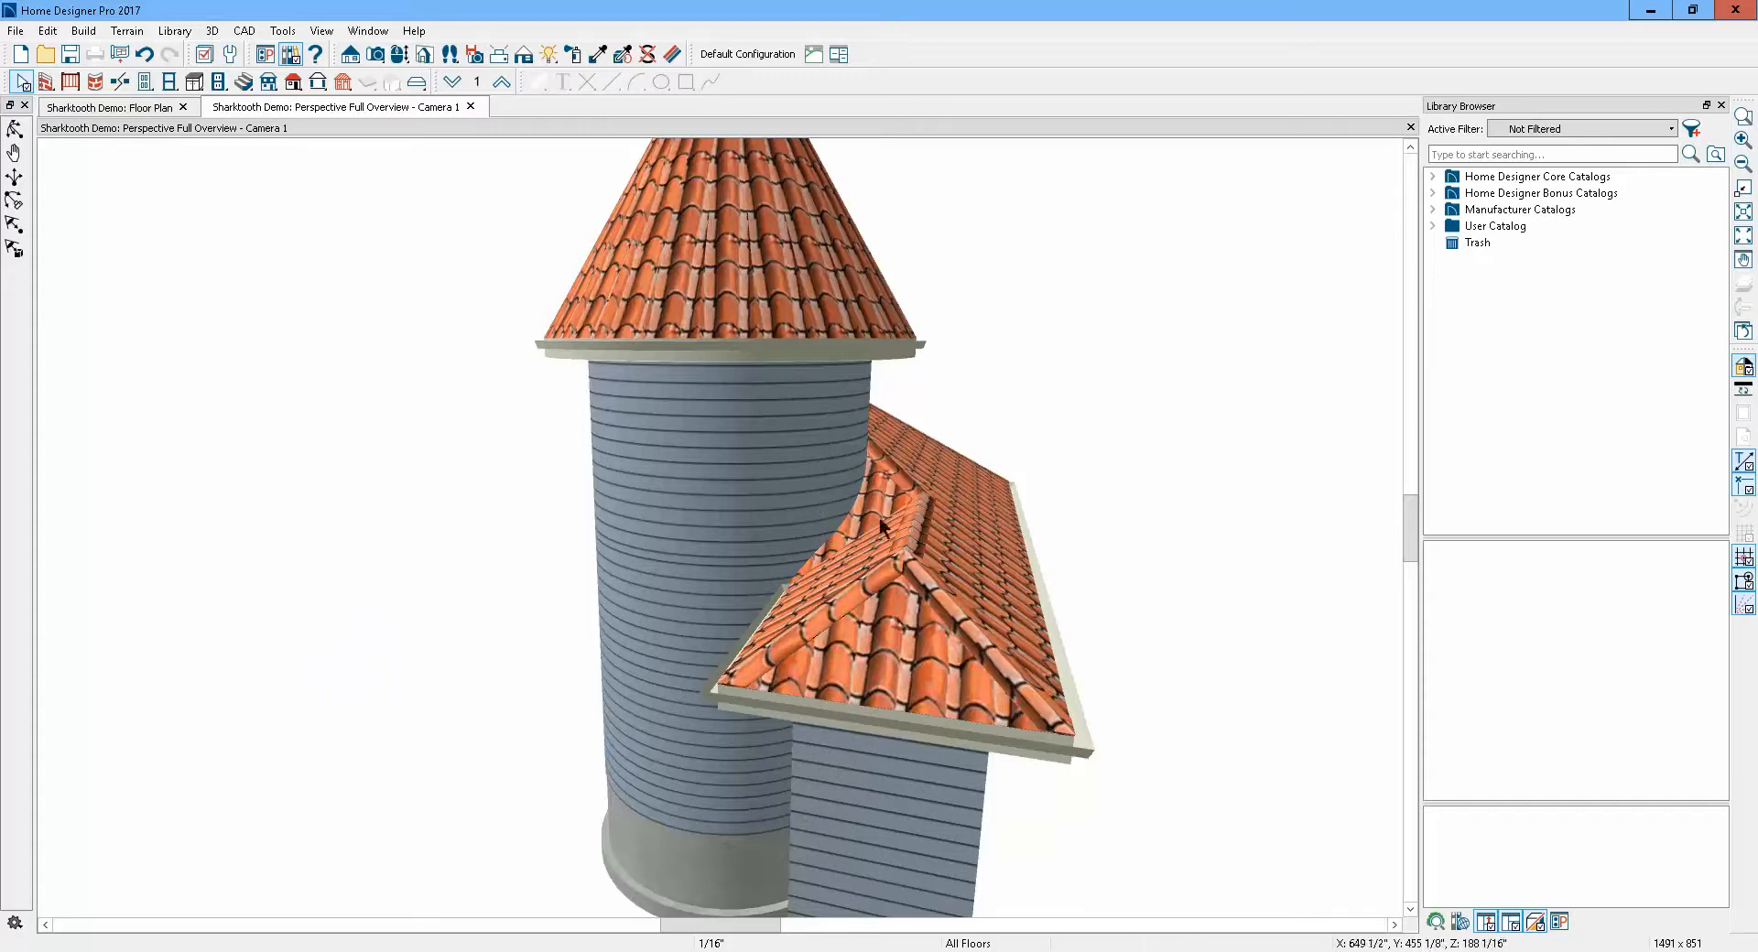
Orbit and zoom in on the turret top, then select its curved wall and make it invisible to inspect what lies behind
click(14, 131)
drag(844, 463, 376, 467)
scroll(629, 243, up, 3)
scroll(629, 243, up, 2)
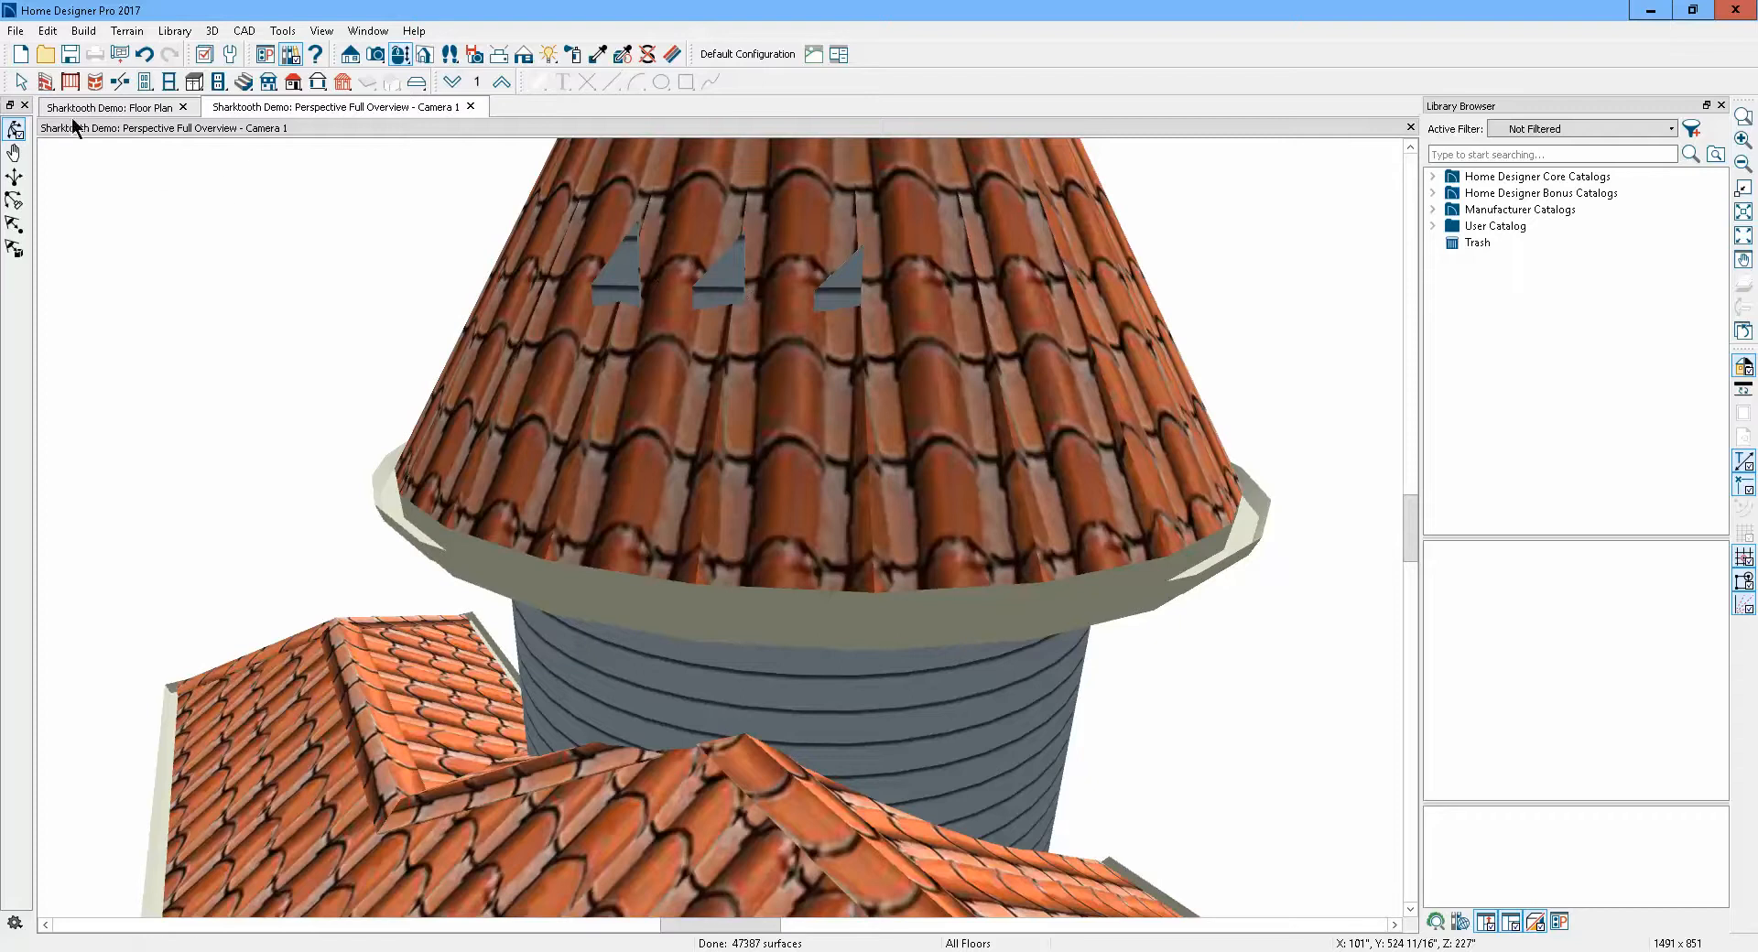
click(19, 84)
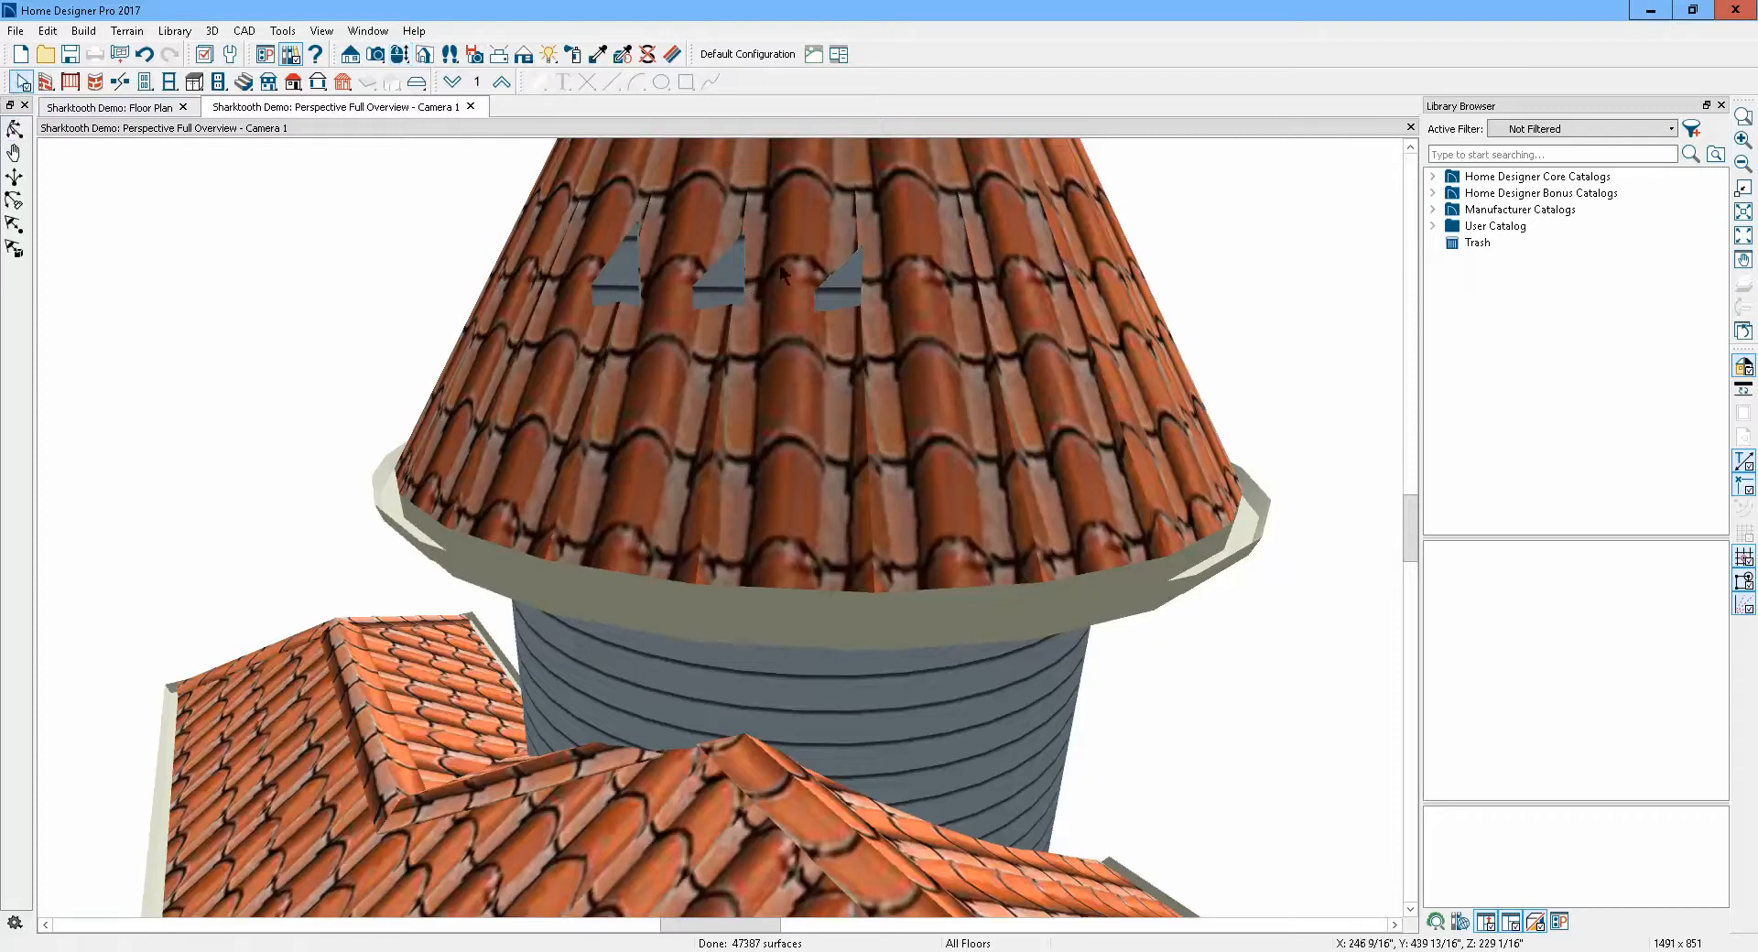
click(723, 274)
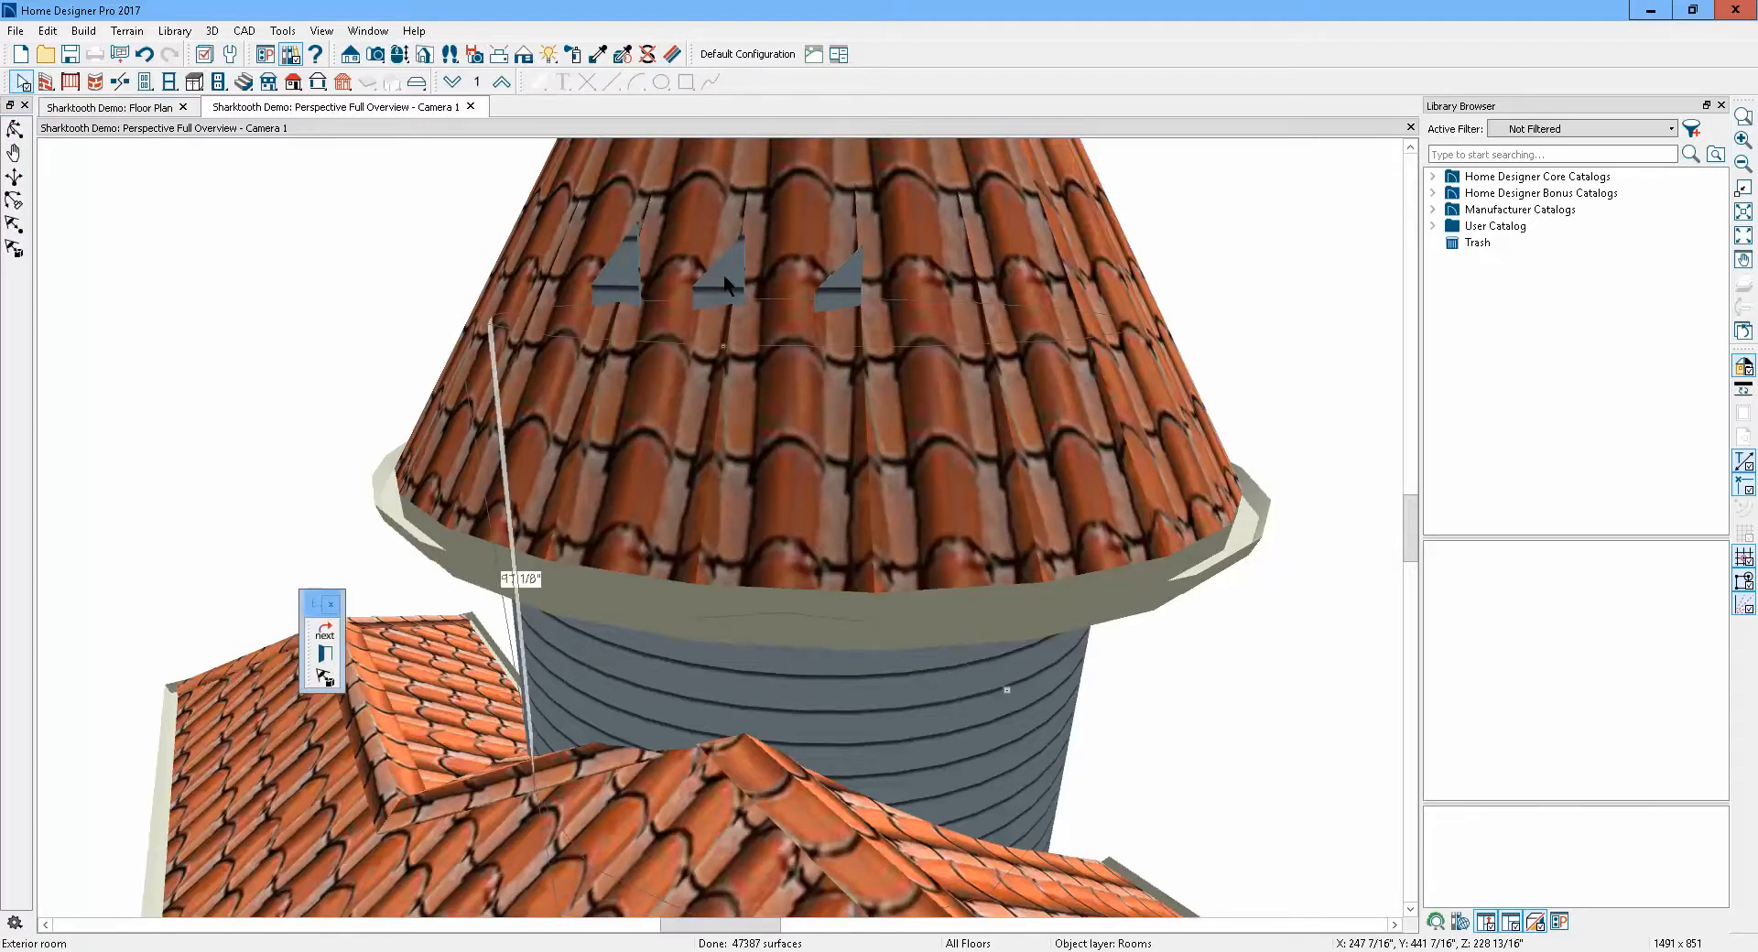
click(325, 632)
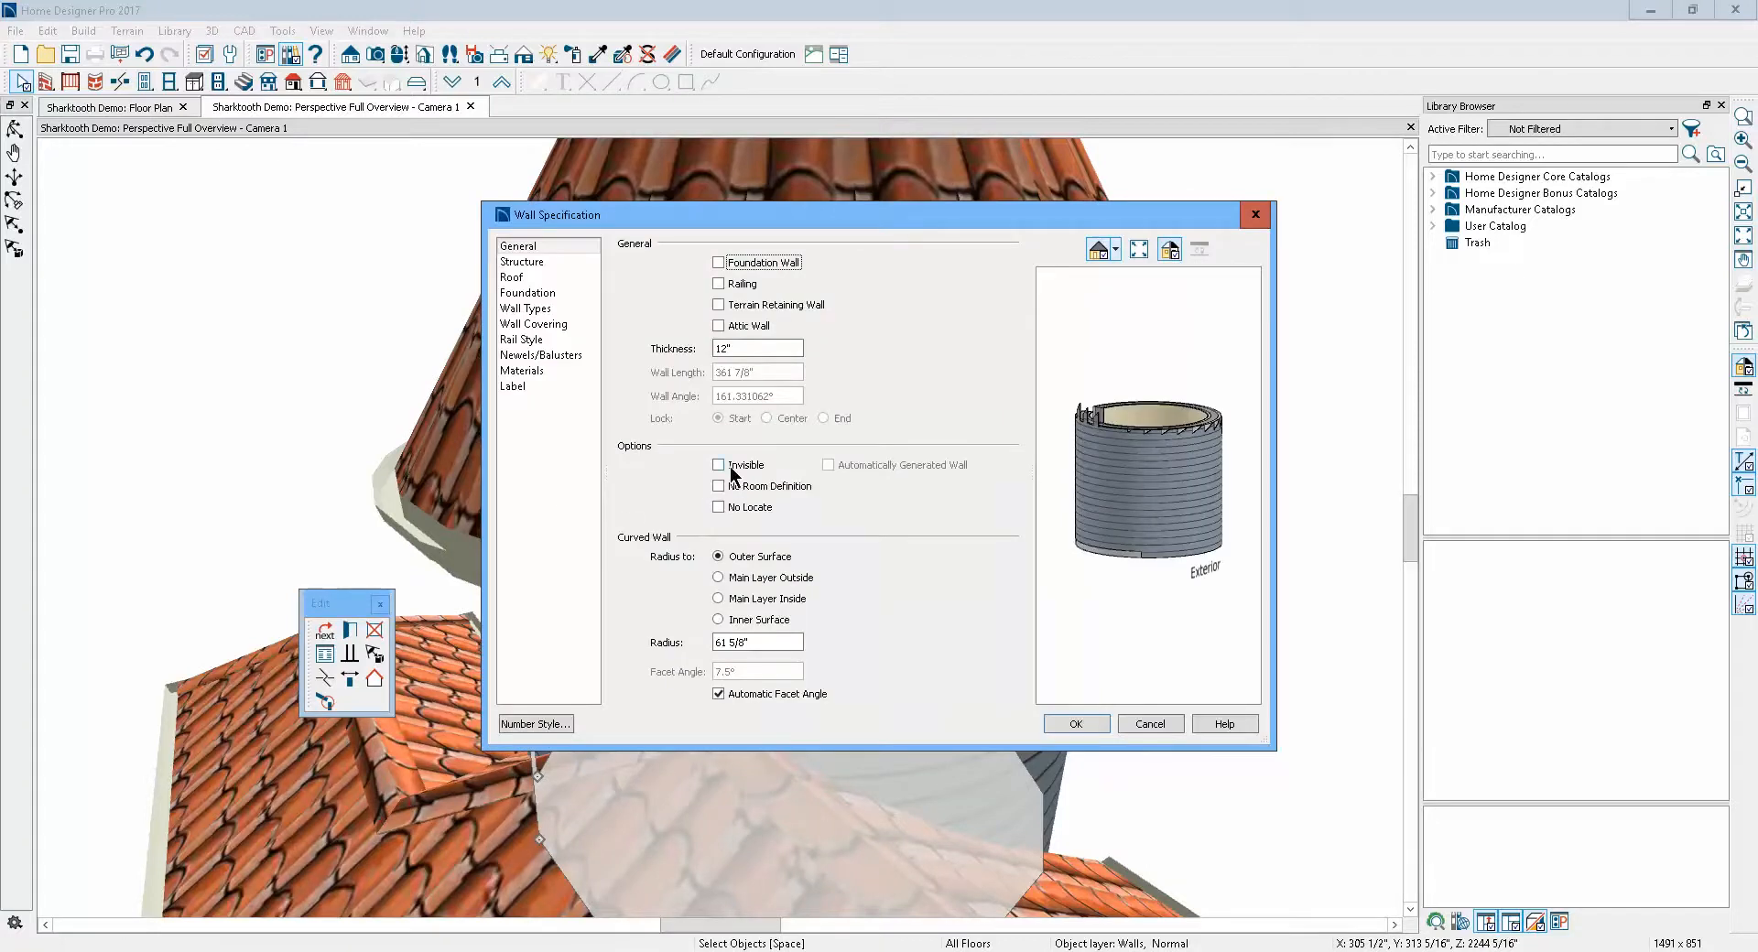
click(719, 466)
click(1076, 725)
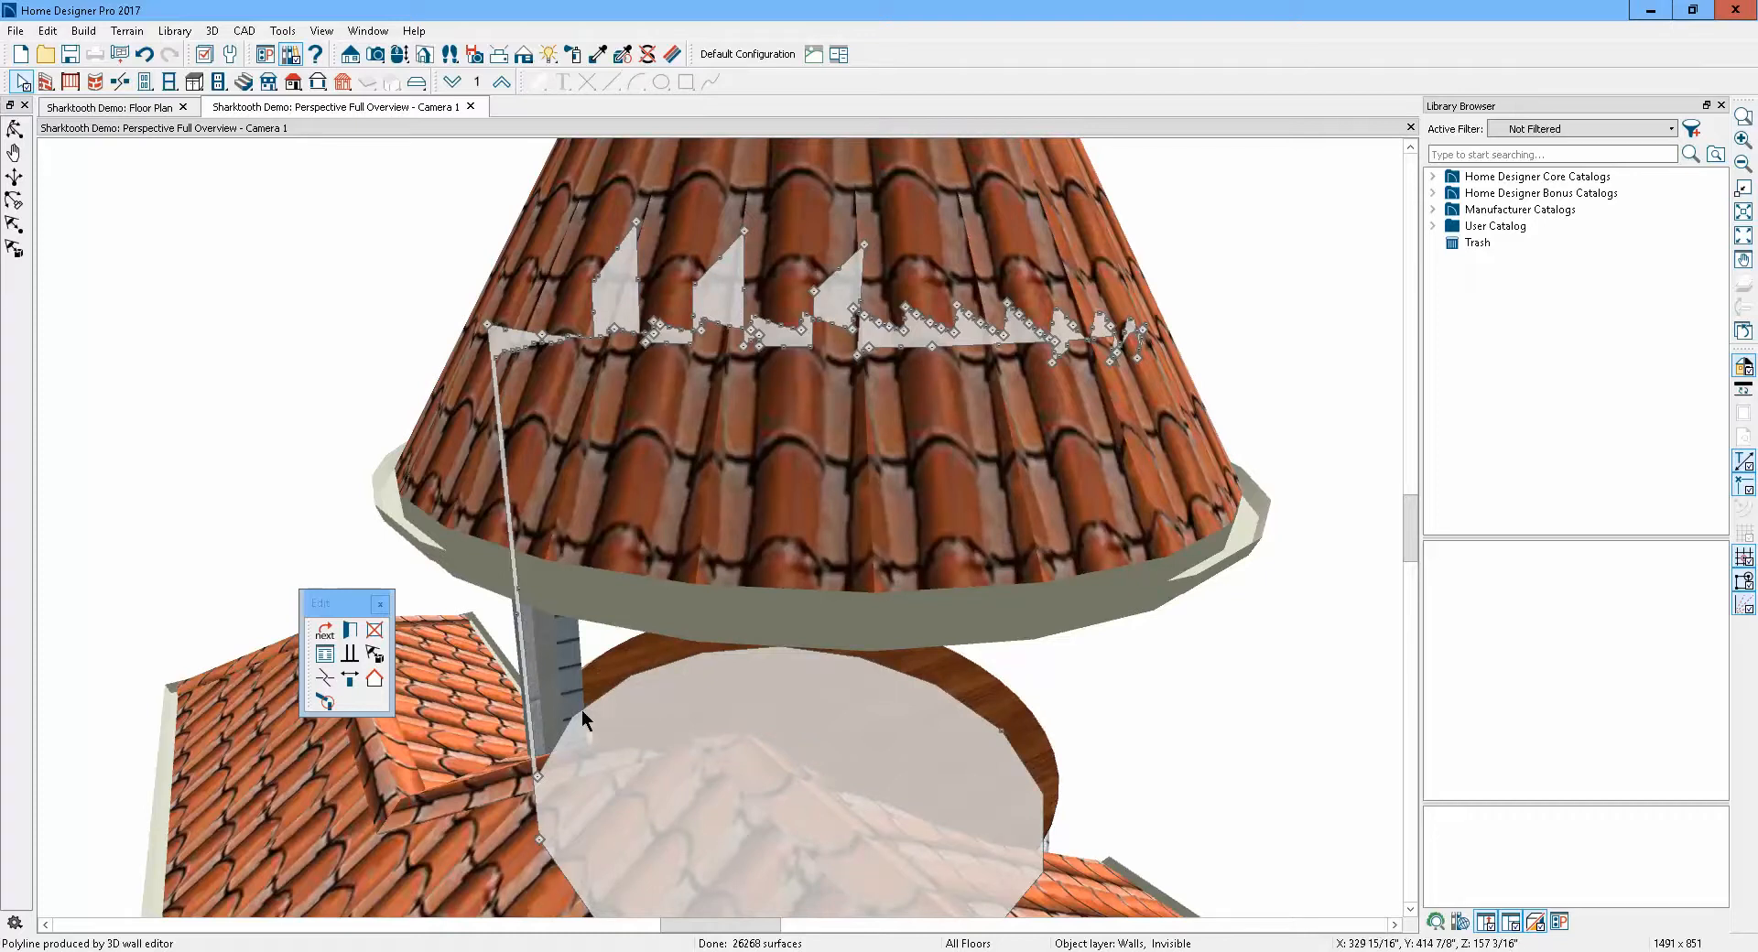
Reopen the curved wall's specification, turn its Invisible option back off and review its Structure settings
click(348, 631)
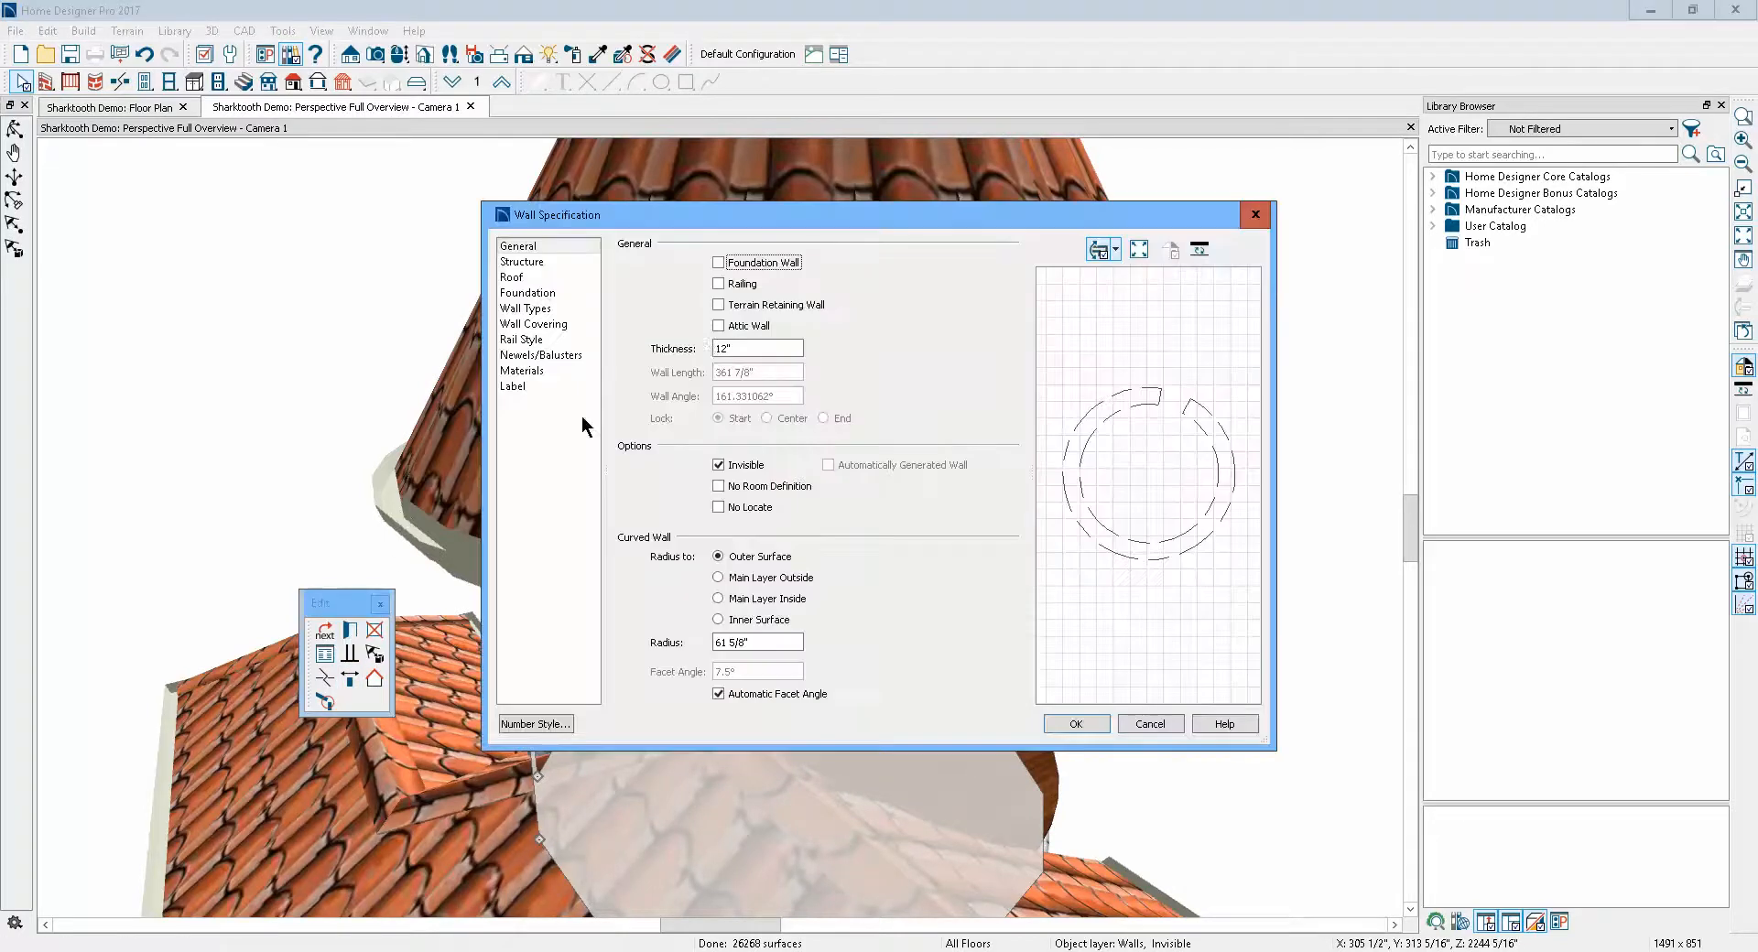
click(748, 467)
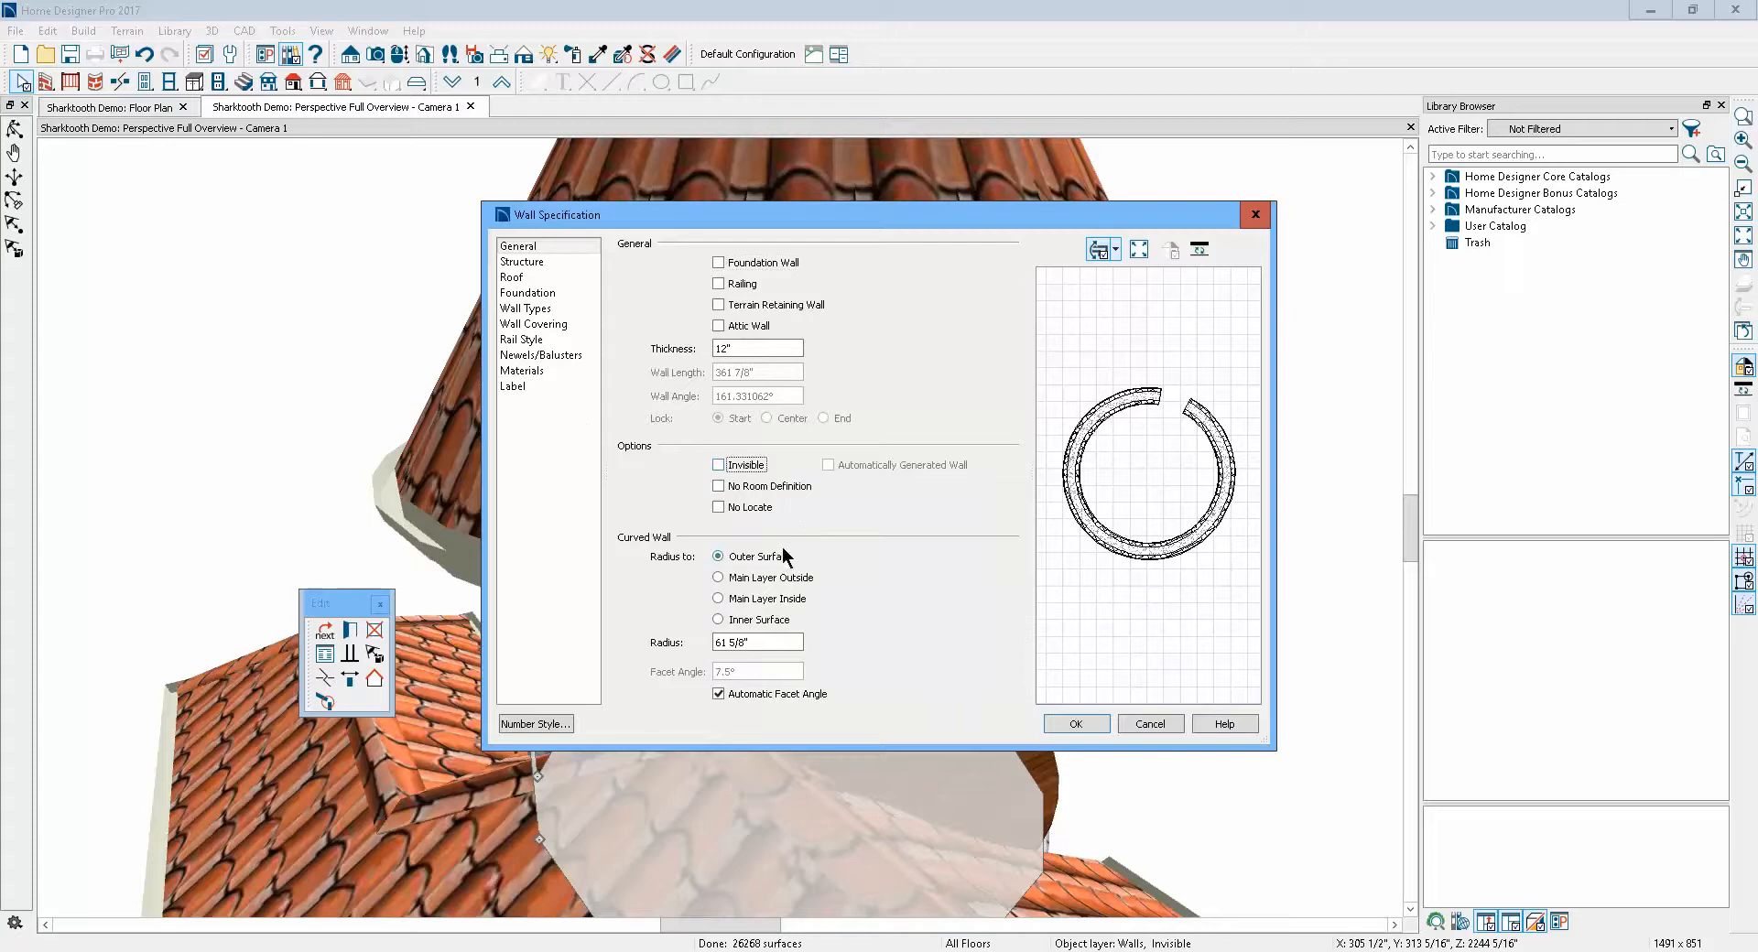
click(534, 263)
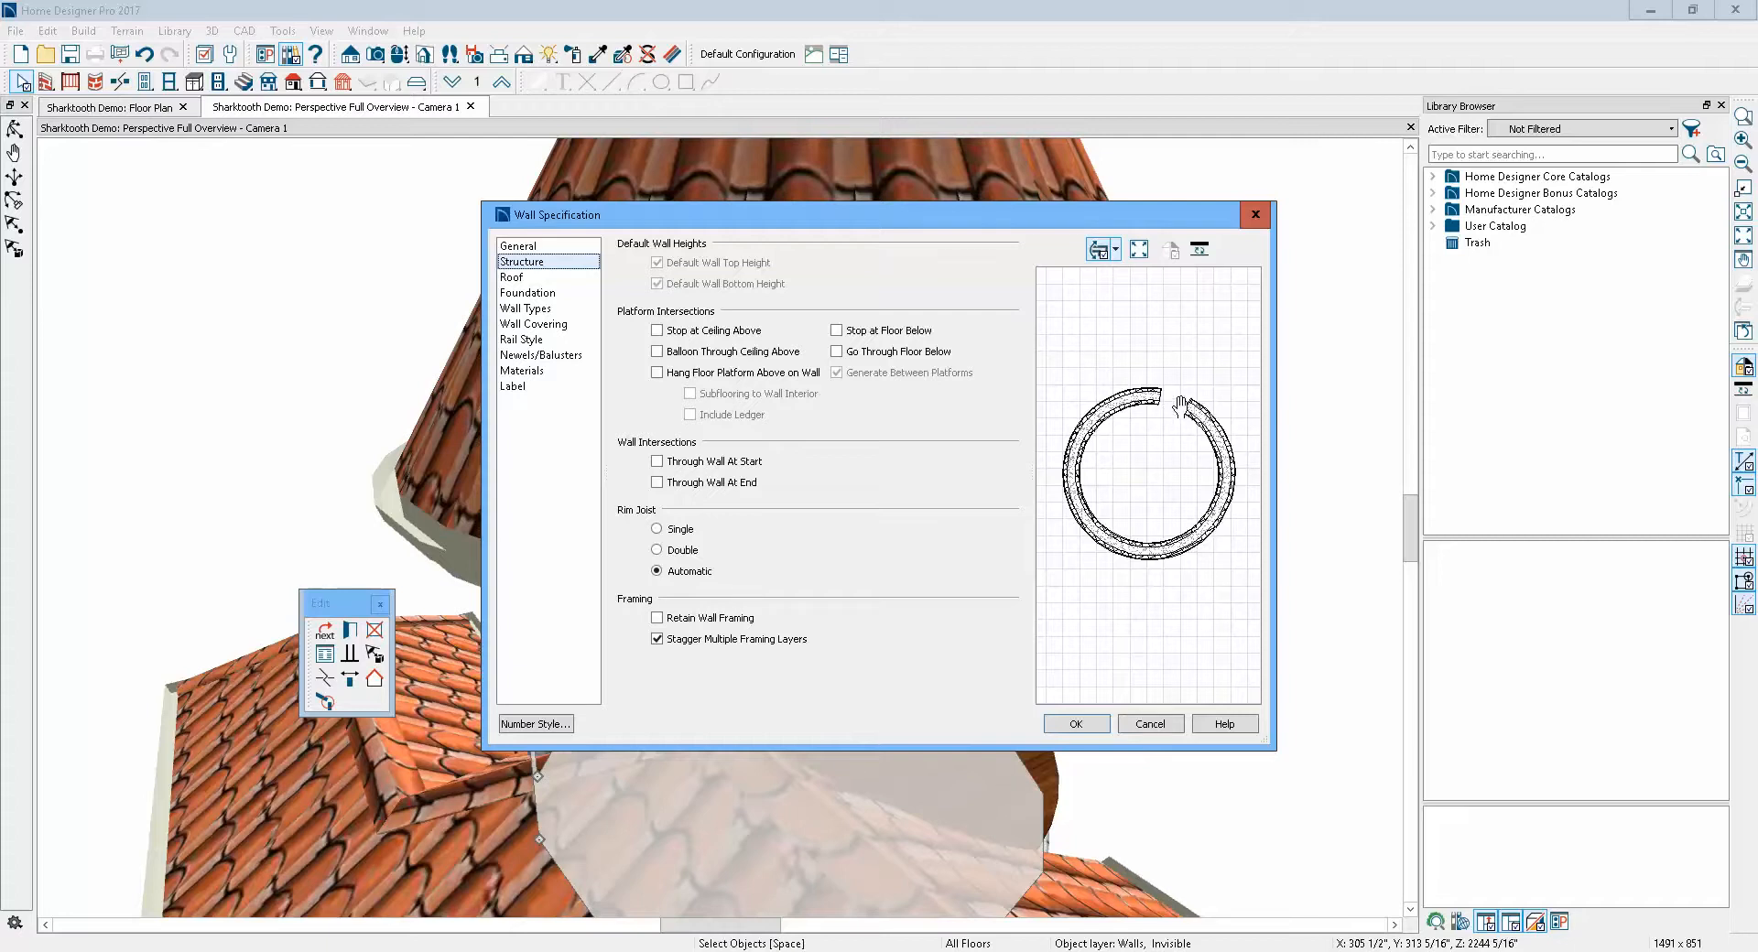
click(1077, 724)
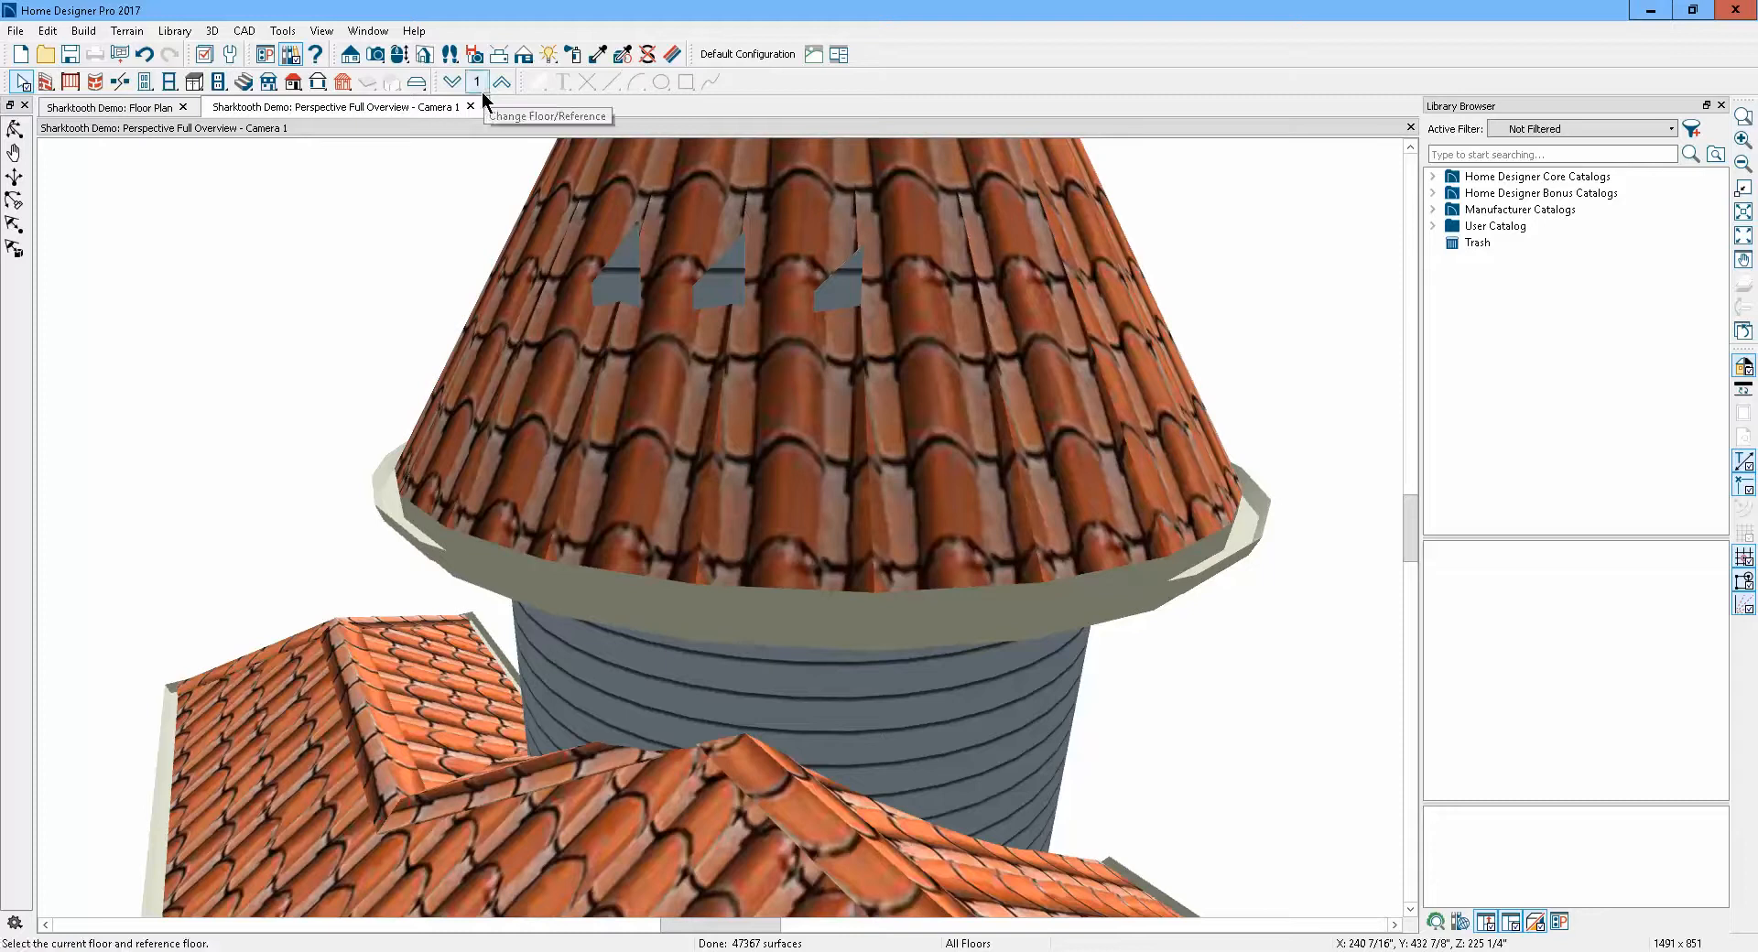
Switch to the floor plan, move up to Floor 2 and select the short curved wall segment at the turret's top
click(1411, 130)
scroll(1286, 458, up, 4)
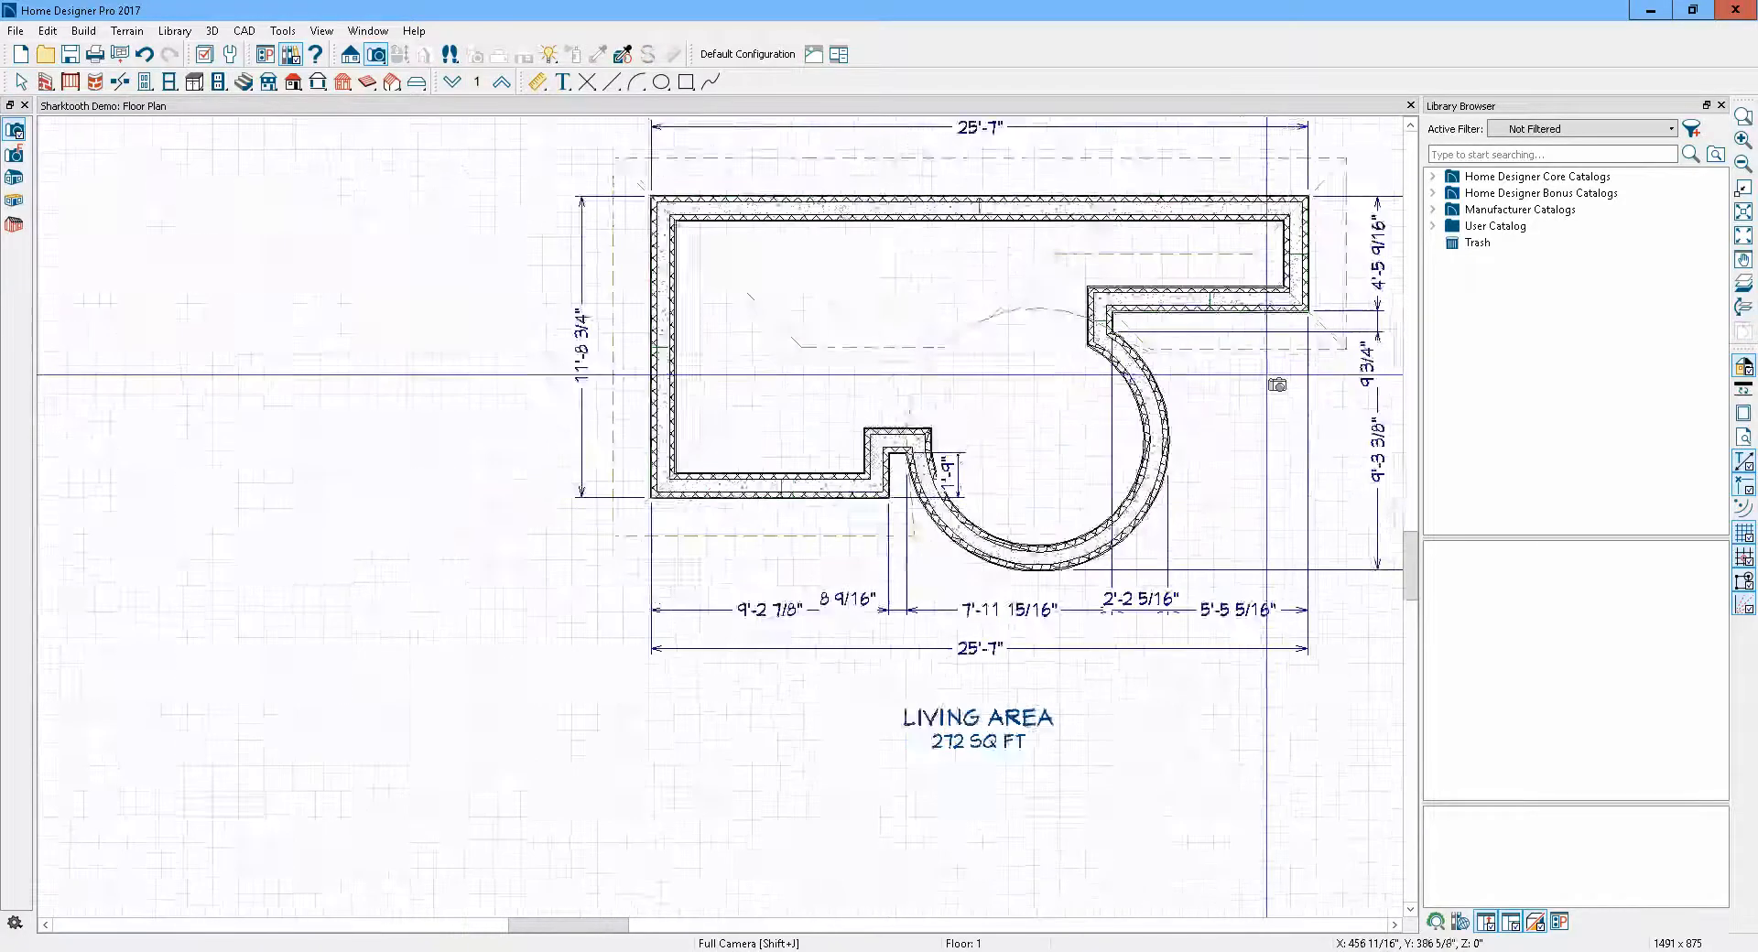
scroll(1276, 385, up, 2)
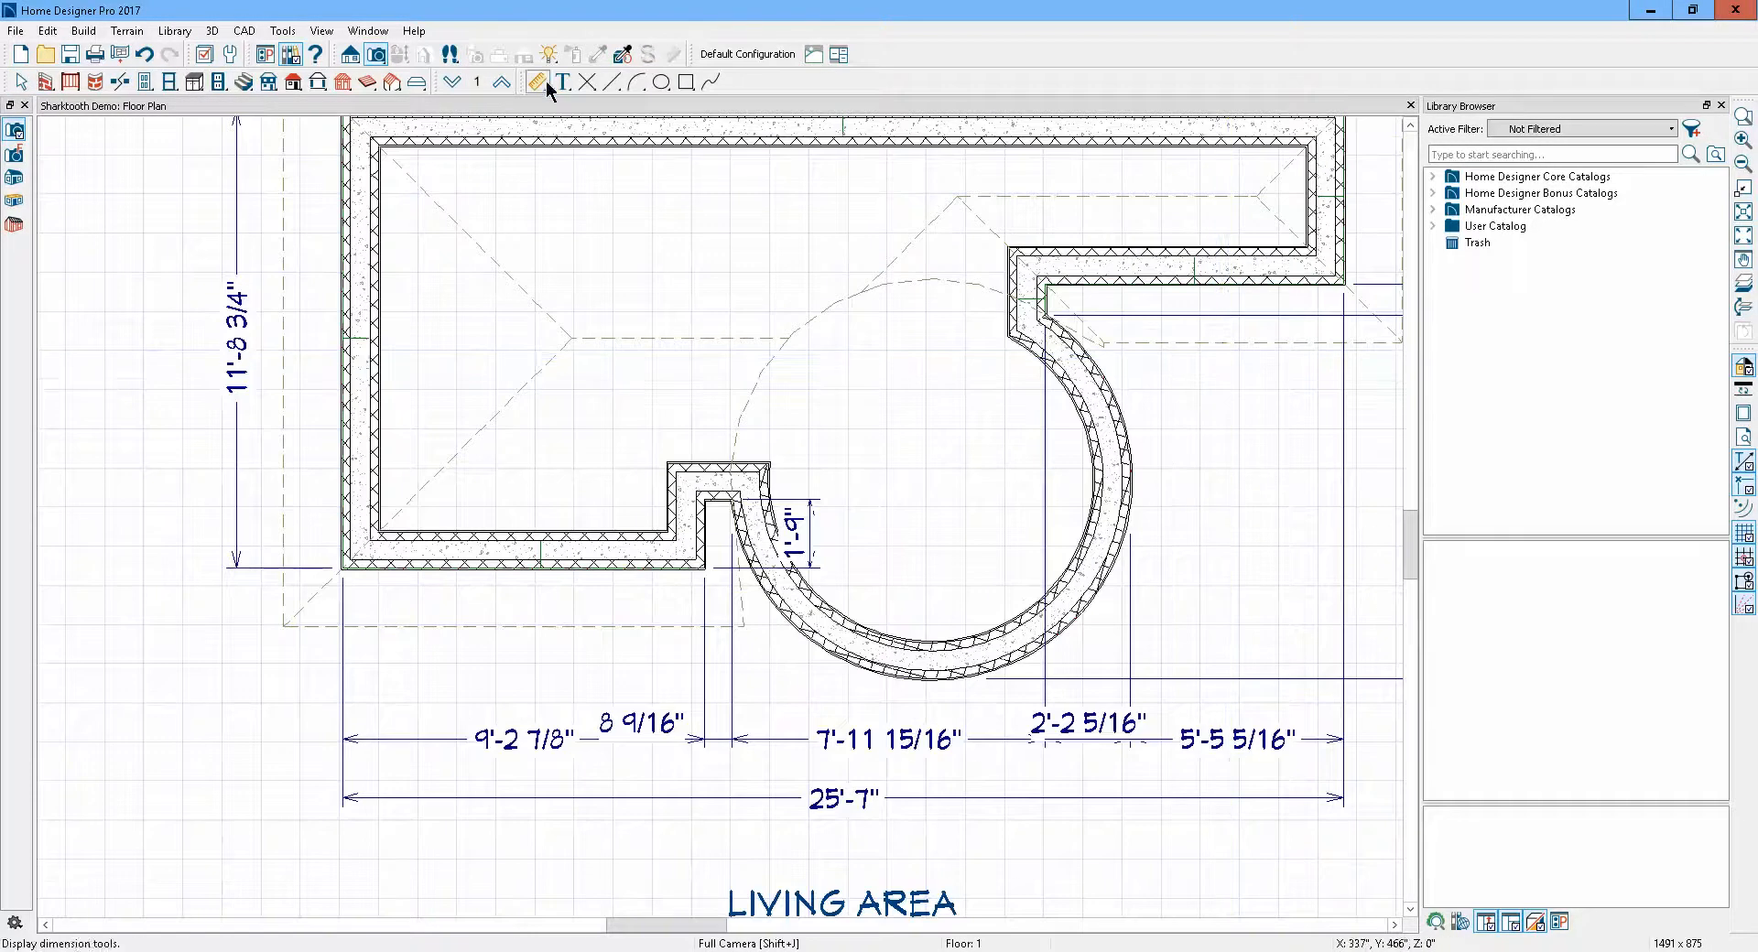
click(501, 82)
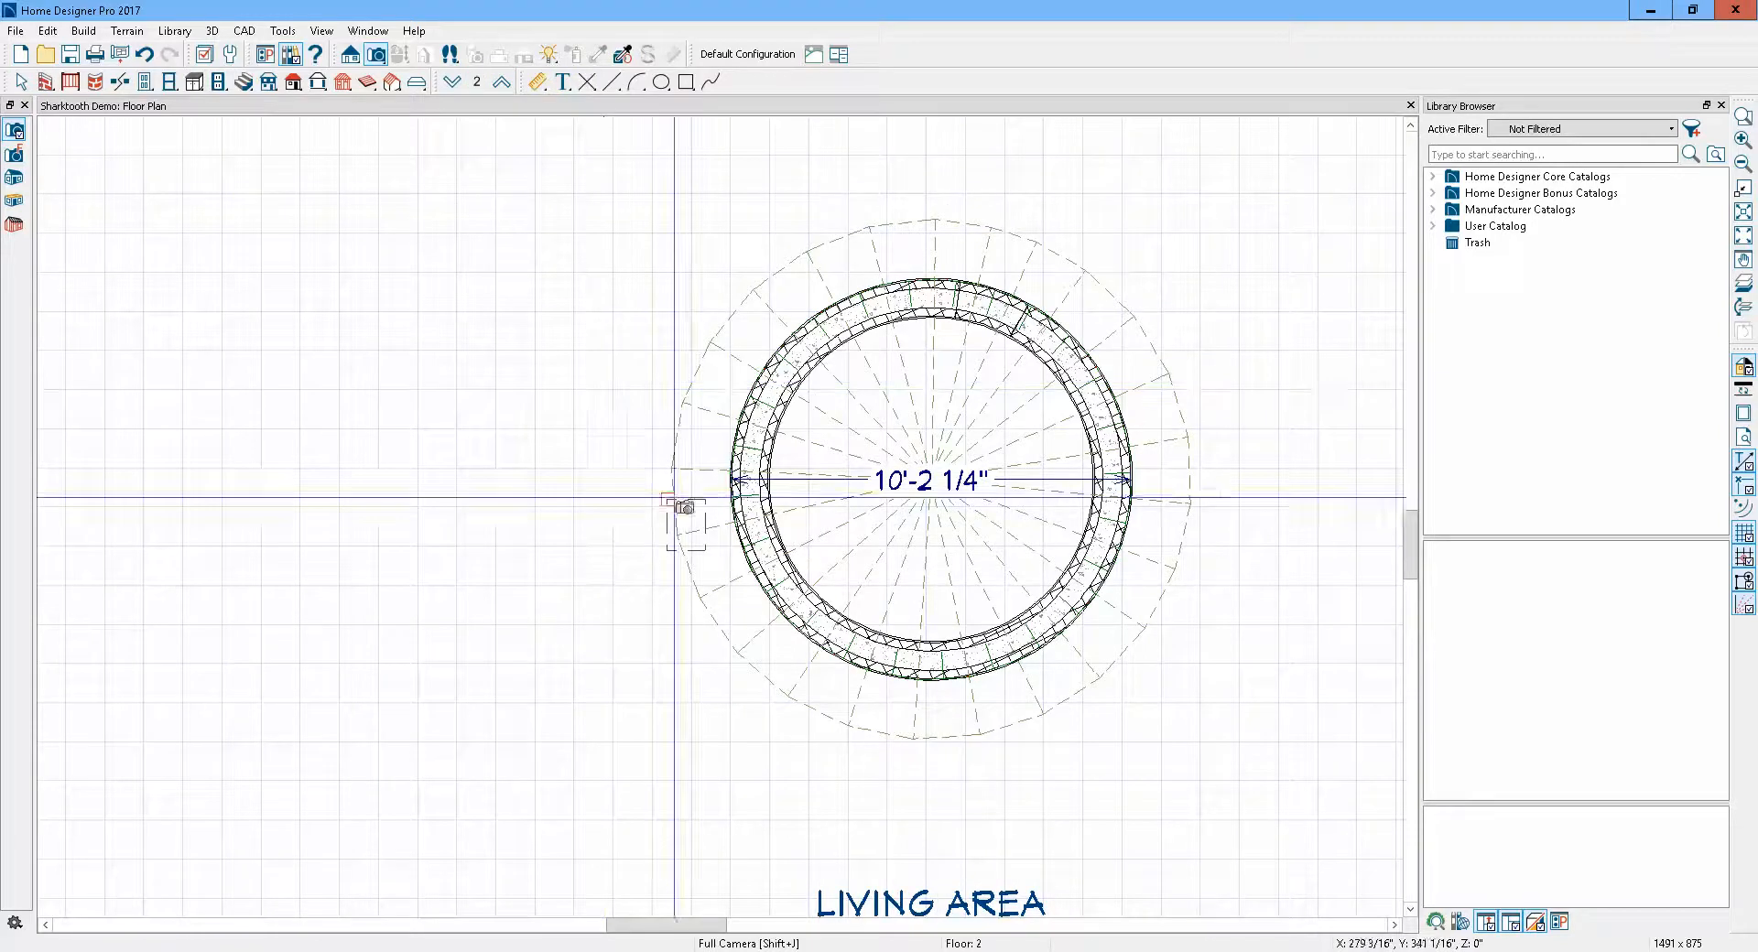
scroll(1060, 466, up, 2)
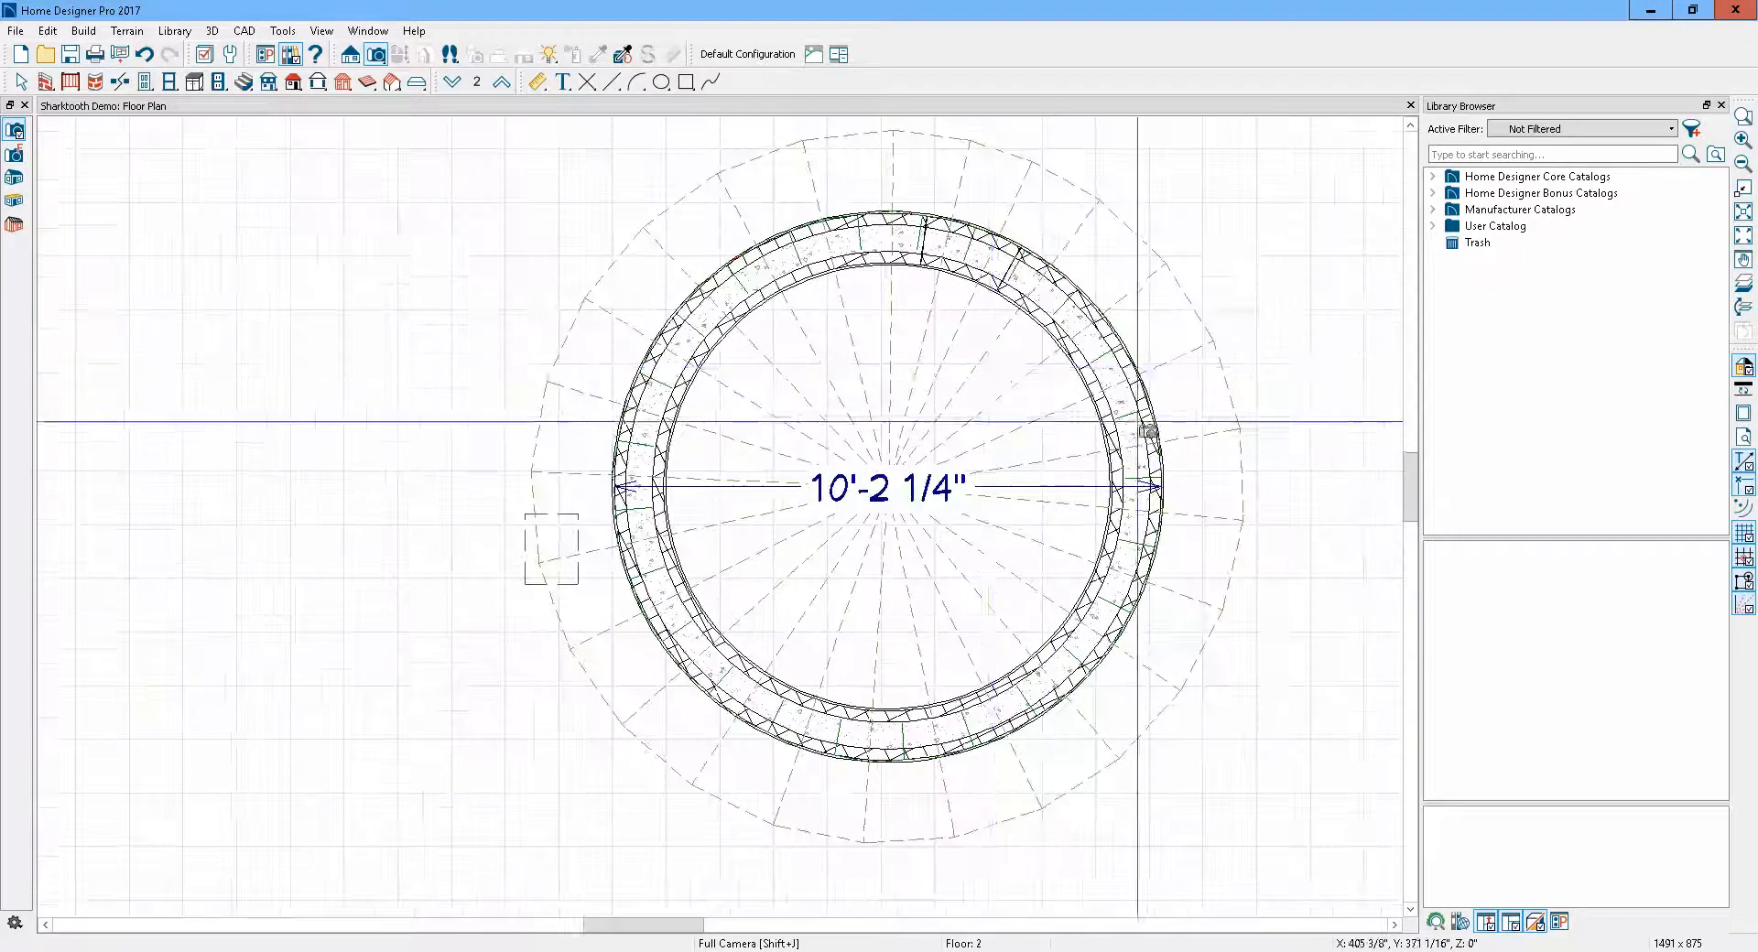
key(space)
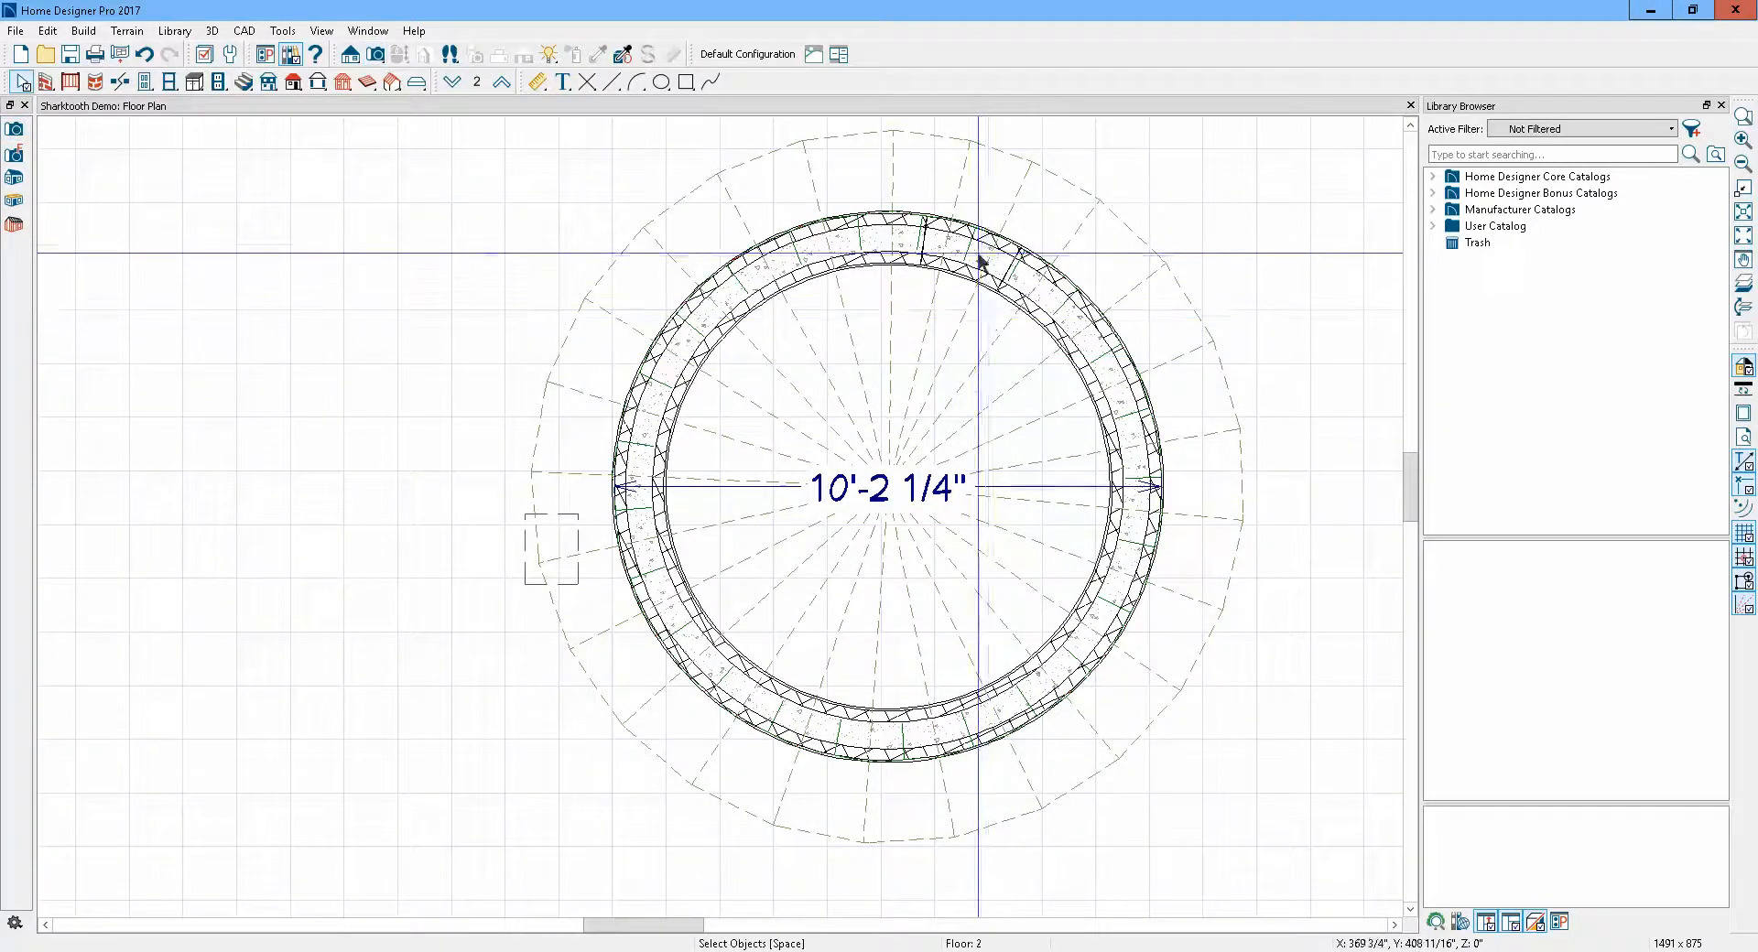
click(980, 261)
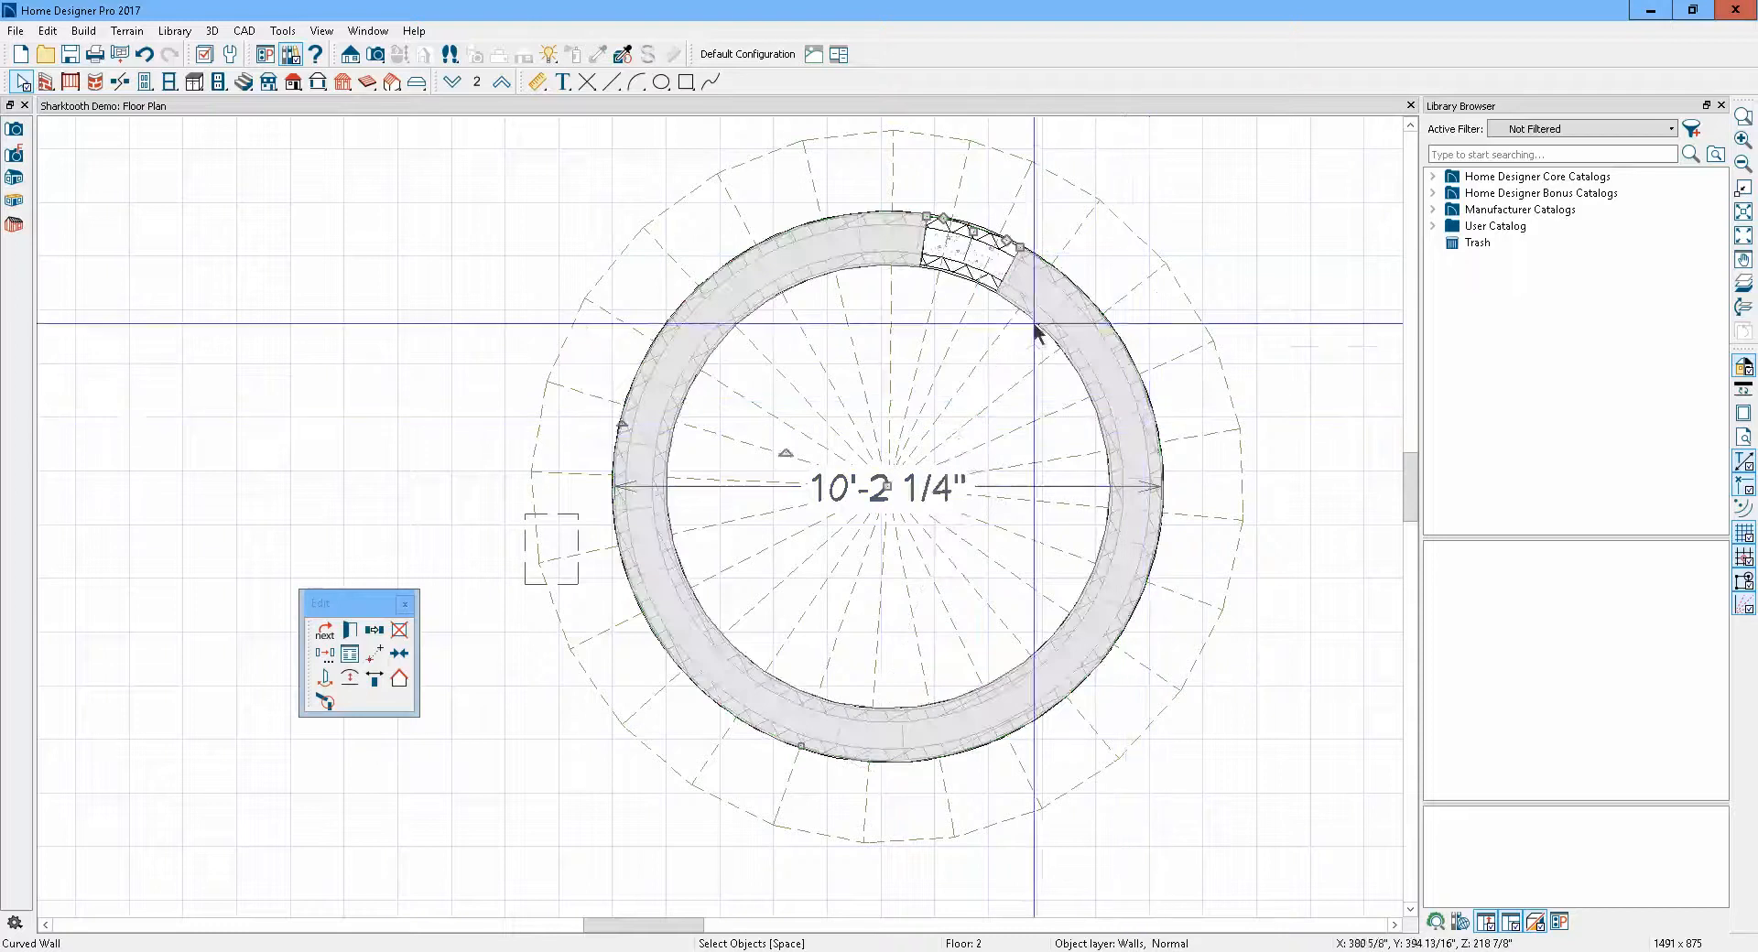
scroll(1021, 160, up, 3)
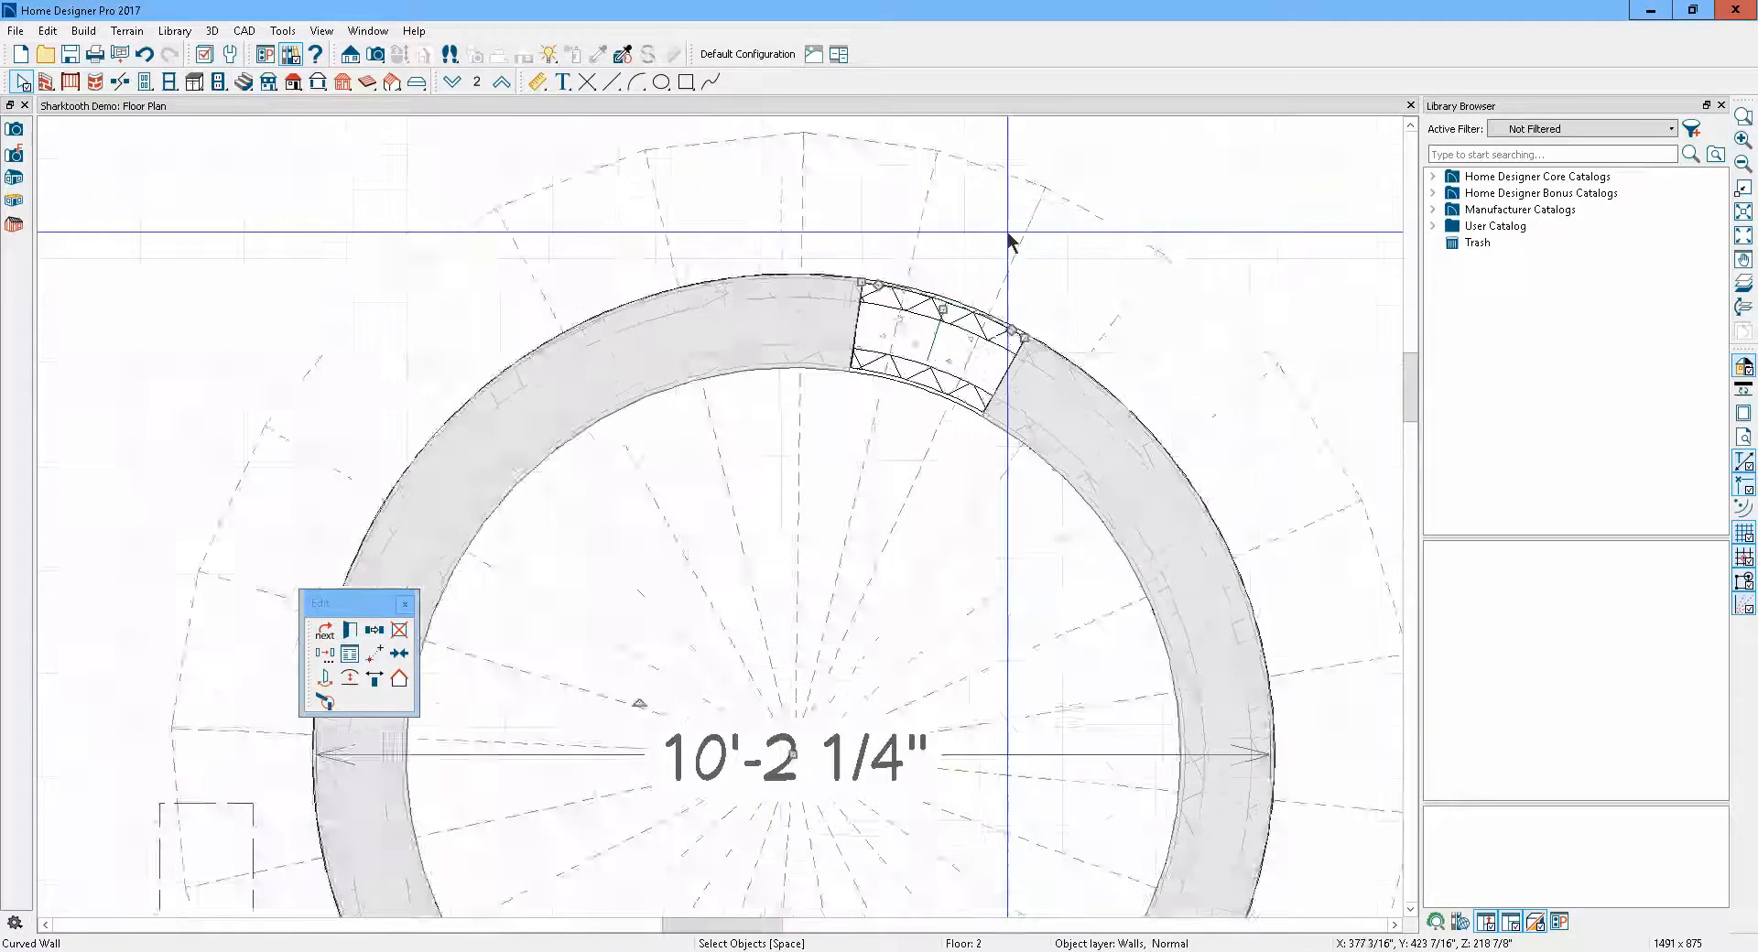
scroll(1007, 240, down, 3)
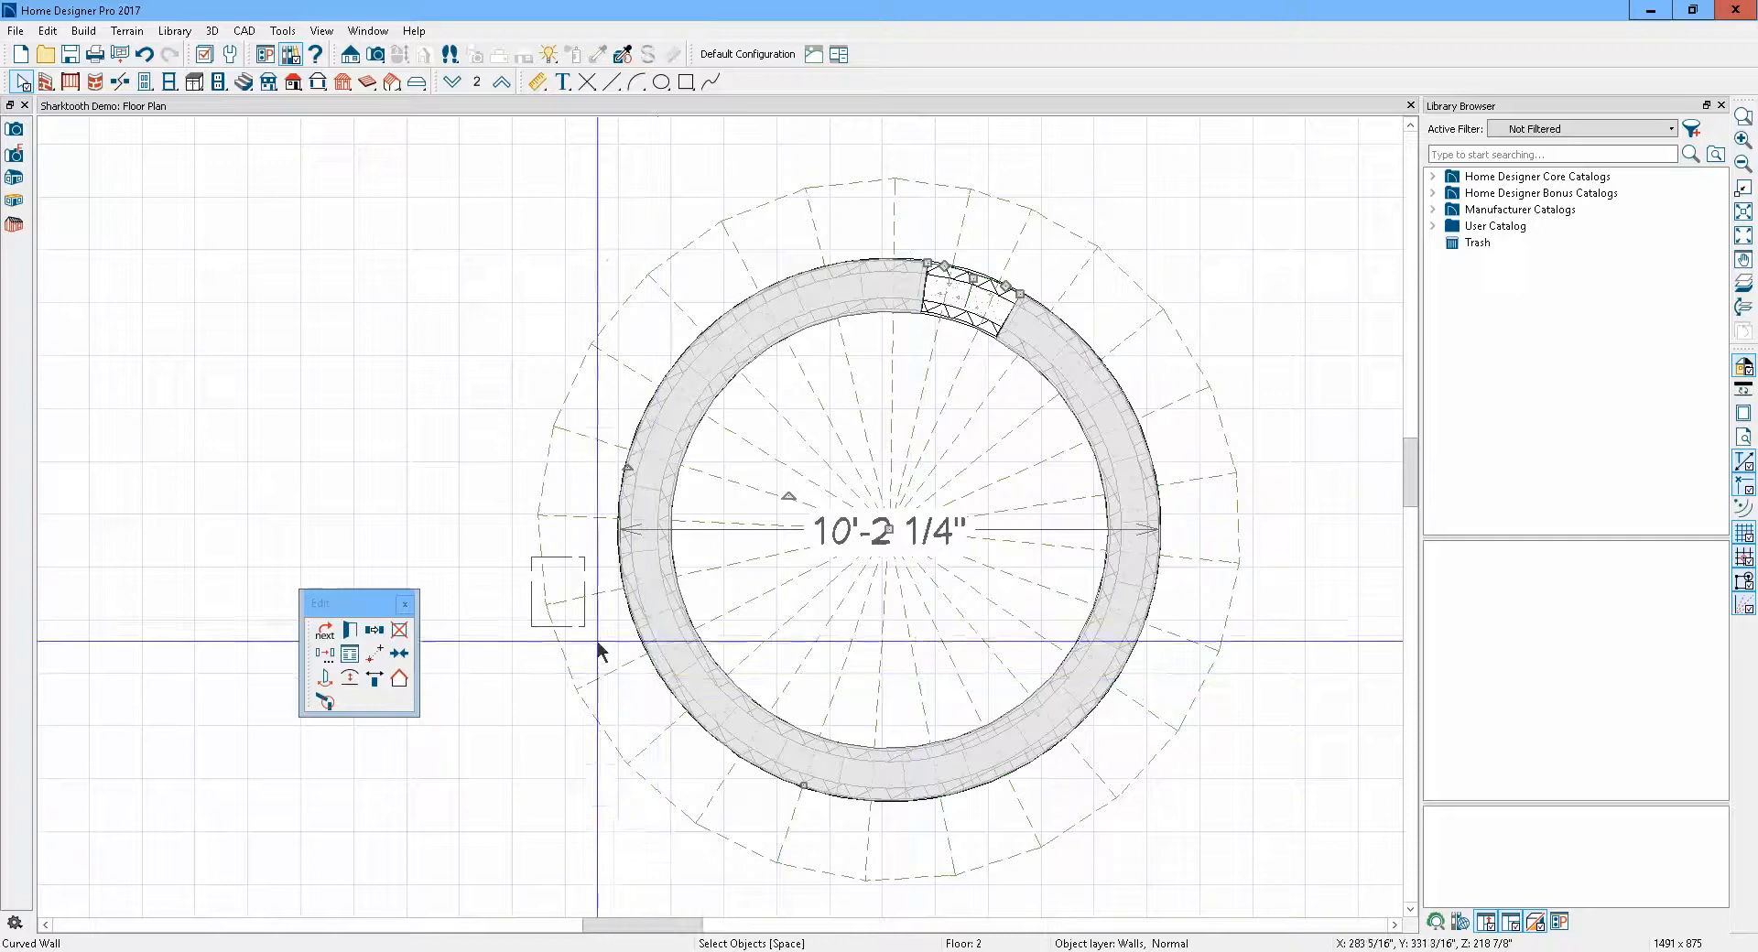
Open the specification of the small invisible attic wall beside the turret to inspect it, then cancel
right_click(569, 575)
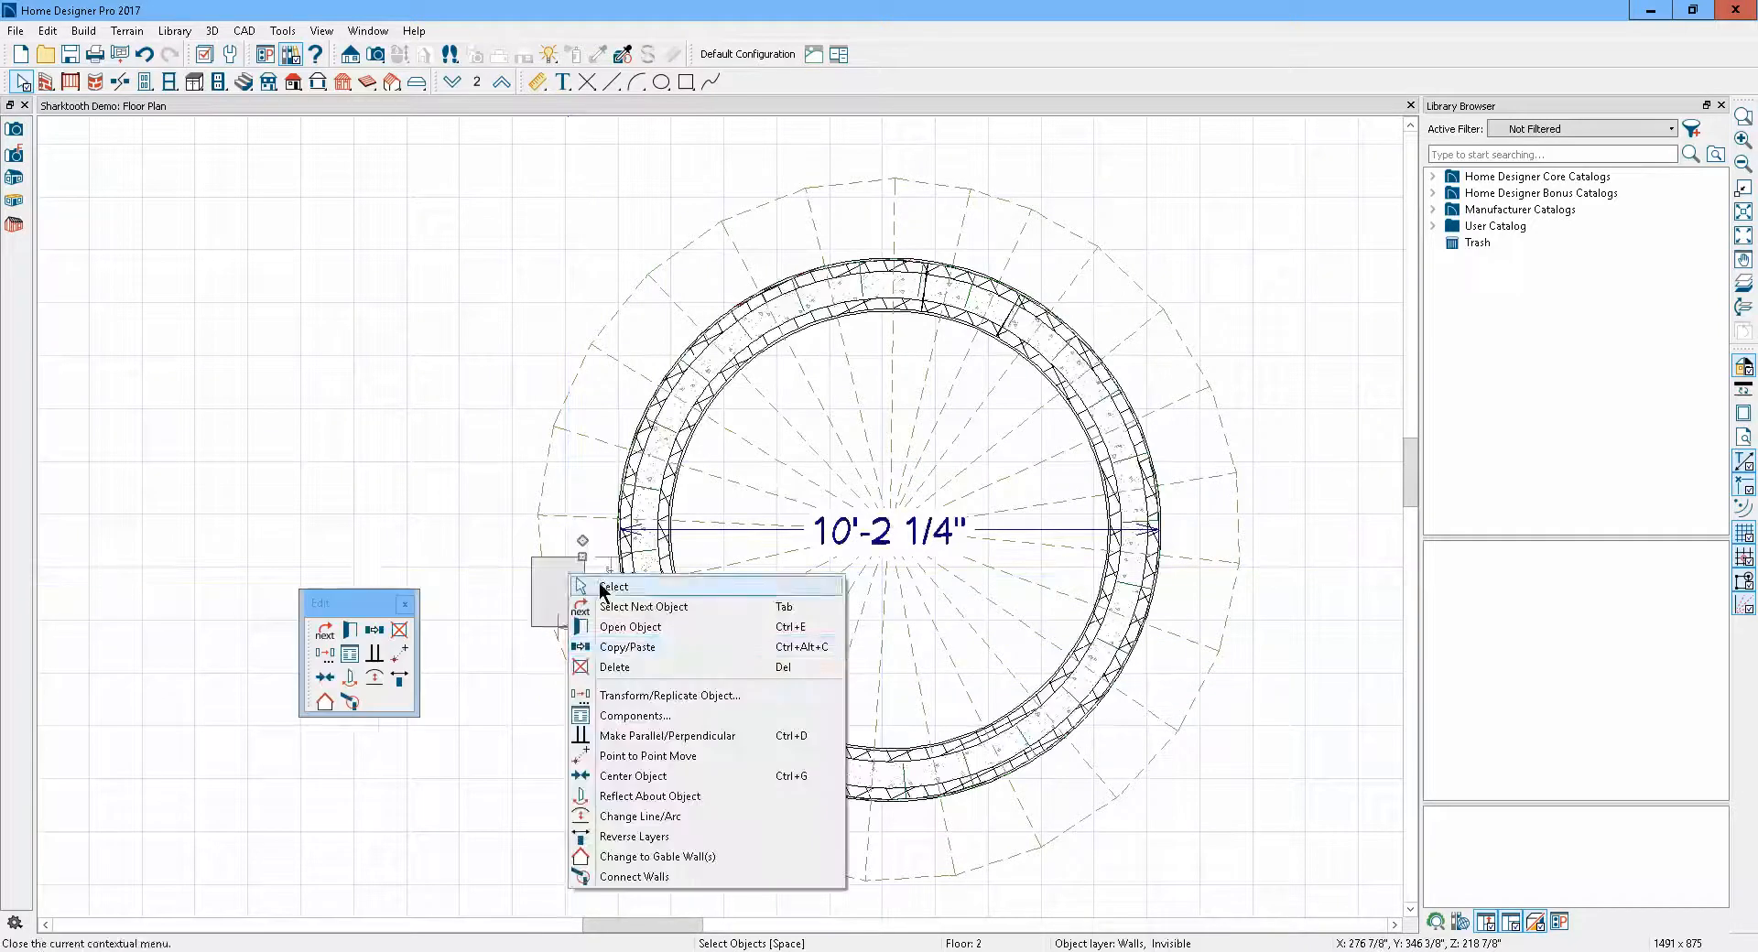
click(630, 627)
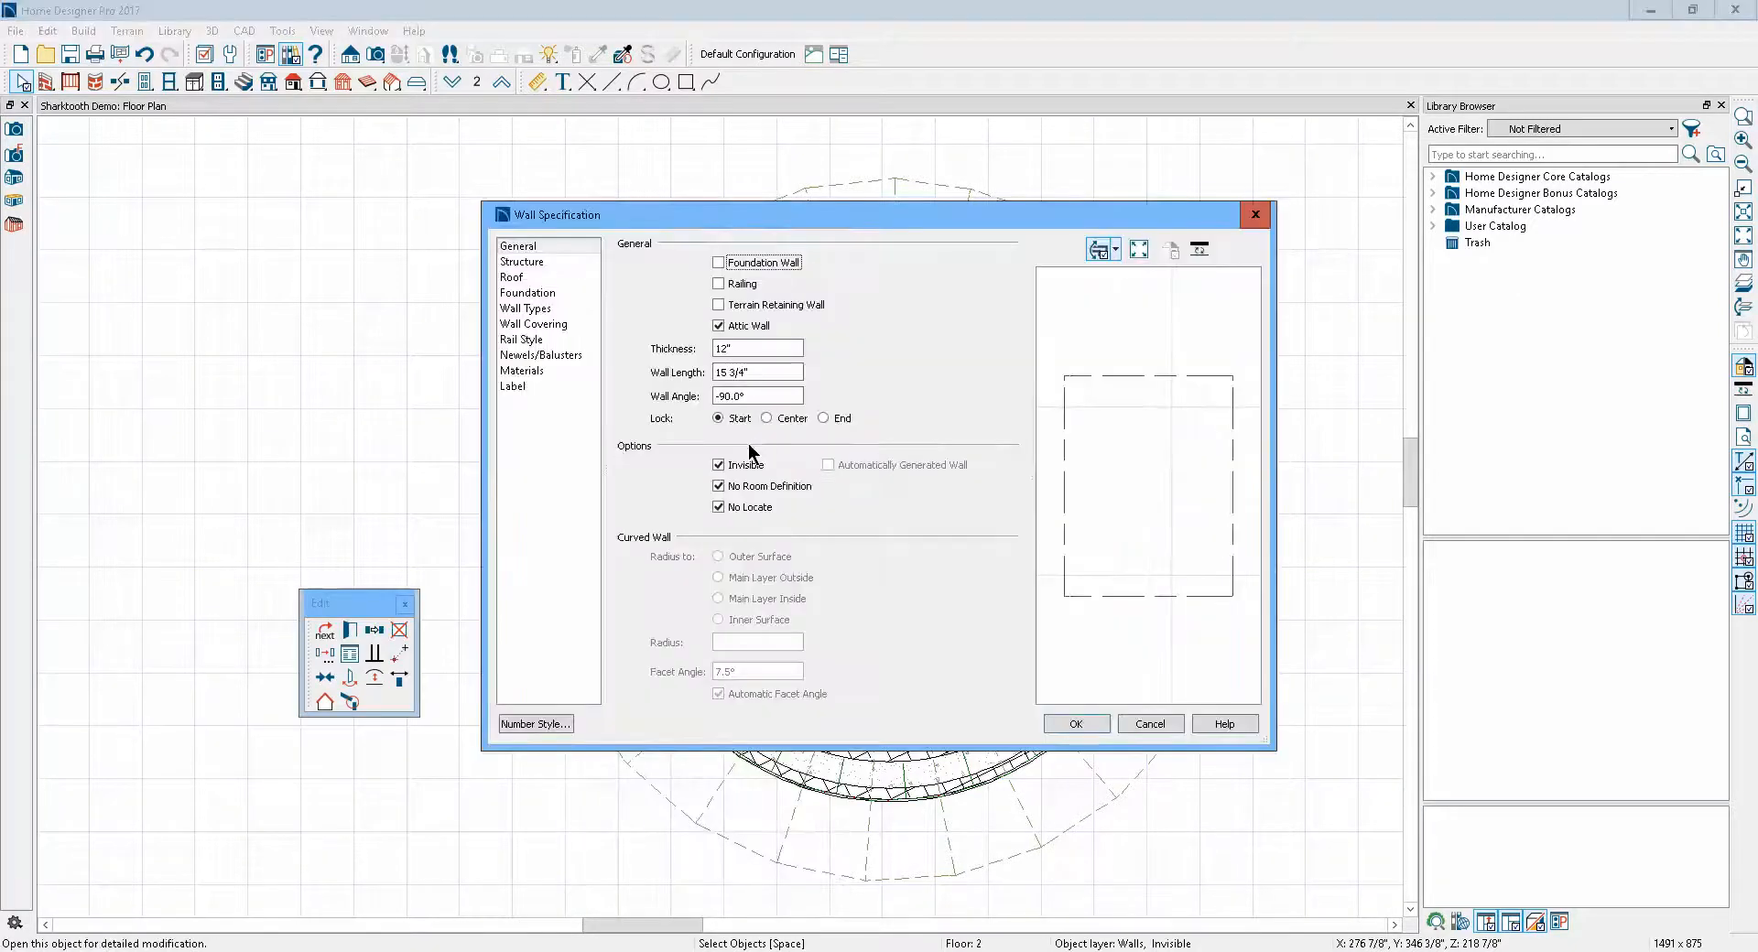
click(1150, 724)
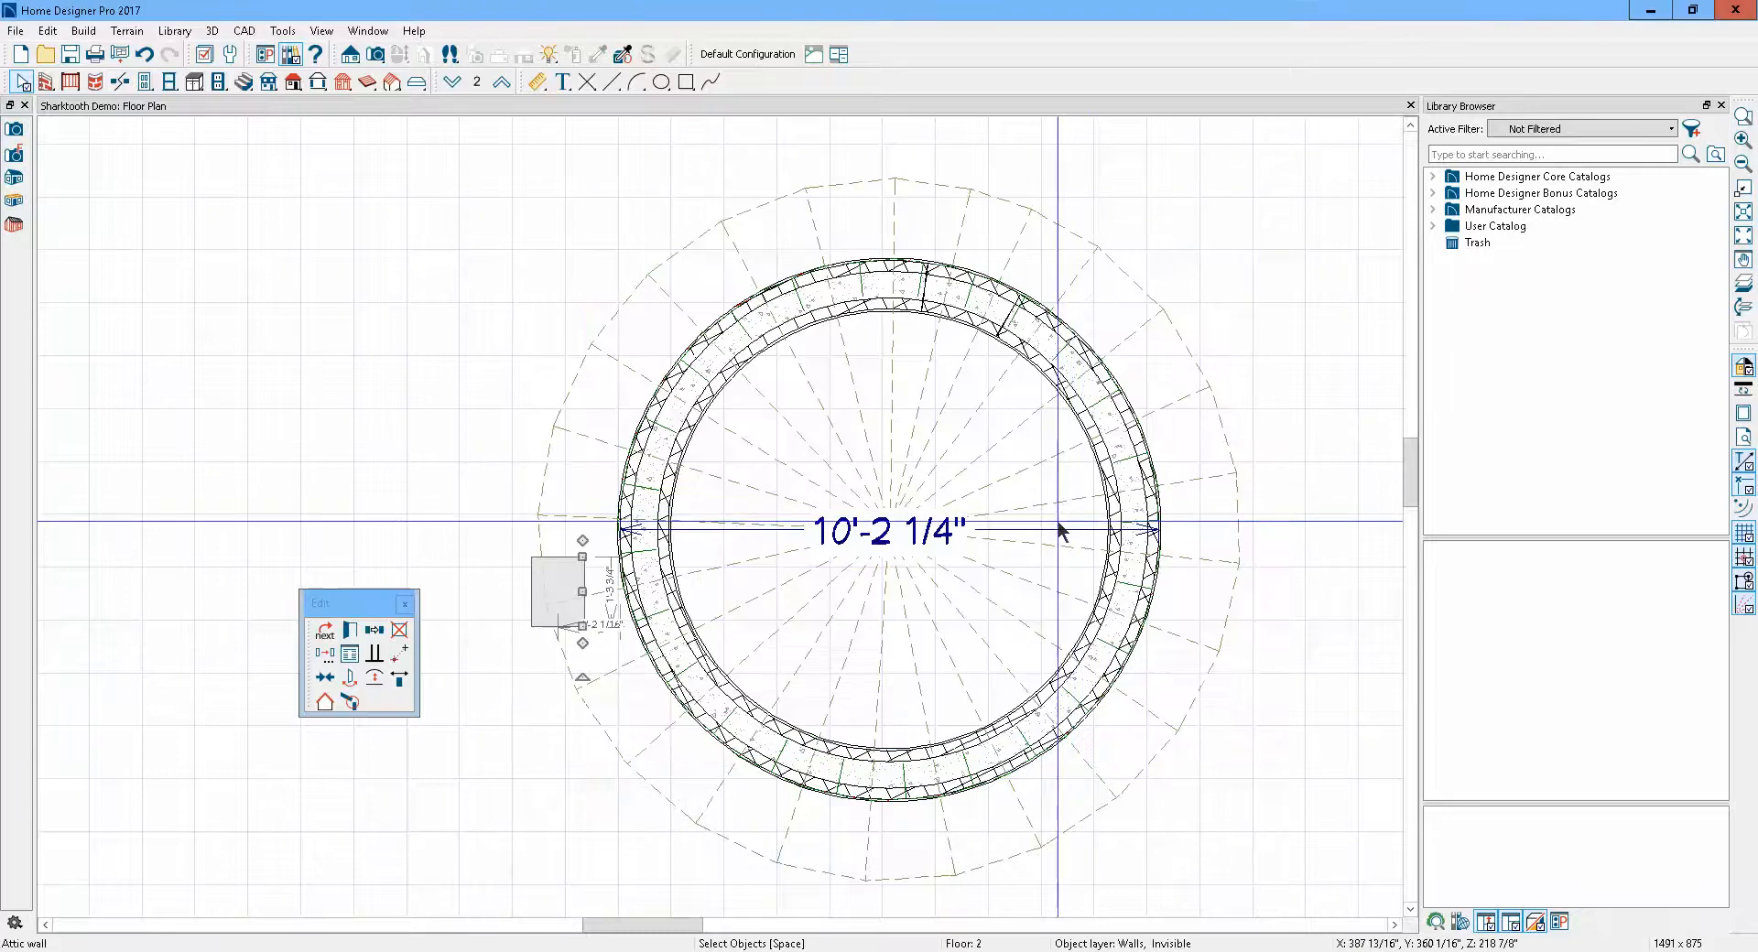
Shorten the main curved turret wall to the right half and stretch the short top segment around the upper left
click(1023, 344)
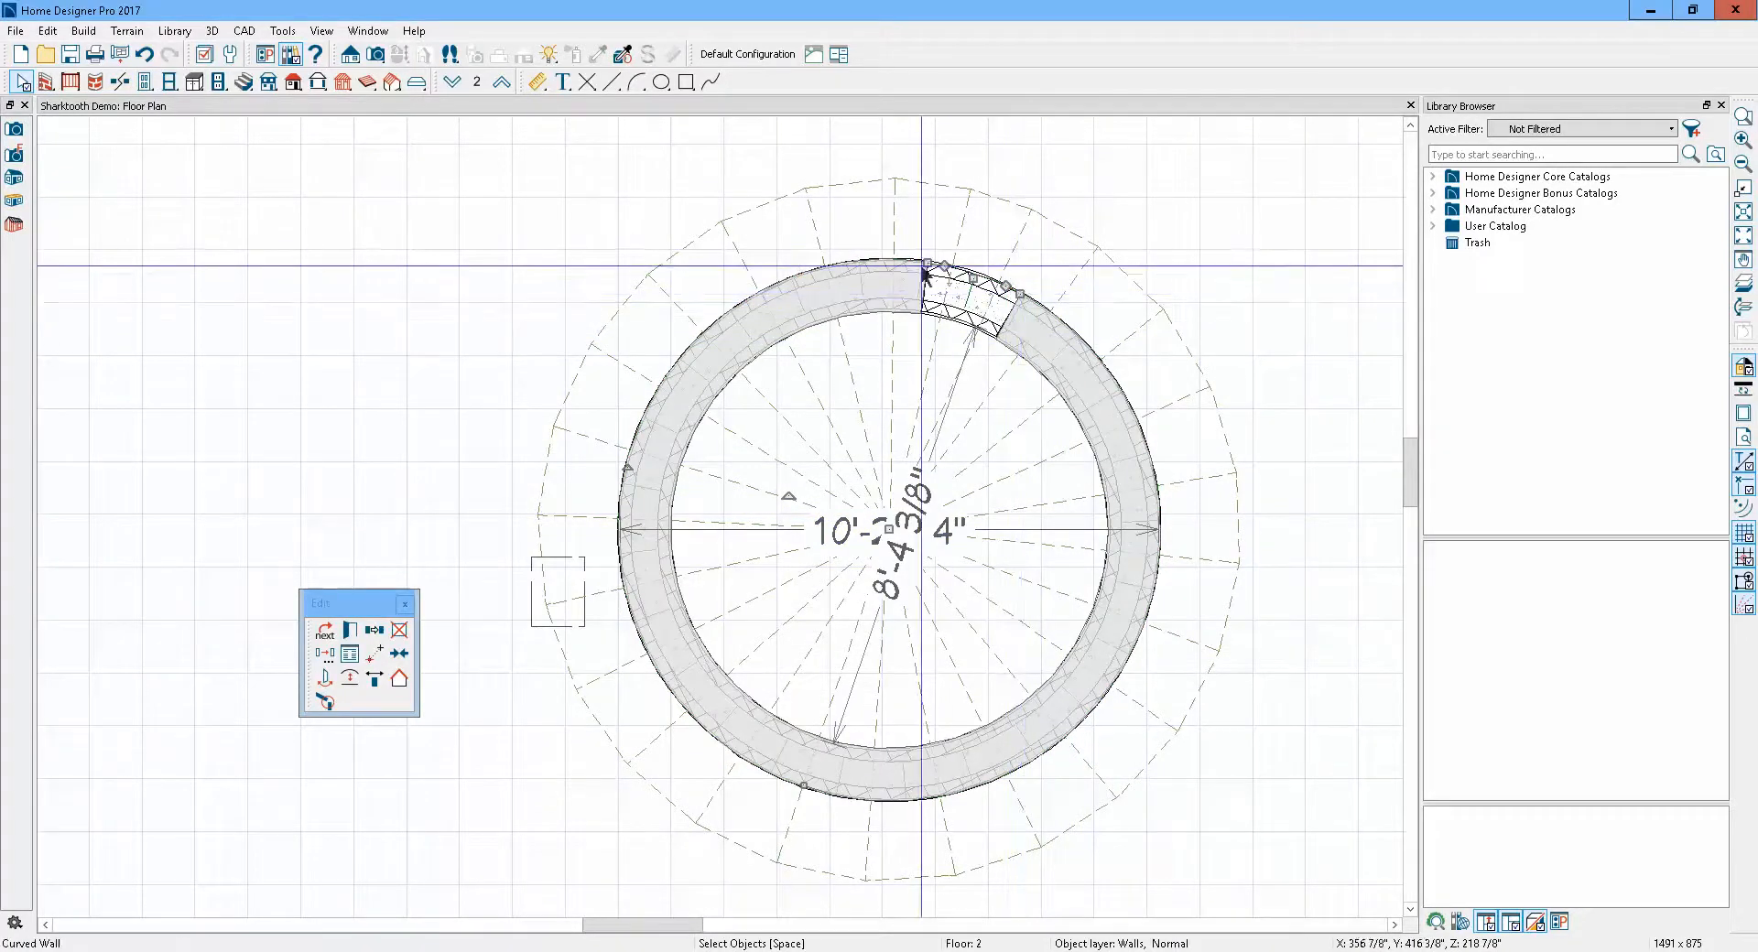
mouse_move(926, 263)
mouse_down()
mouse_move(760, 279)
mouse_move(618, 474)
mouse_move(632, 604)
mouse_move(727, 767)
mouse_move(852, 787)
mouse_up()
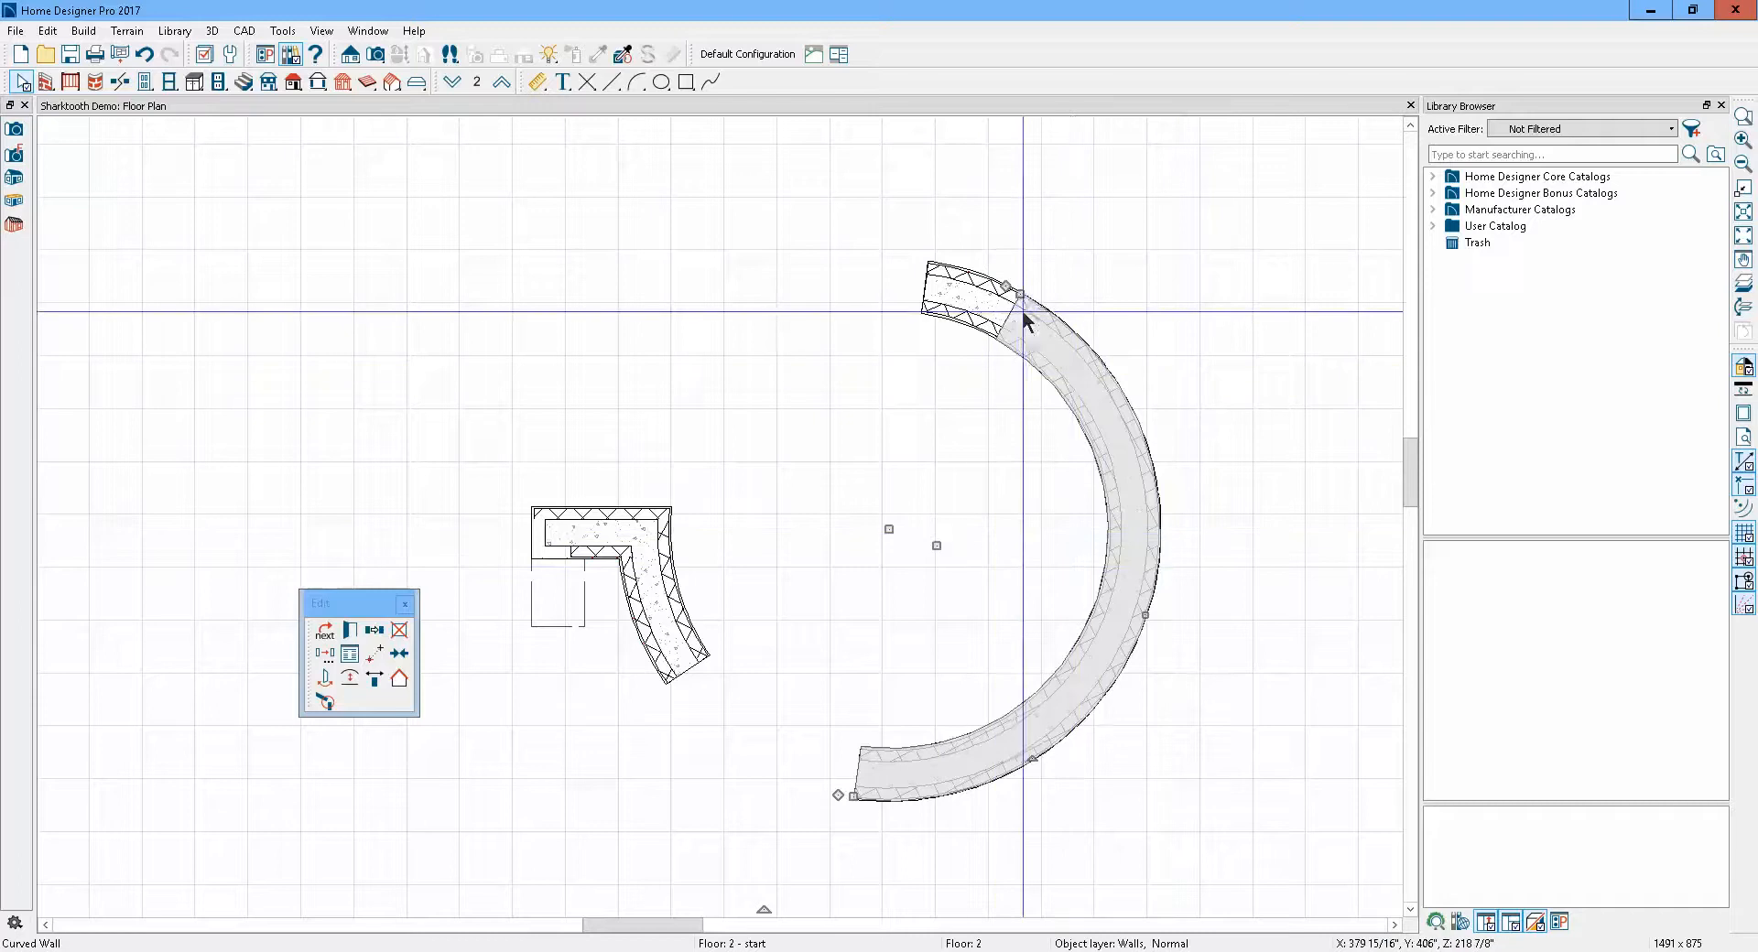
click(966, 303)
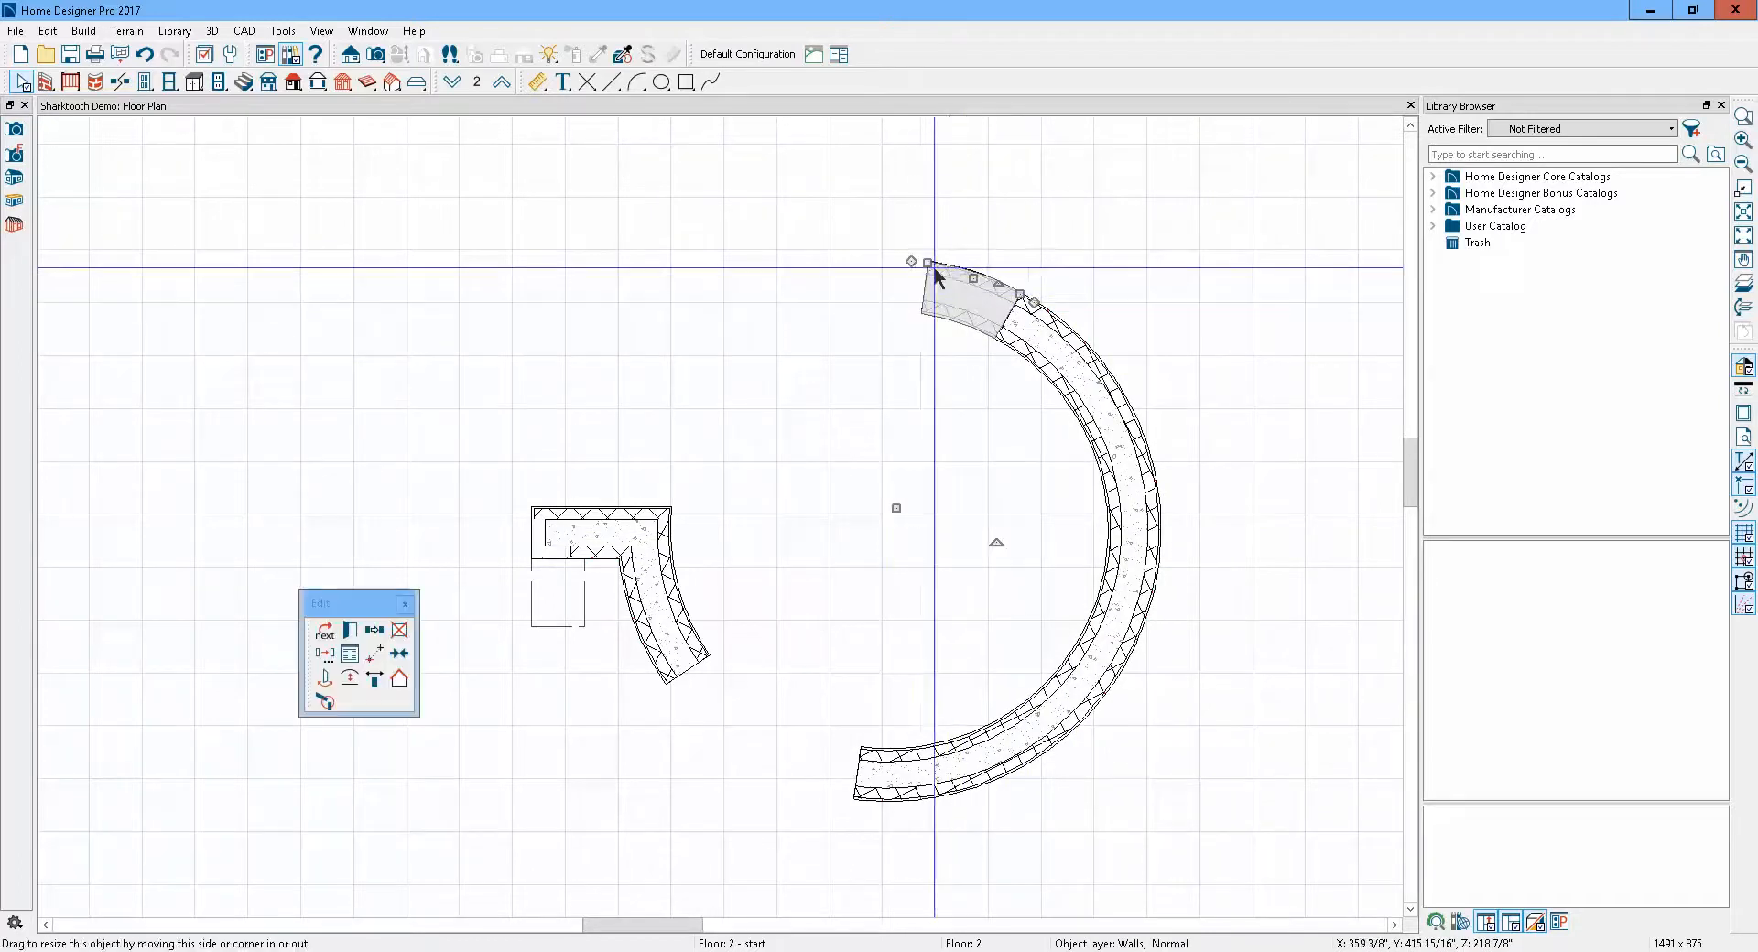
drag(927, 263, 583, 475)
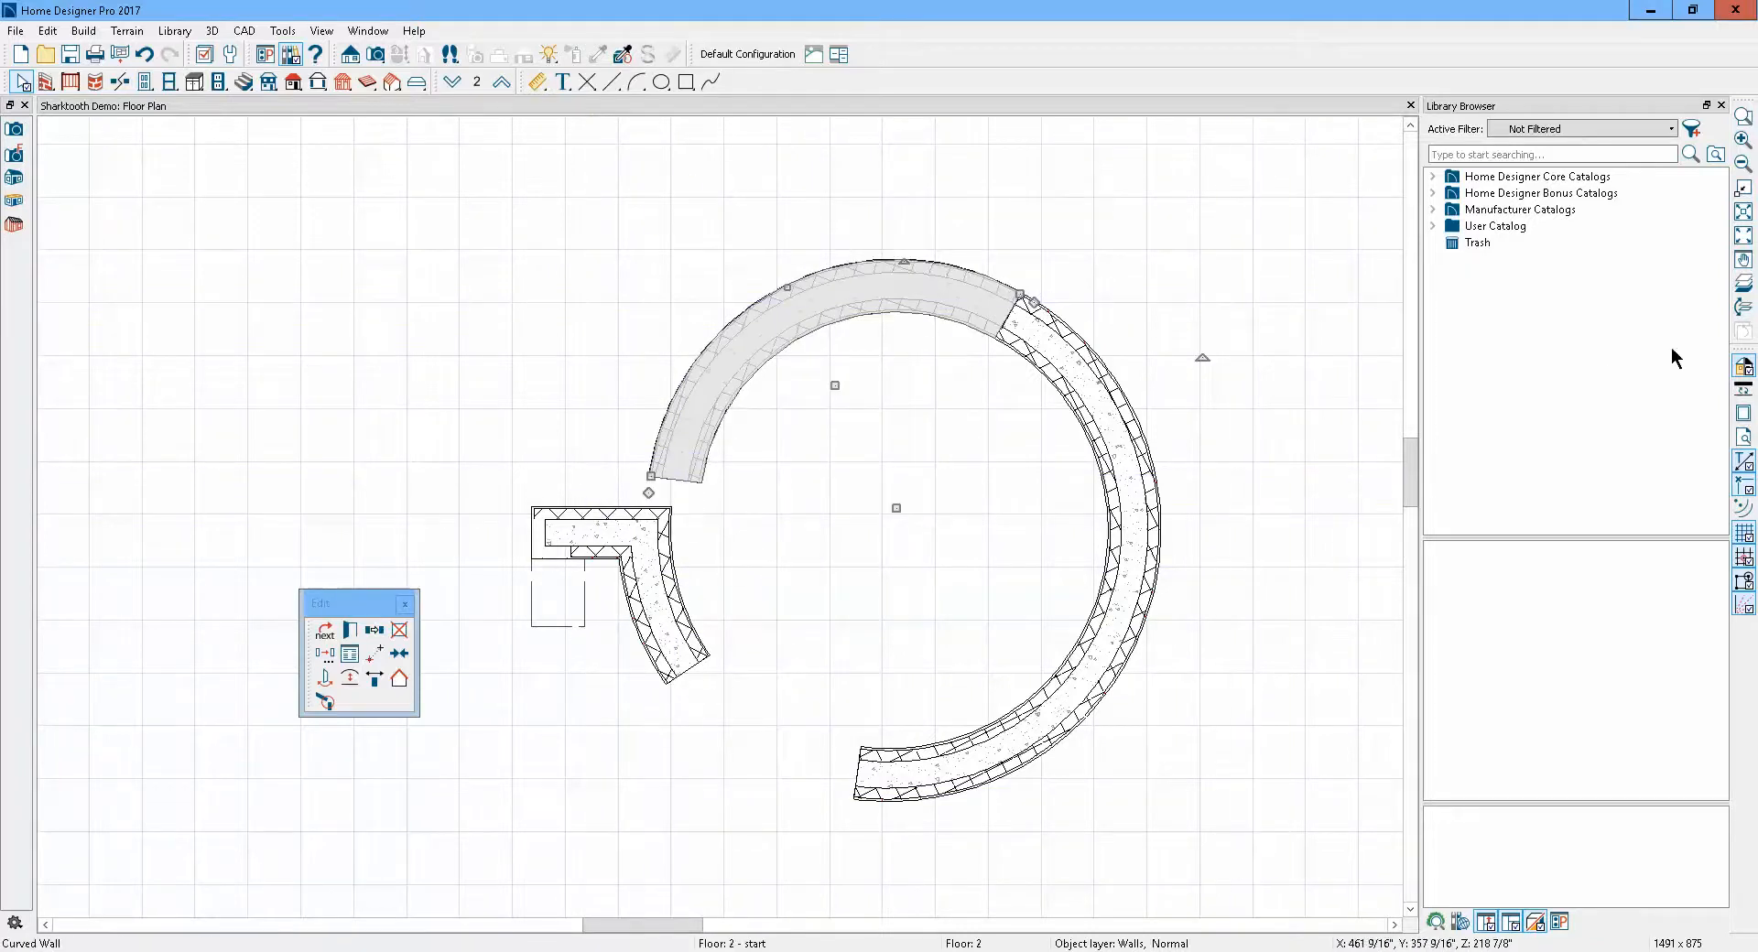
Display the roof planes and extend the curved attic wall at the side junction around the lower left to meet the main wall
click(1744, 284)
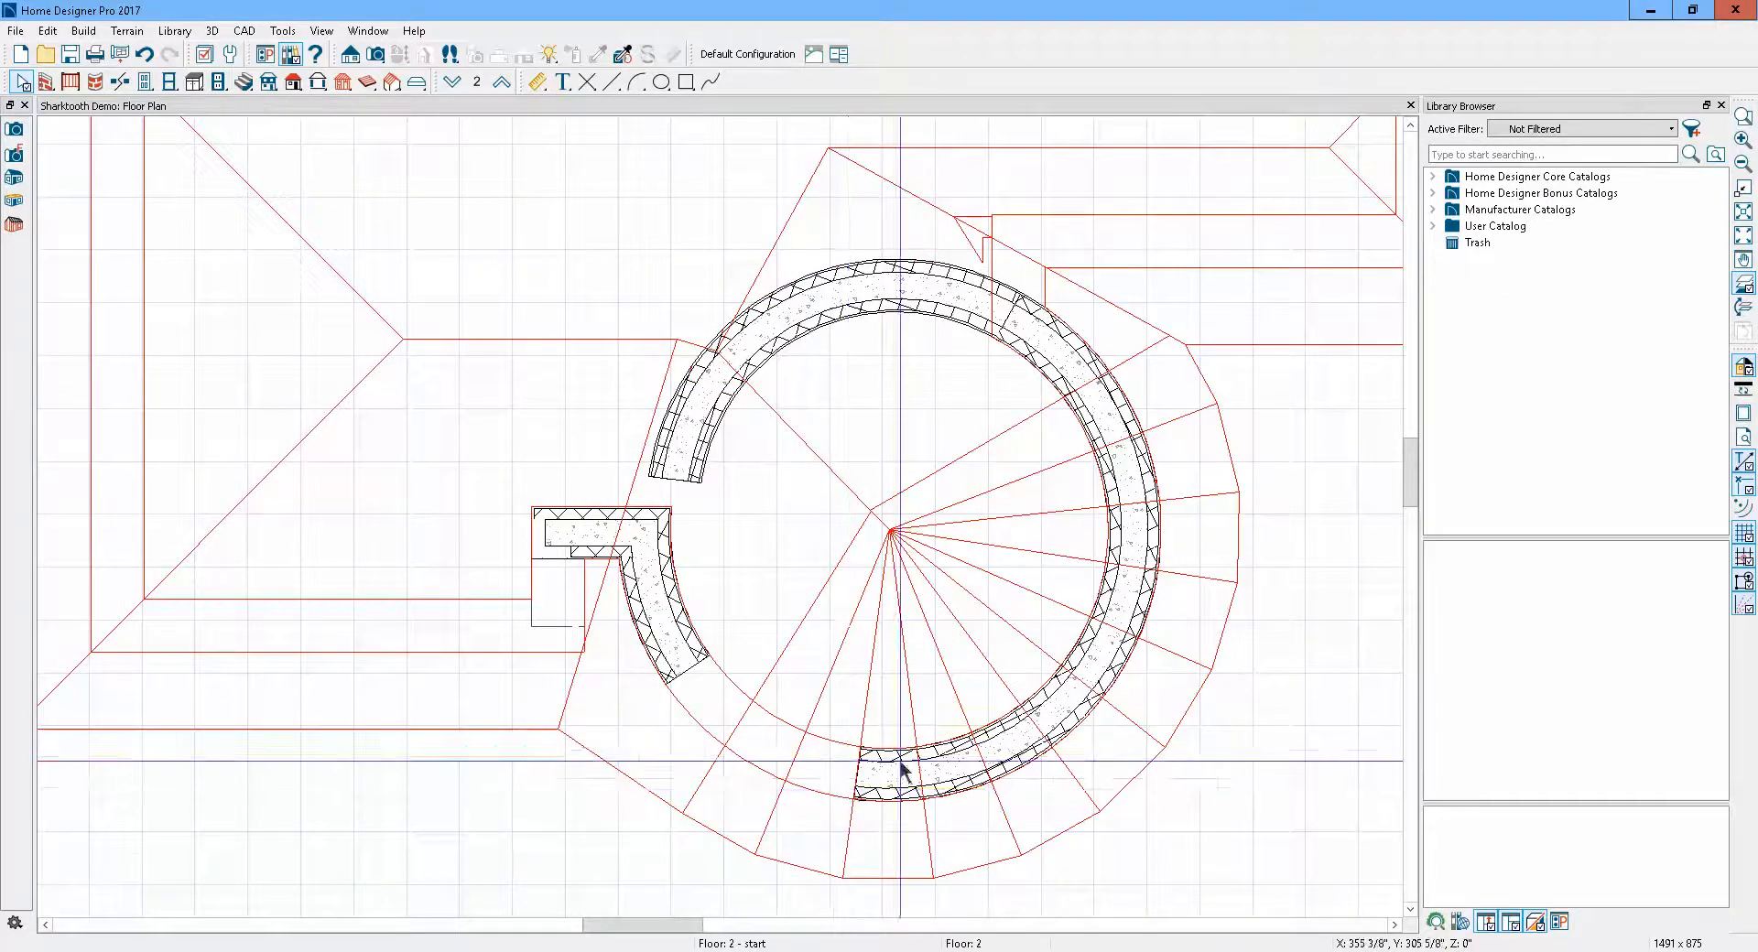
scroll(902, 769, up, 3)
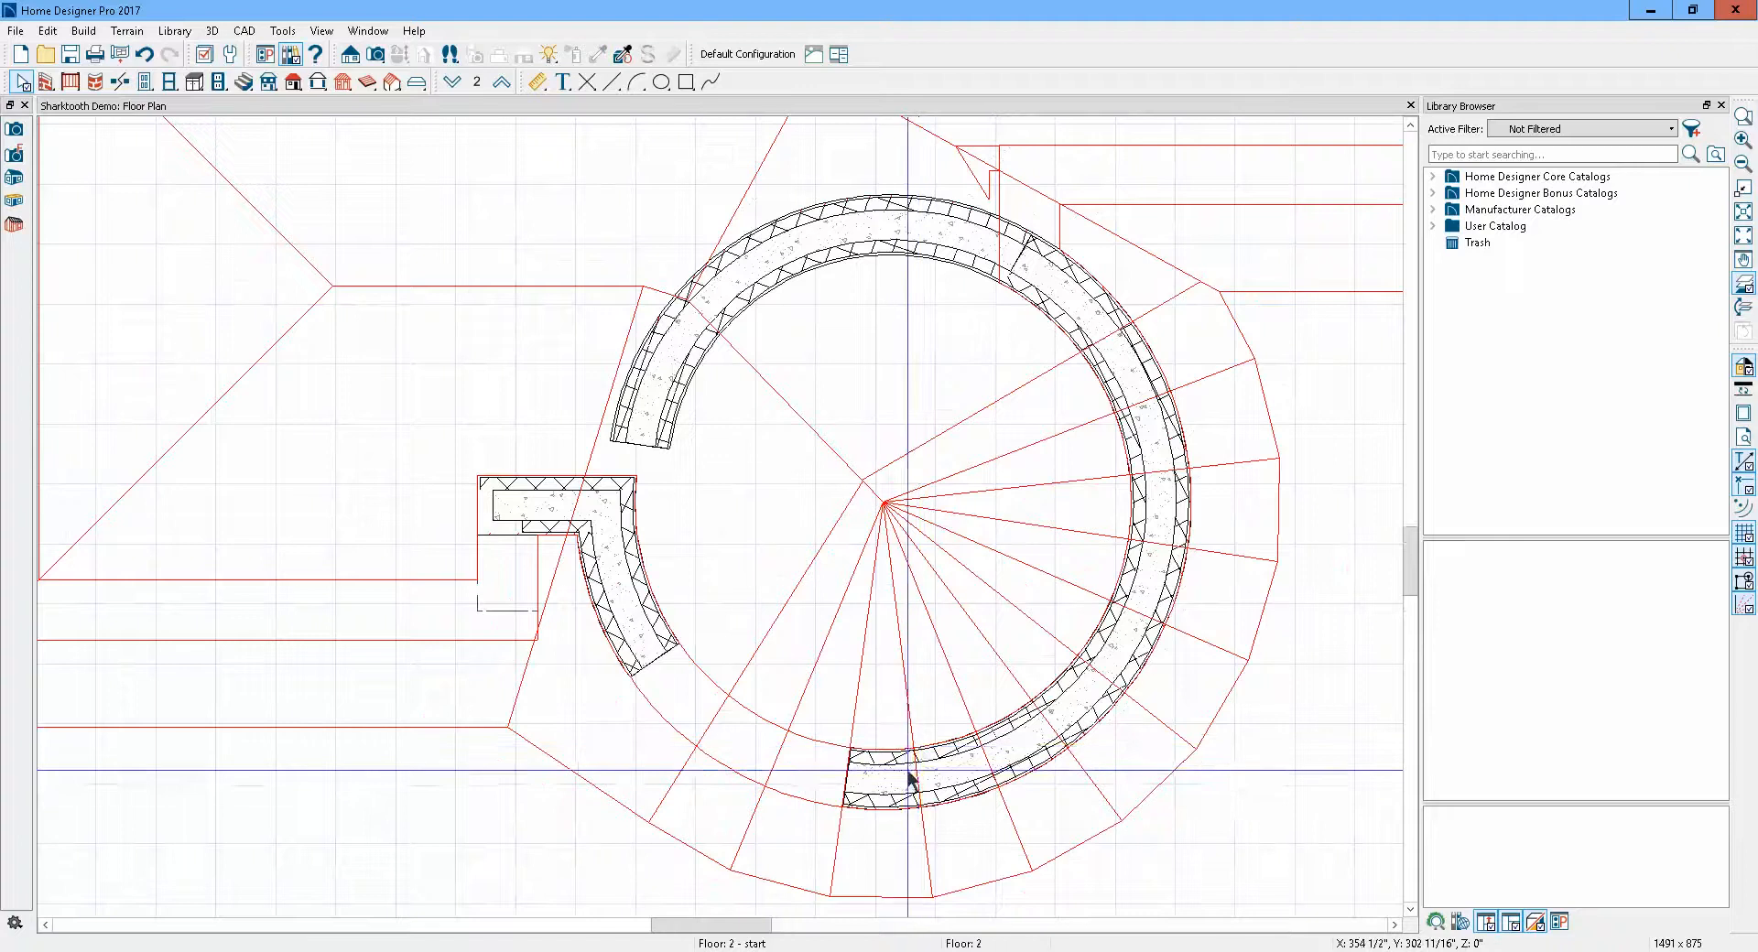
click(909, 779)
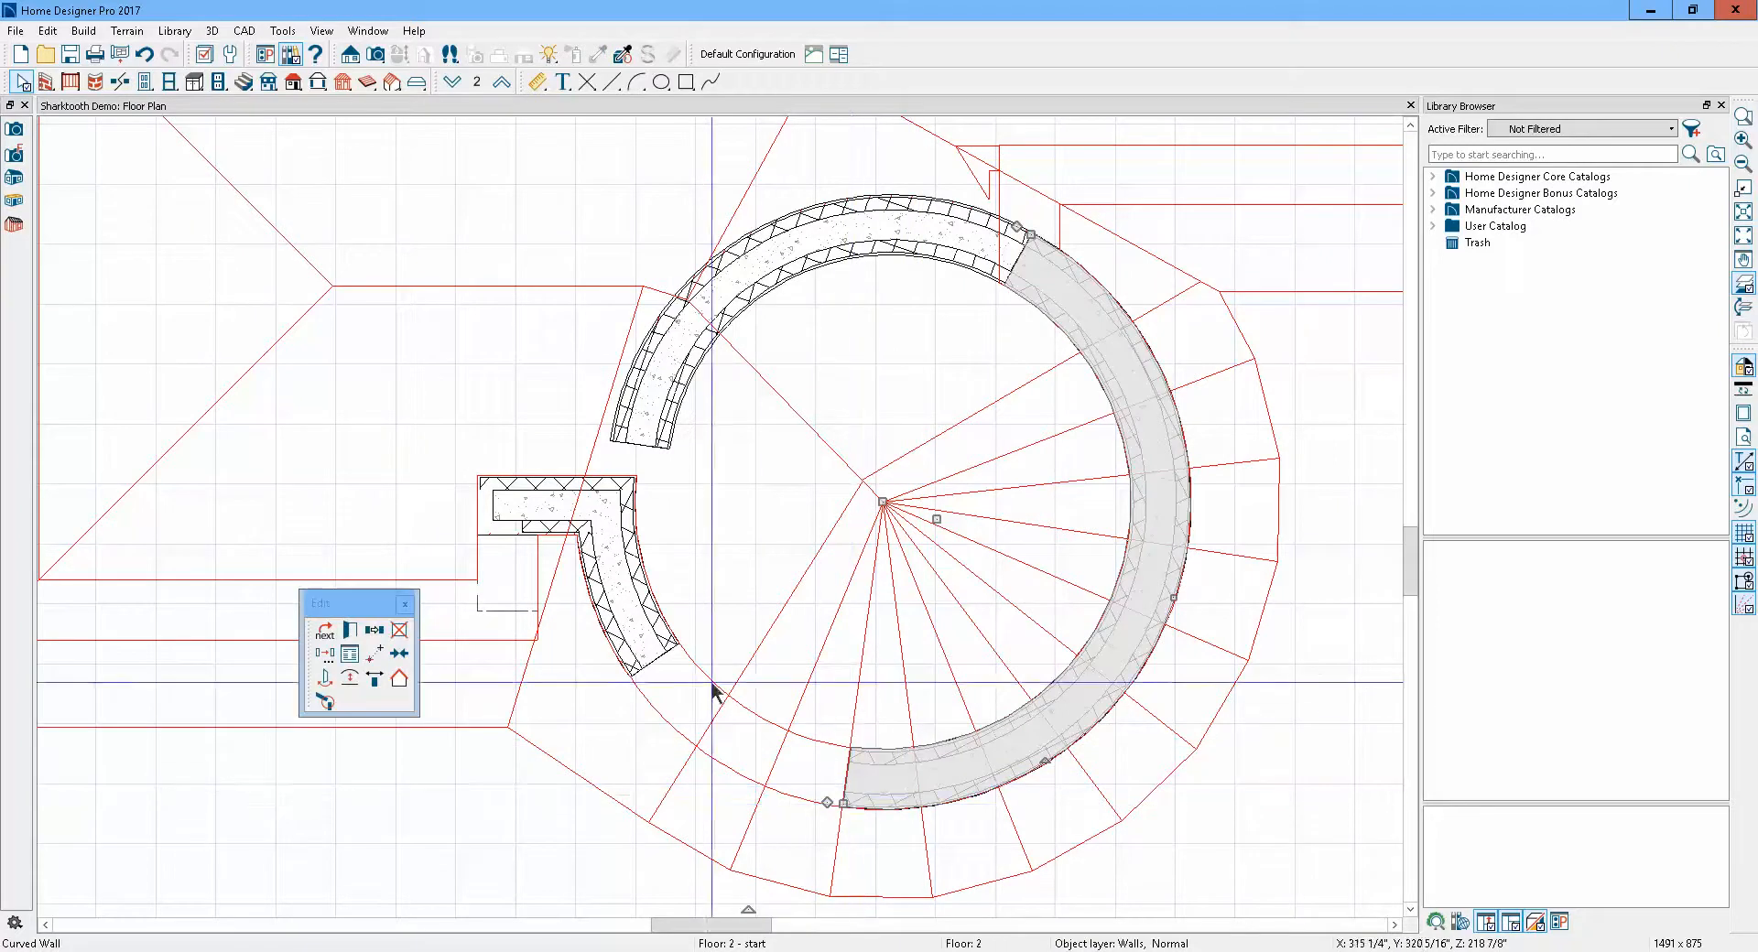
click(633, 675)
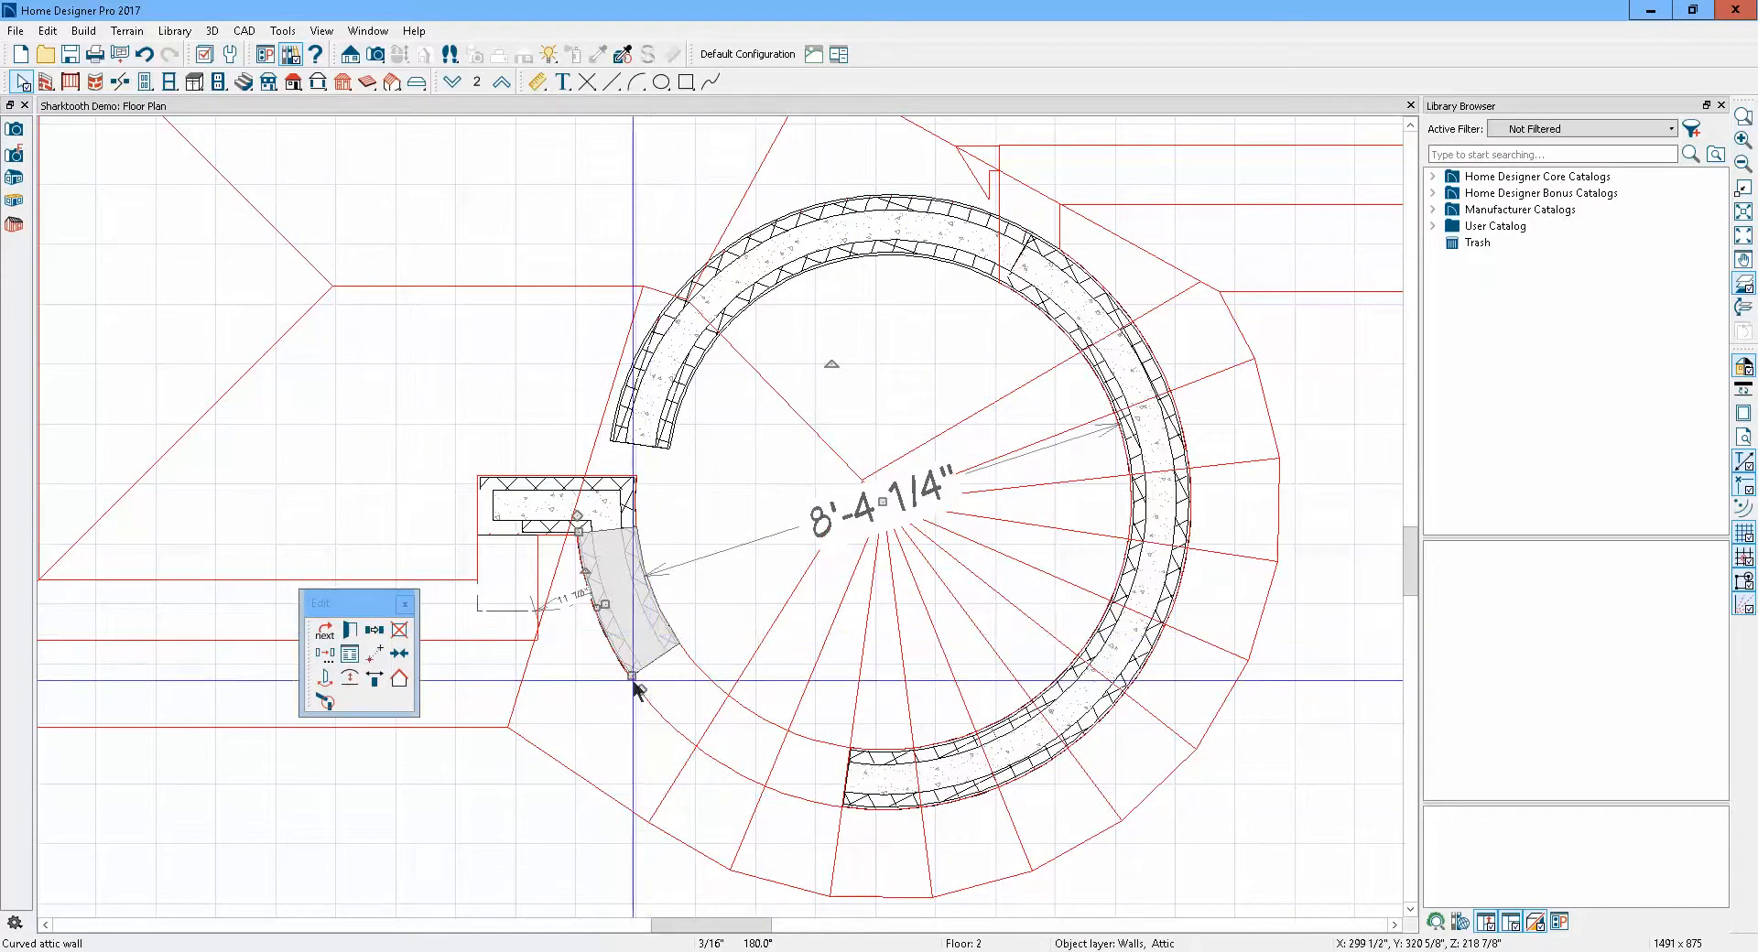
drag(633, 675, 833, 806)
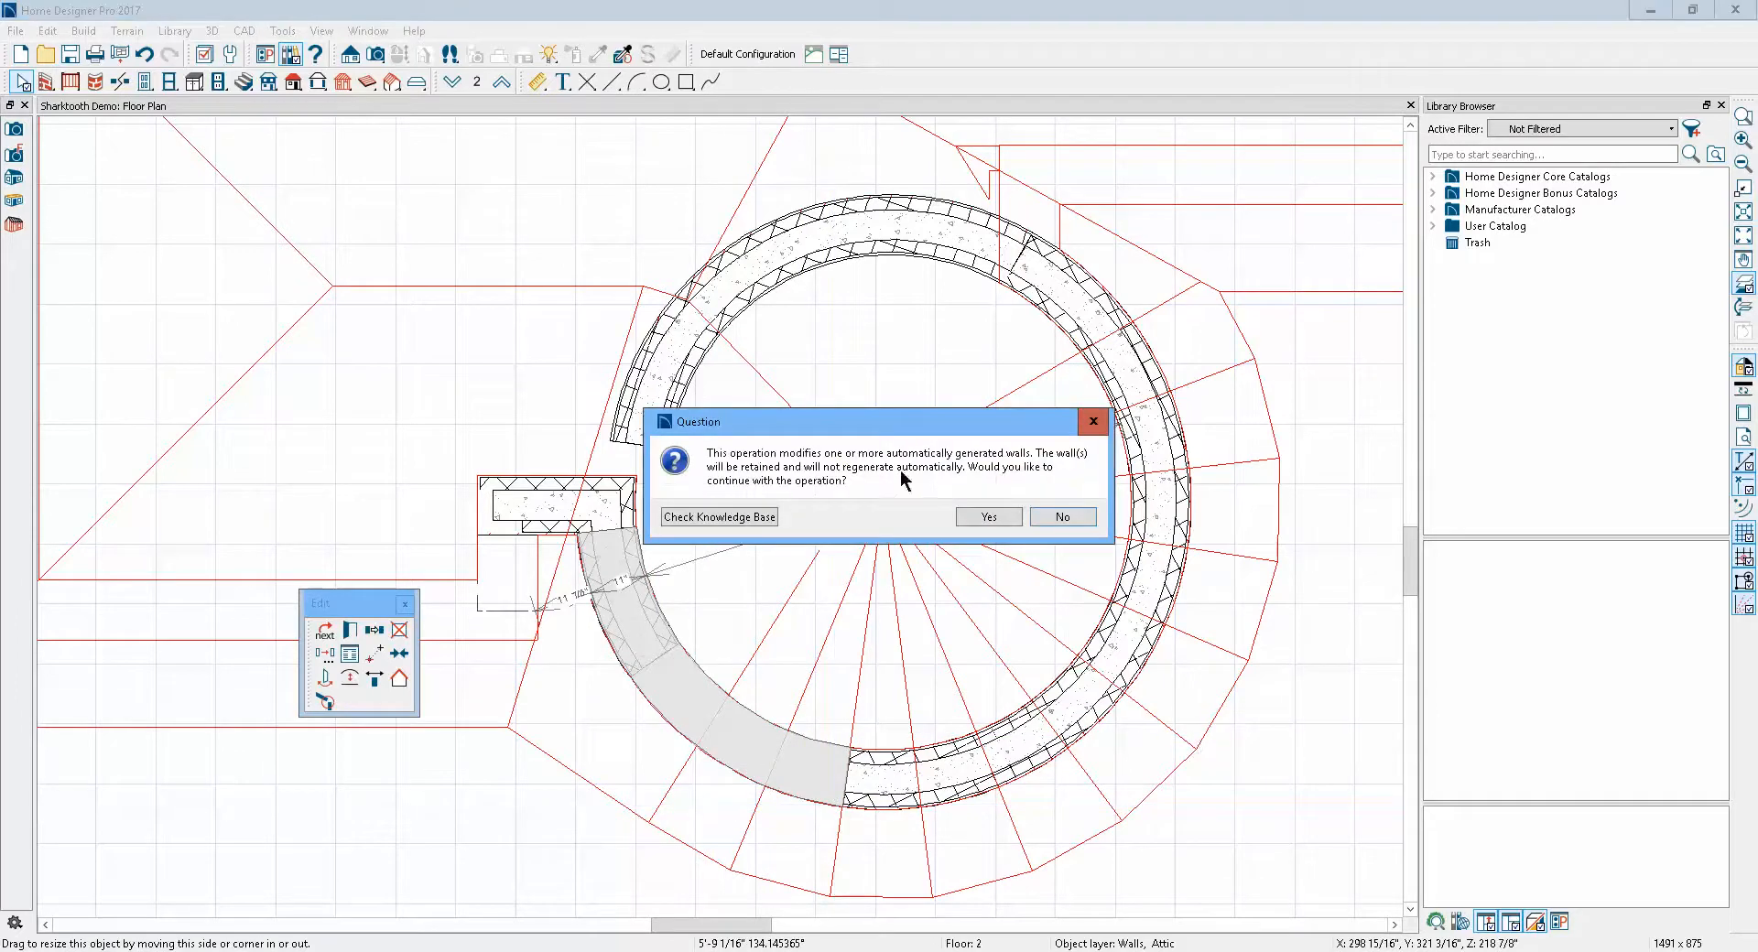
click(1005, 521)
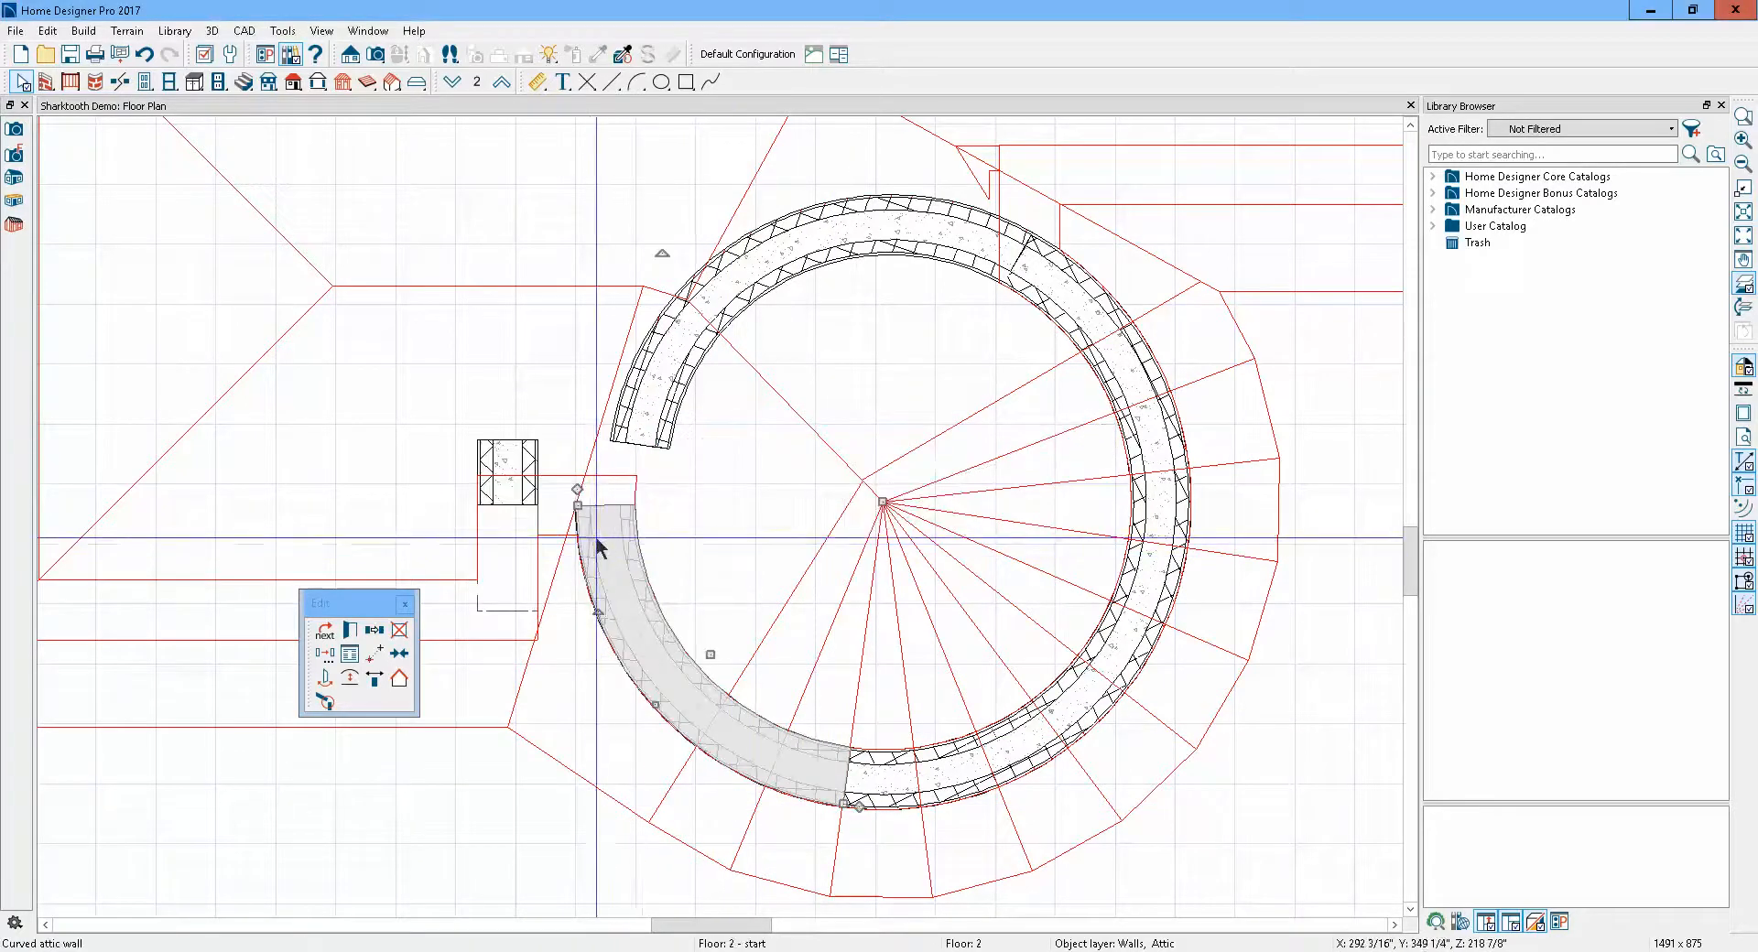
Delete the upper-left curved wall segment of the turret
click(645, 422)
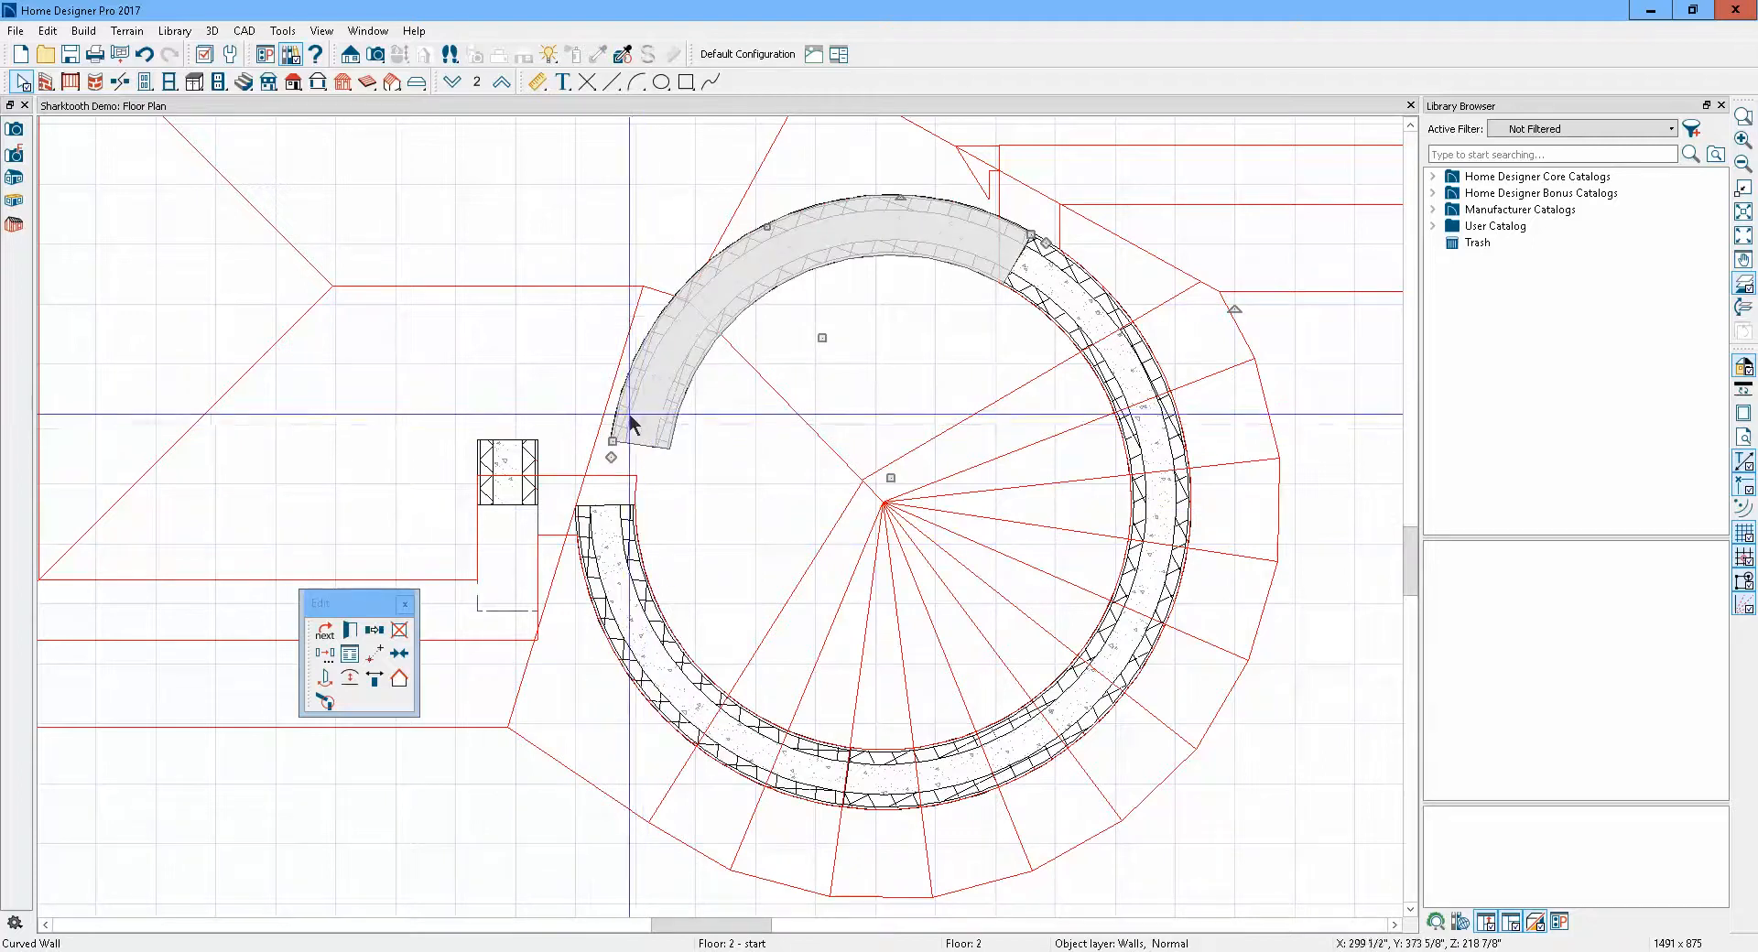
click(399, 629)
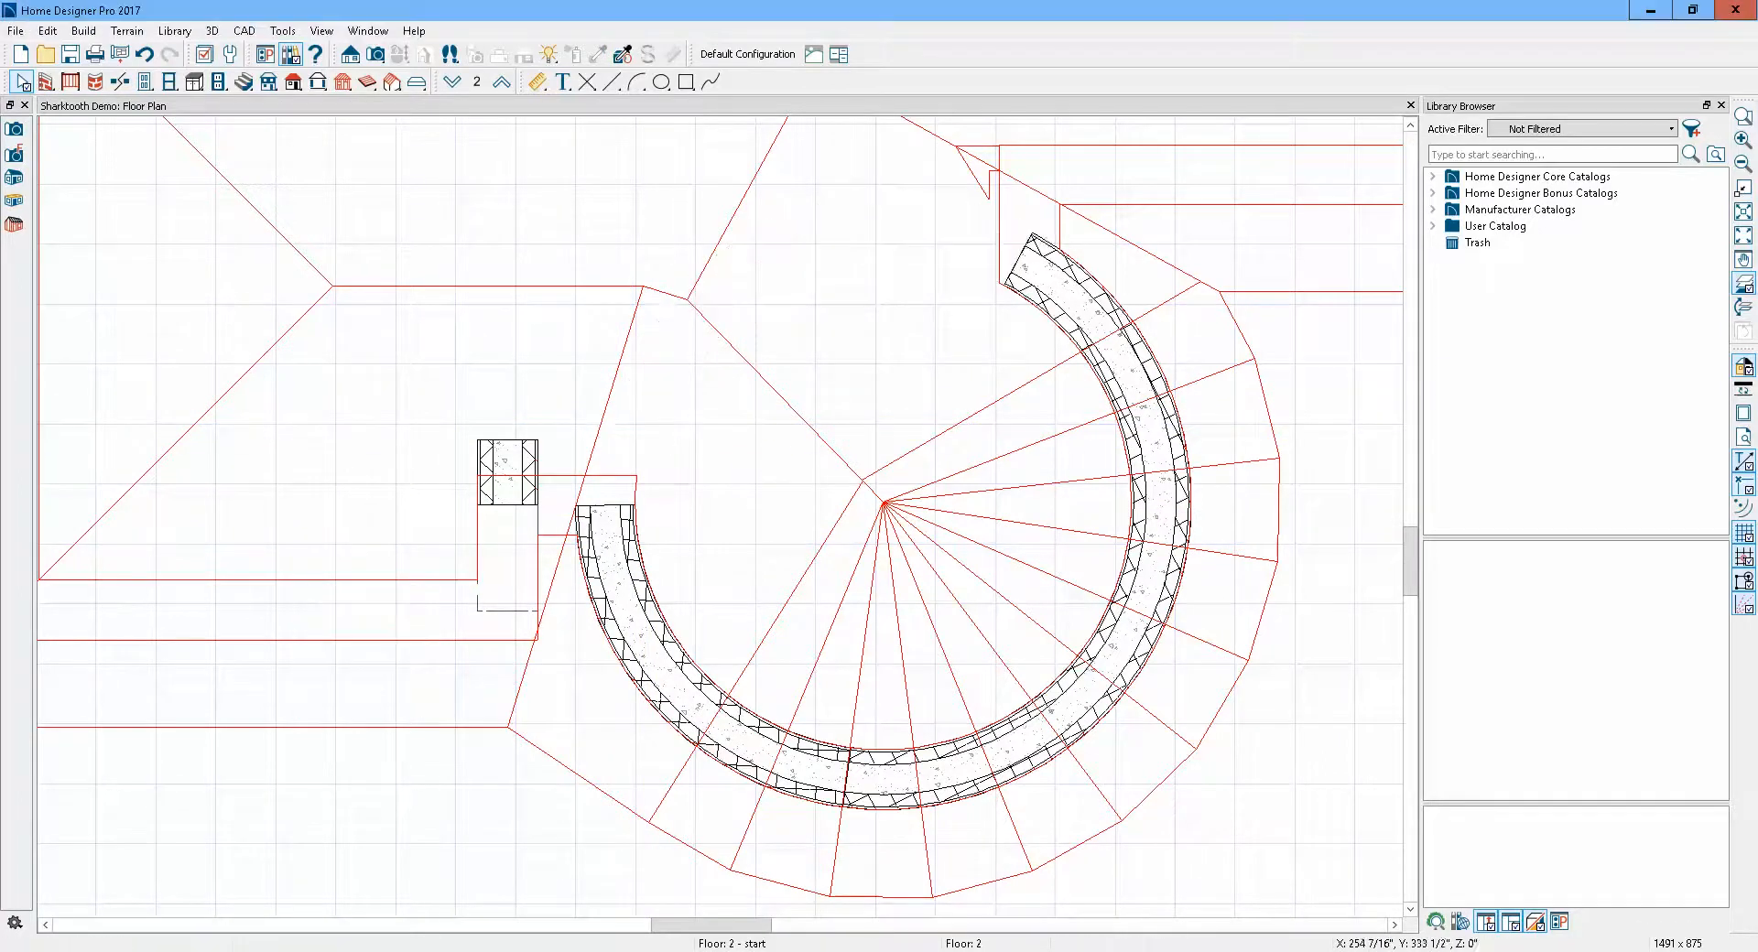
click(618, 523)
key(Escape)
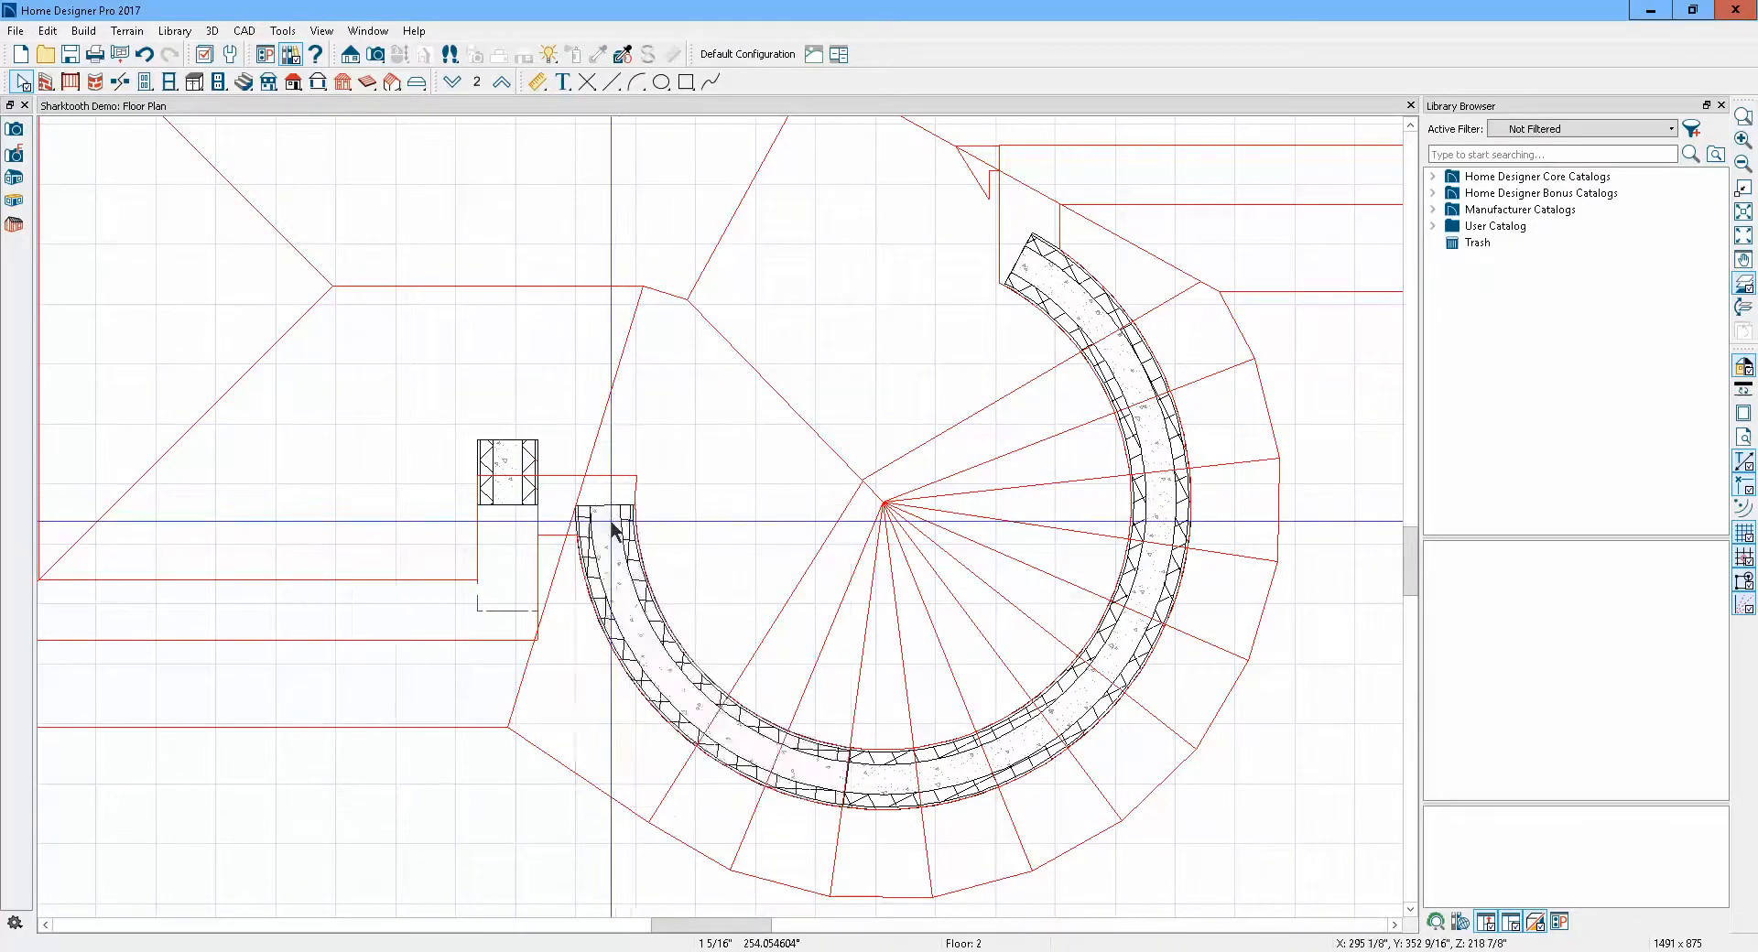
Stretch the curved attic wall's end around the upper left to close the turret ring
click(611, 528)
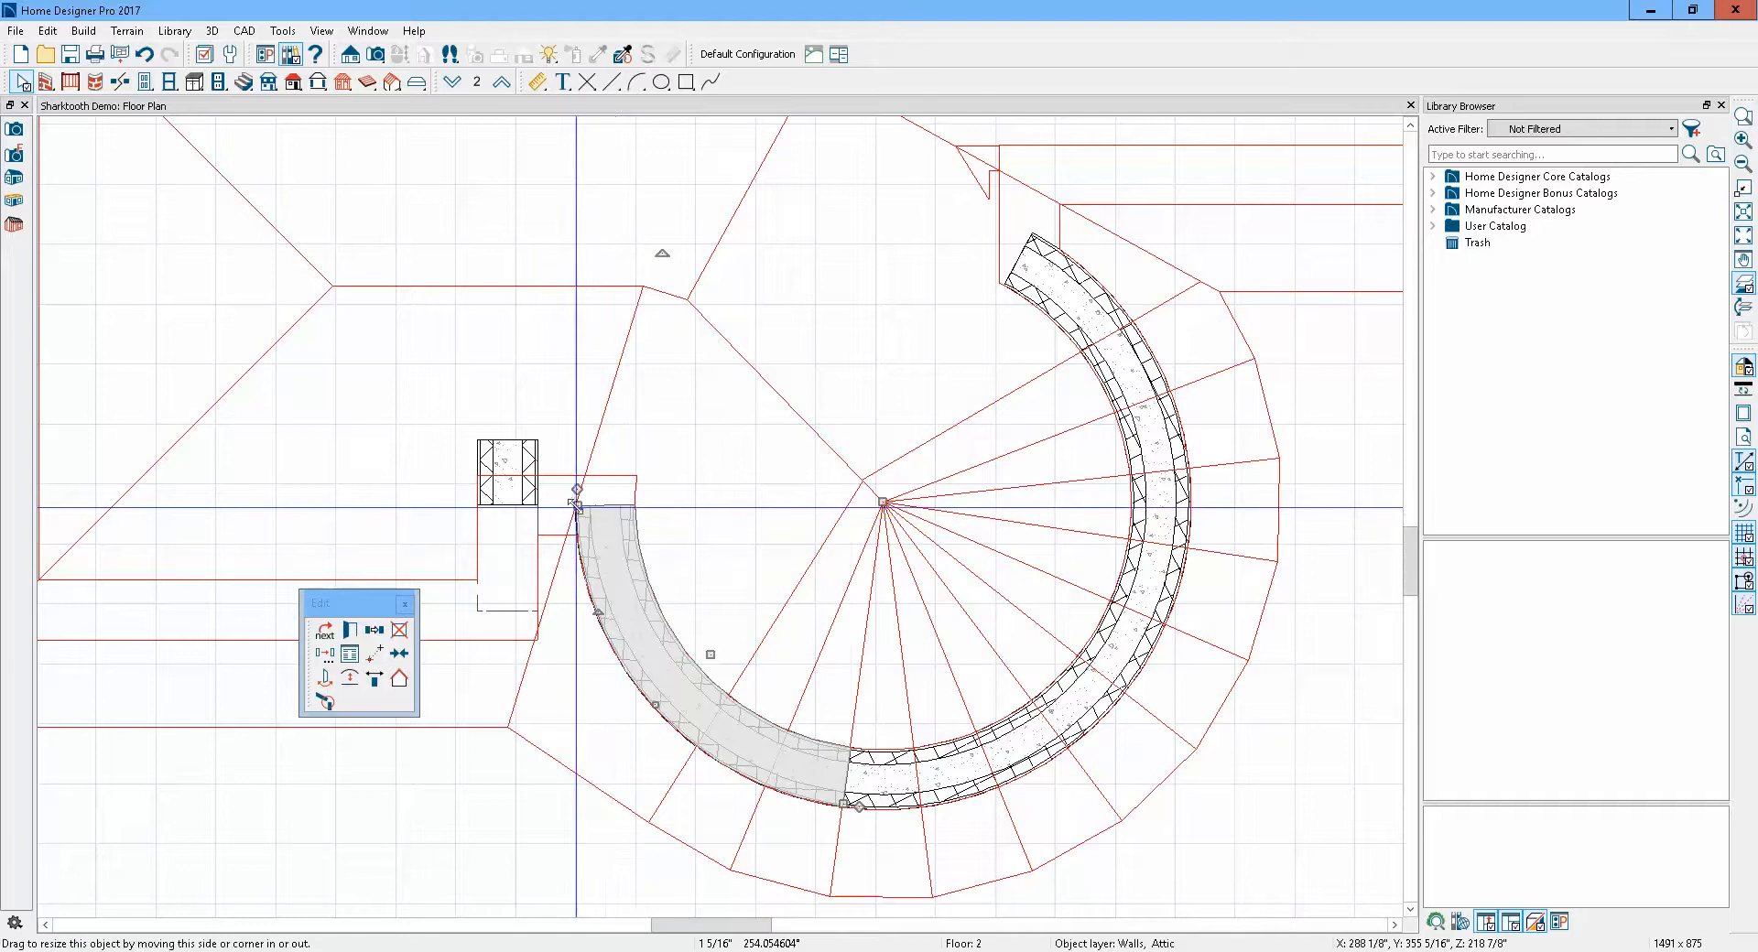
drag(574, 505, 1006, 283)
key(Escape)
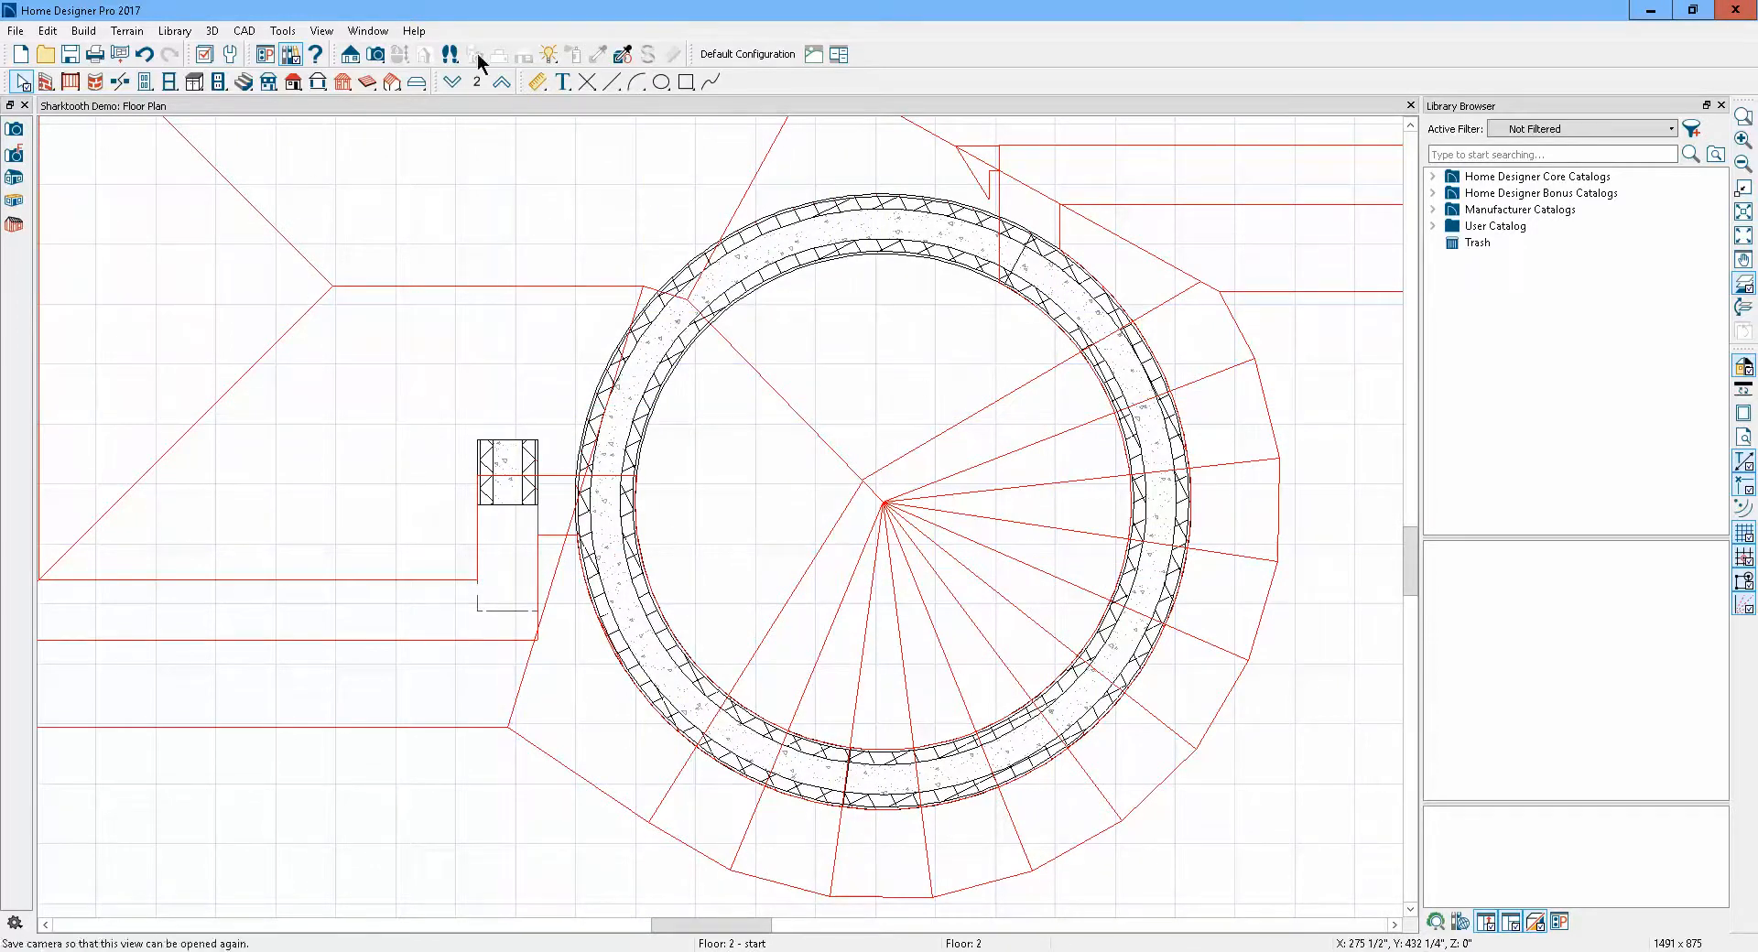
Open a perspective full overview camera view of the house
click(376, 56)
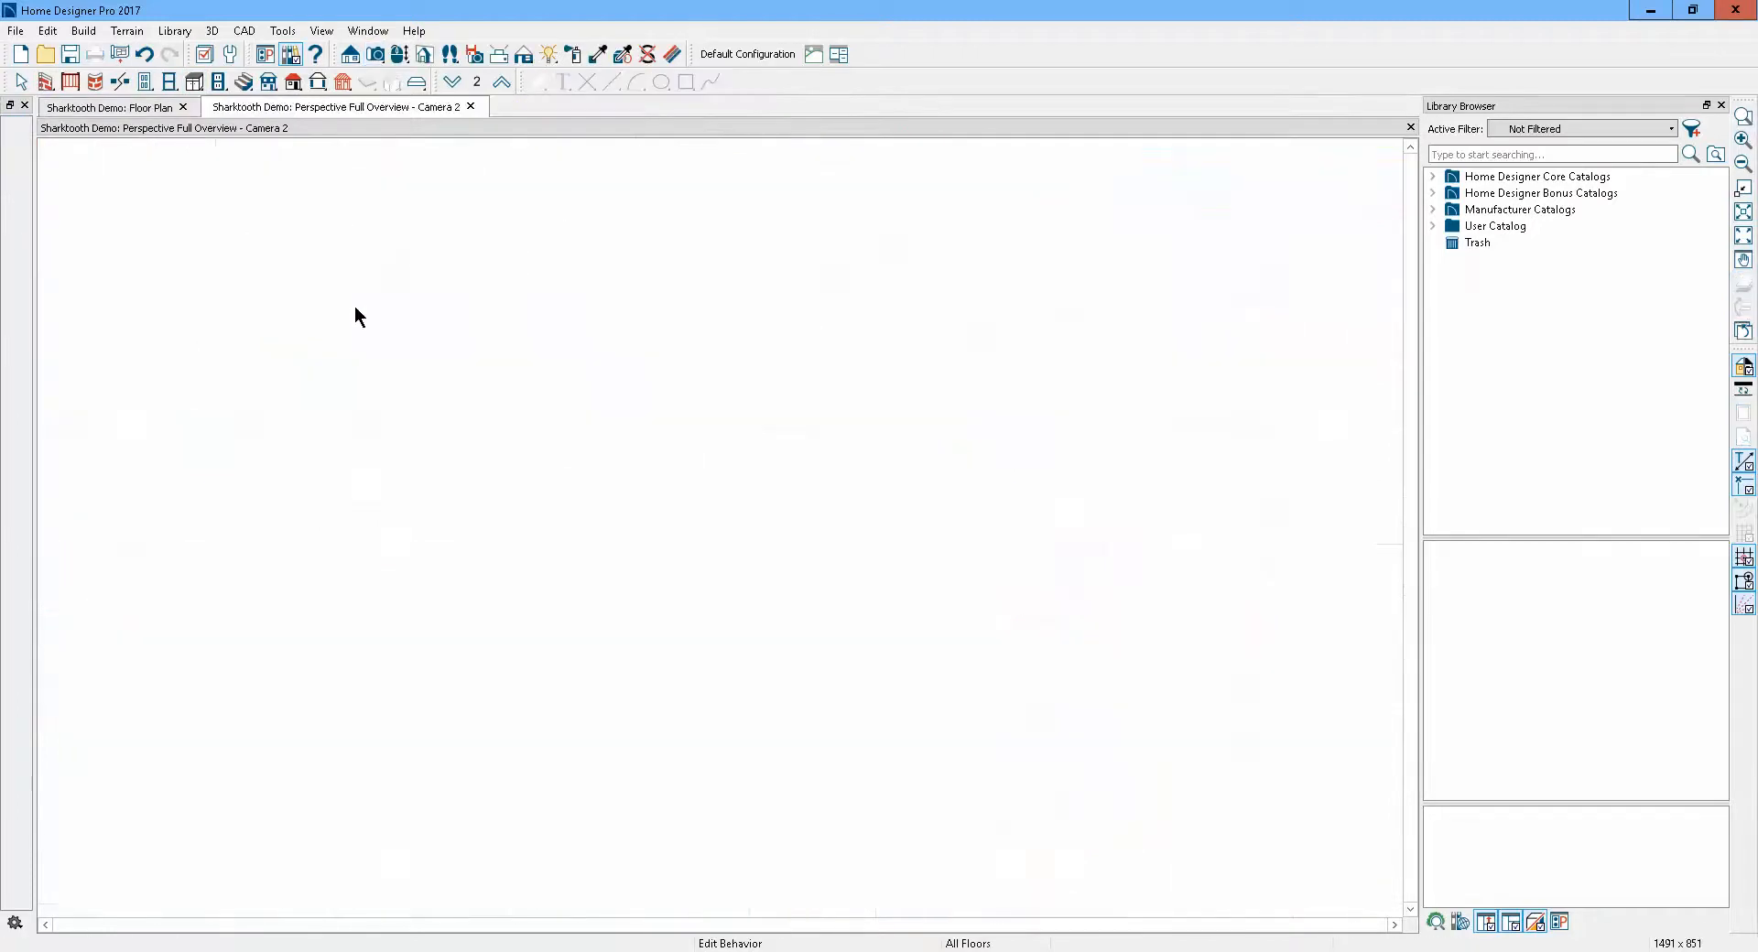
drag(769, 584, 821, 516)
scroll(749, 448, up, 2)
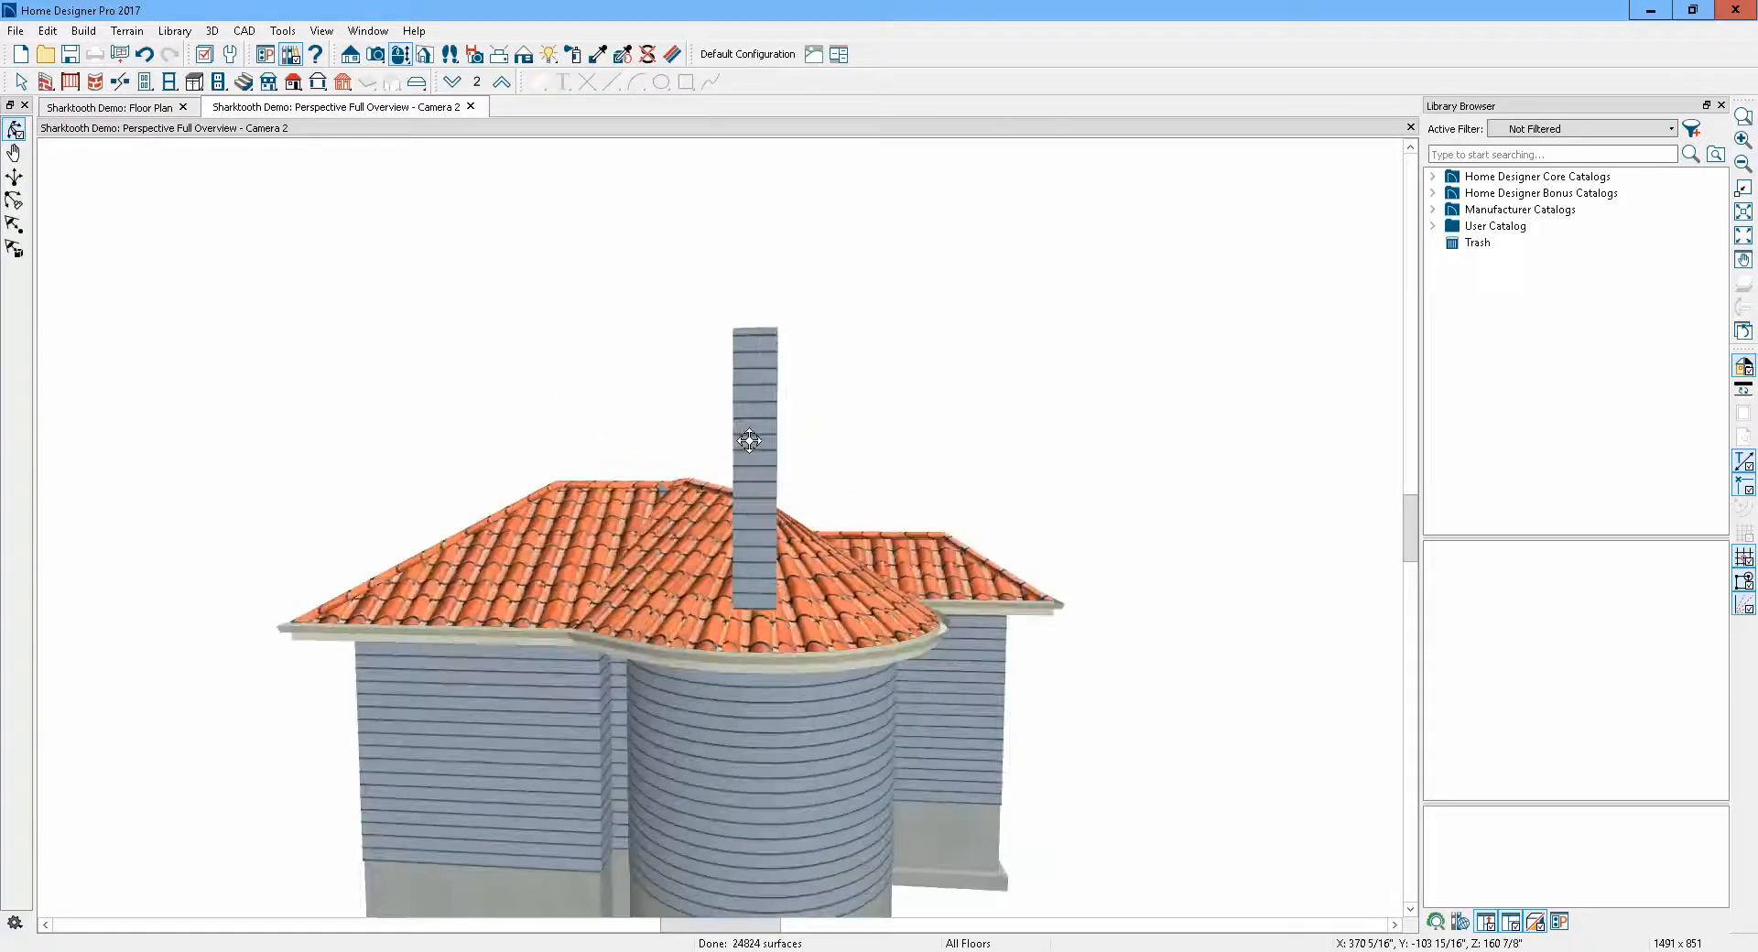
Select the chimney in the 3D view and delete it
click(20, 81)
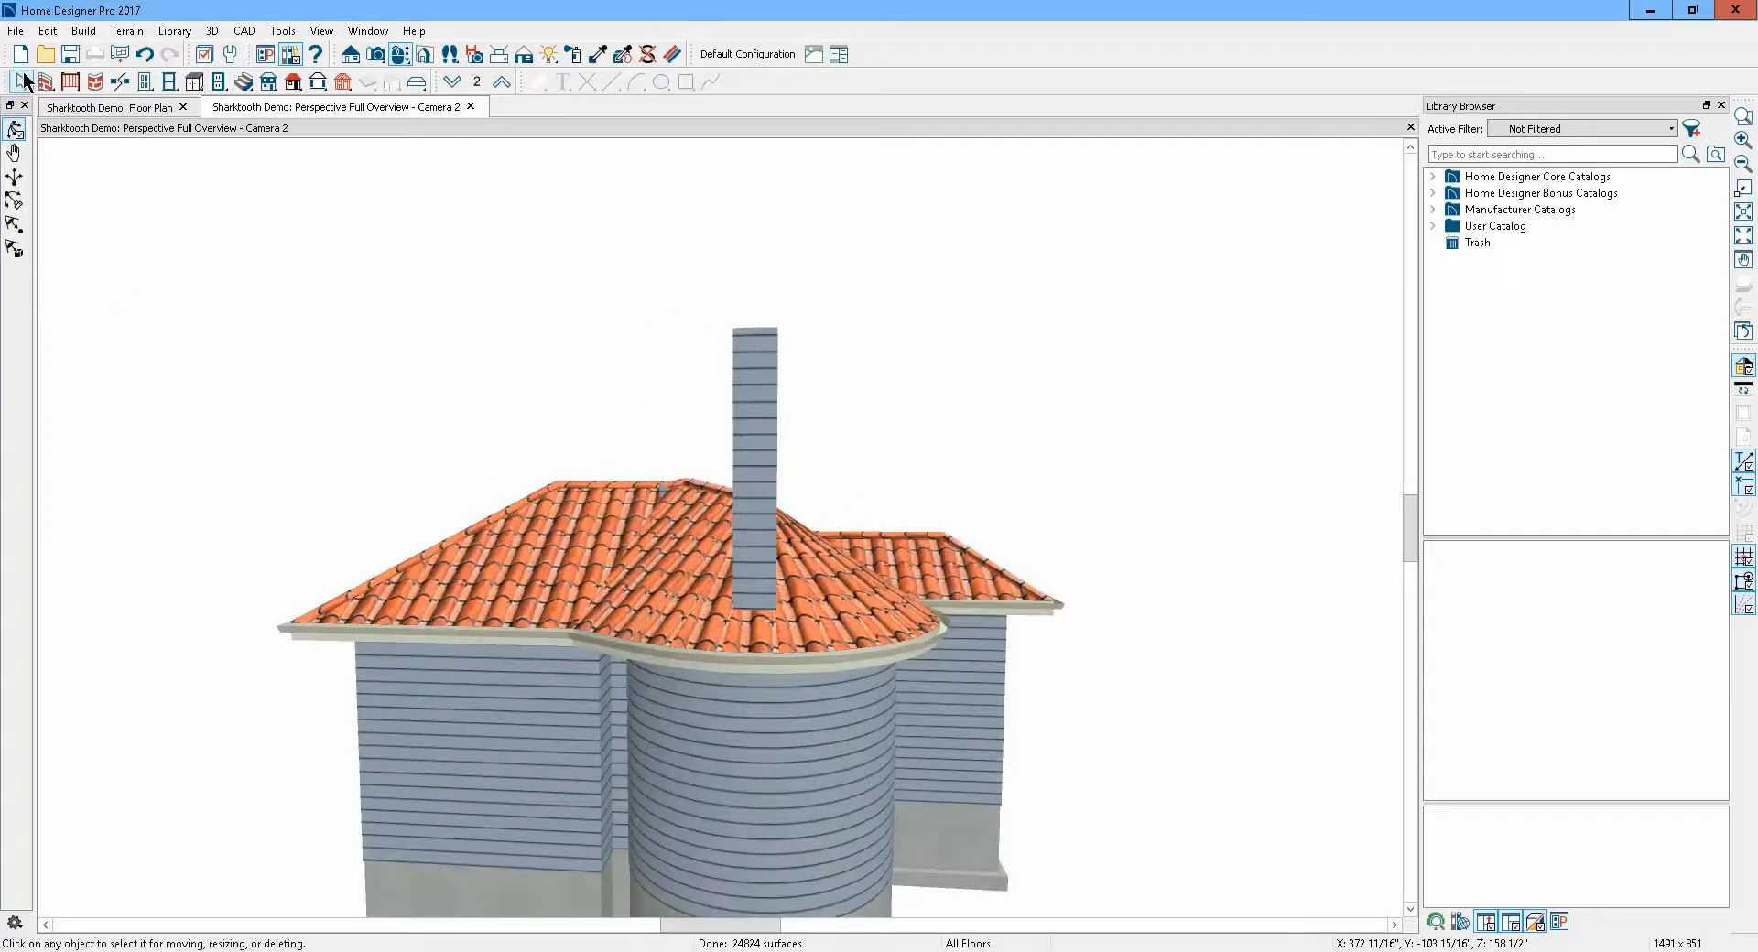
click(751, 344)
scroll(719, 564, up, 2)
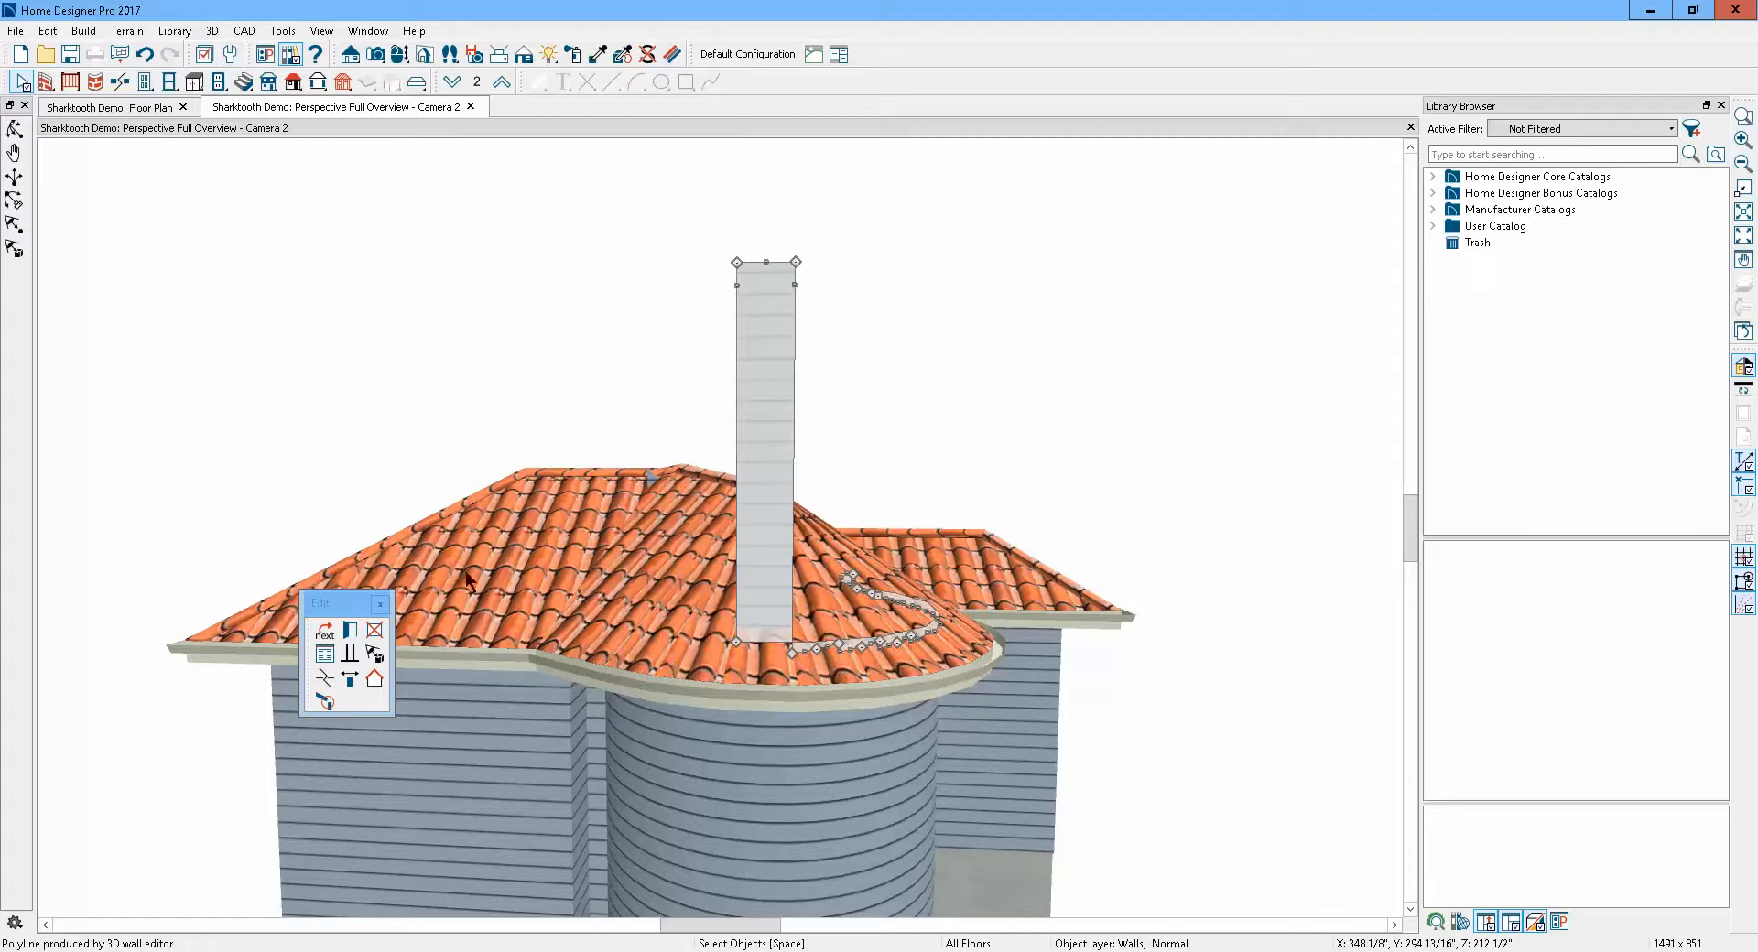
click(375, 631)
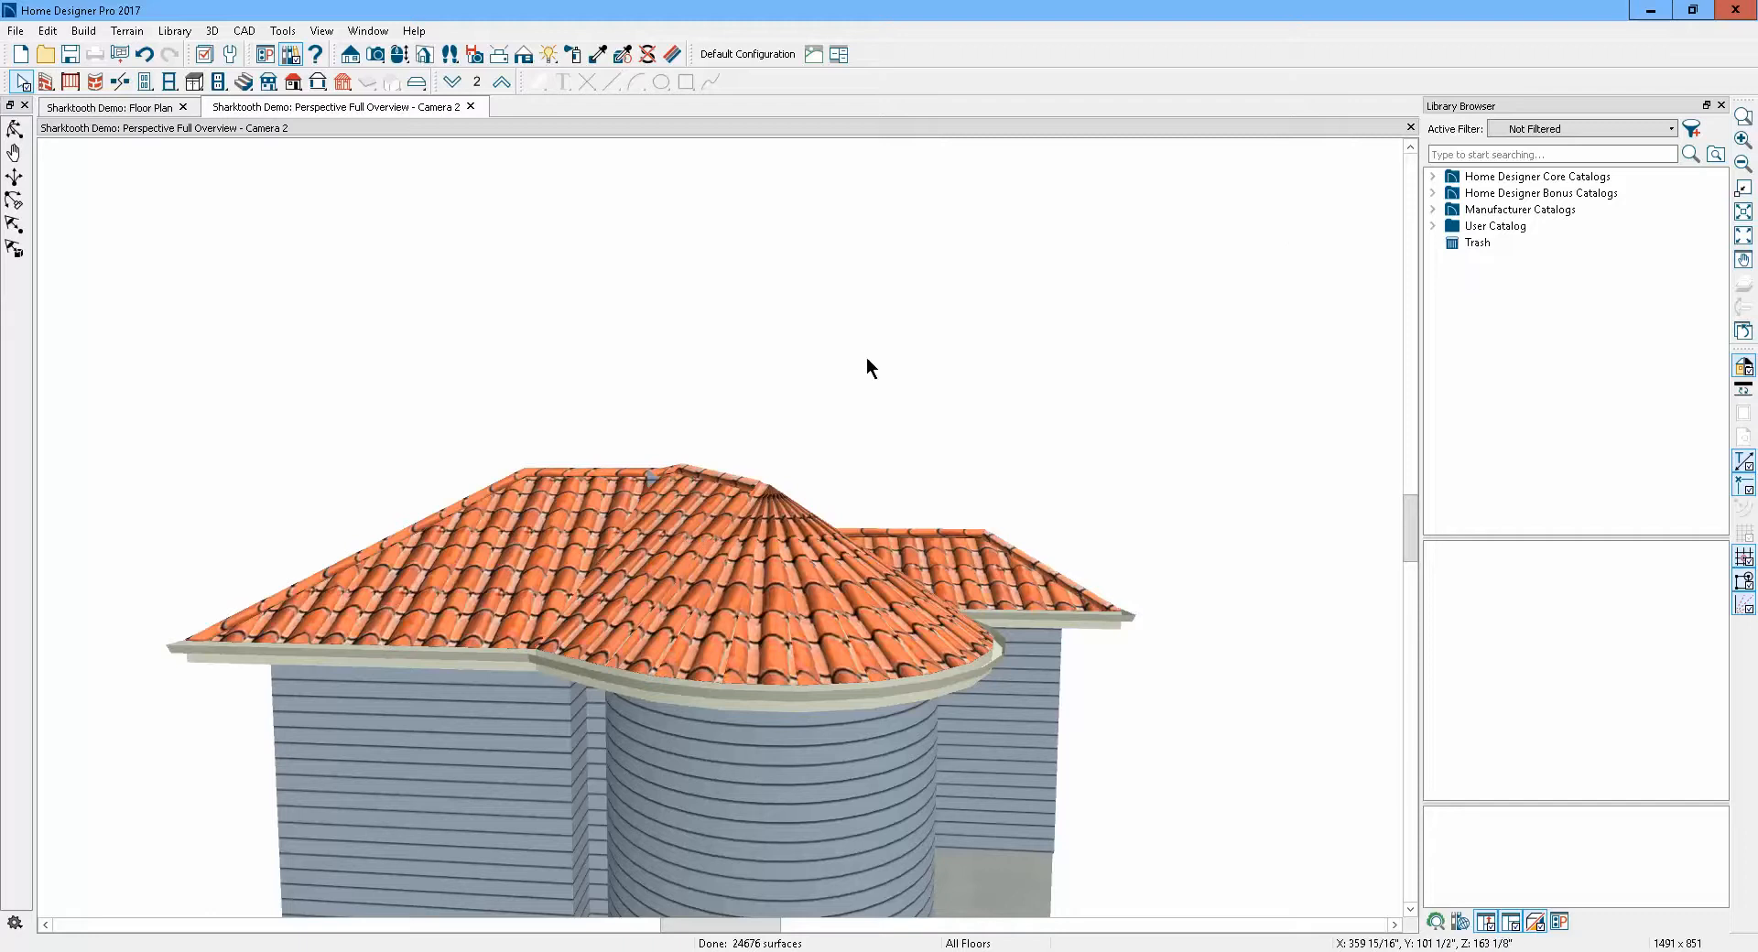
Examine the gray wall fragment poking through the turret roof near the ridge
click(13, 133)
drag(705, 582, 444, 546)
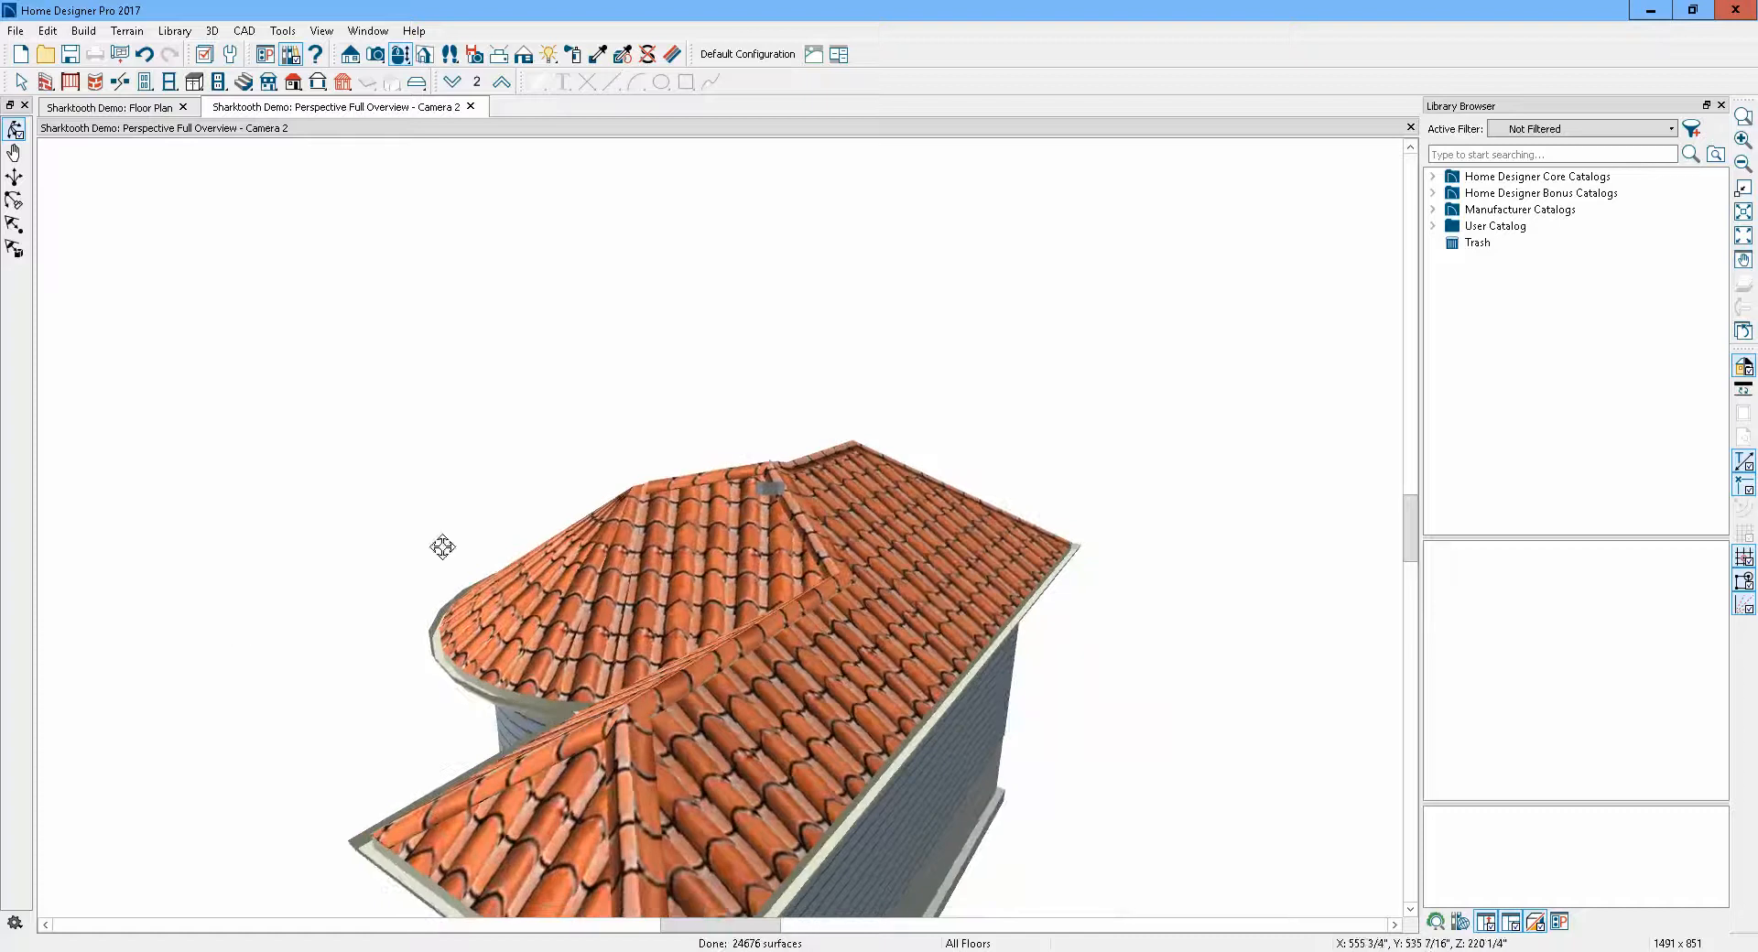
scroll(785, 494, up, 6)
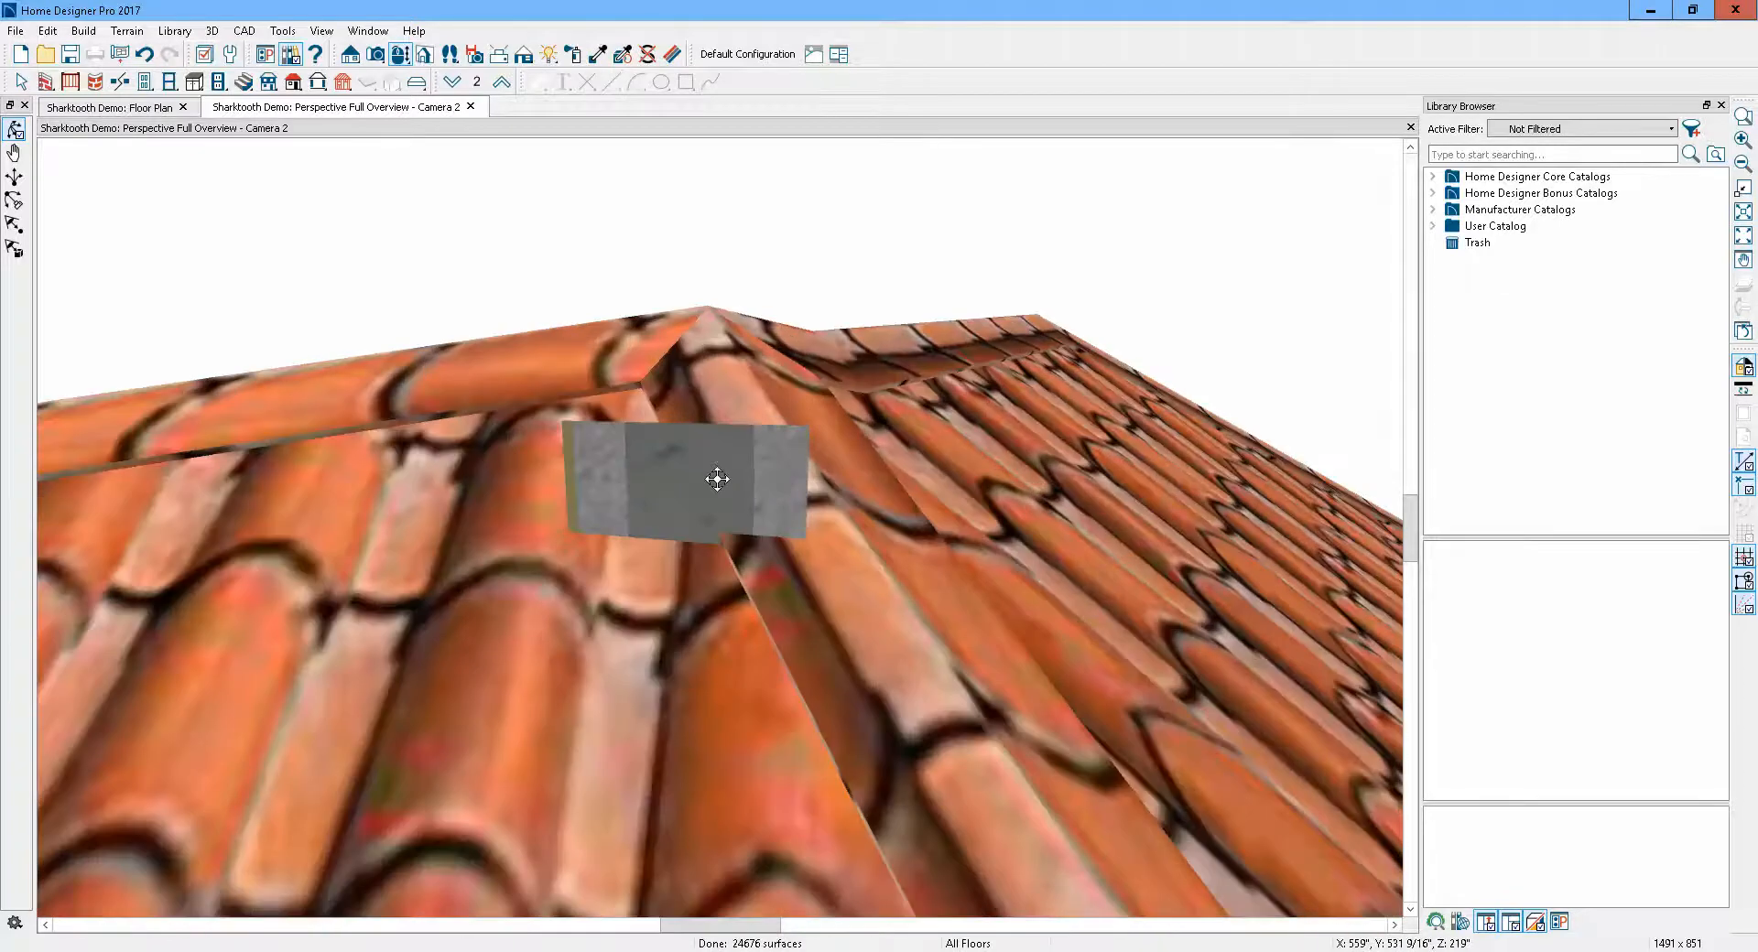
scroll(683, 463, down, 2)
scroll(494, 389, up, 3)
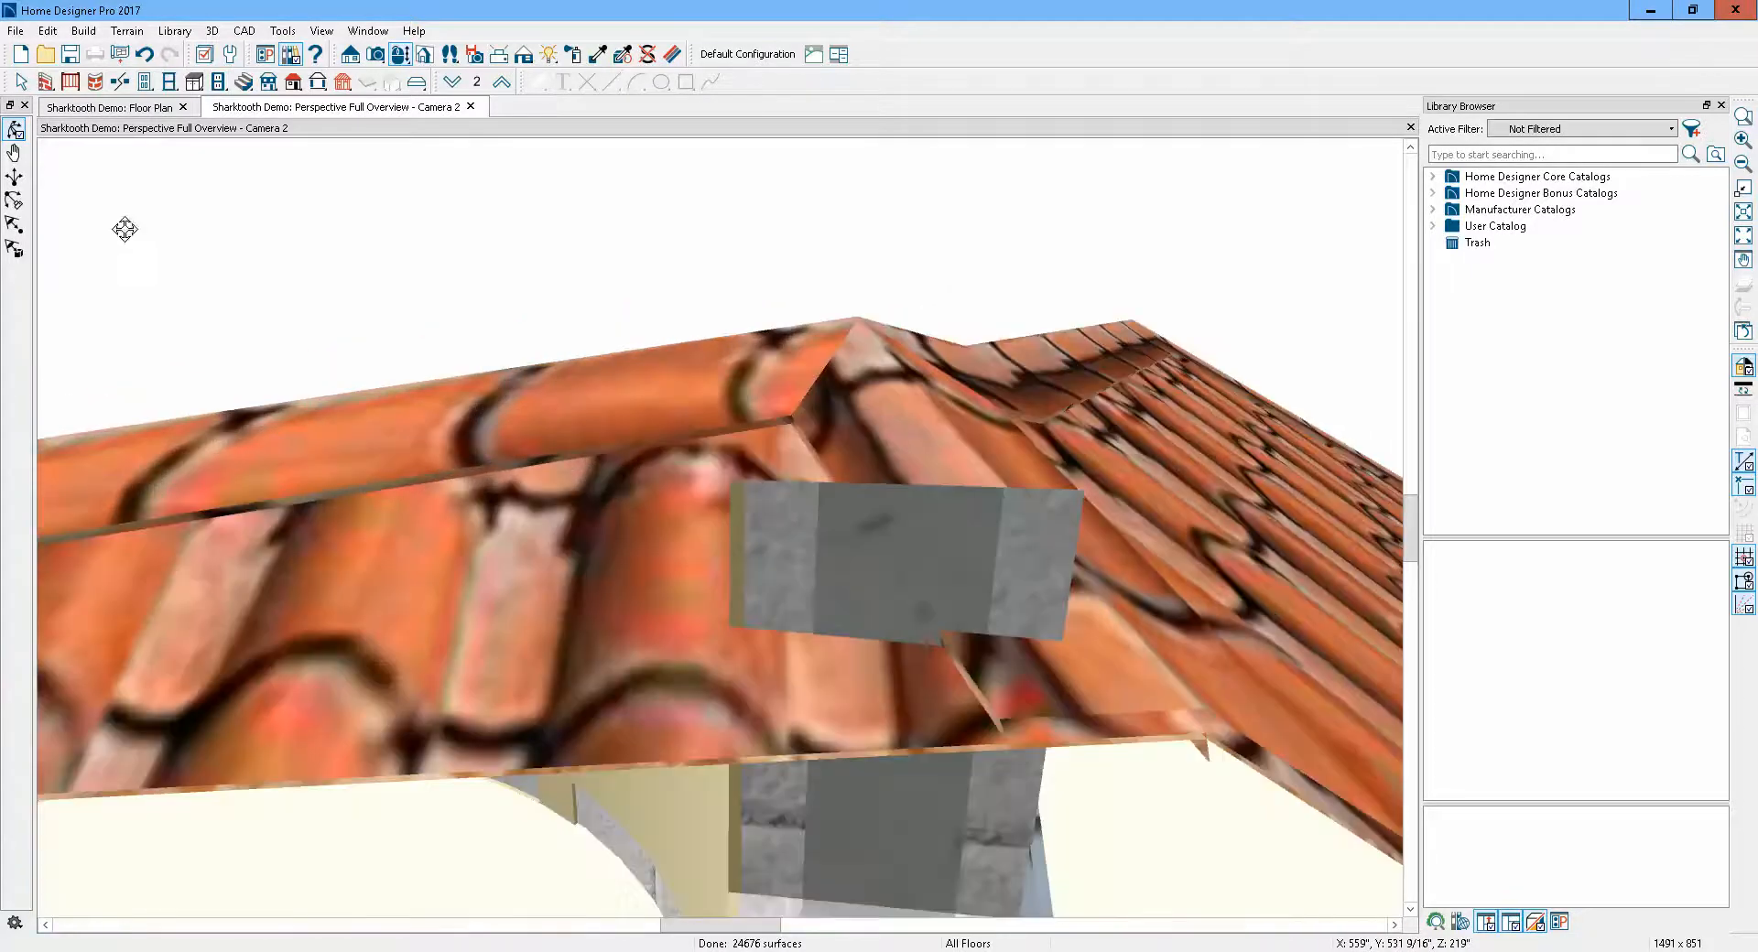
click(22, 84)
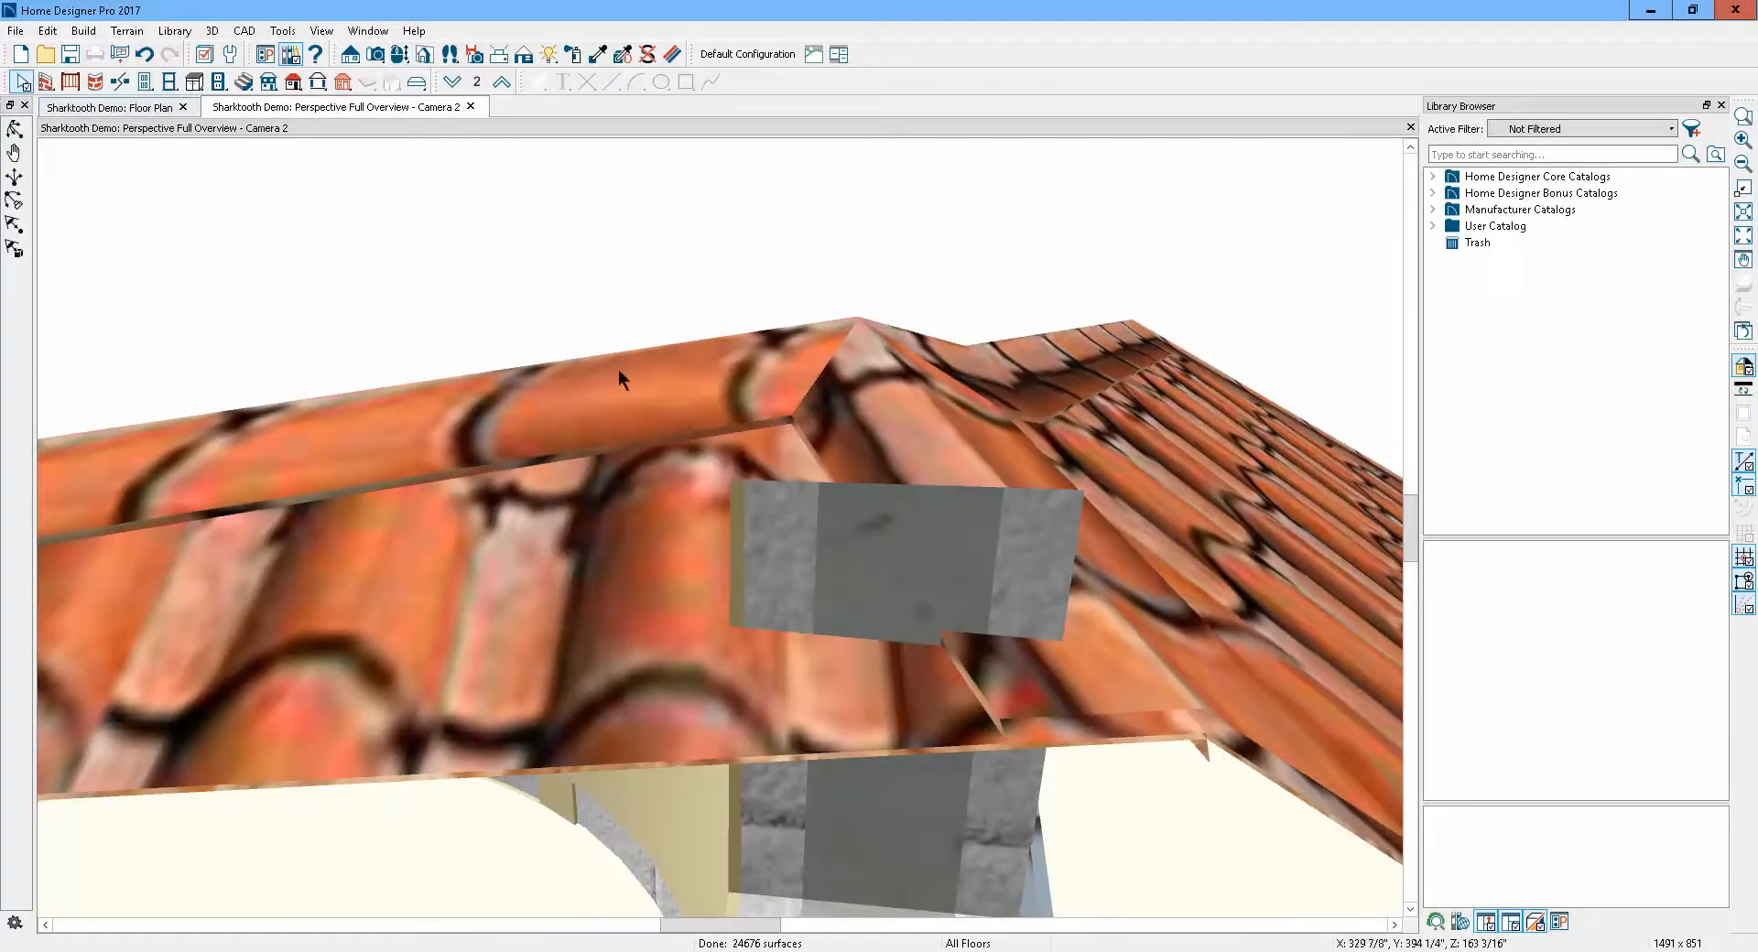
click(887, 565)
scroll(864, 513, down, 5)
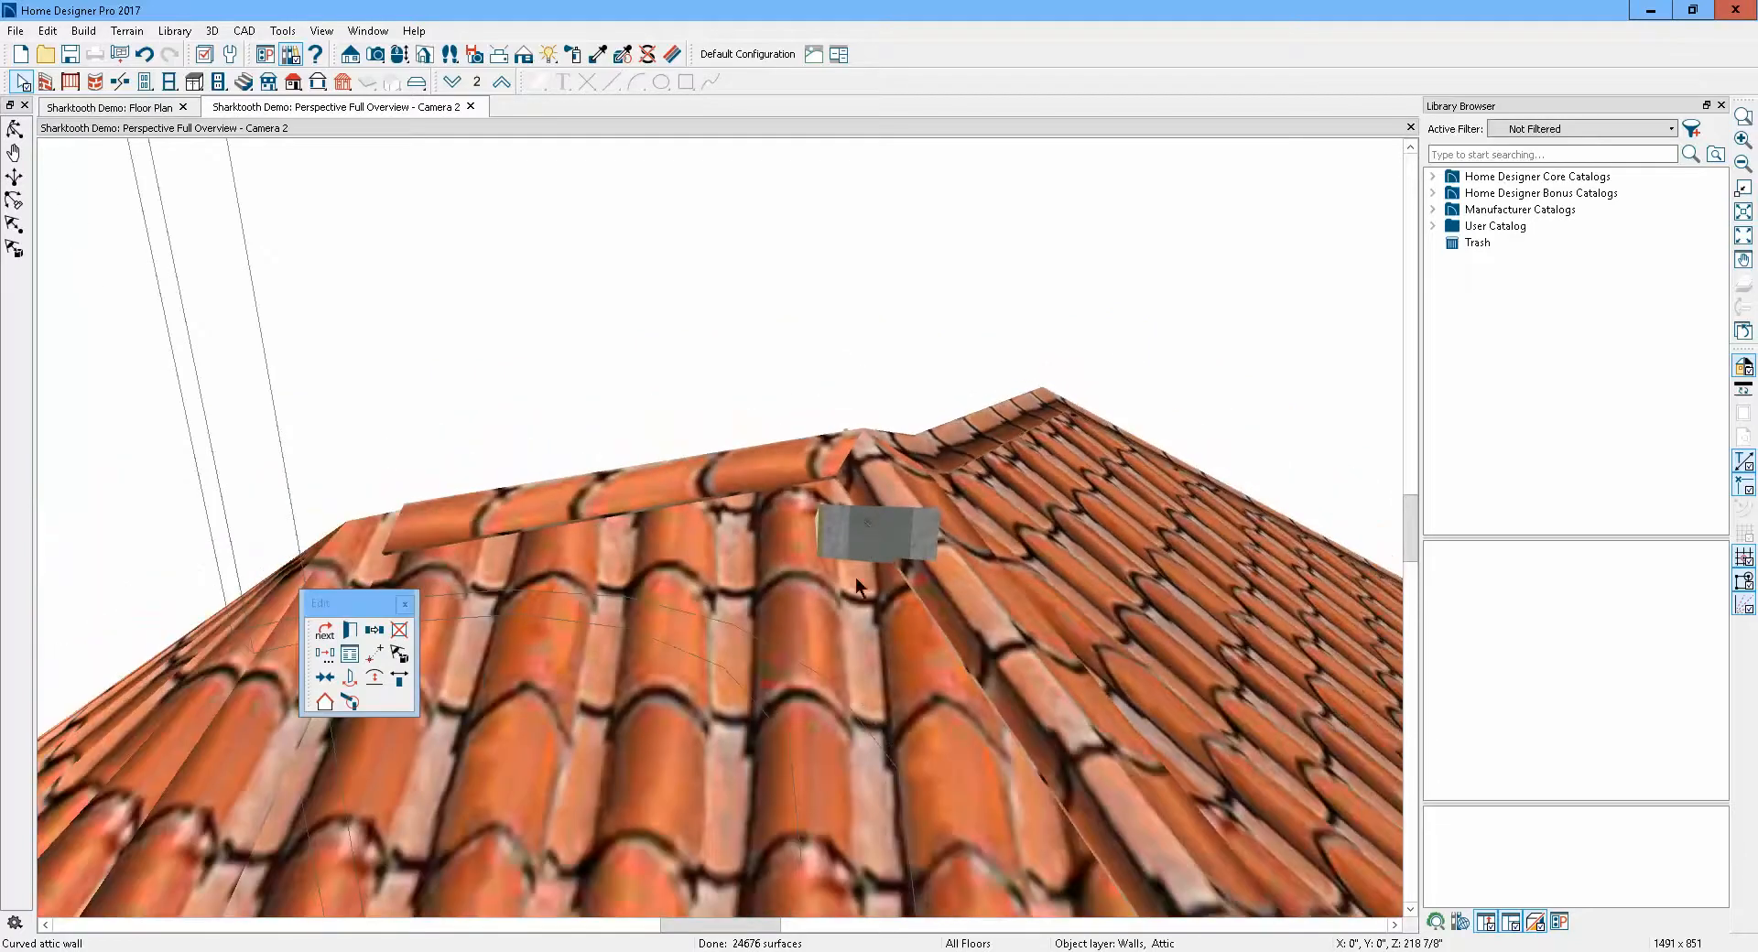
scroll(855, 577, up, 1)
click(326, 631)
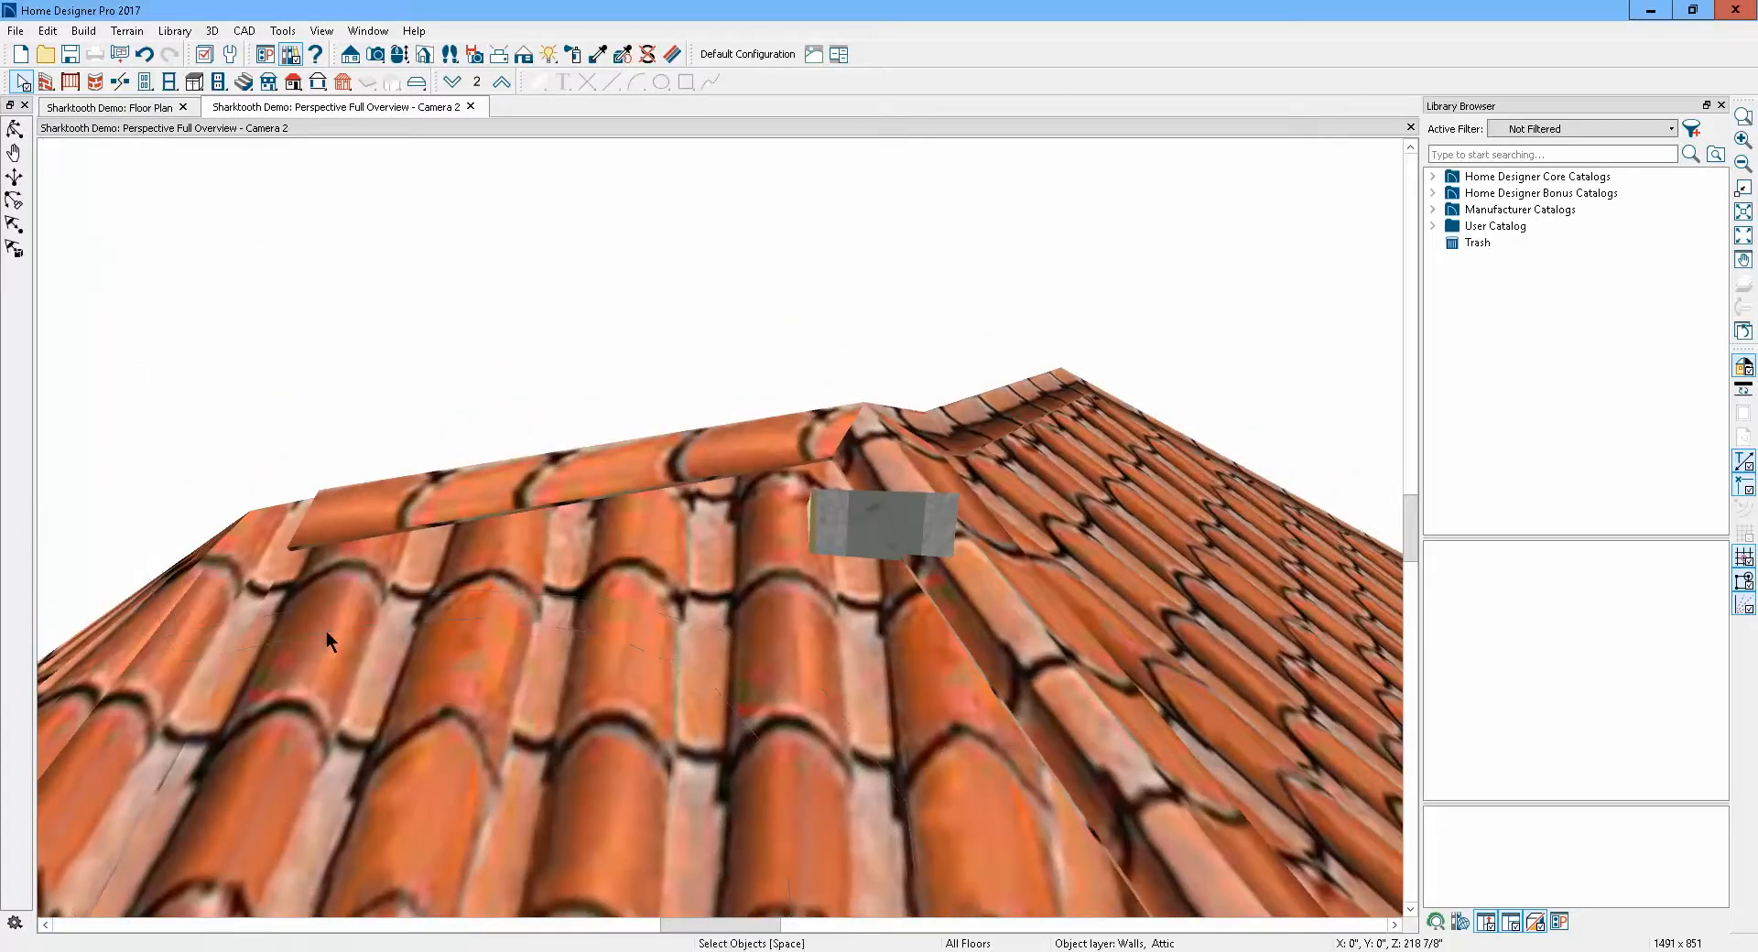
Try deleting the curved attic wall that pokes through the roof, undoing the deletion each time
click(903, 524)
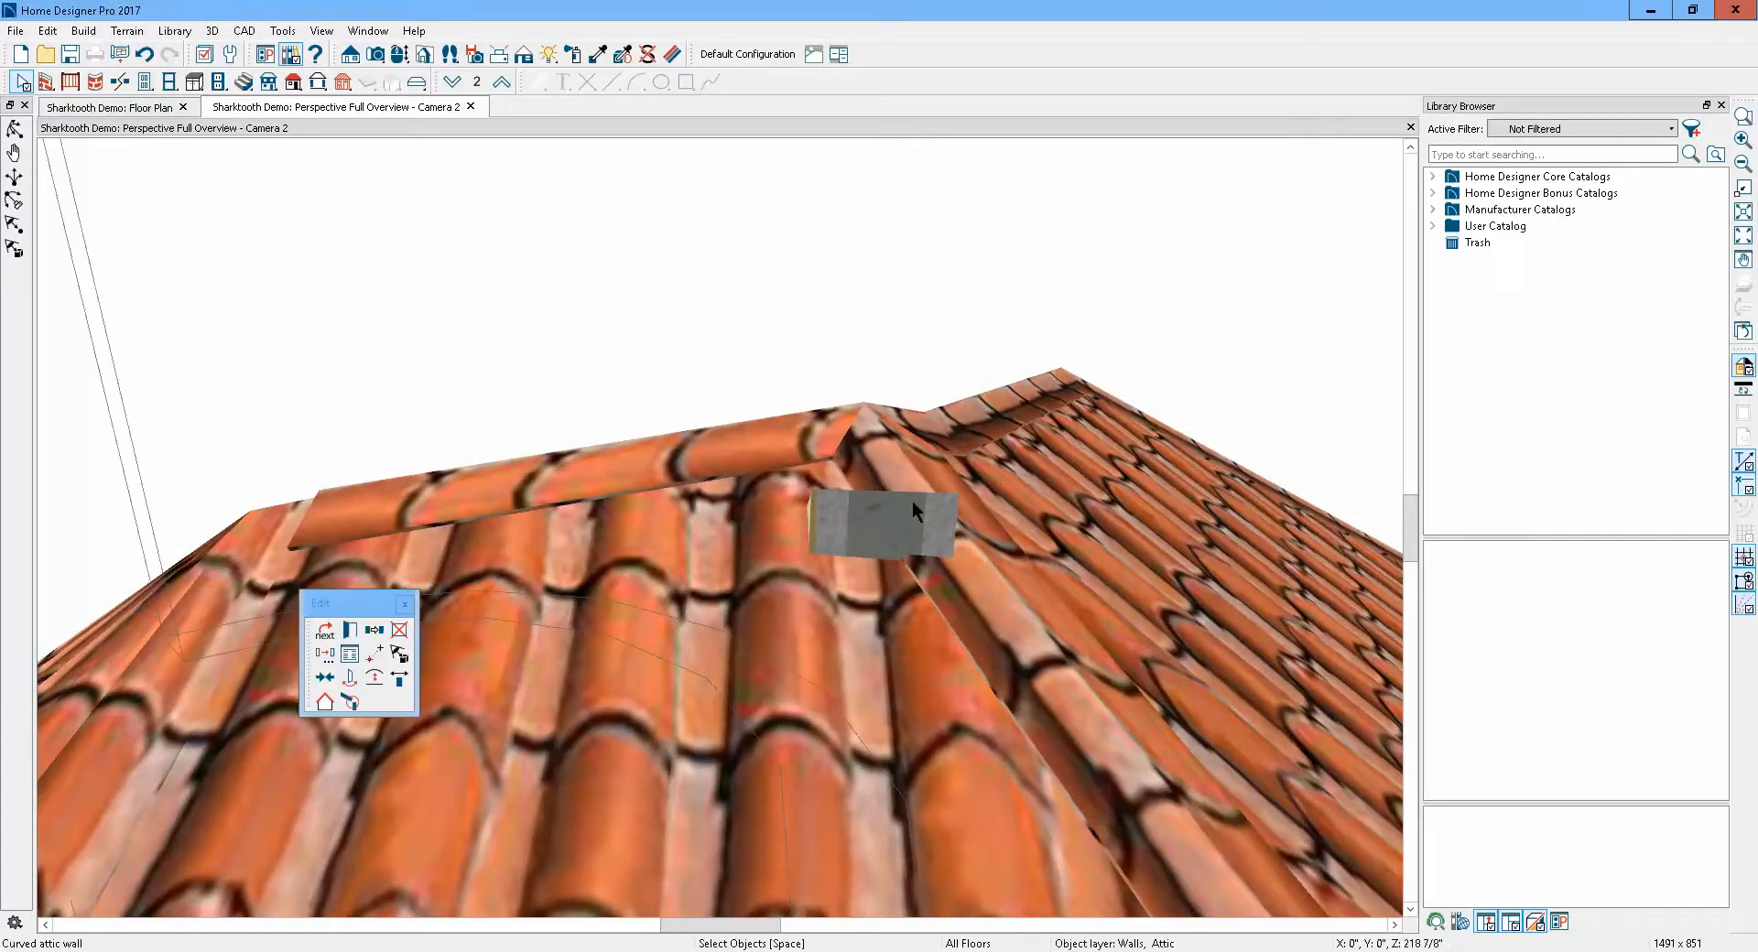
scroll(914, 487, down, 4)
scroll(914, 490, down, 3)
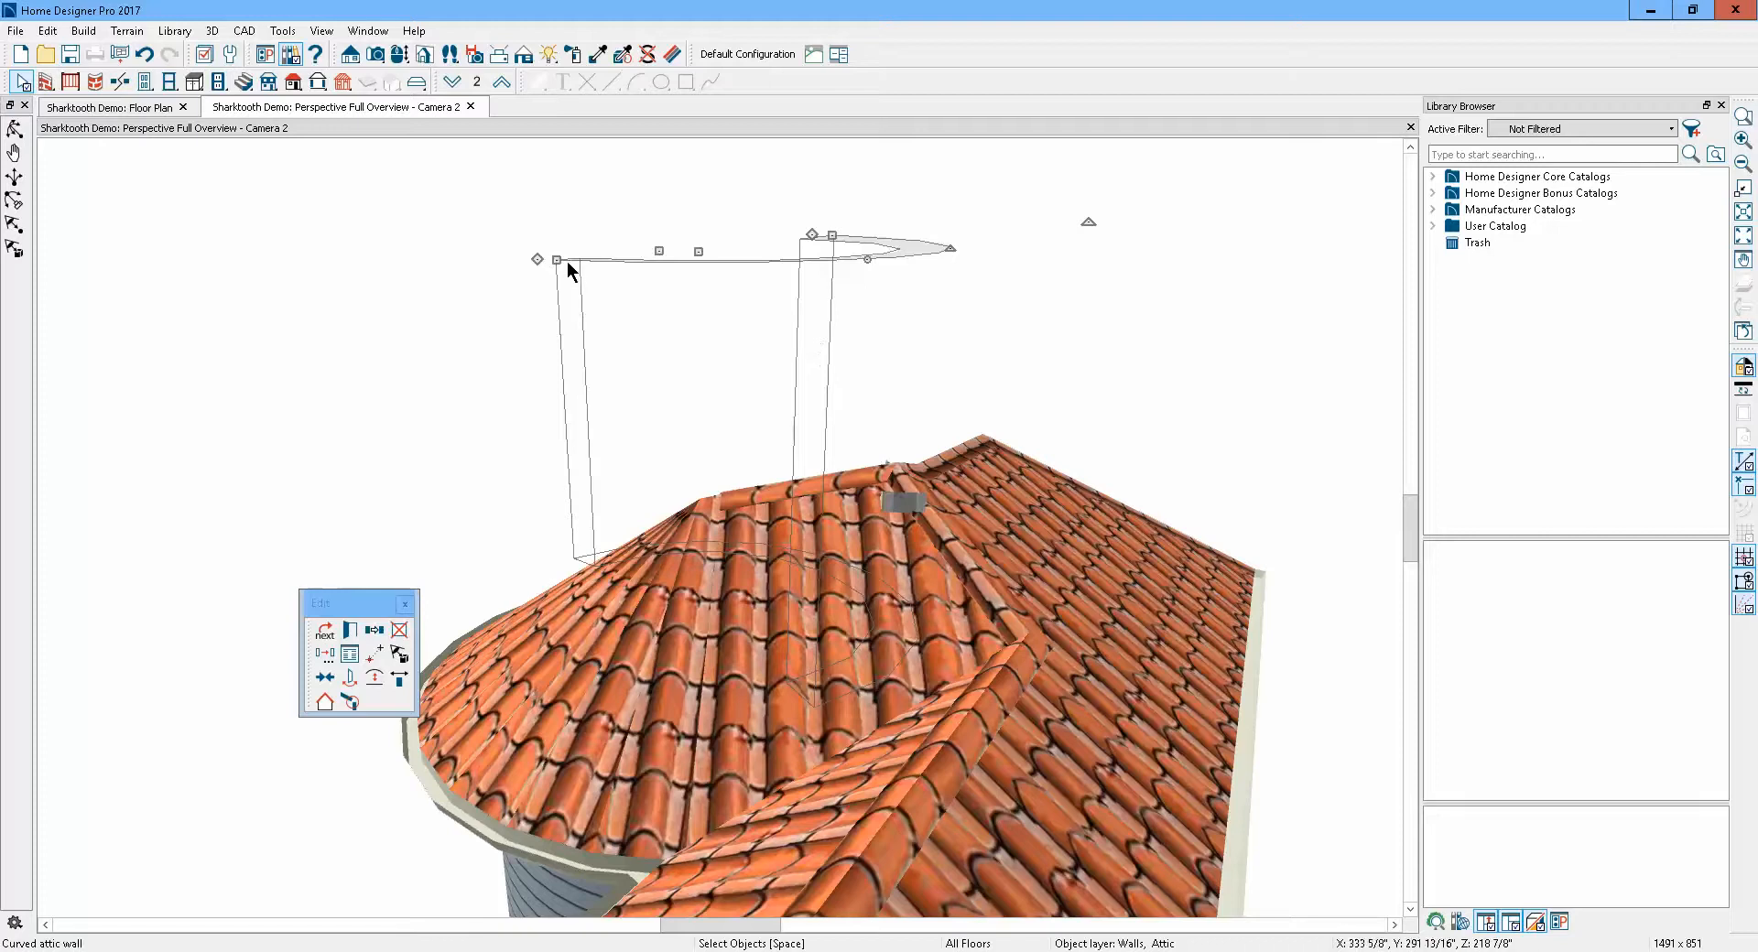
click(399, 630)
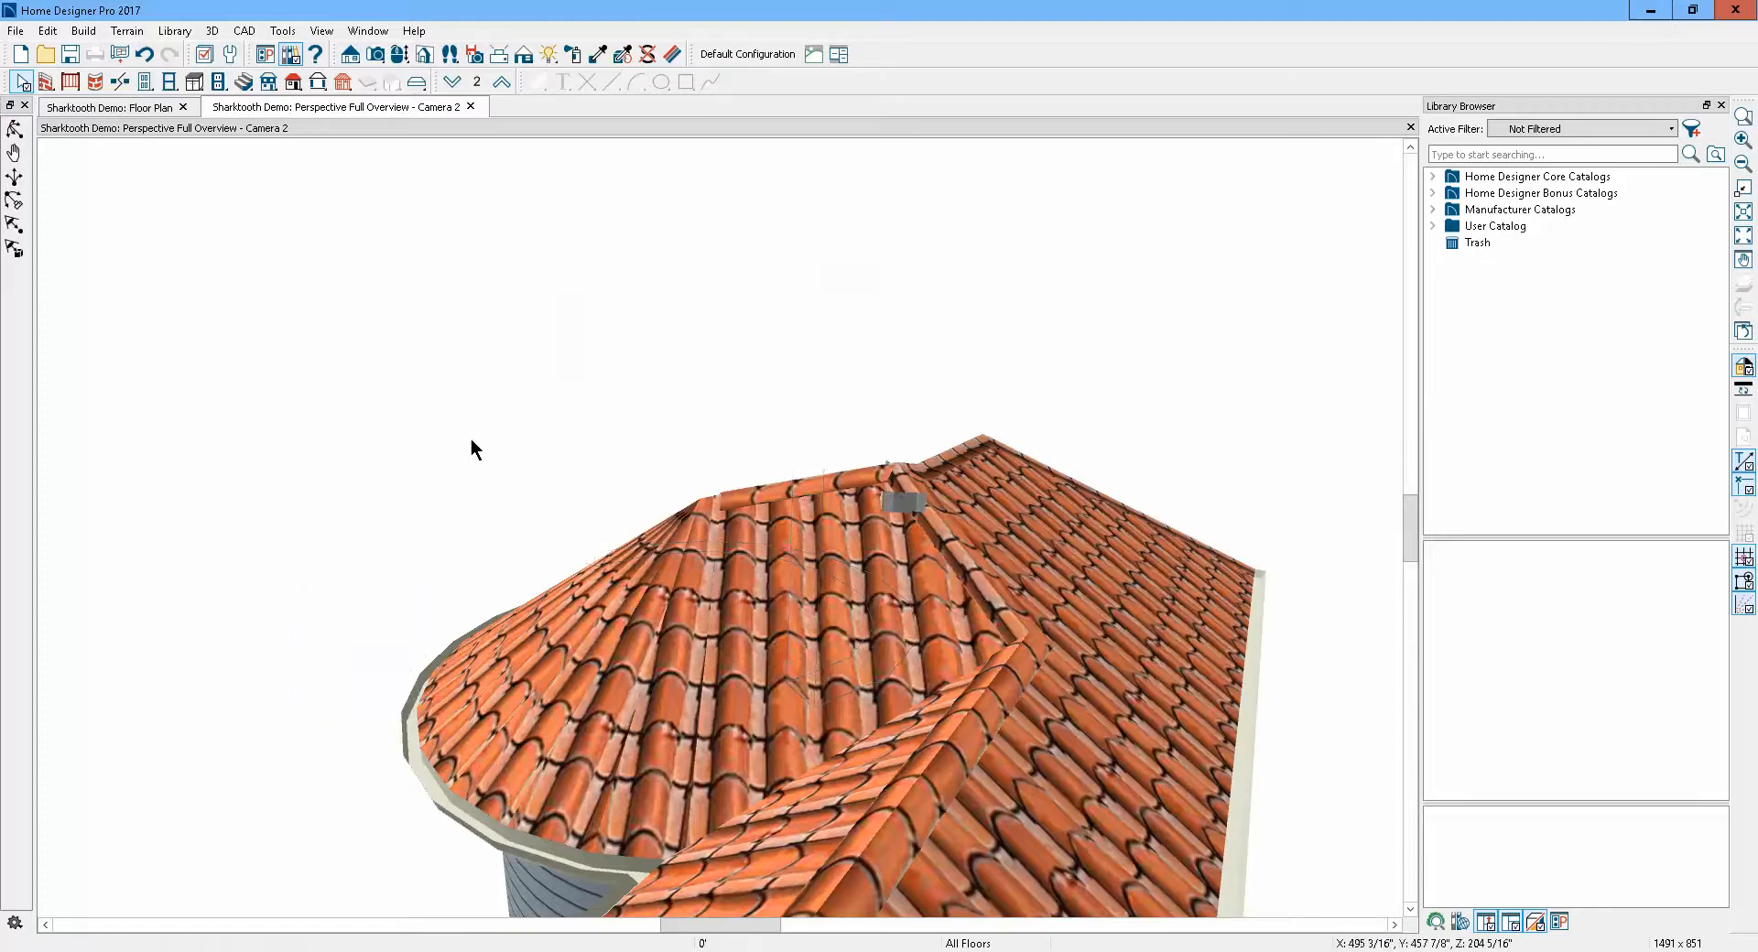
key(ctrl+z)
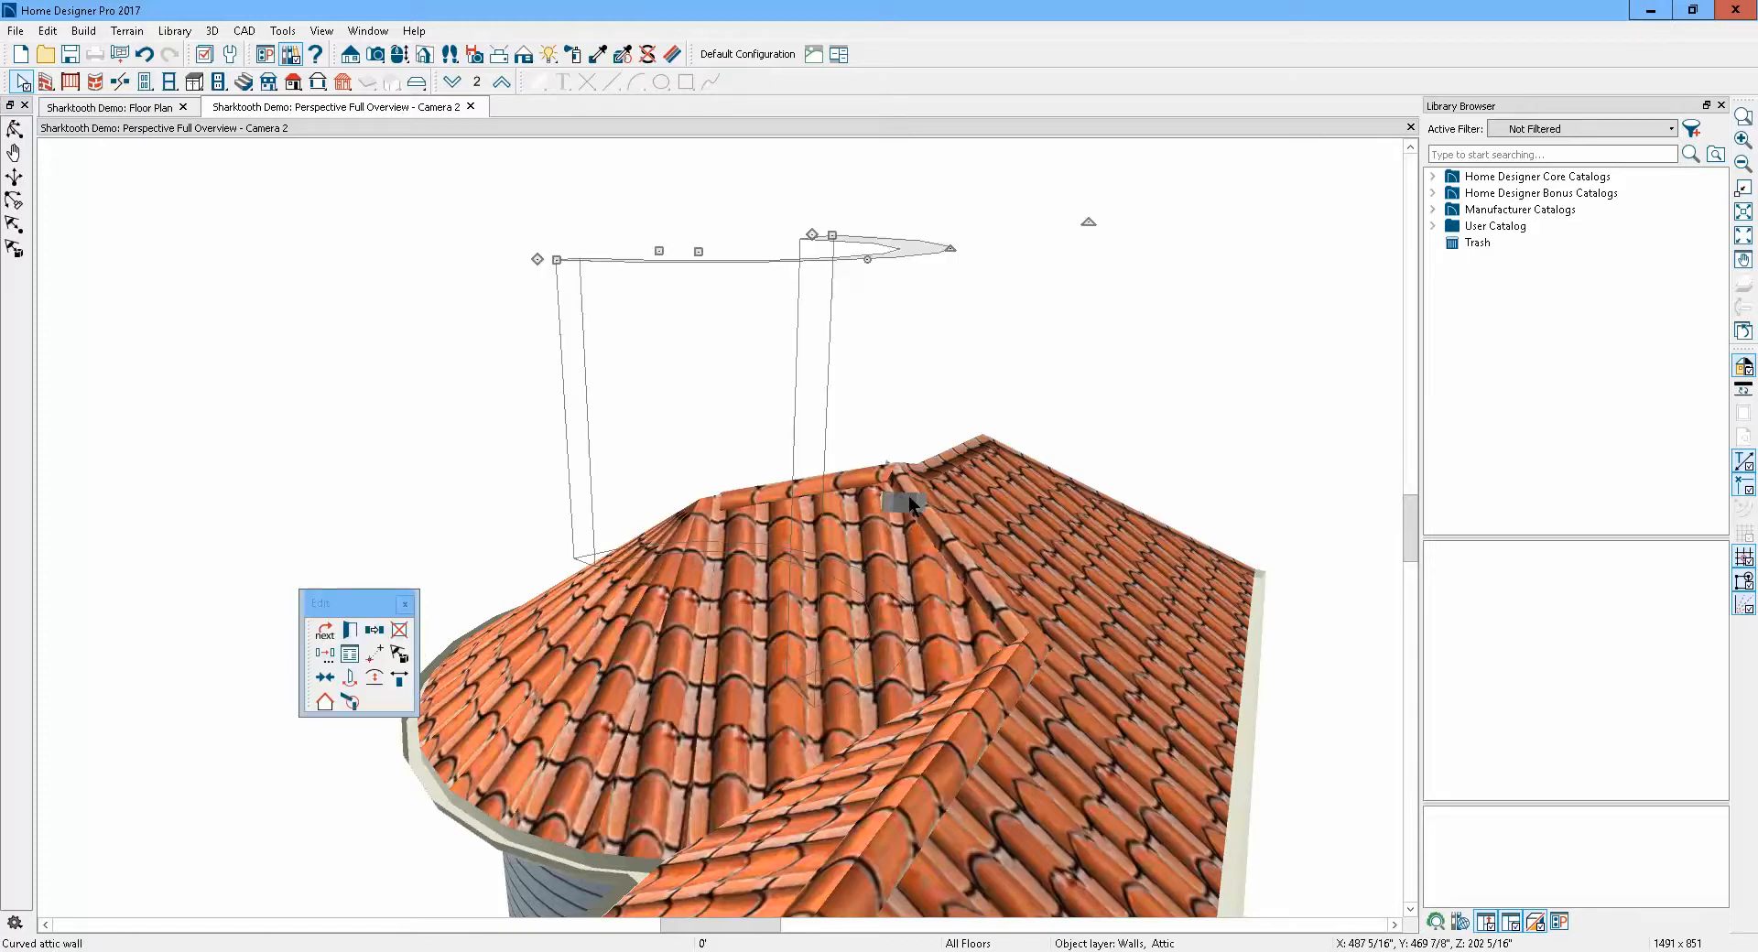
key(Delete)
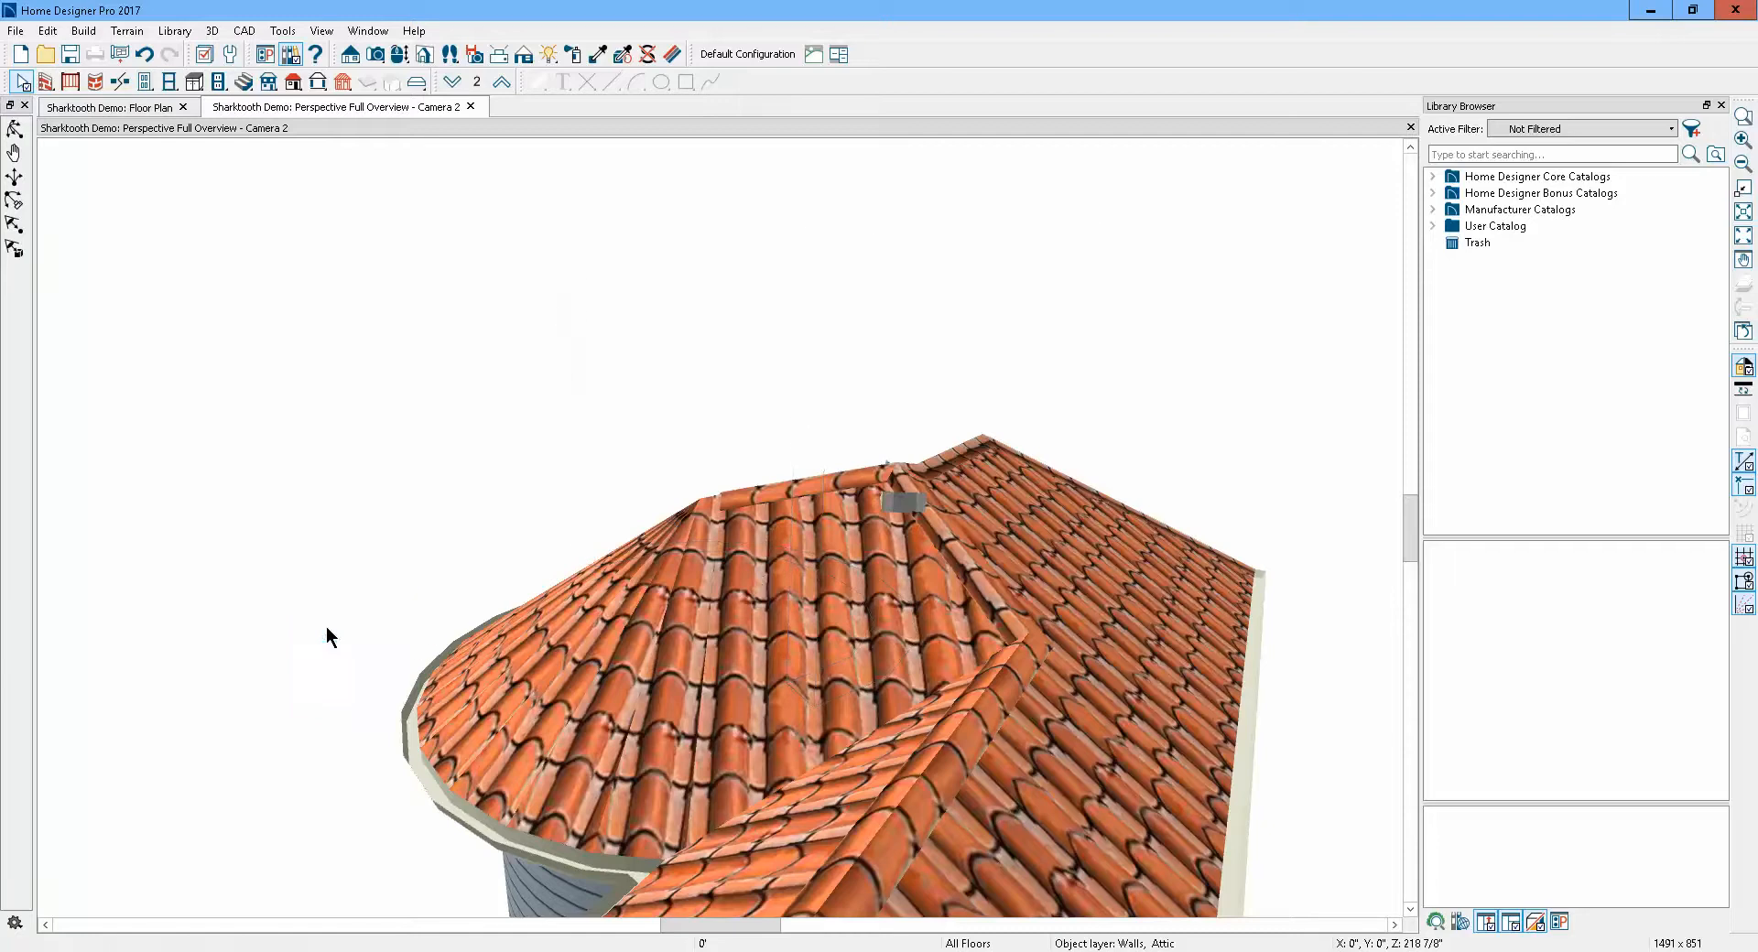
key(ctrl+z)
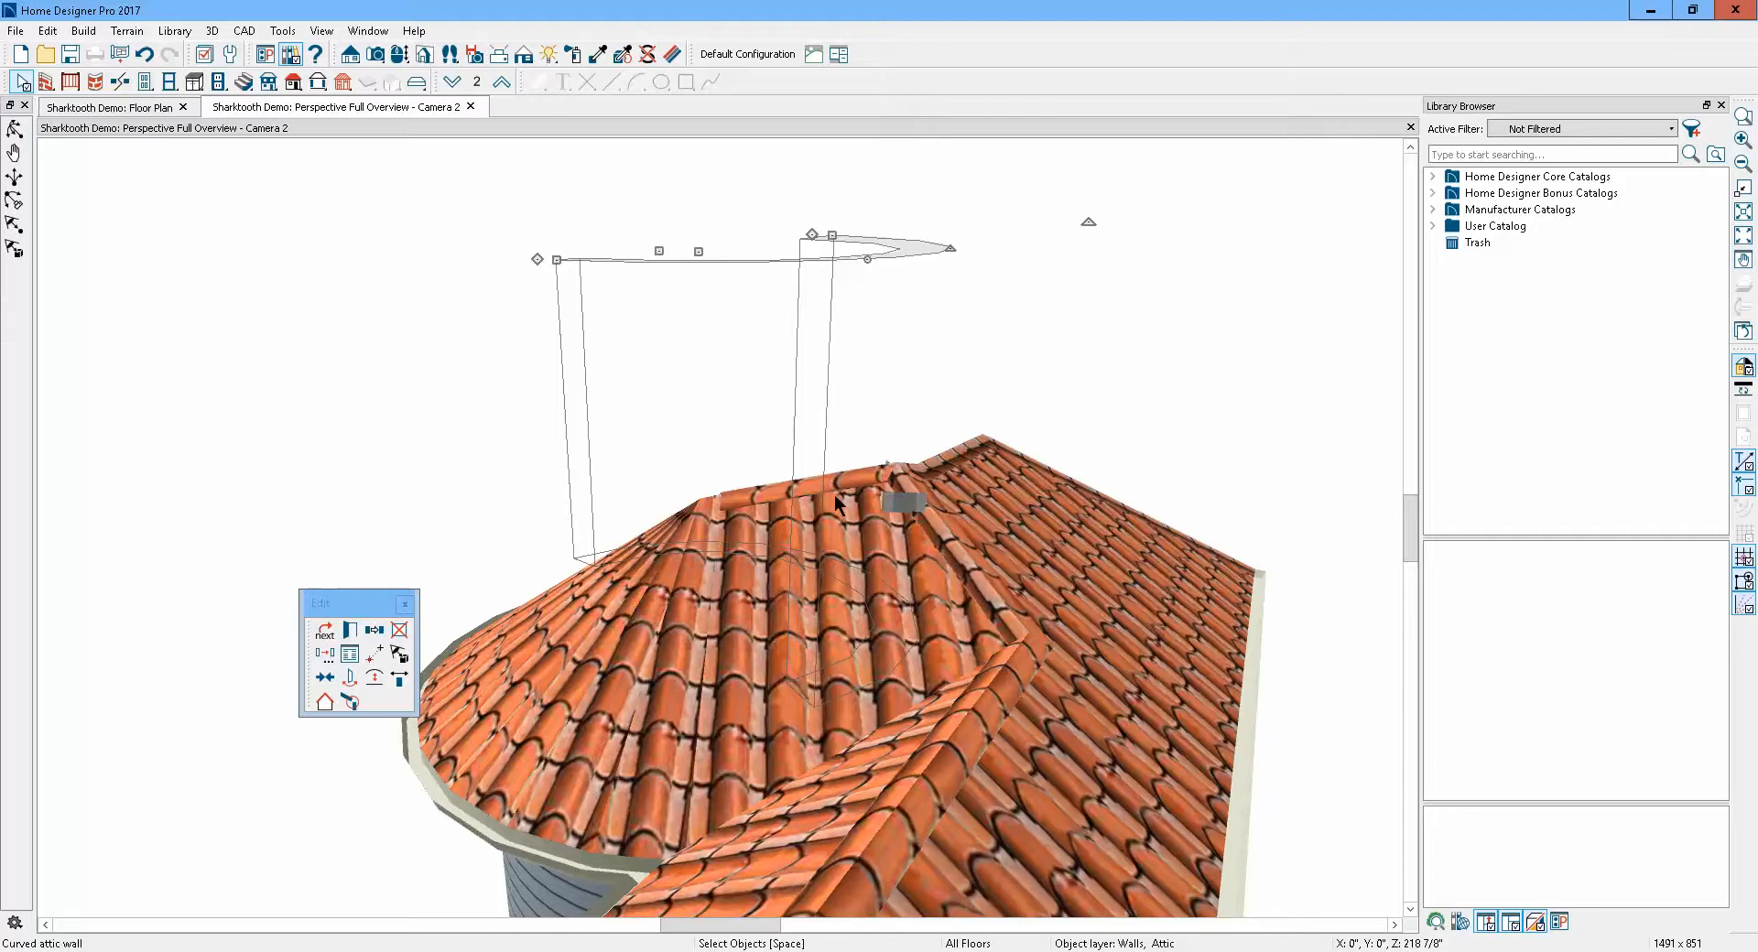
Remove the gray wall fragment at the roof ridge with Delete Surface
scroll(759, 401, down, 3)
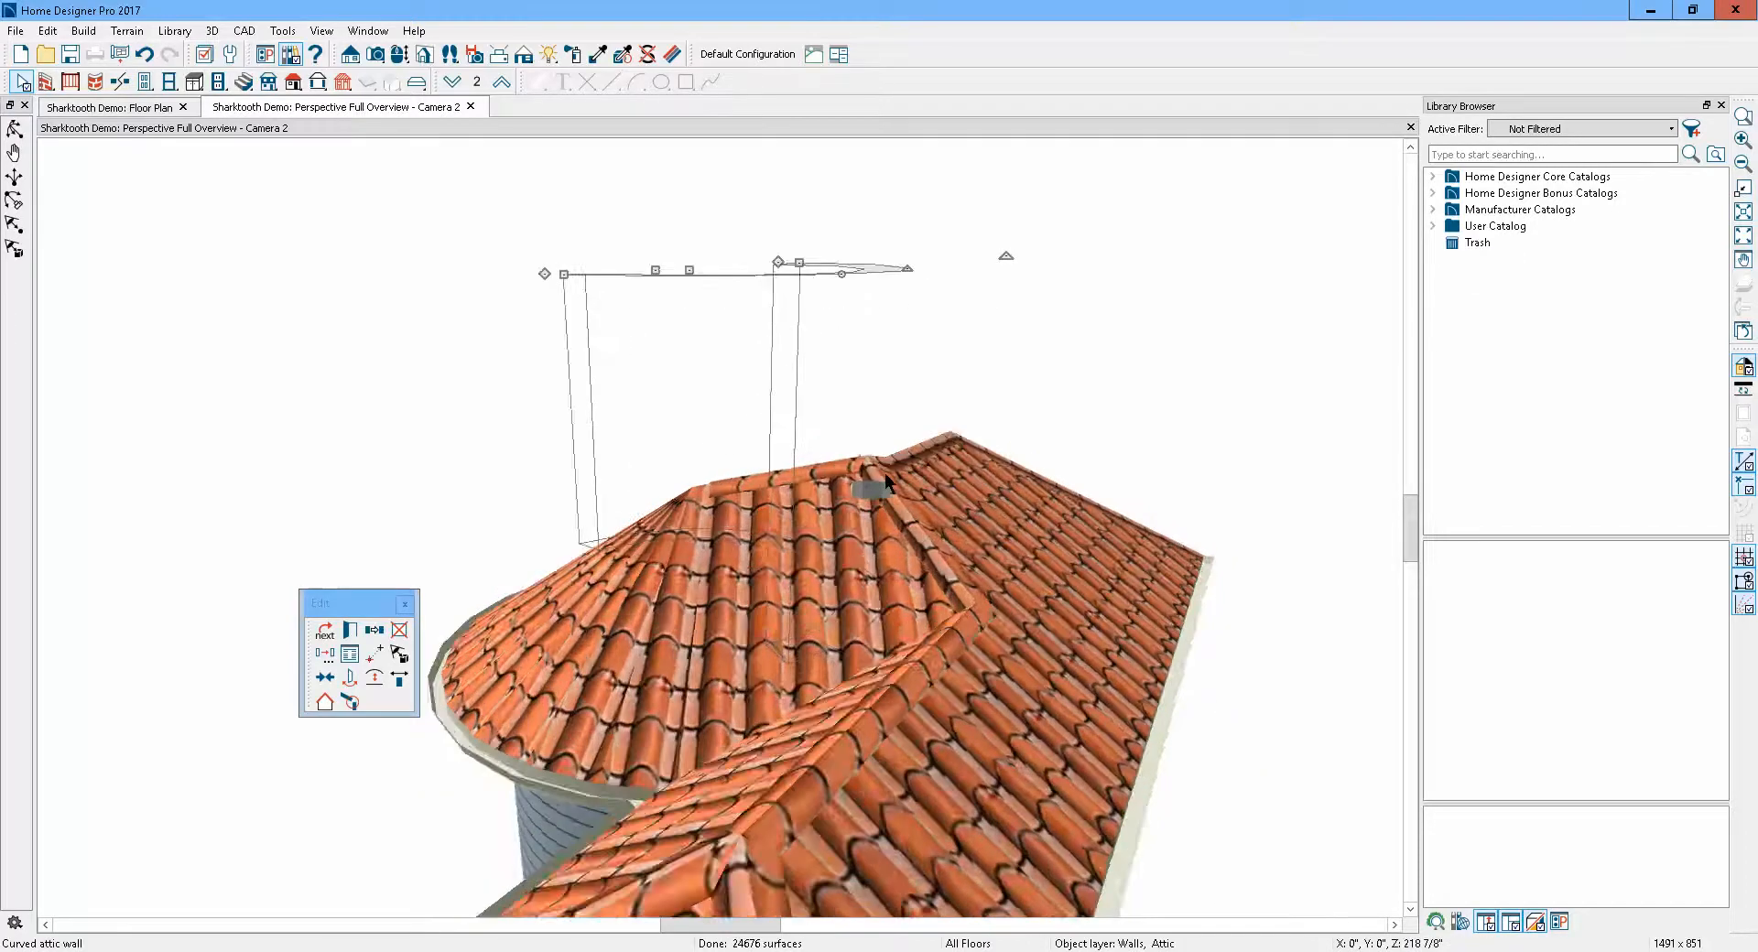
scroll(884, 473, up, 3)
click(892, 288)
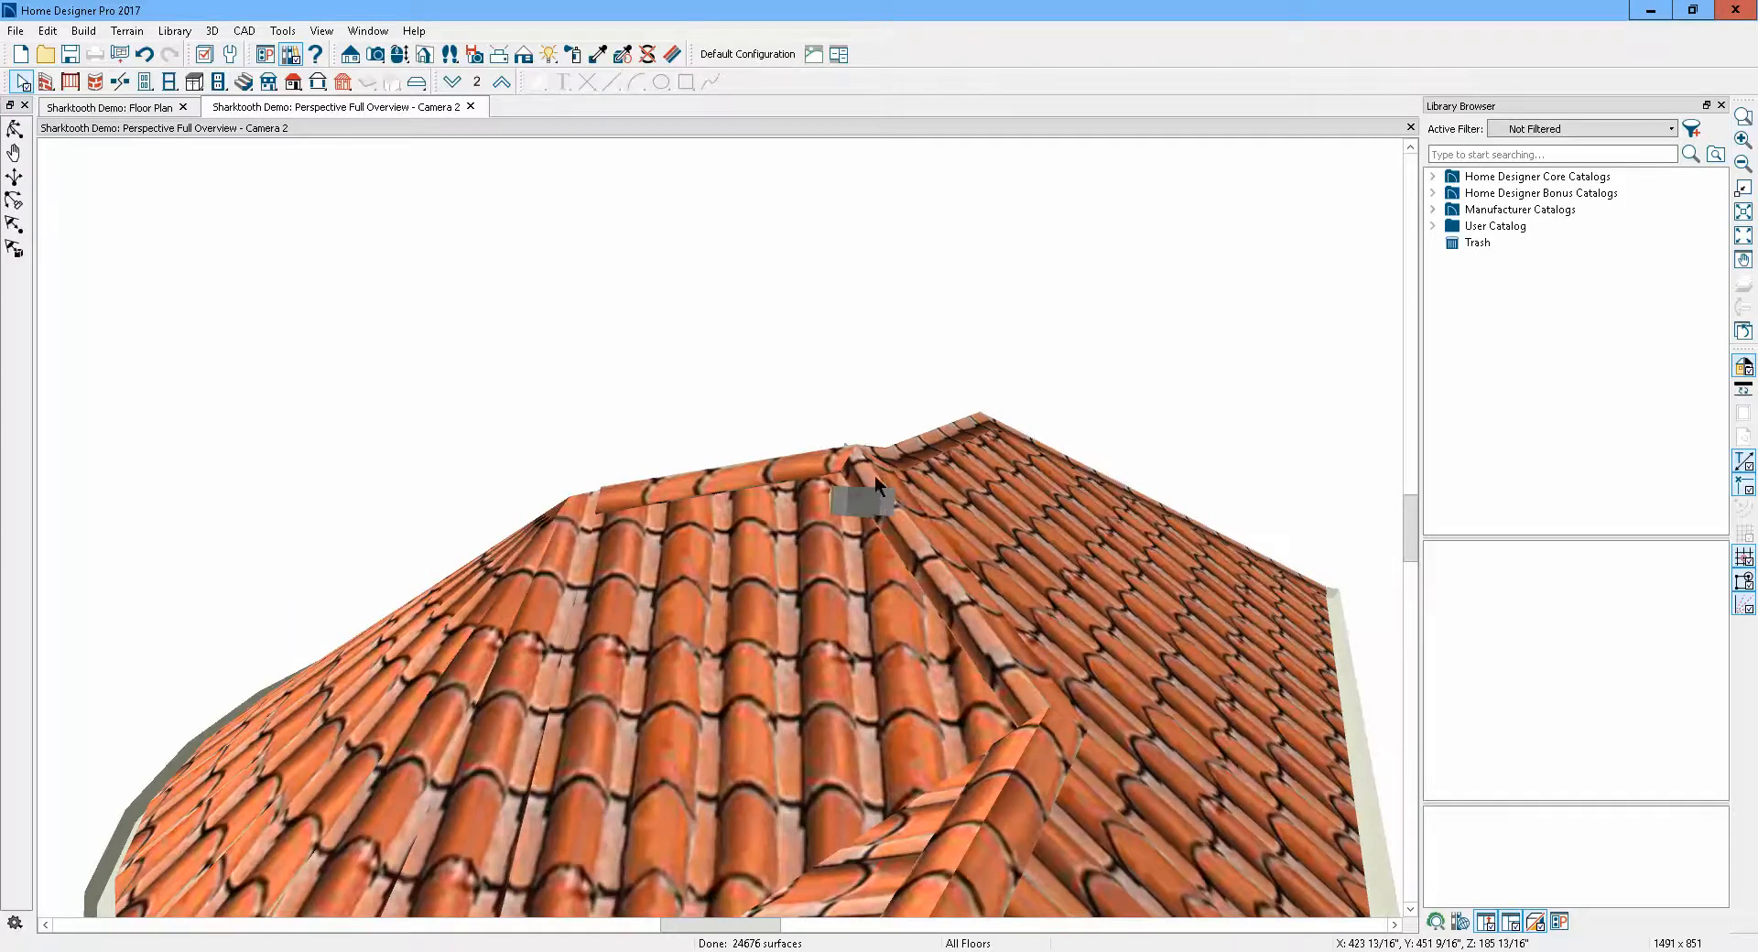
scroll(870, 506, down, 2)
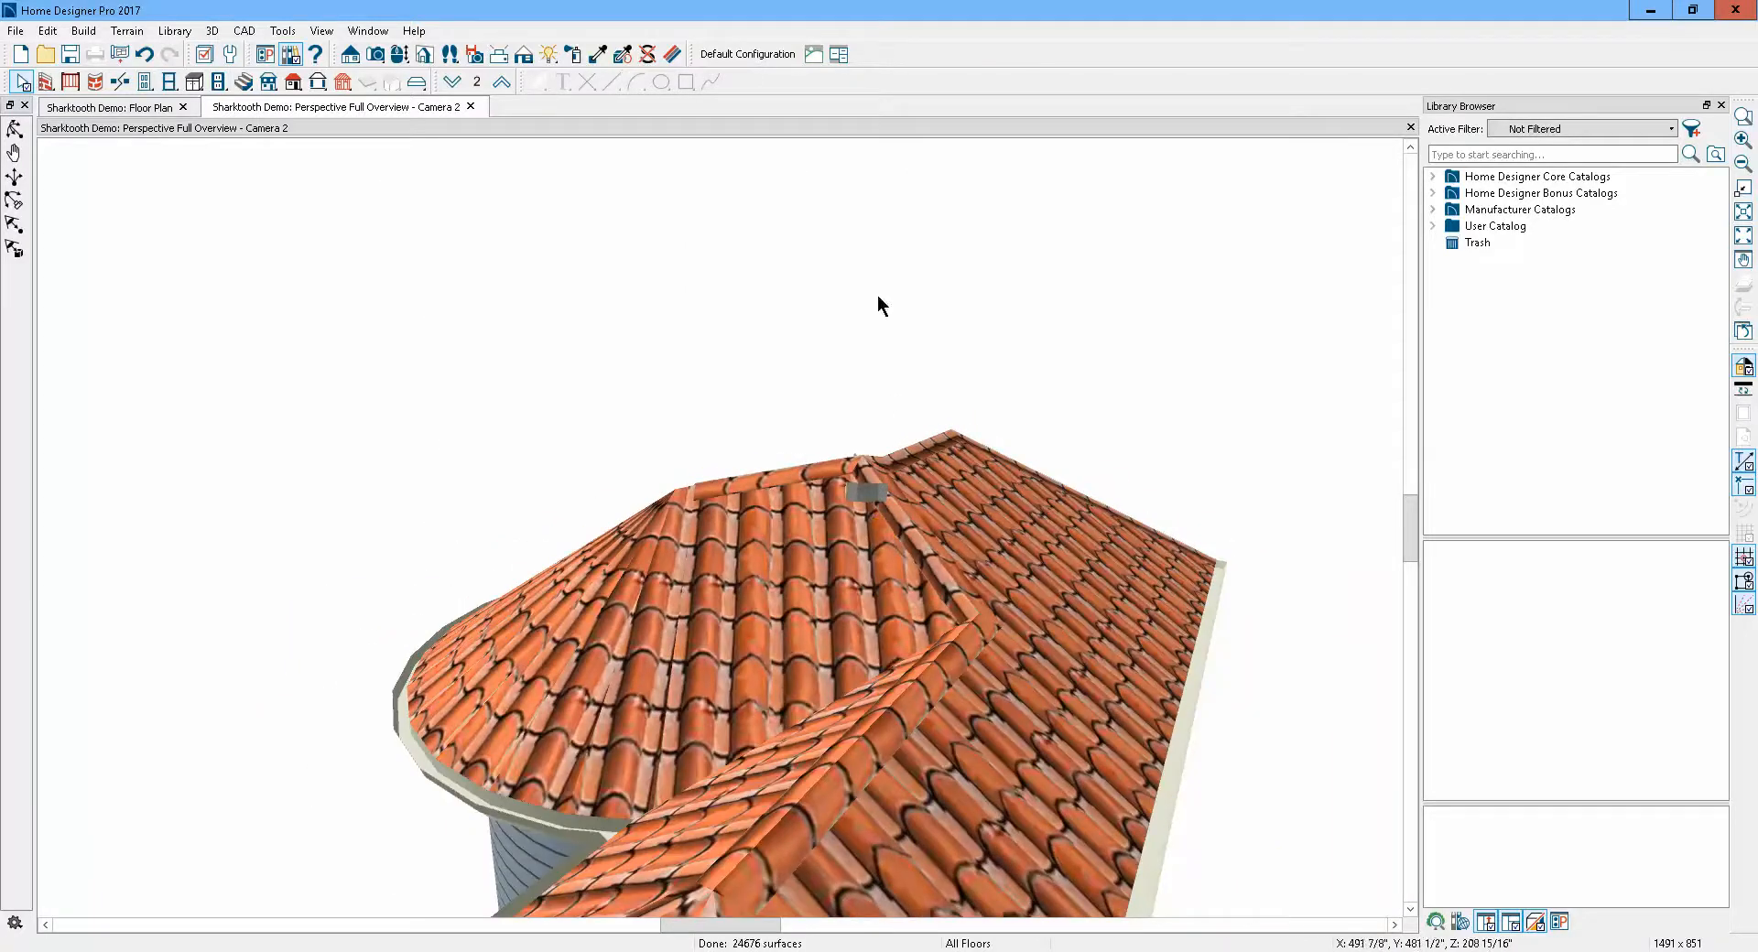
click(646, 55)
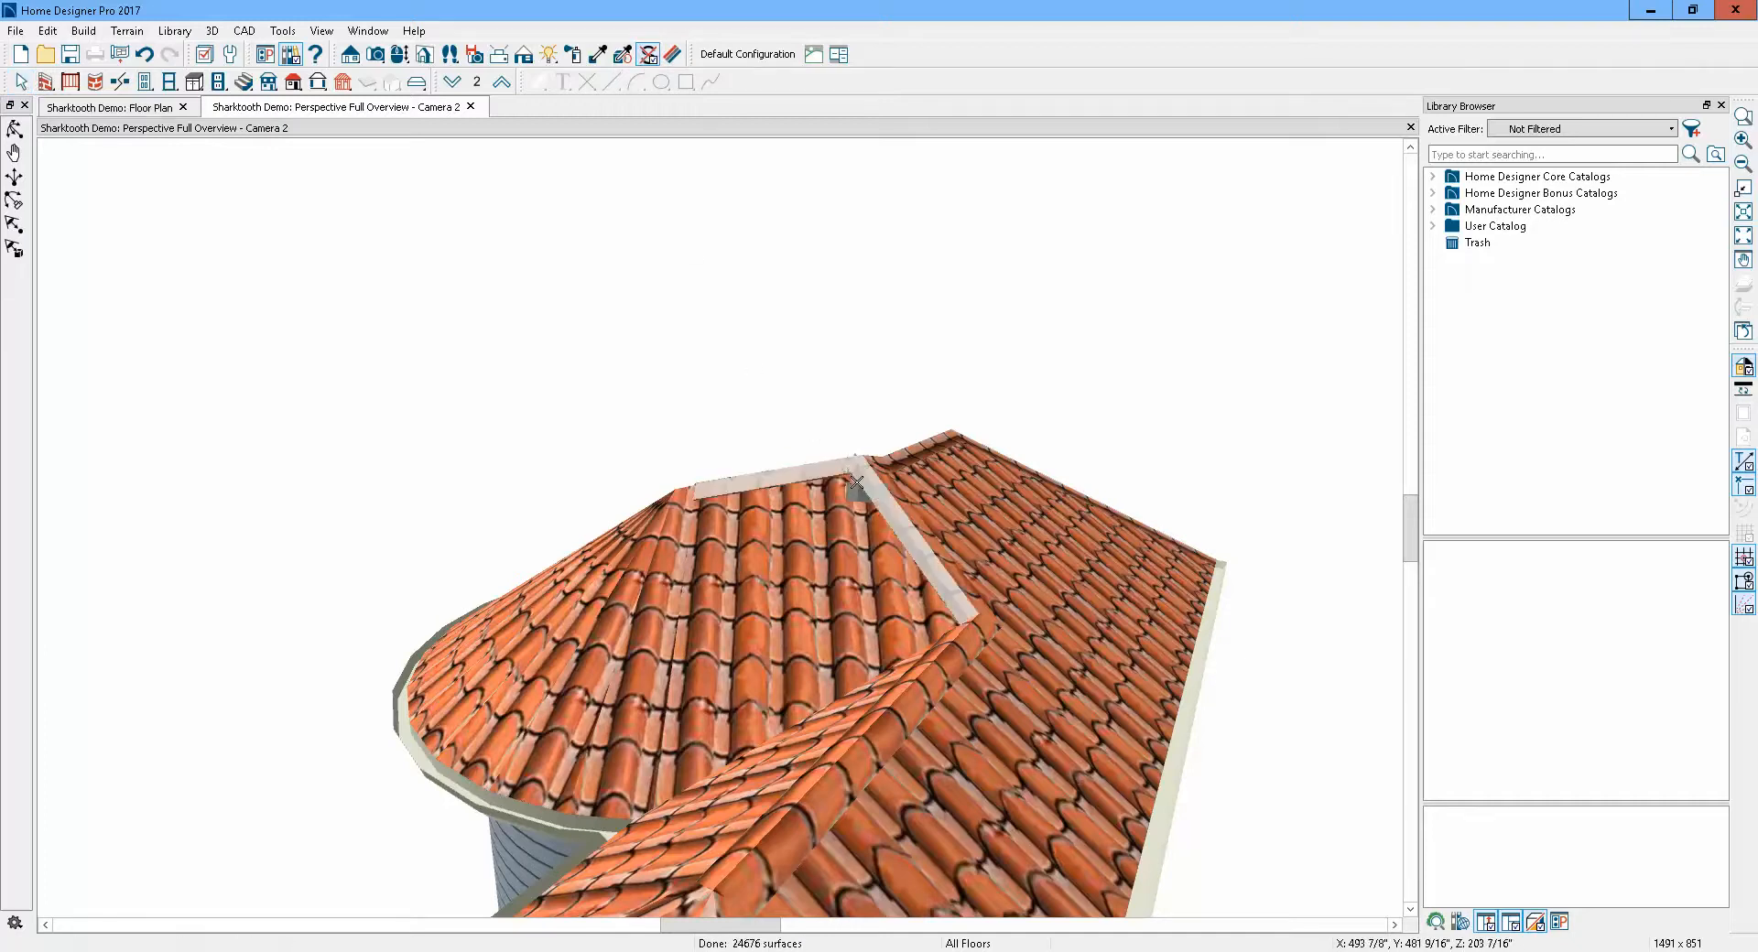
scroll(853, 486, up, 2)
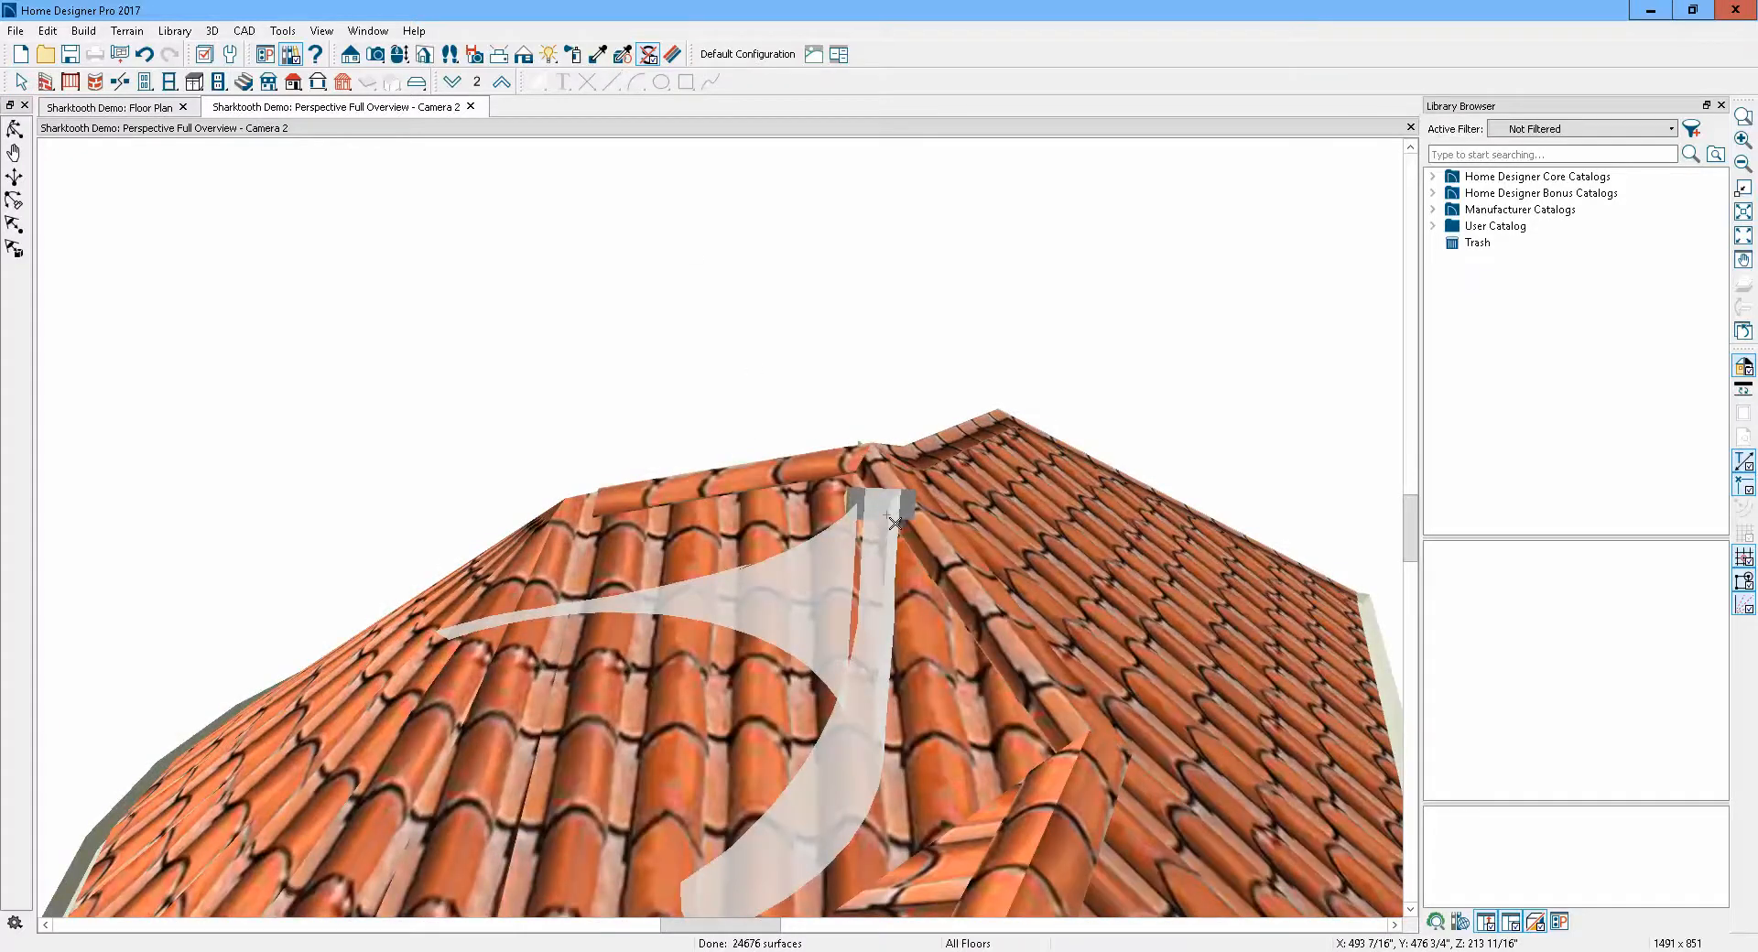
click(894, 523)
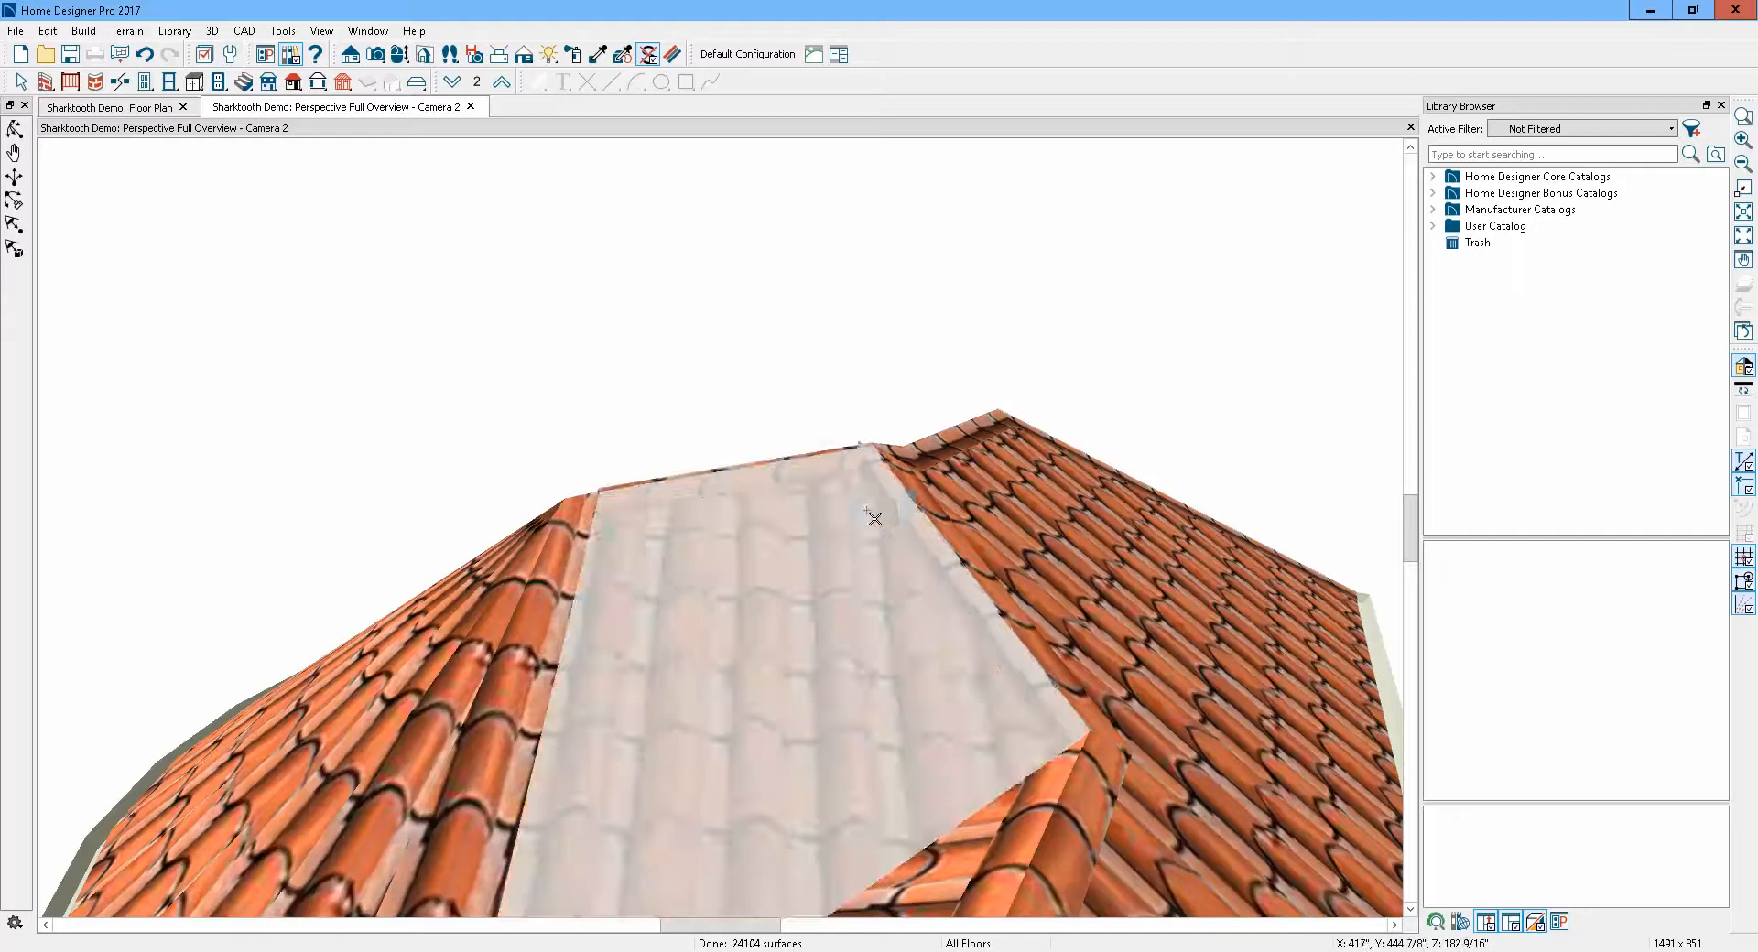
click(863, 518)
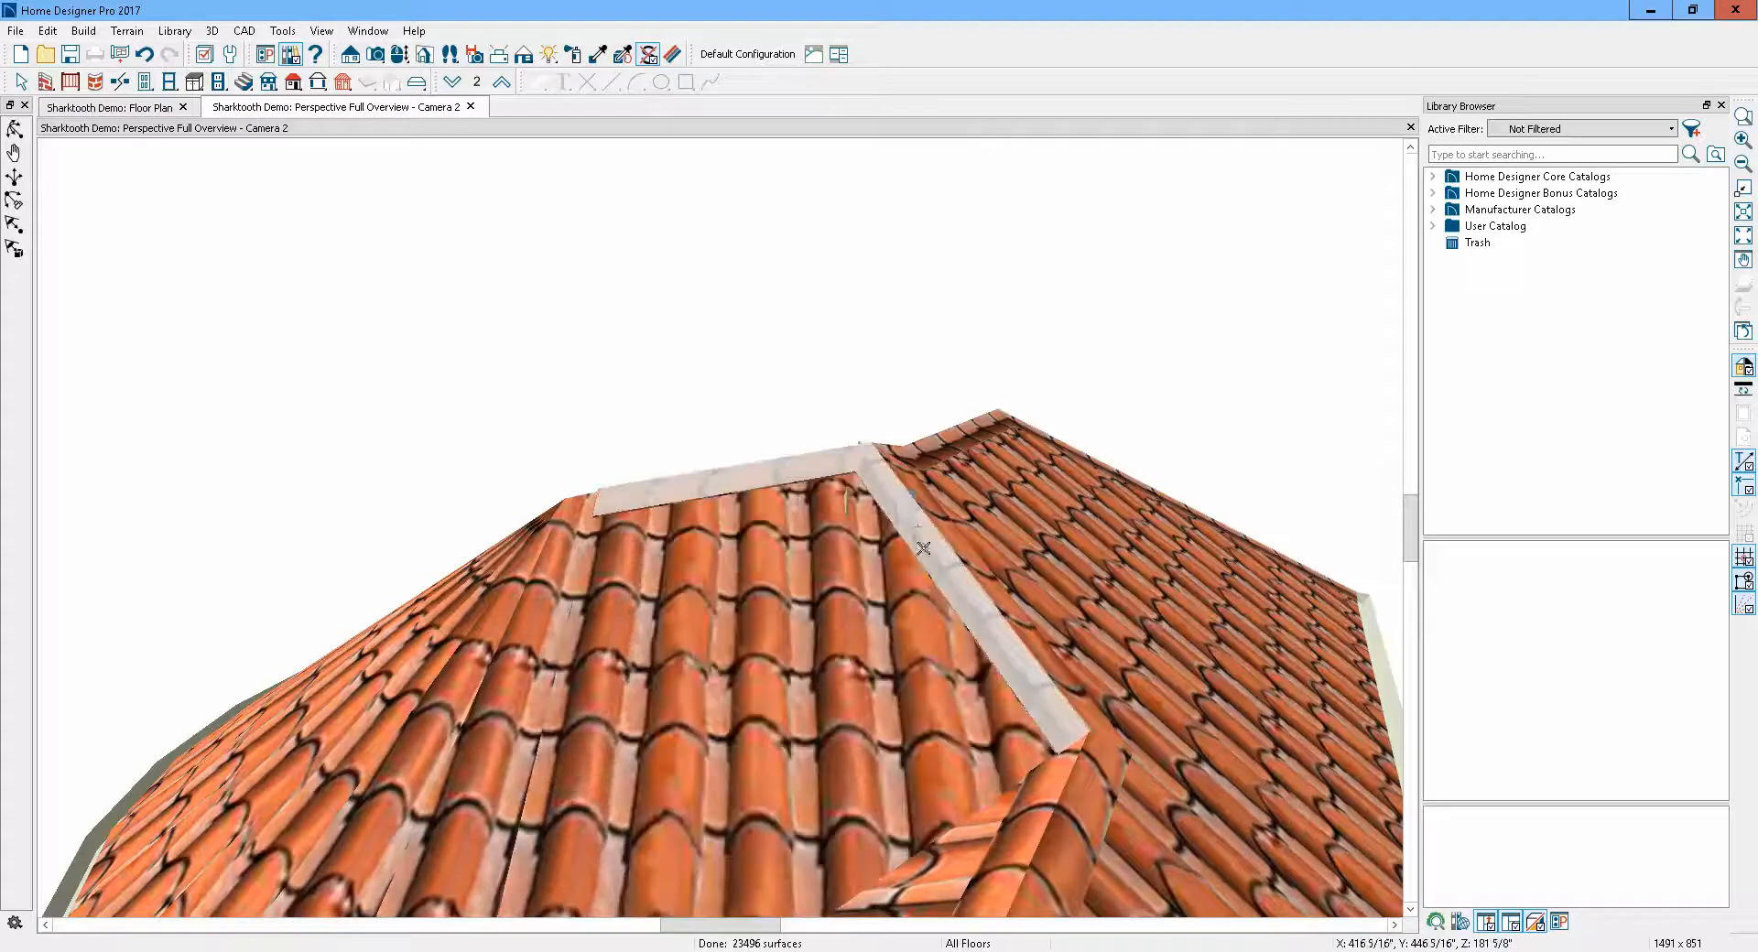
click(919, 522)
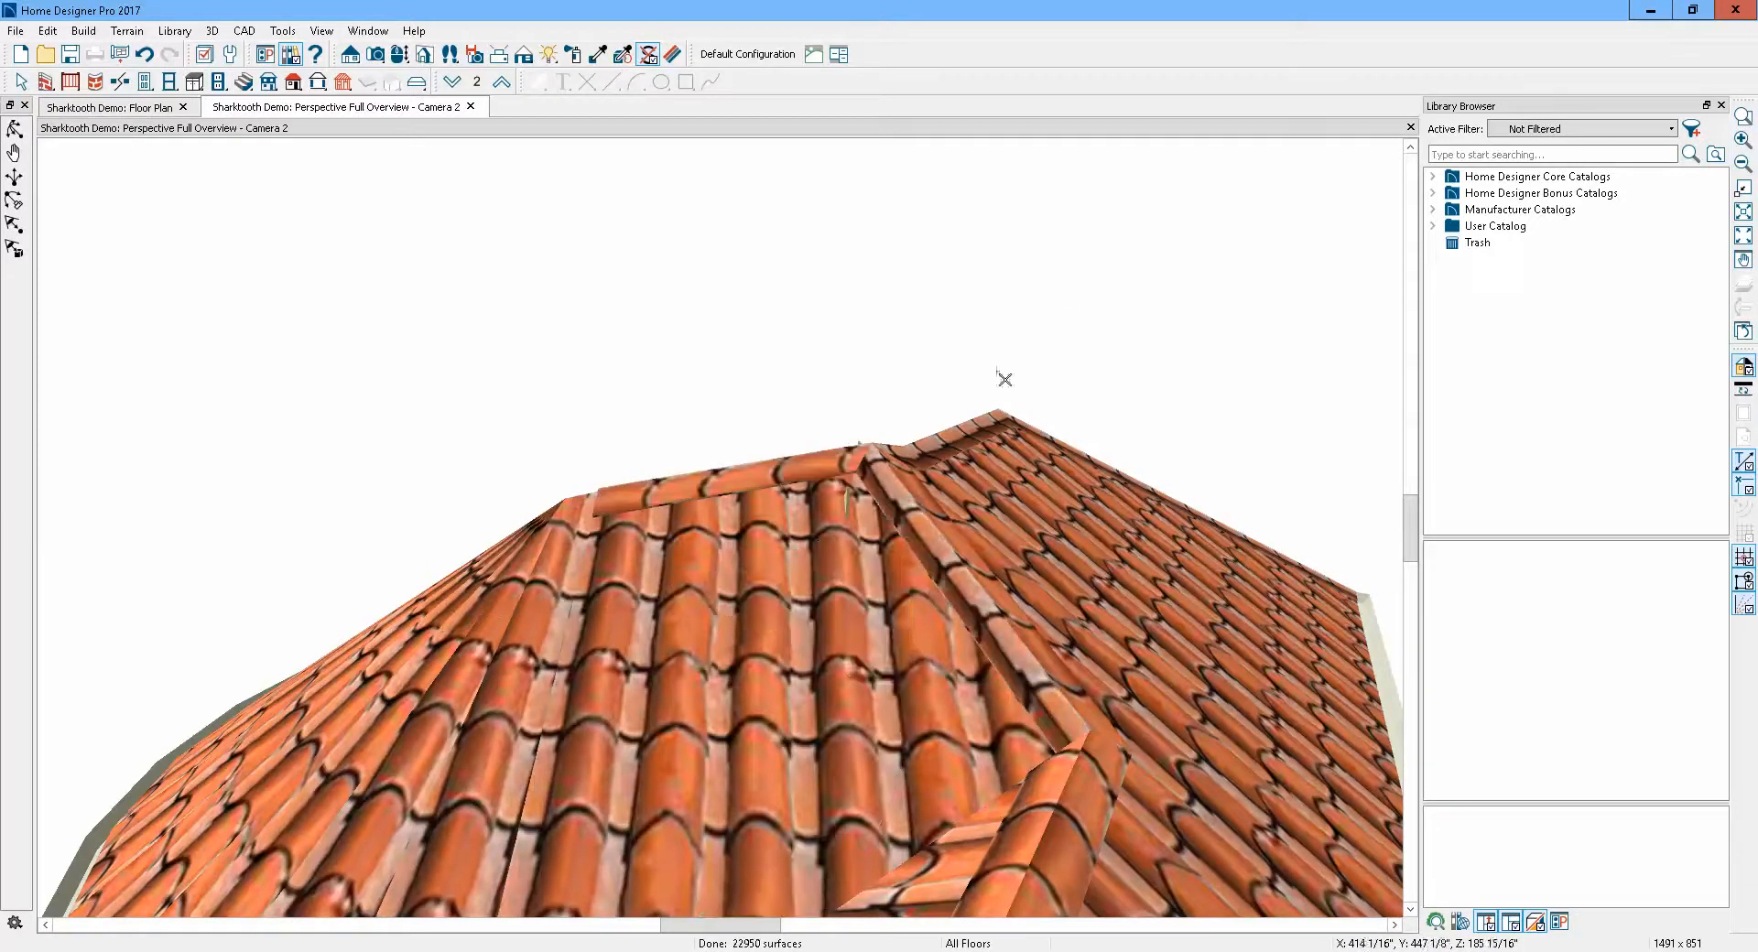
Delete the remaining gray triangular surface at the roof ridge with Delete Surface and return to selection mode
scroll(1083, 266, down, 3)
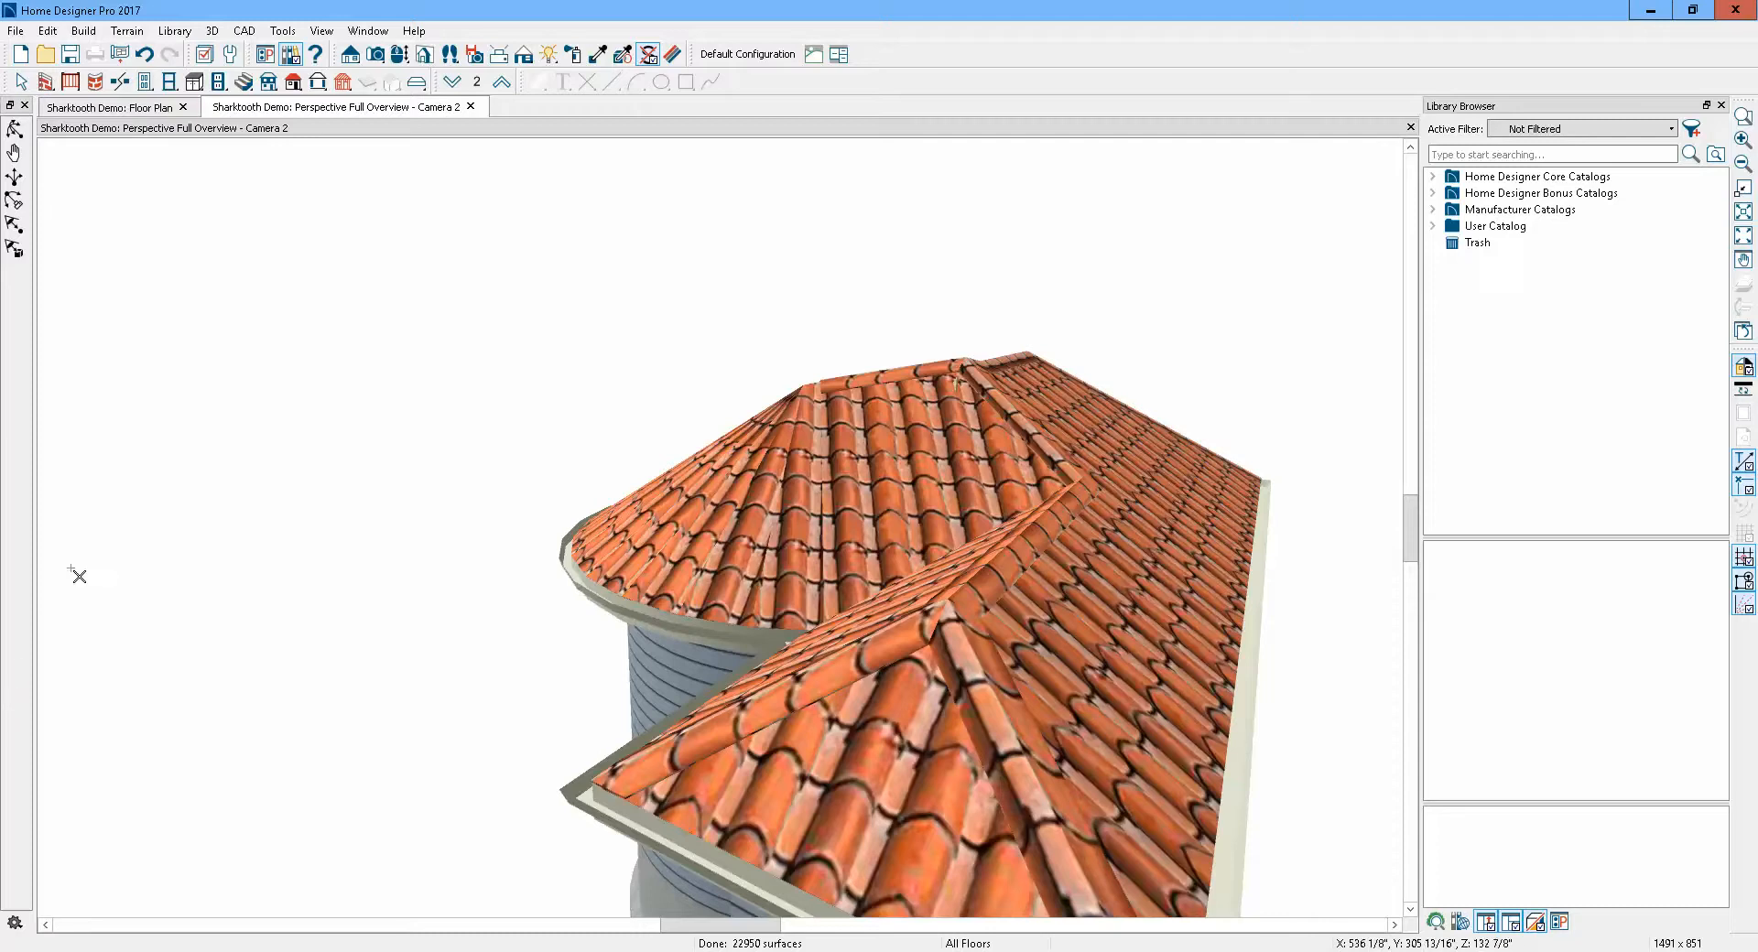
click(15, 128)
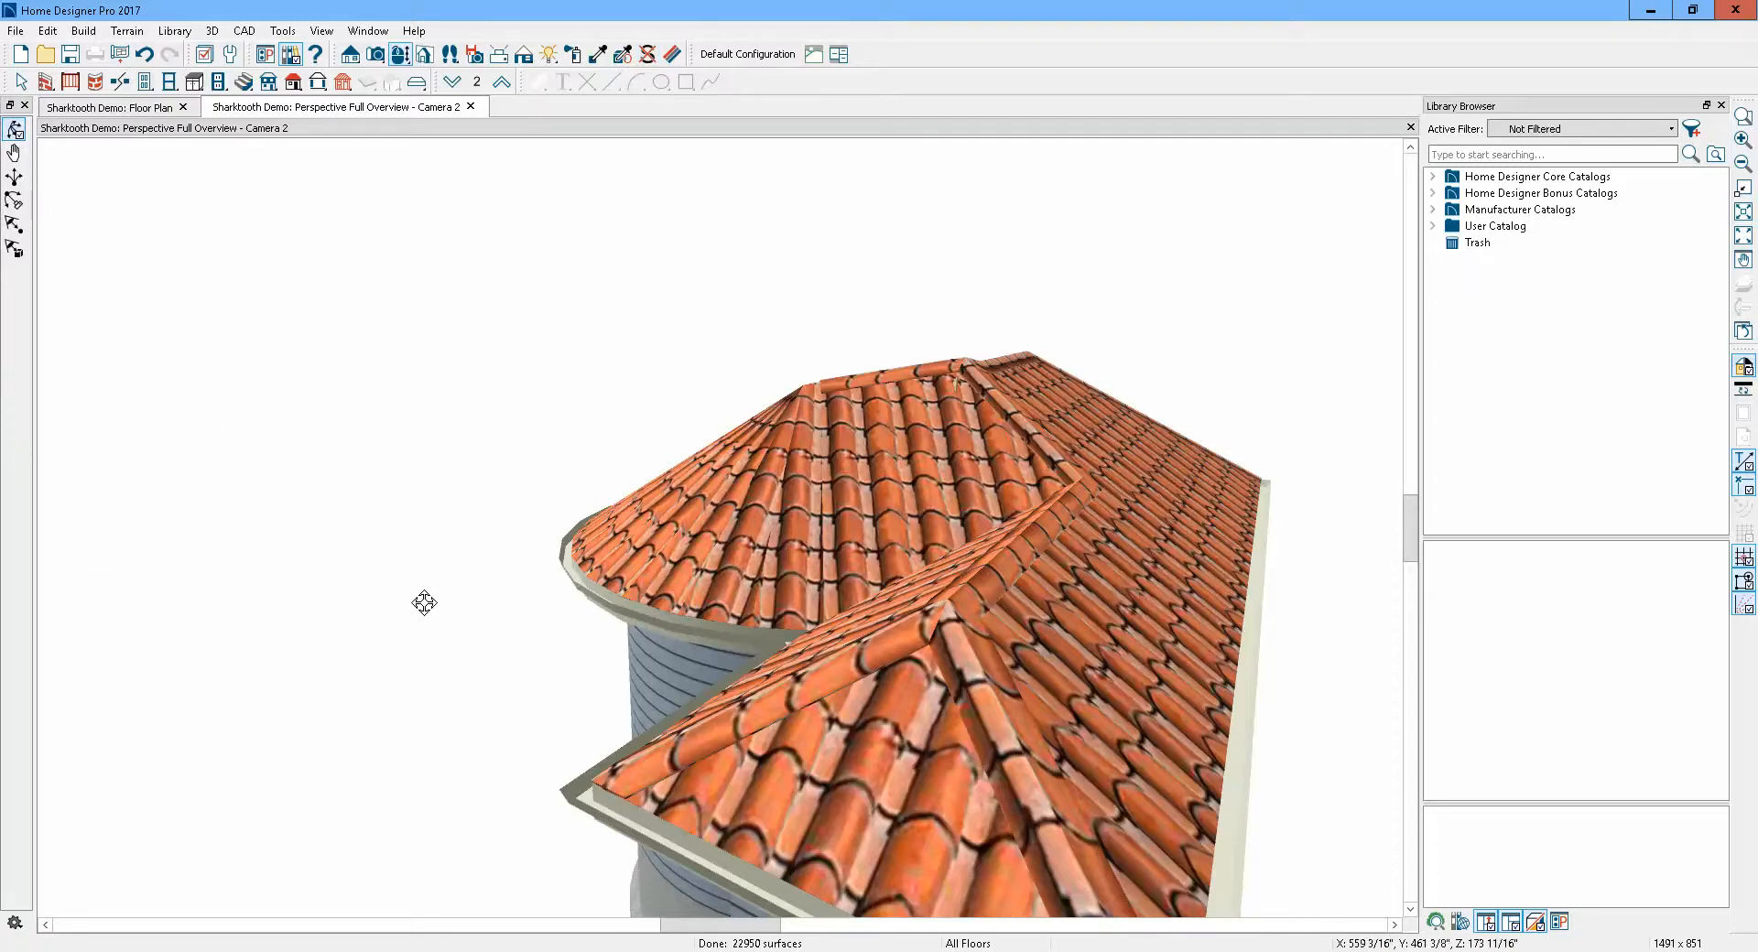
drag(424, 600, 502, 400)
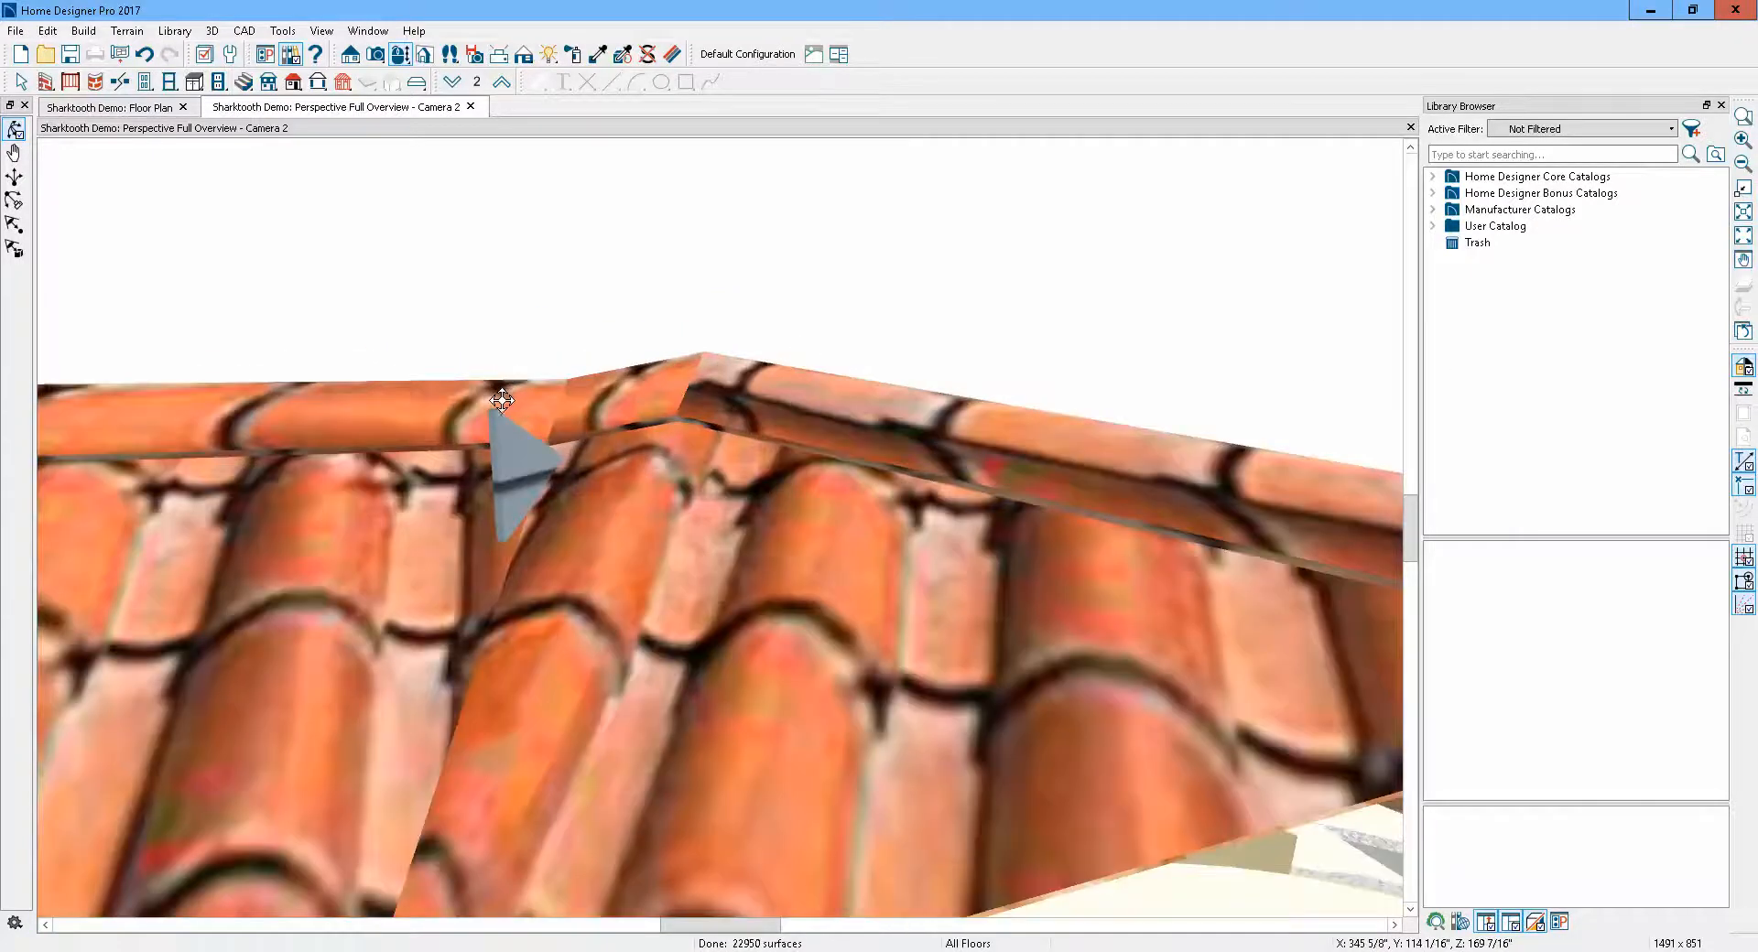
scroll(506, 406, up, 2)
scroll(506, 407, down, 2)
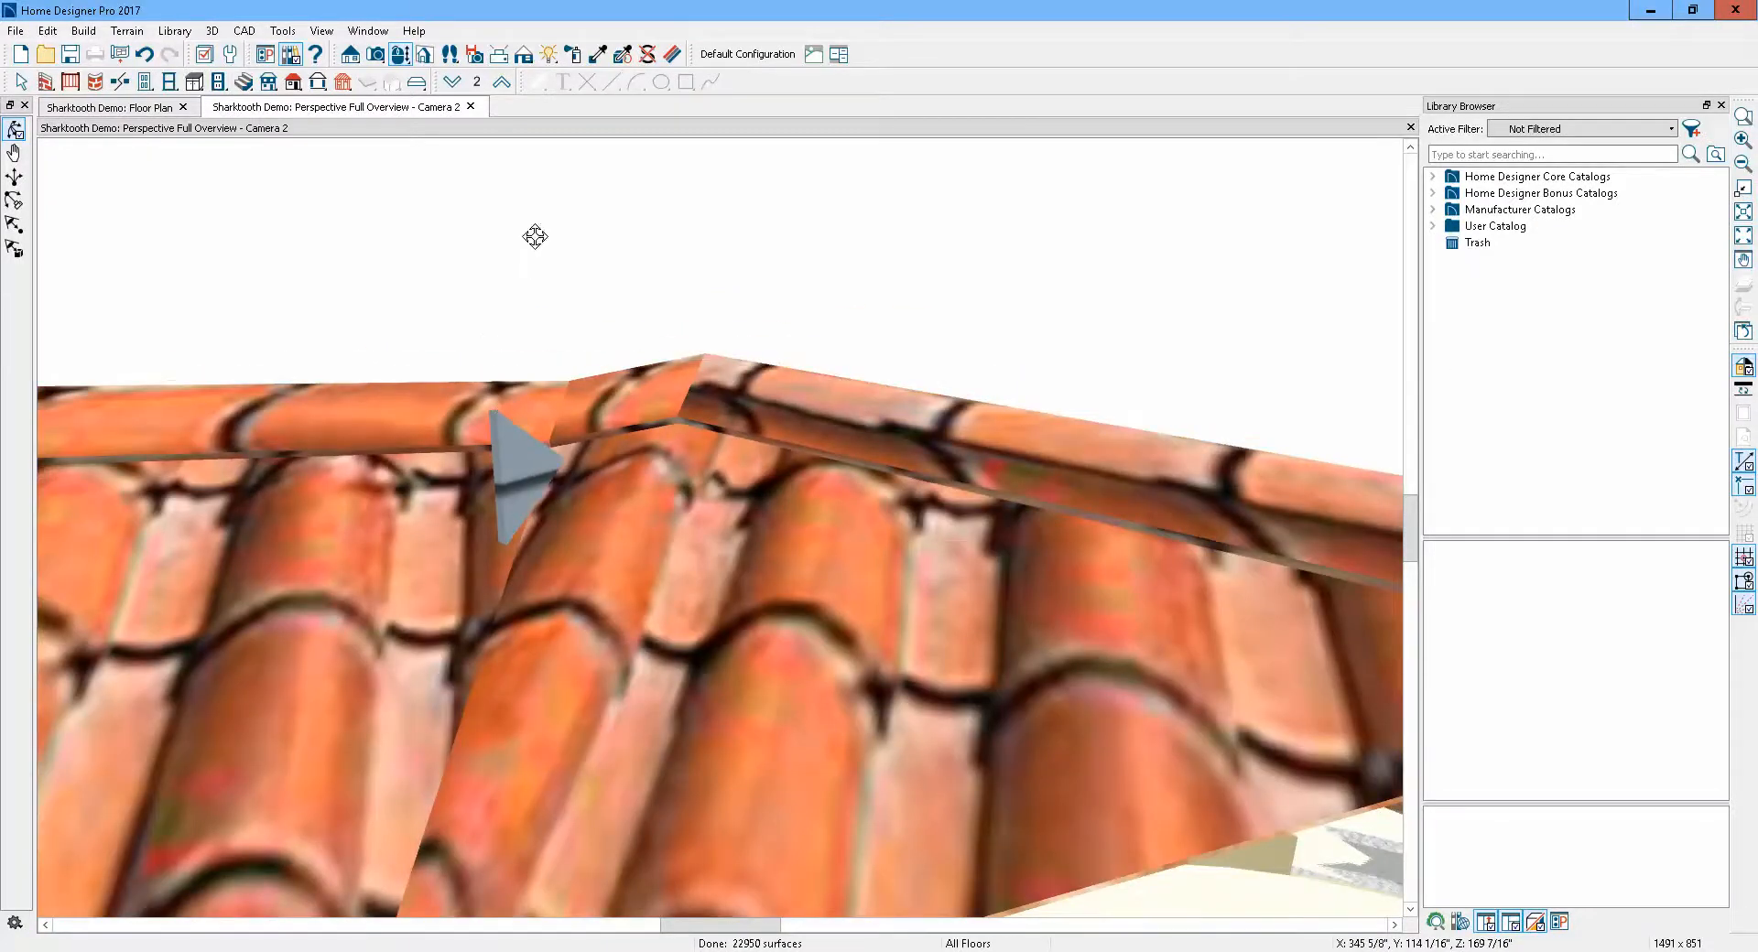
click(645, 56)
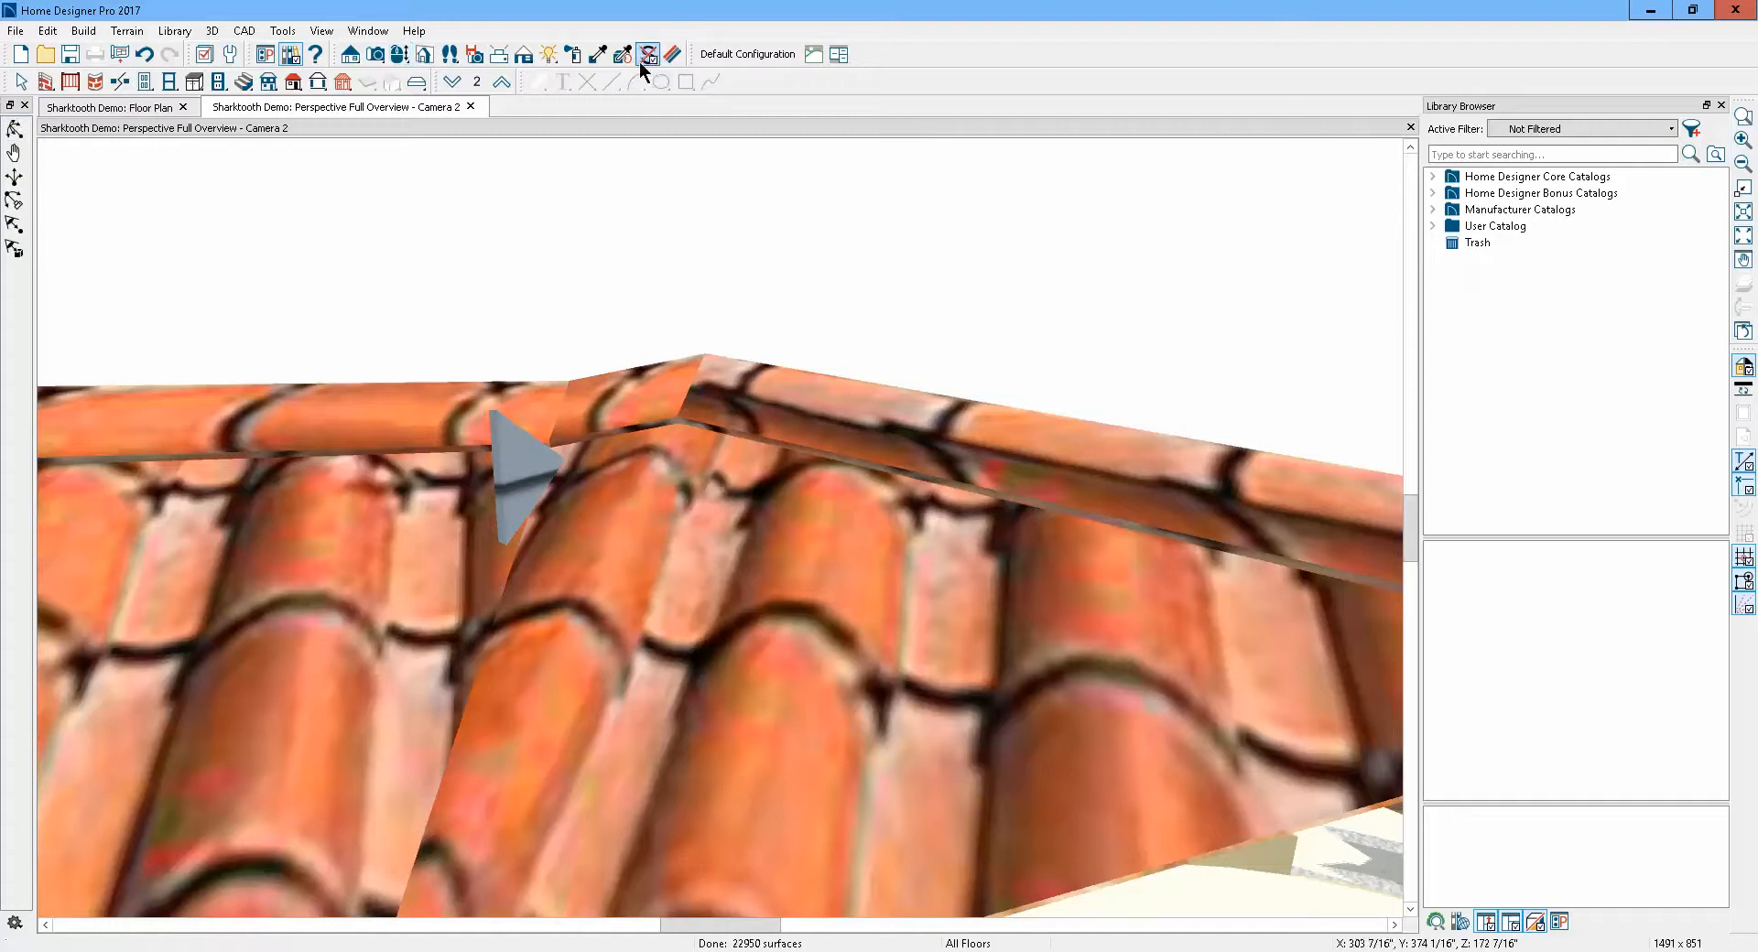
click(529, 472)
click(525, 489)
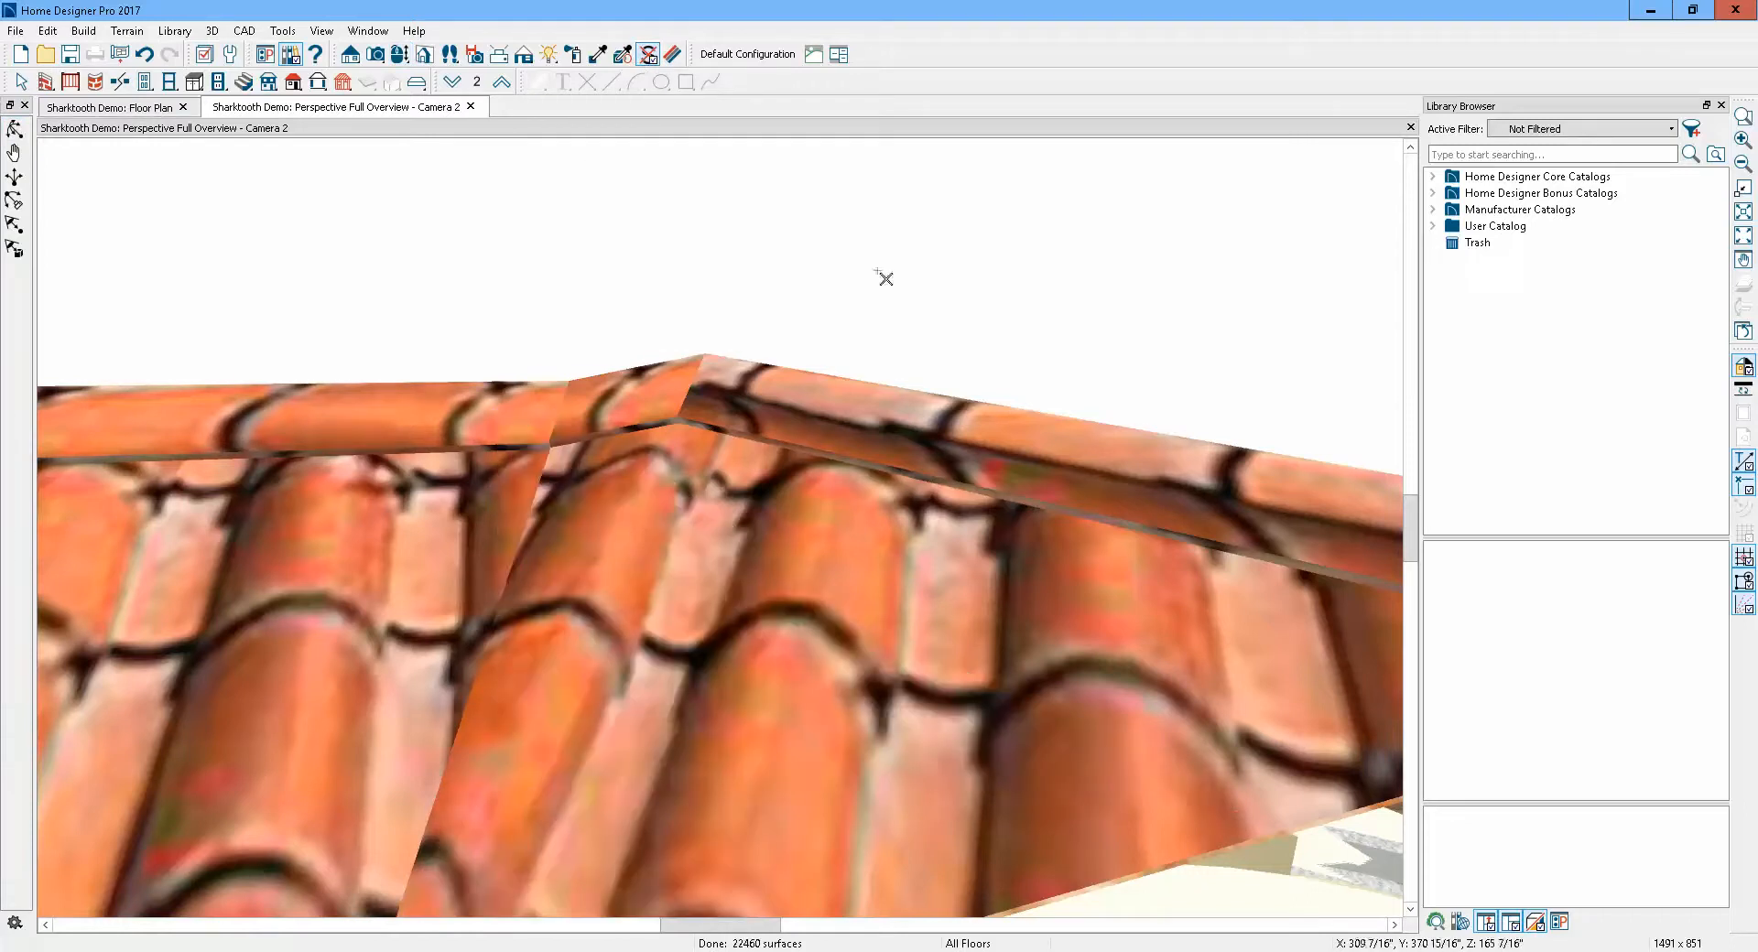
scroll(863, 236, down, 5)
scroll(862, 237, down, 3)
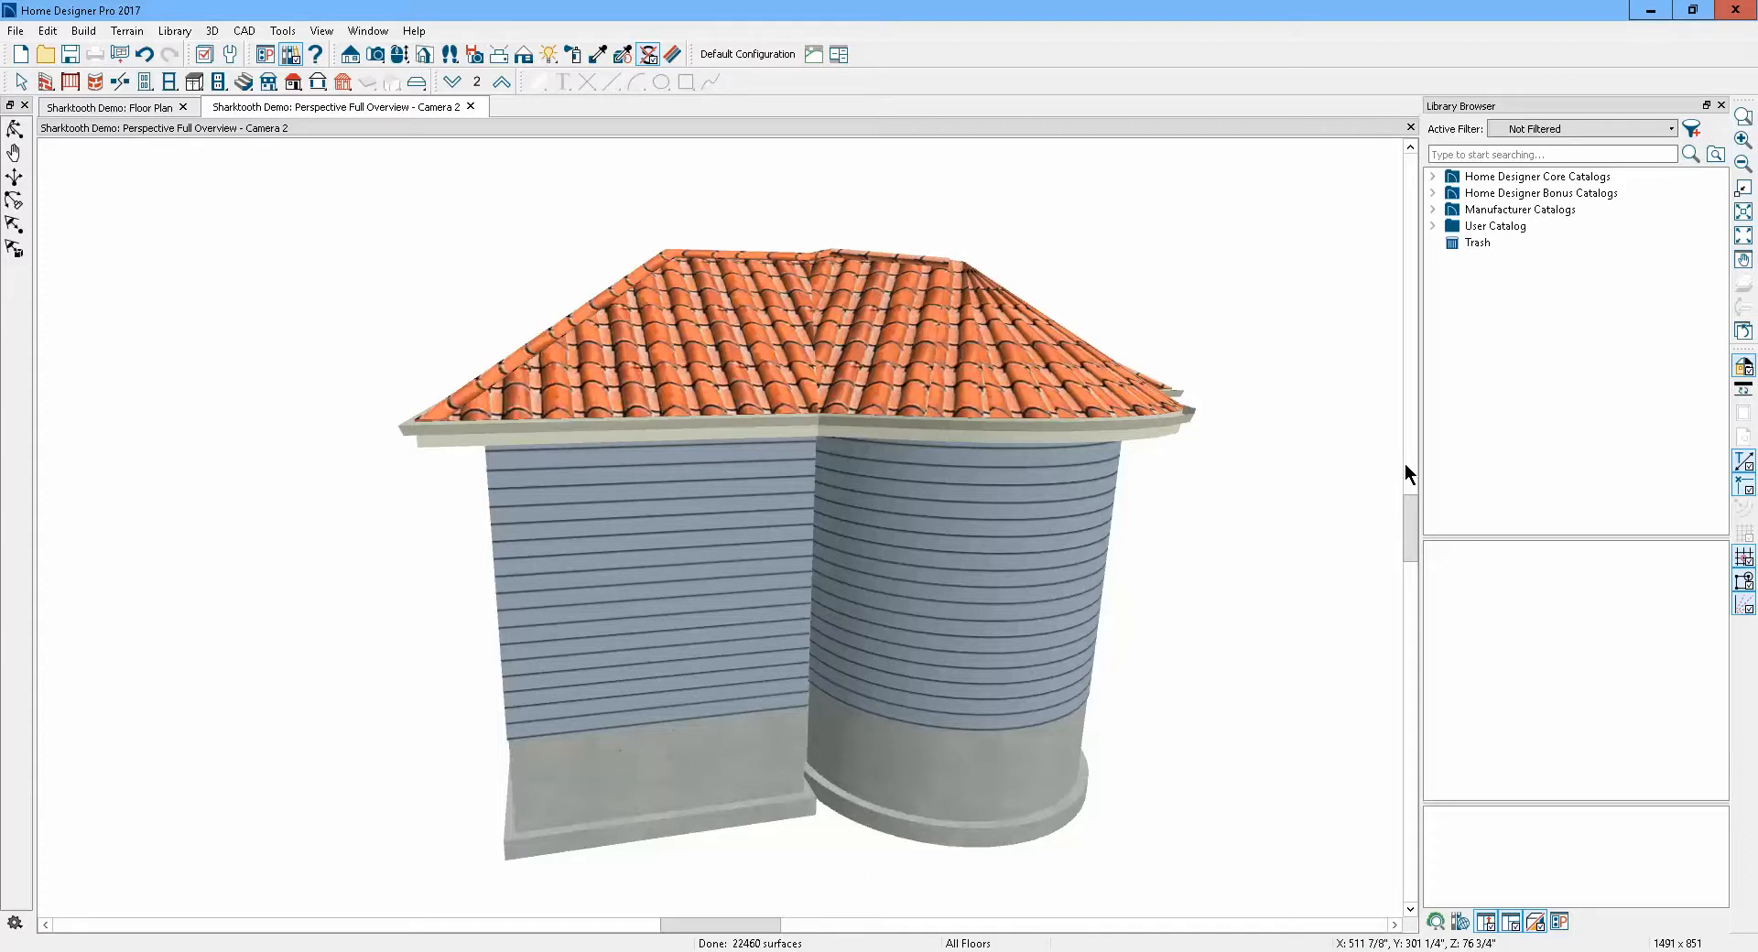
click(22, 82)
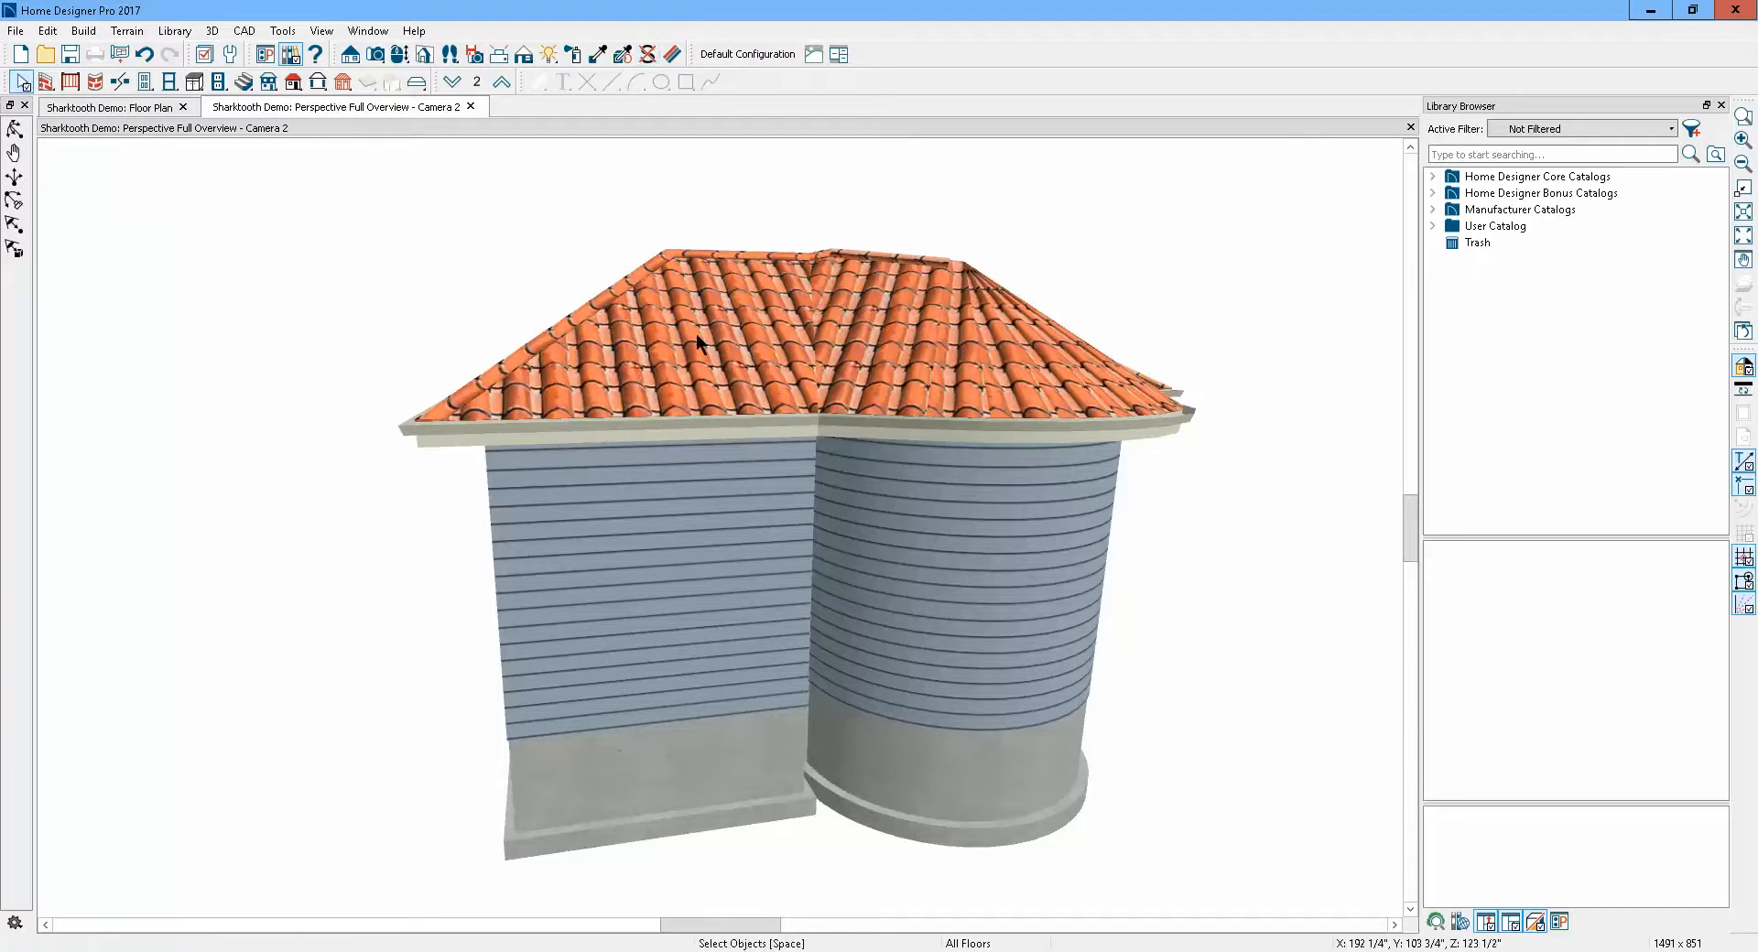